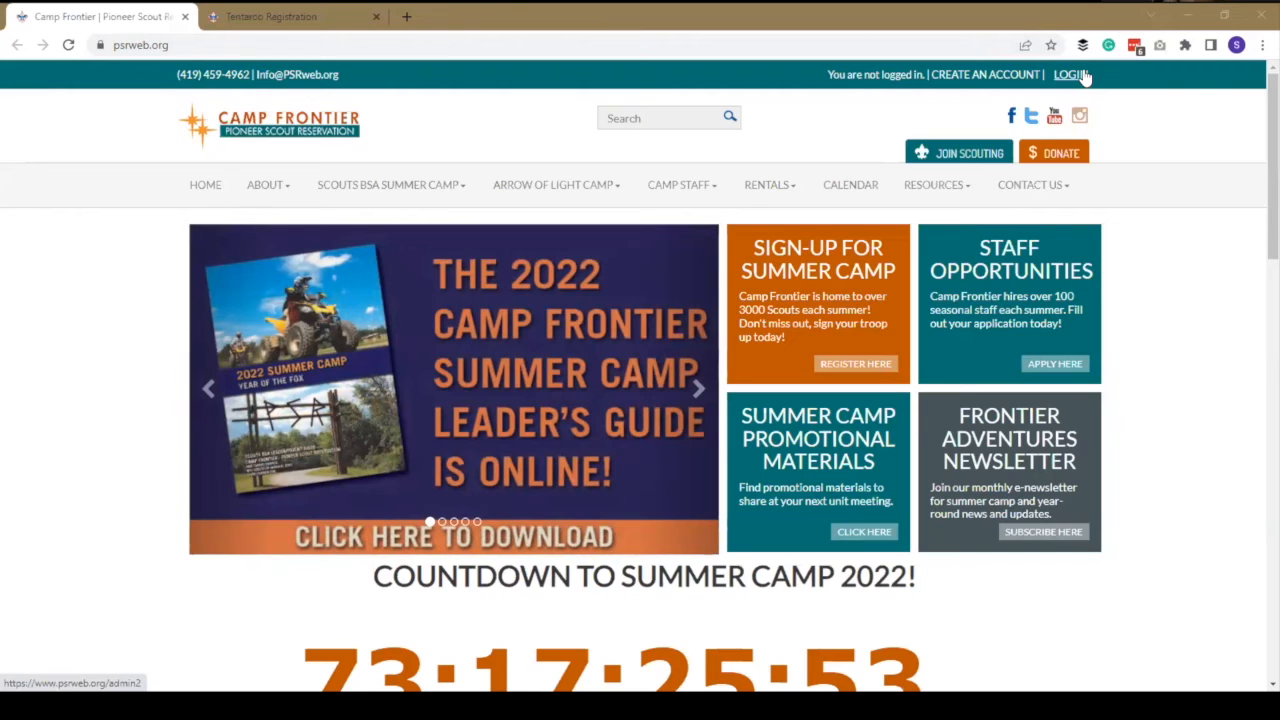
# - Switch to the Tentaroo Registration site and review the account profile's group settings, primary contact and alternate contact fields
pyautogui.click(280, 17)
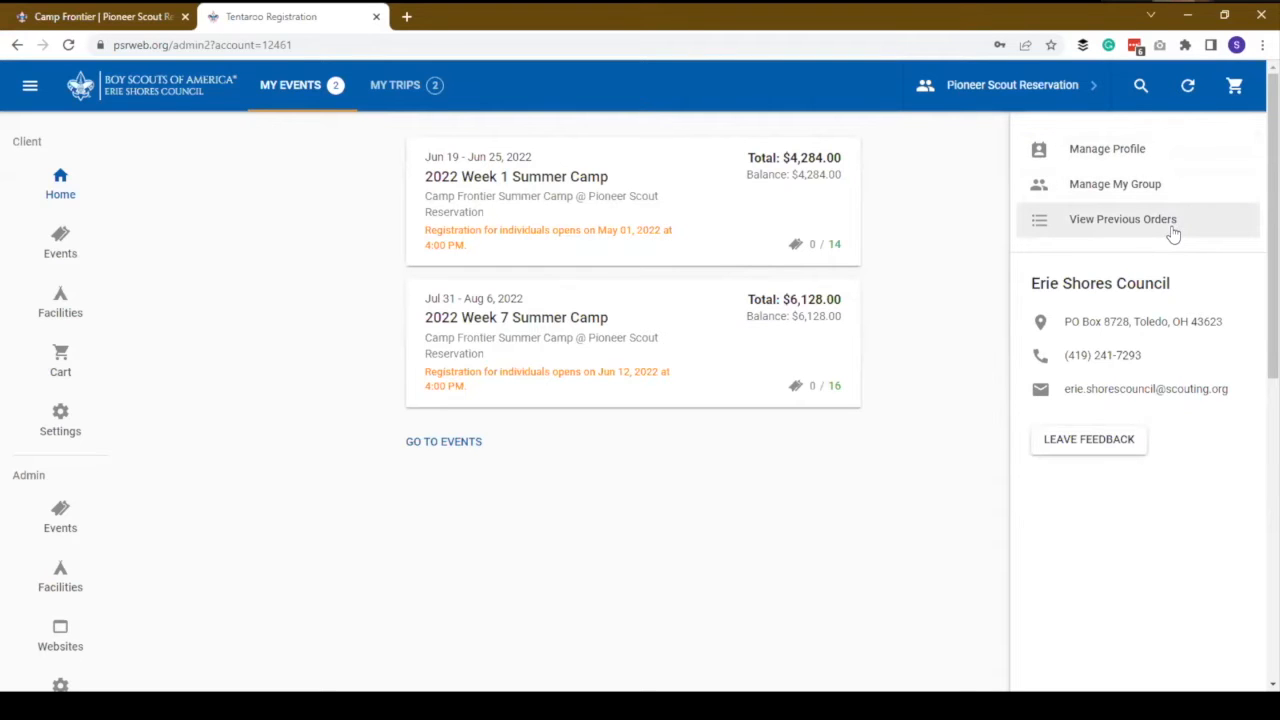
pyautogui.click(1134, 161)
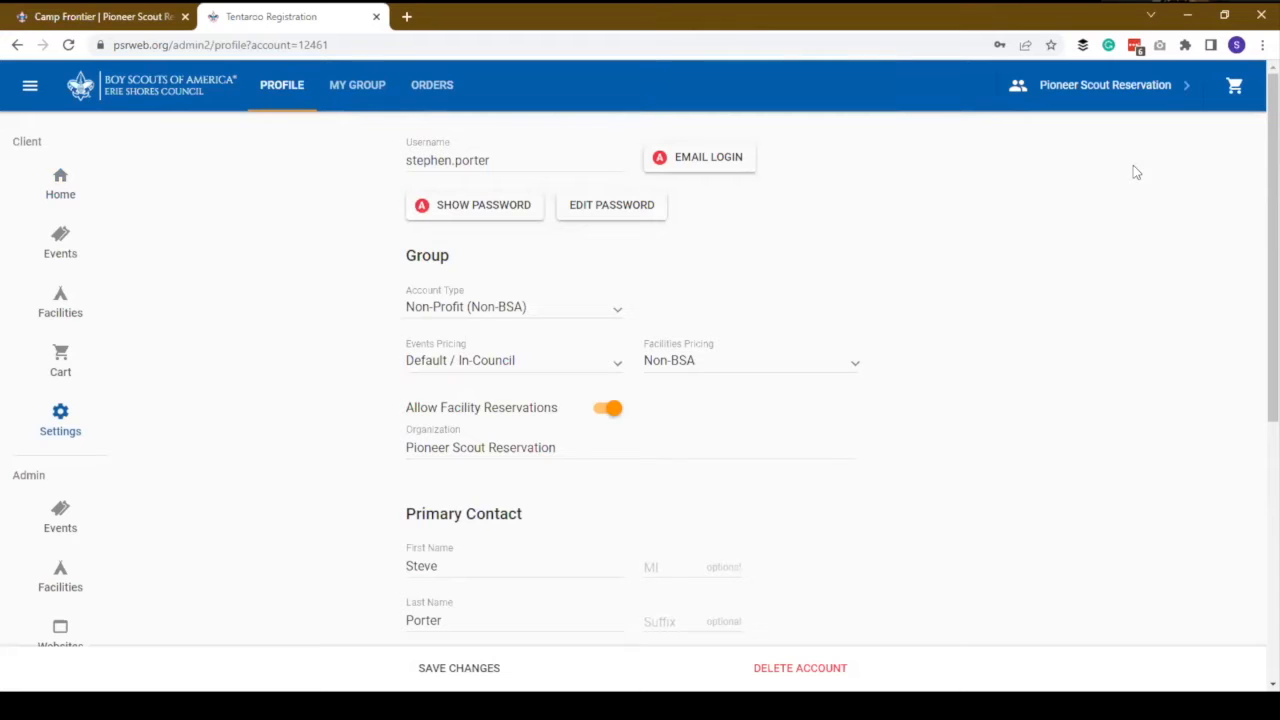
pyautogui.scroll(-1, 529, 349)
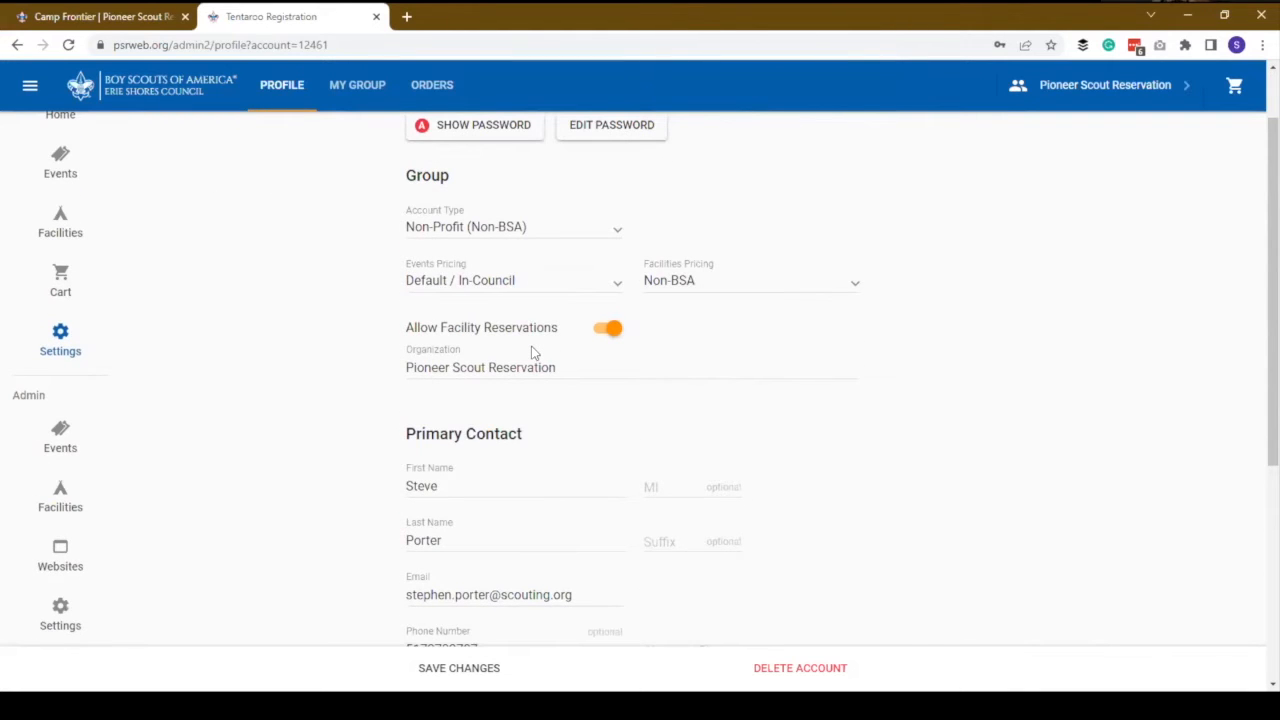
pyautogui.scroll(1, 540, 349)
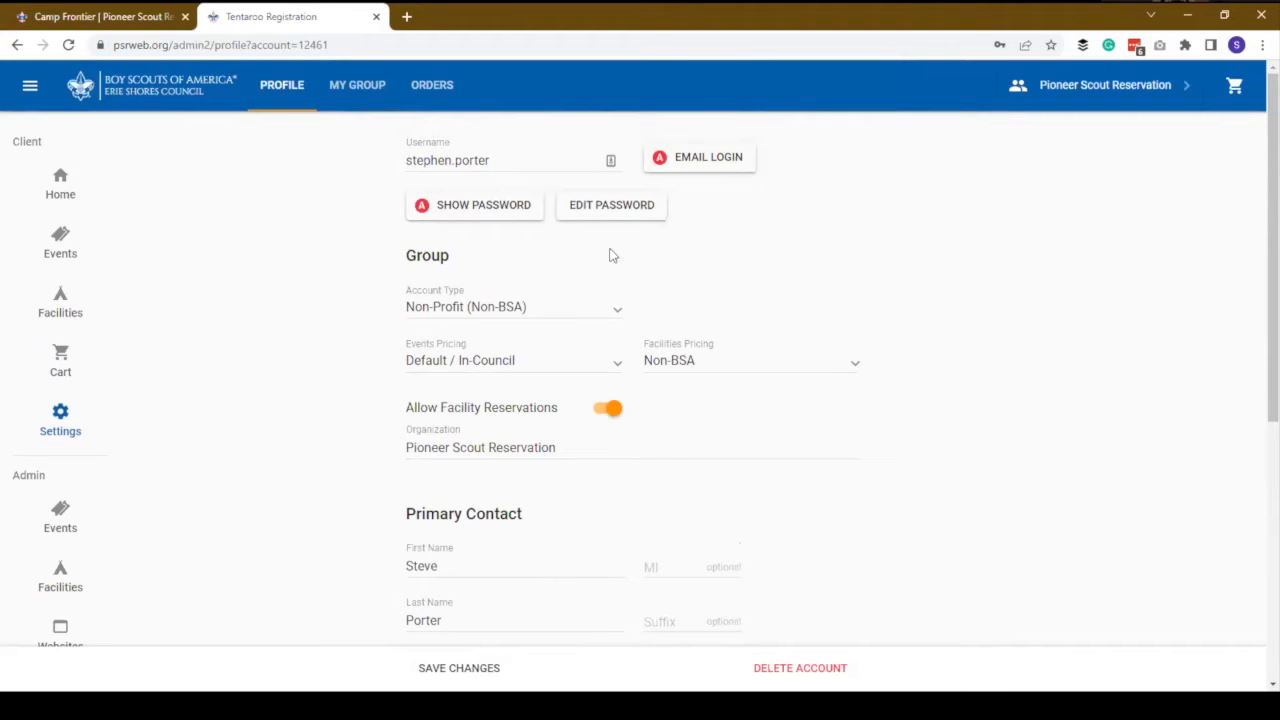
pyautogui.scroll(-1, 869, 266)
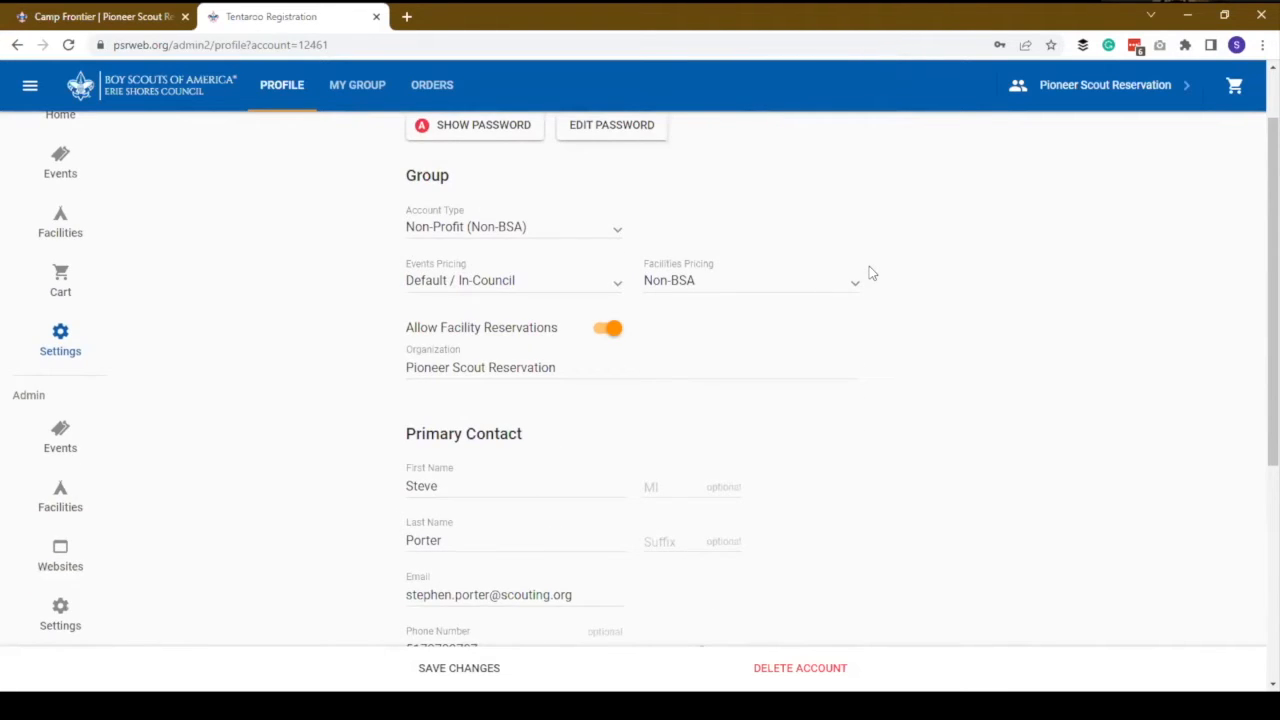
pyautogui.scroll(-2, 869, 266)
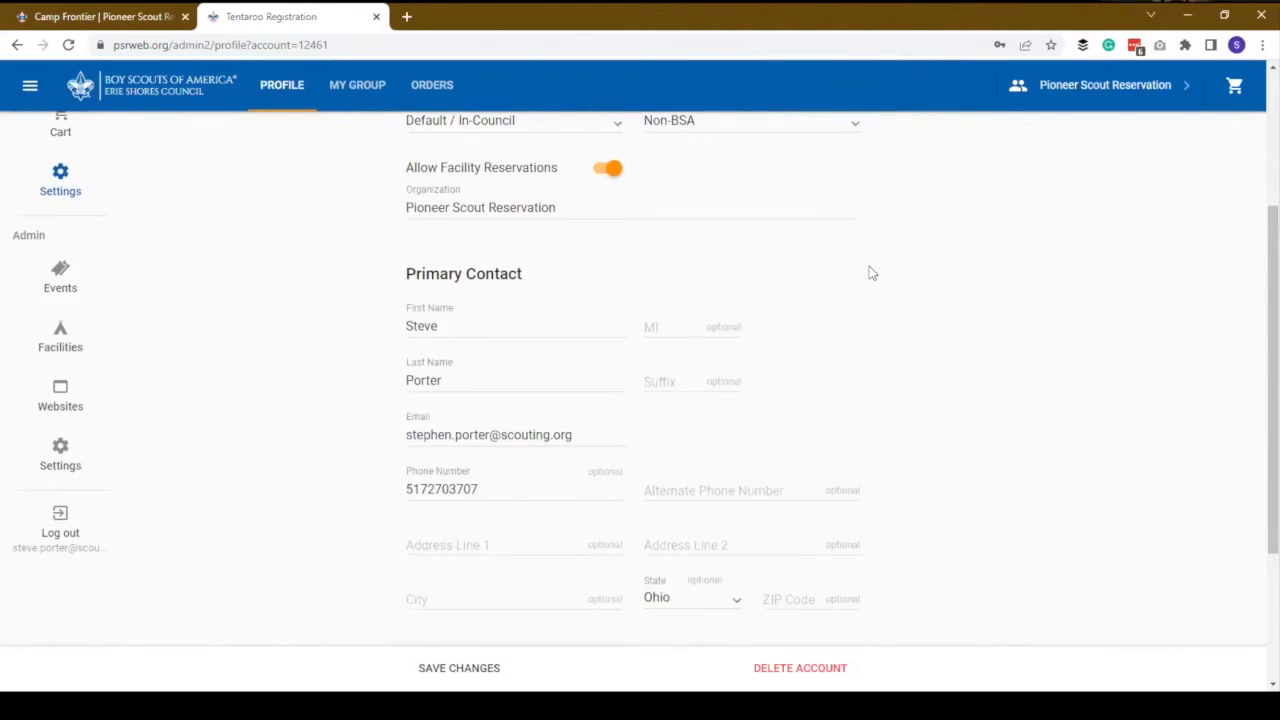
pyautogui.scroll(-1, 869, 273)
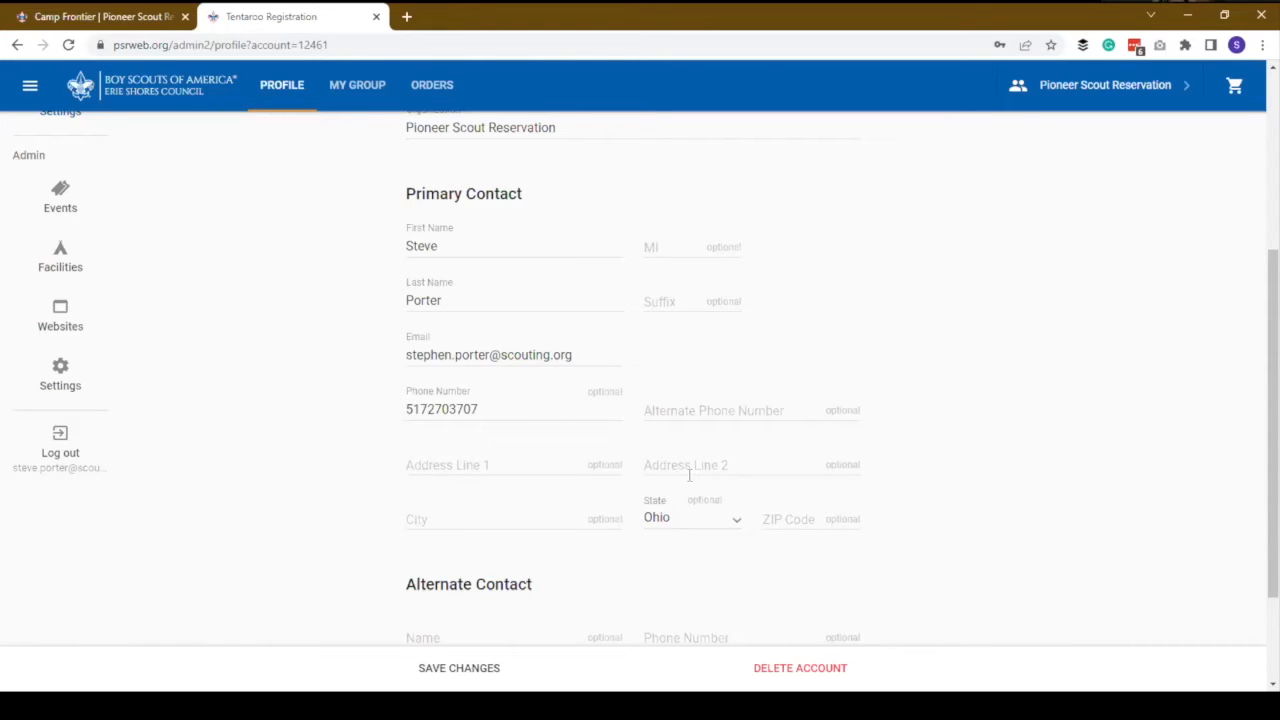
pyautogui.scroll(-1, 689, 476)
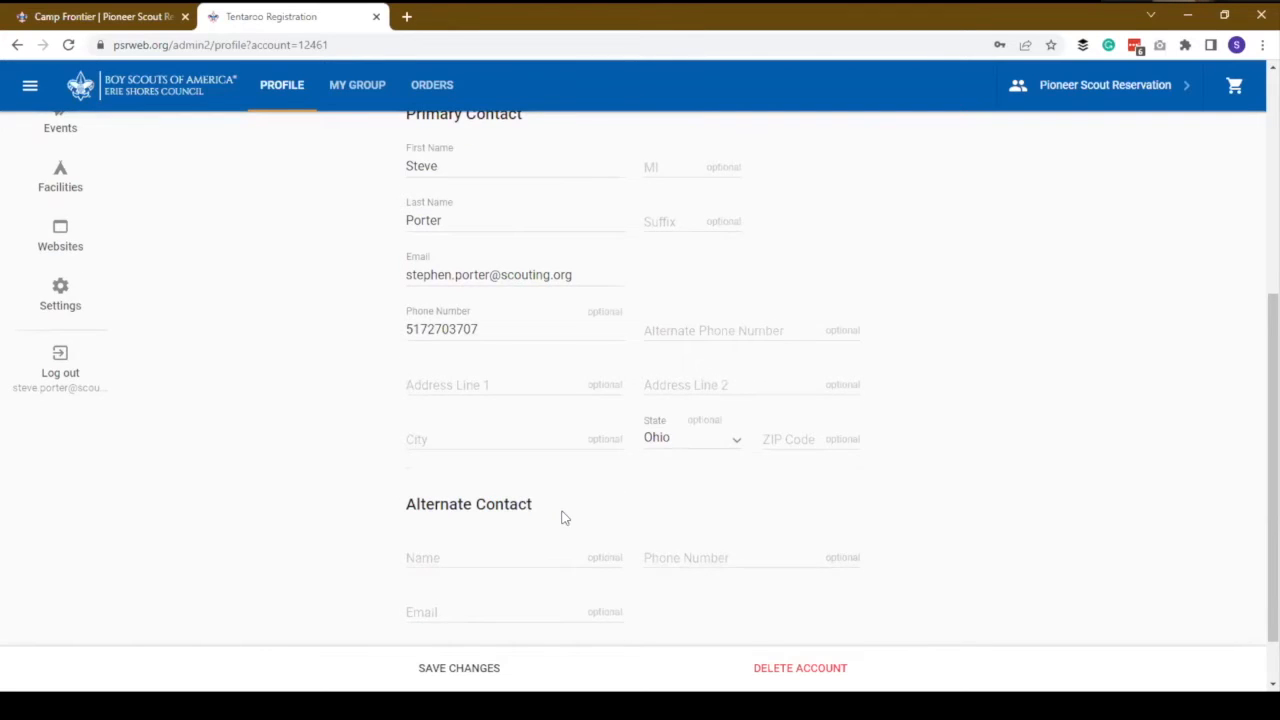
pyautogui.scroll(-1, 563, 517)
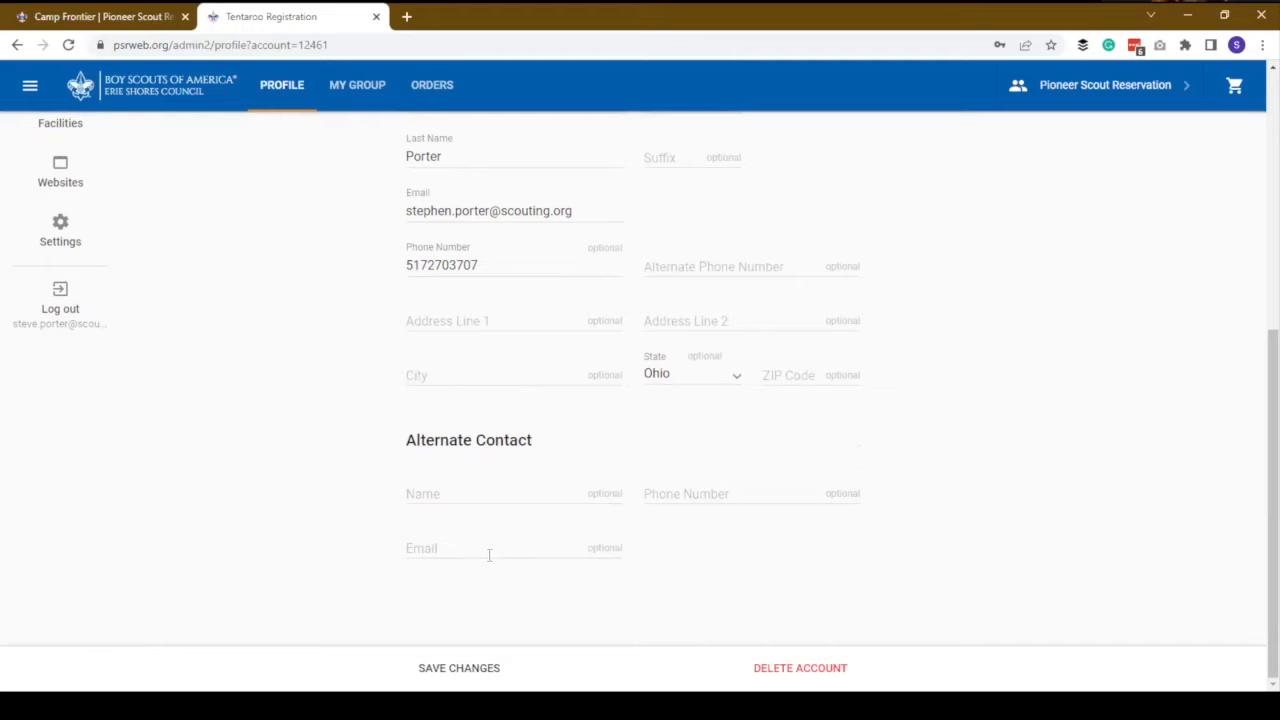
# - Save the account profile and return to the client home page
pyautogui.scroll(1, 432, 355)
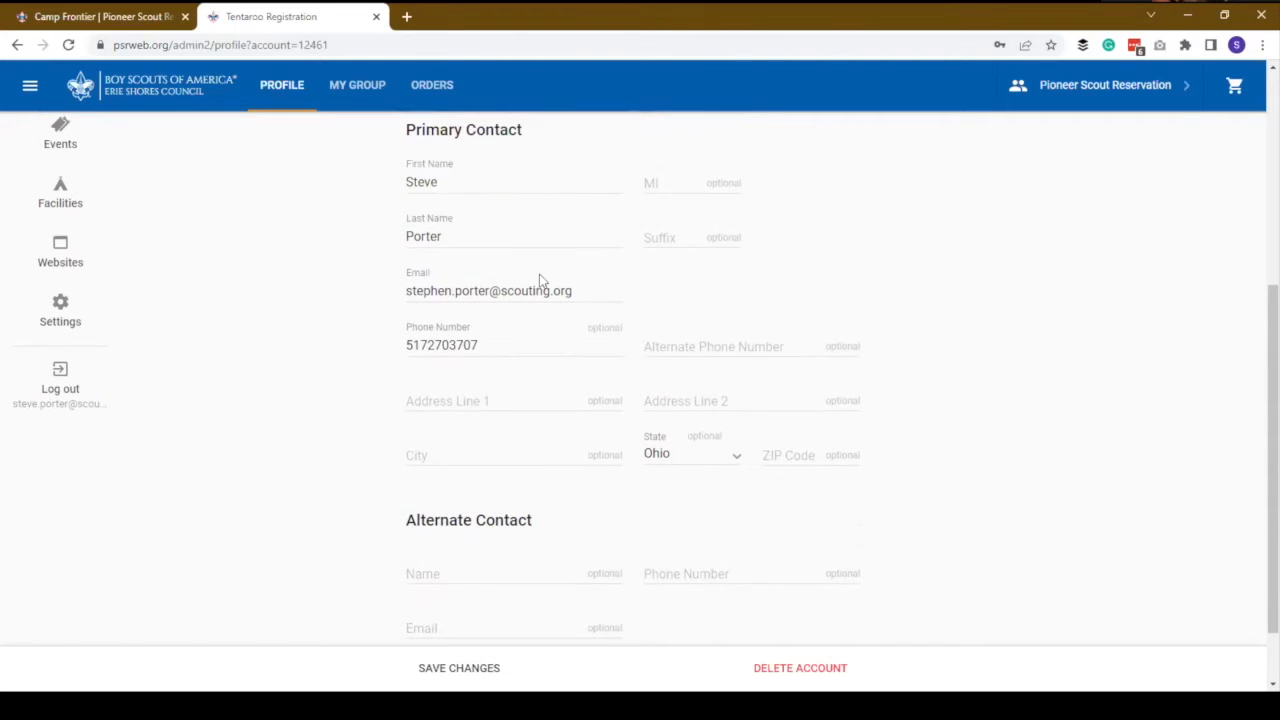
pyautogui.scroll(-1, 443, 512)
pyautogui.click(485, 667)
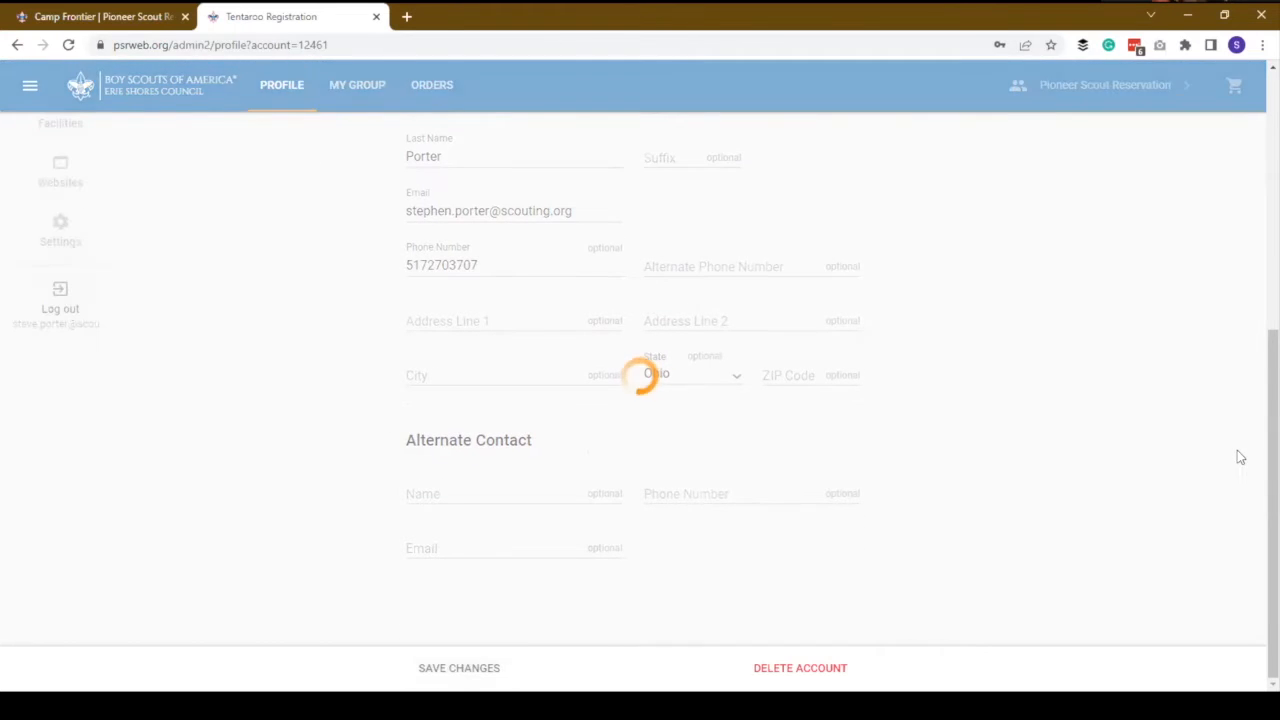
pyautogui.scroll(1, 504, 420)
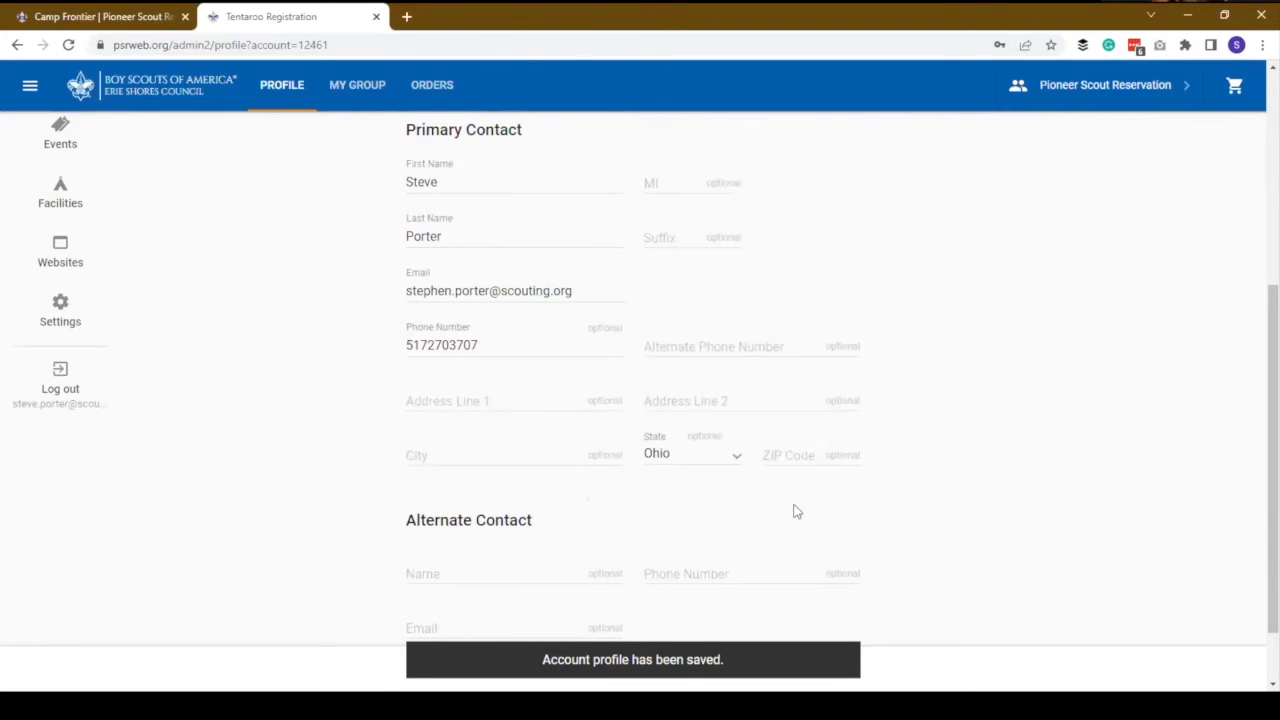
pyautogui.scroll(5, 294, 363)
pyautogui.click(55, 196)
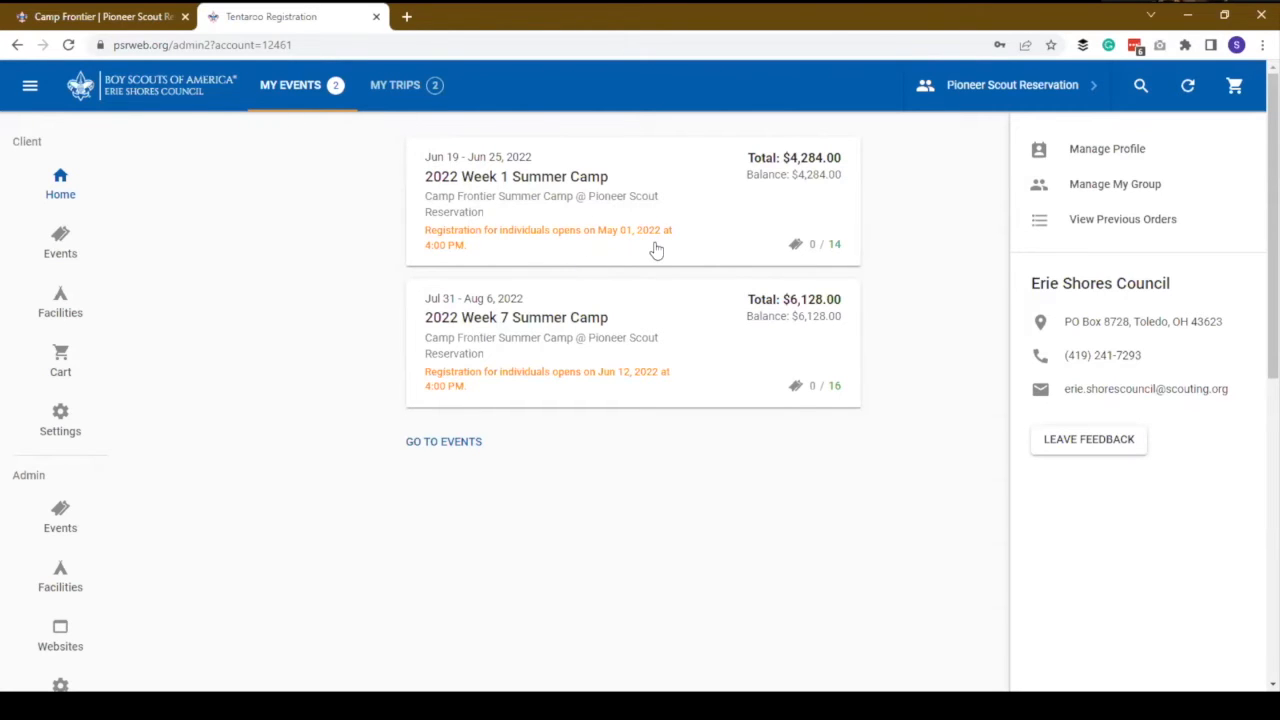
# - Open the group roster and view the first listed youth's record
pyautogui.click(1154, 192)
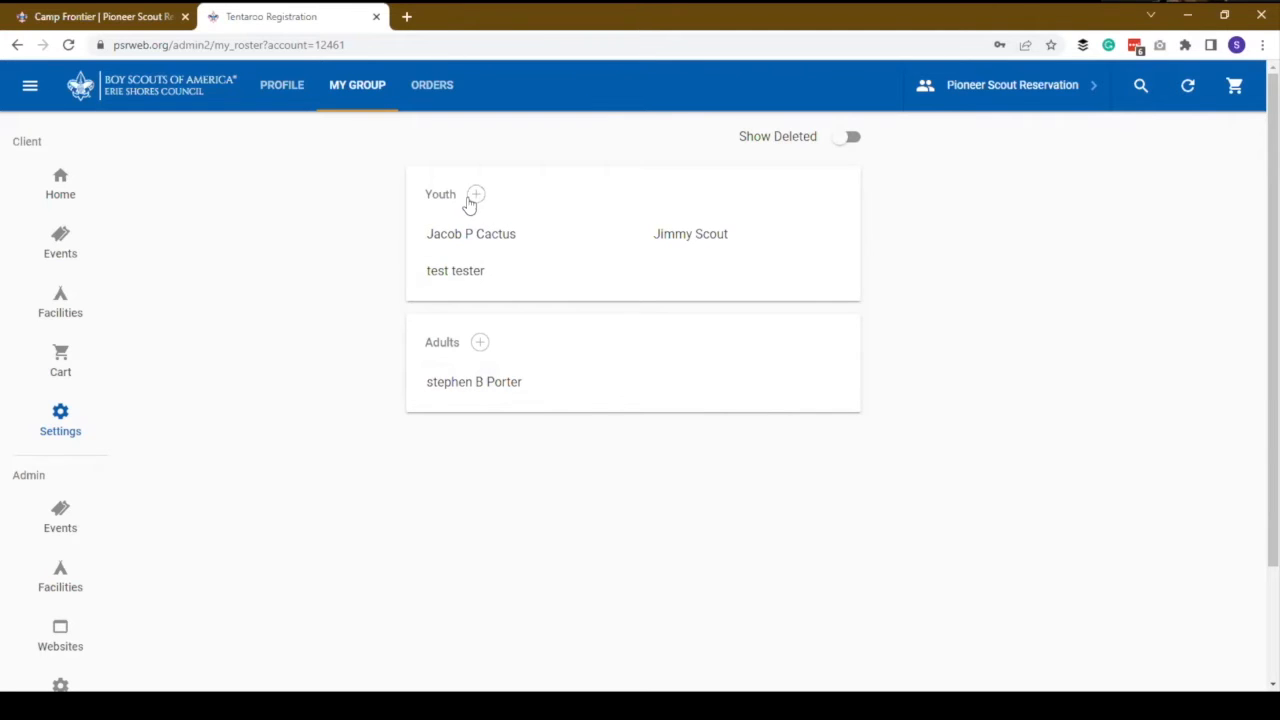
pyautogui.click(519, 249)
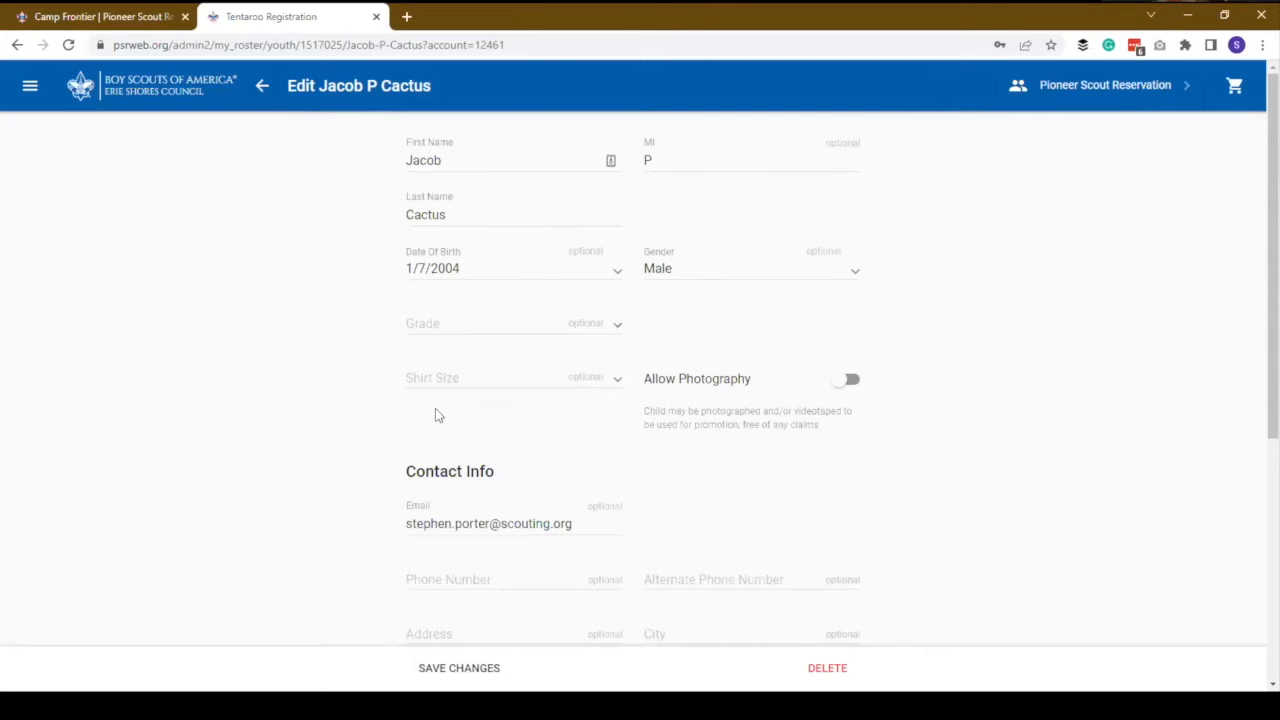
pyautogui.click(262, 86)
# - View the blank form for adding a new youth, then return to the client home page without adding anyone
pyautogui.click(470, 195)
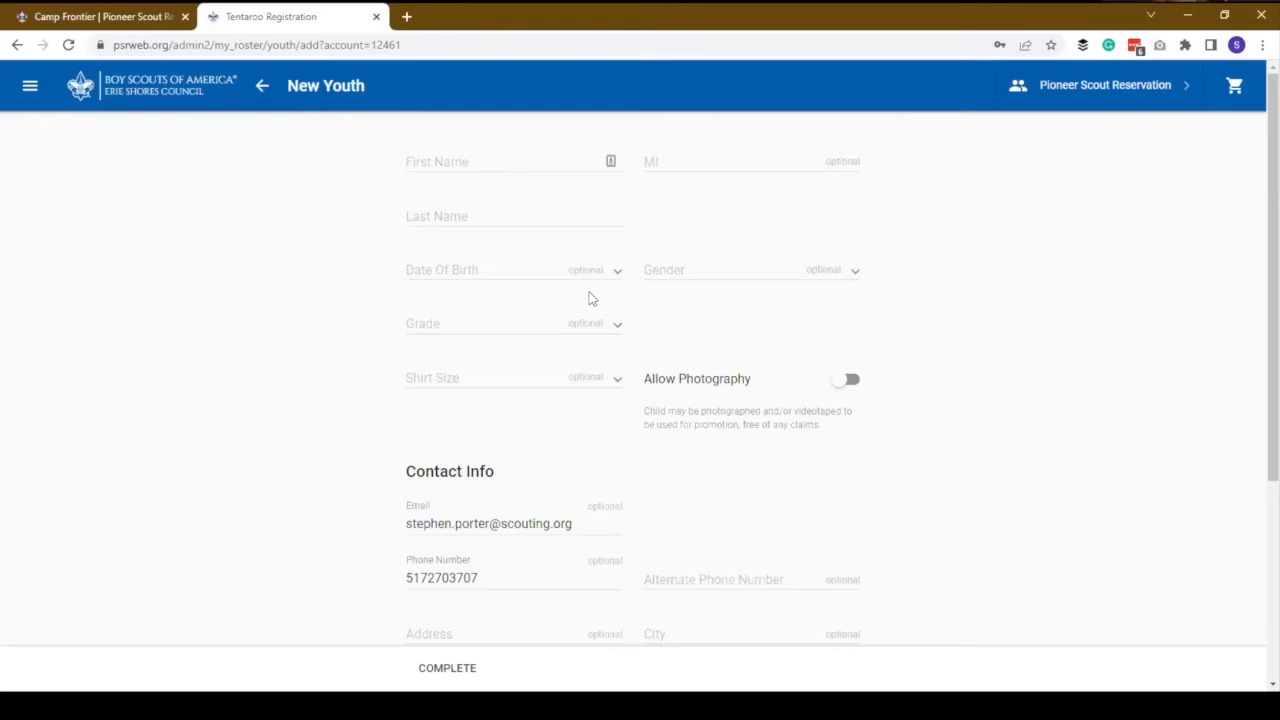
pyautogui.click(265, 90)
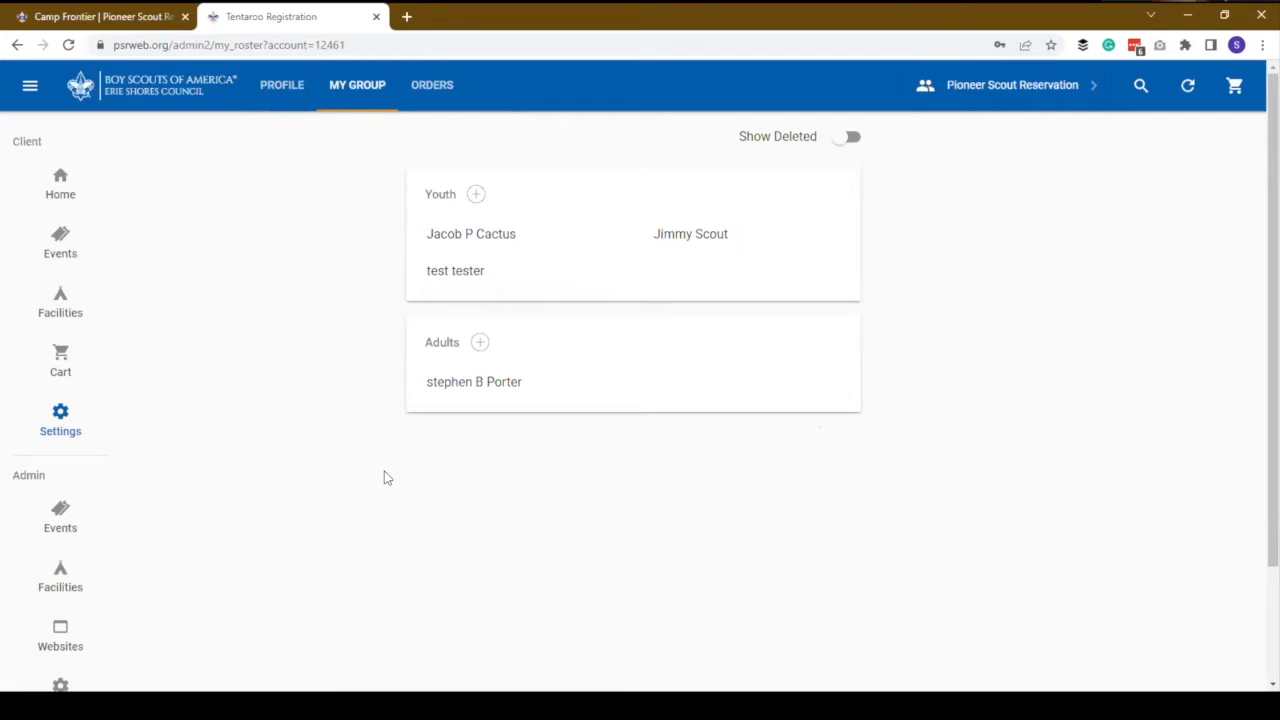
pyautogui.click(60, 200)
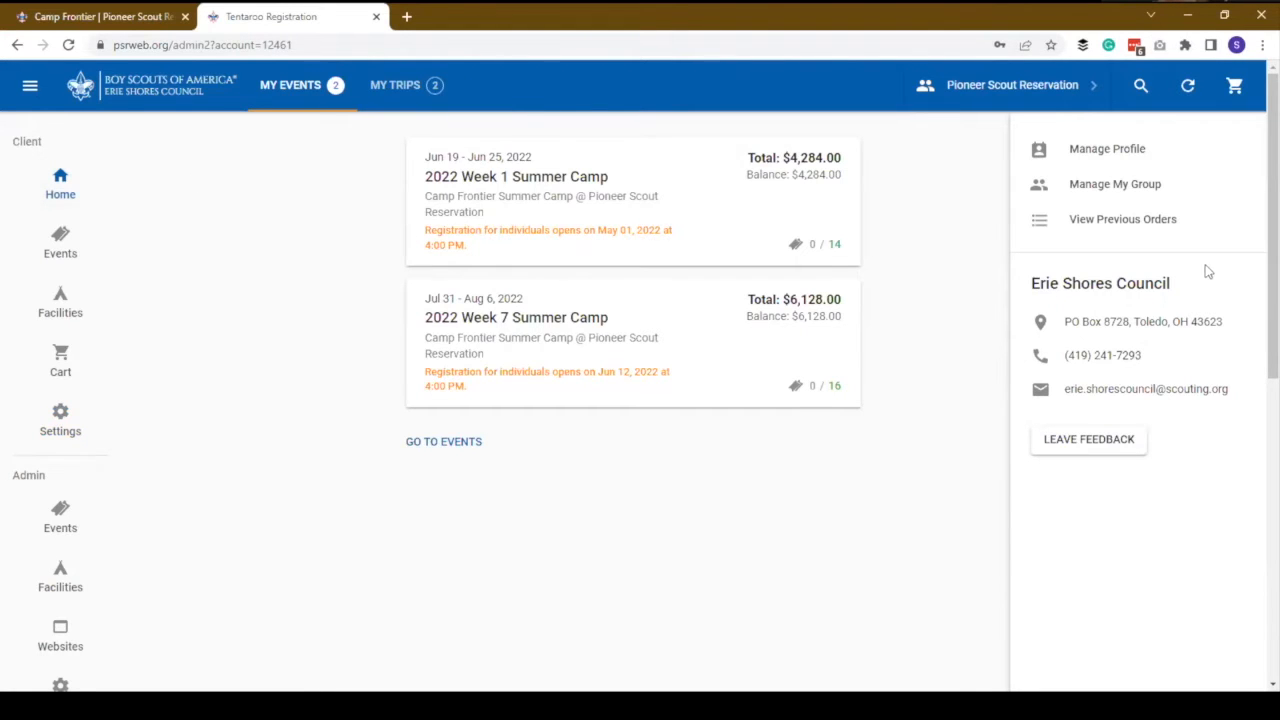
# - Browse the previous orders and view the Apr 6, 2022 order's details, then return to the client home page
pyautogui.click(1166, 226)
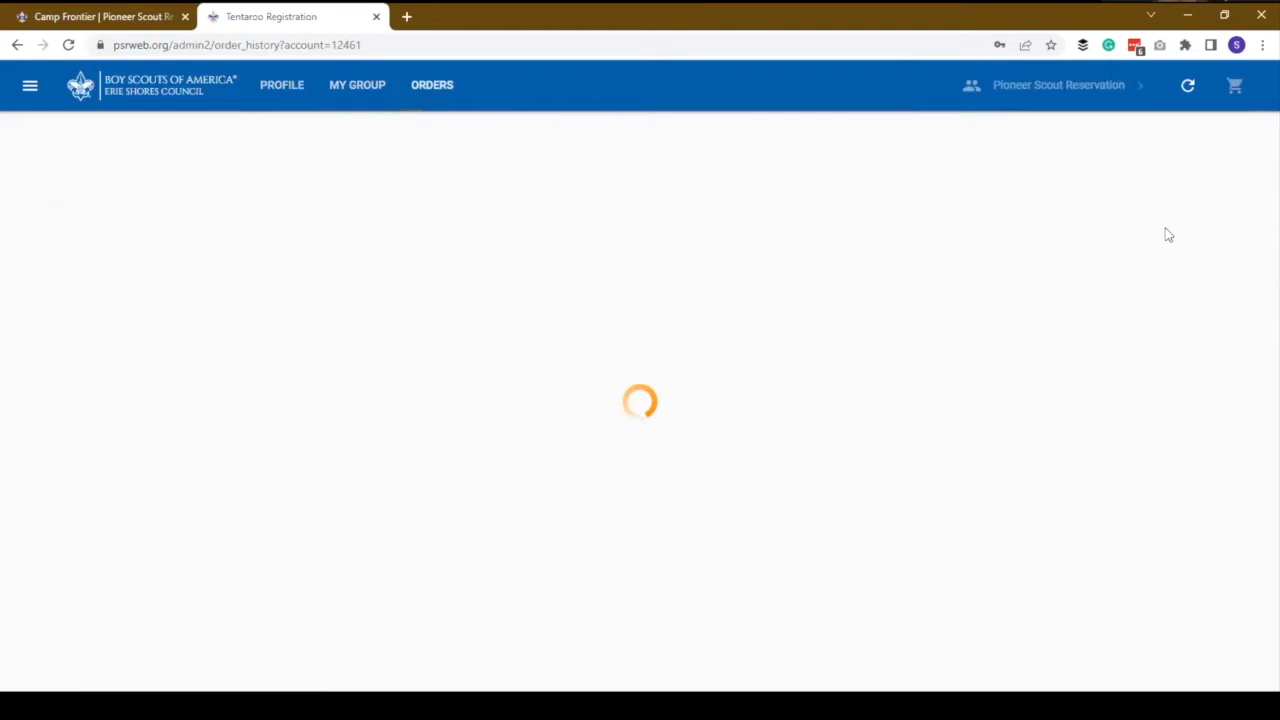
pyautogui.scroll(-10, 717, 383)
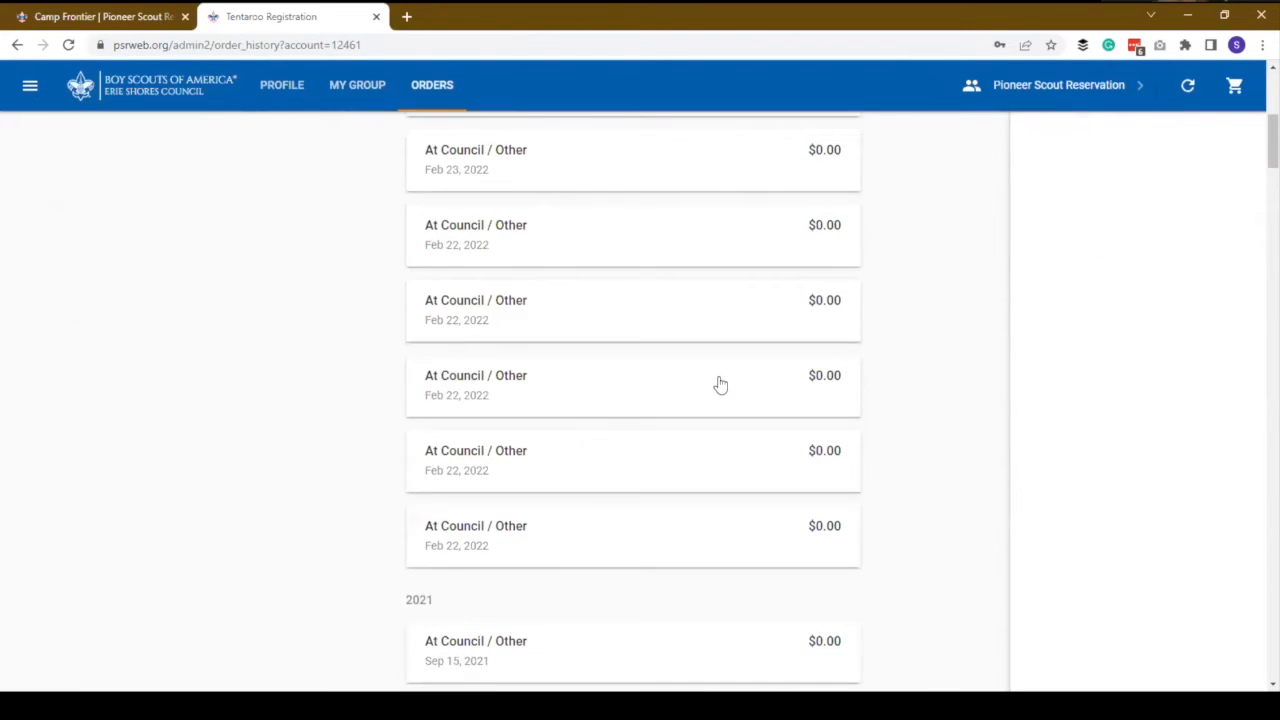
pyautogui.scroll(10, 723, 389)
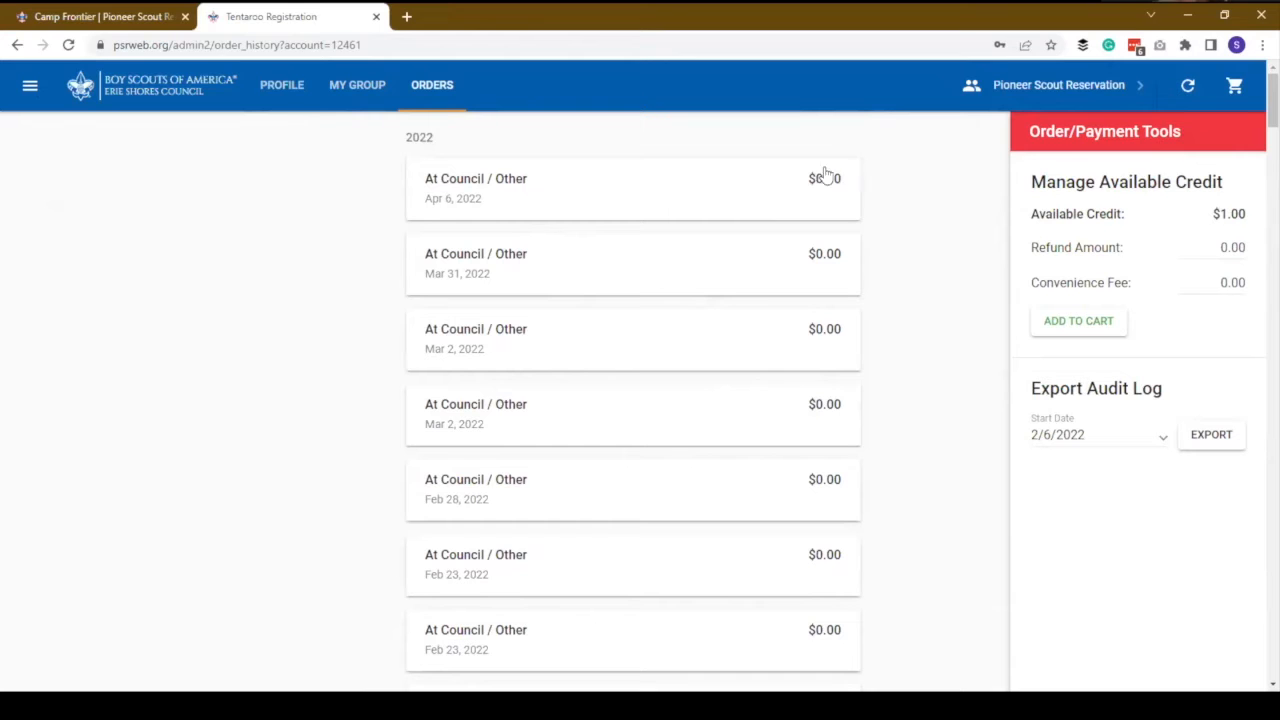
pyautogui.click(768, 189)
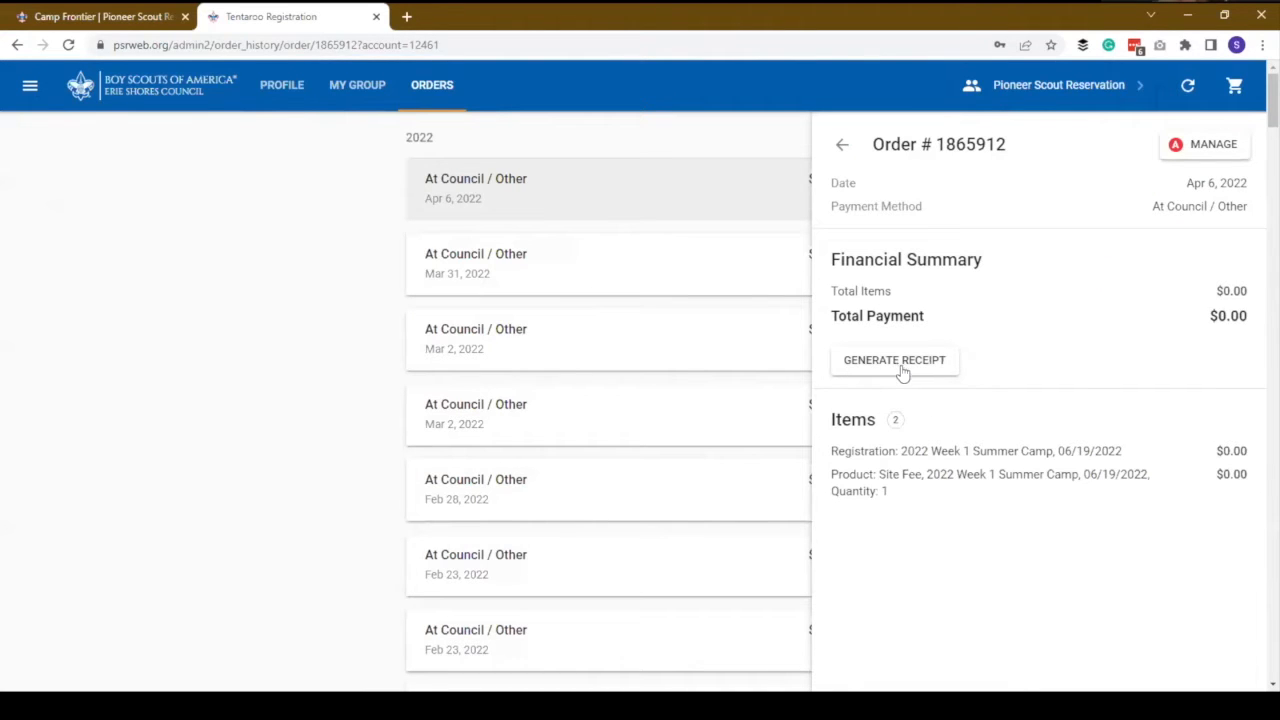
pyautogui.click(842, 146)
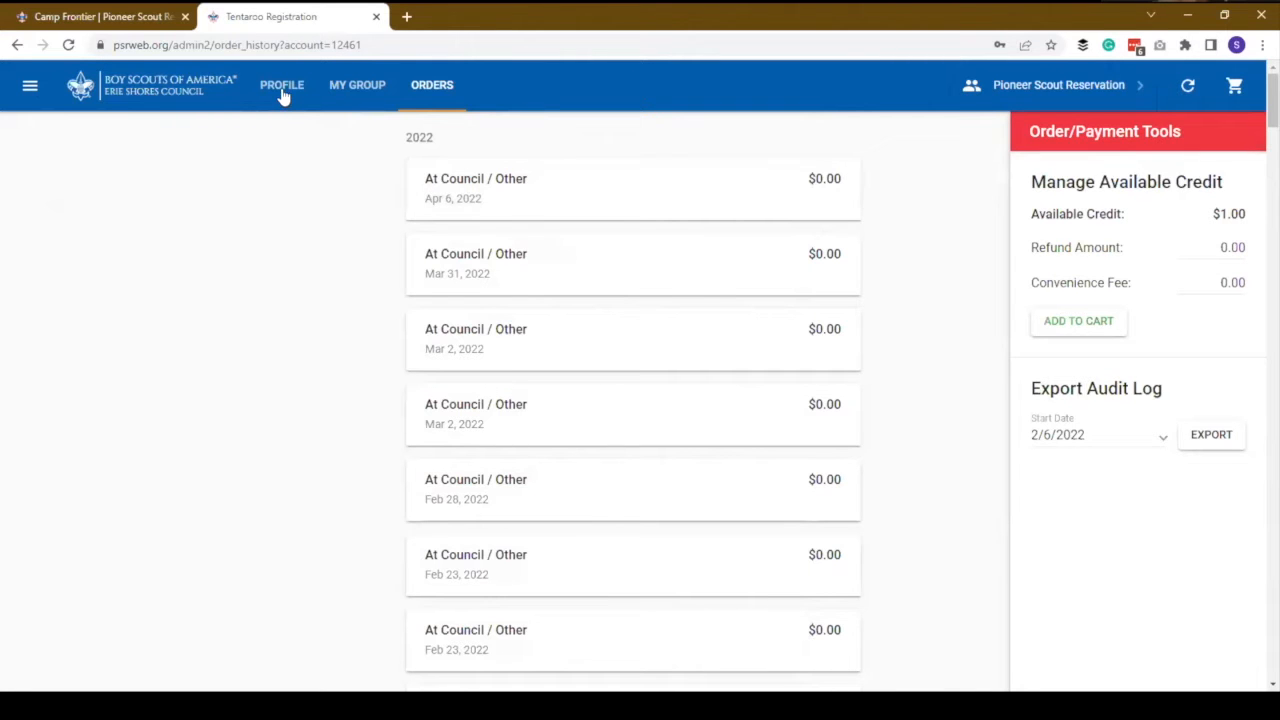
pyautogui.click(28, 87)
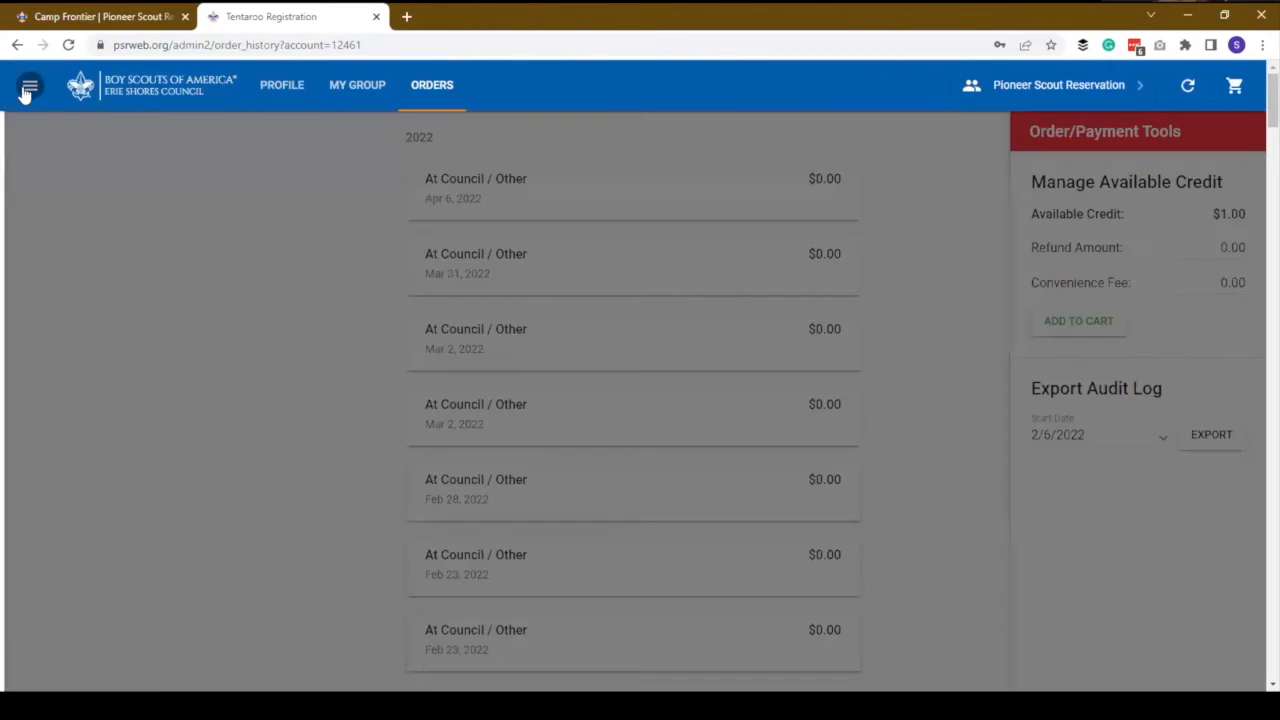
pyautogui.click(80, 216)
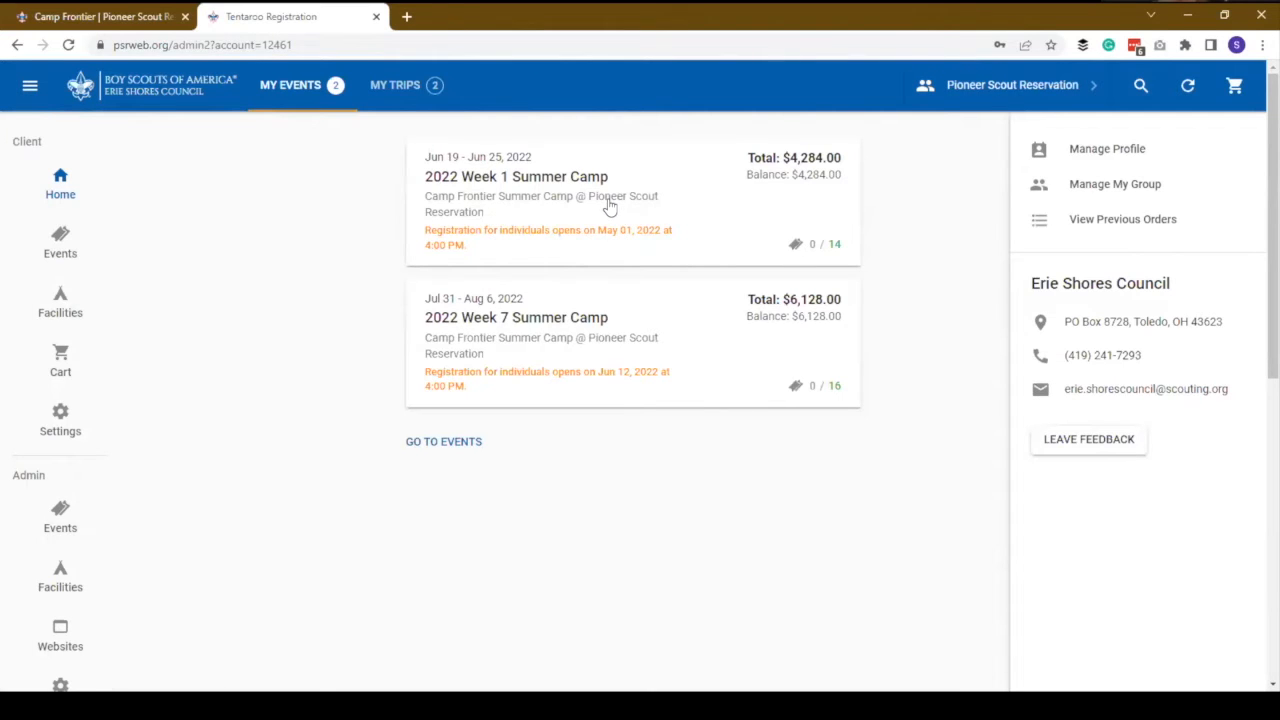
# - Open the 2022 Week 1 Summer Camp registration and review its payment options and the reserved youth and adult spots
pyautogui.click(549, 207)
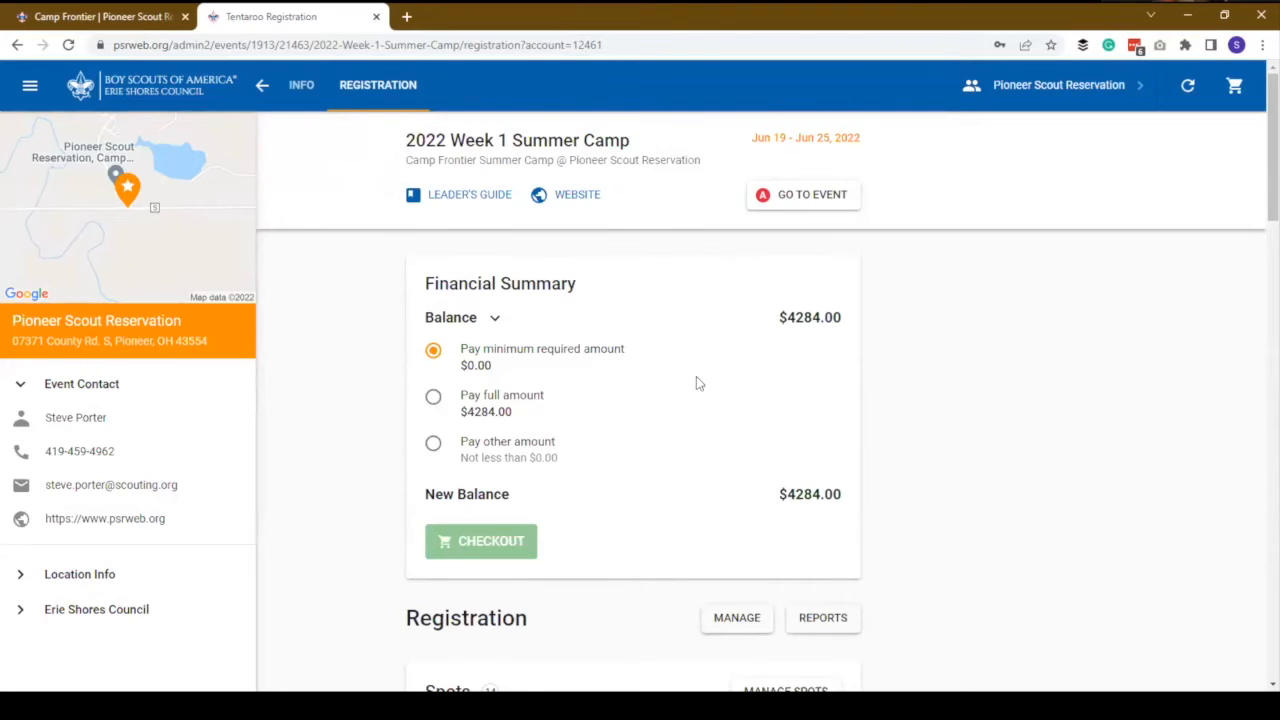
pyautogui.scroll(-1, 697, 380)
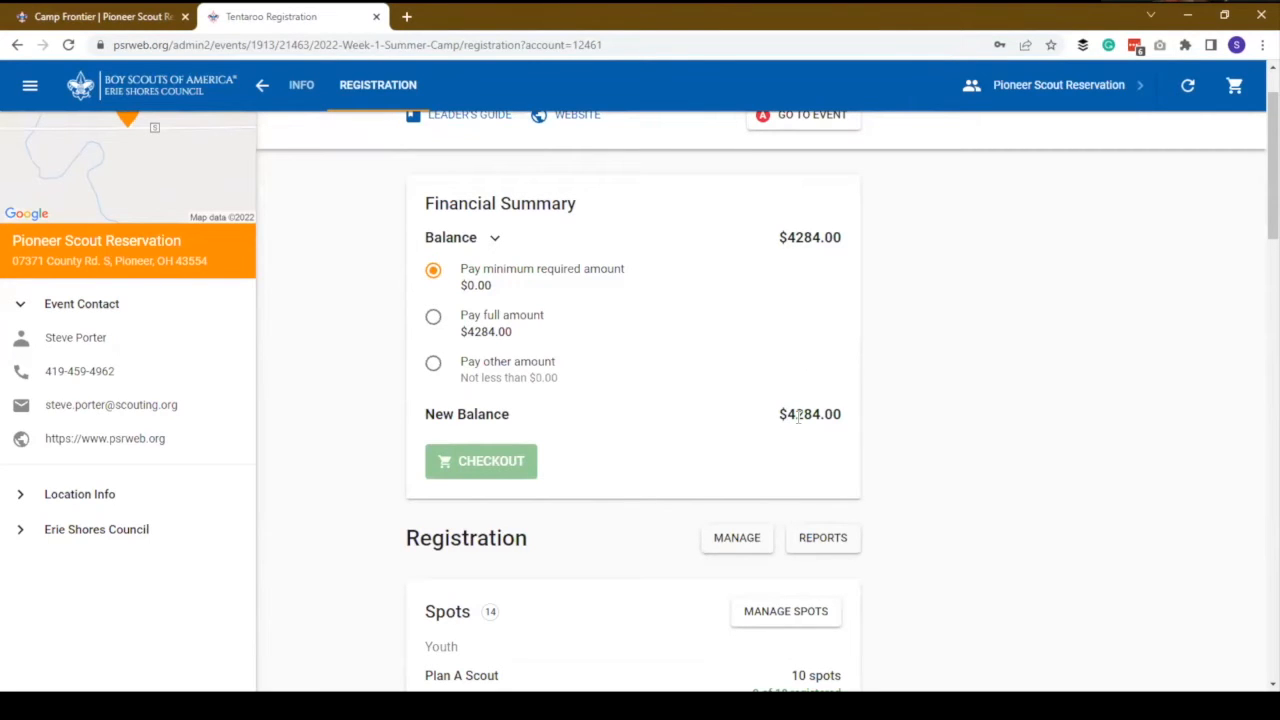
pyautogui.scroll(-2, 798, 417)
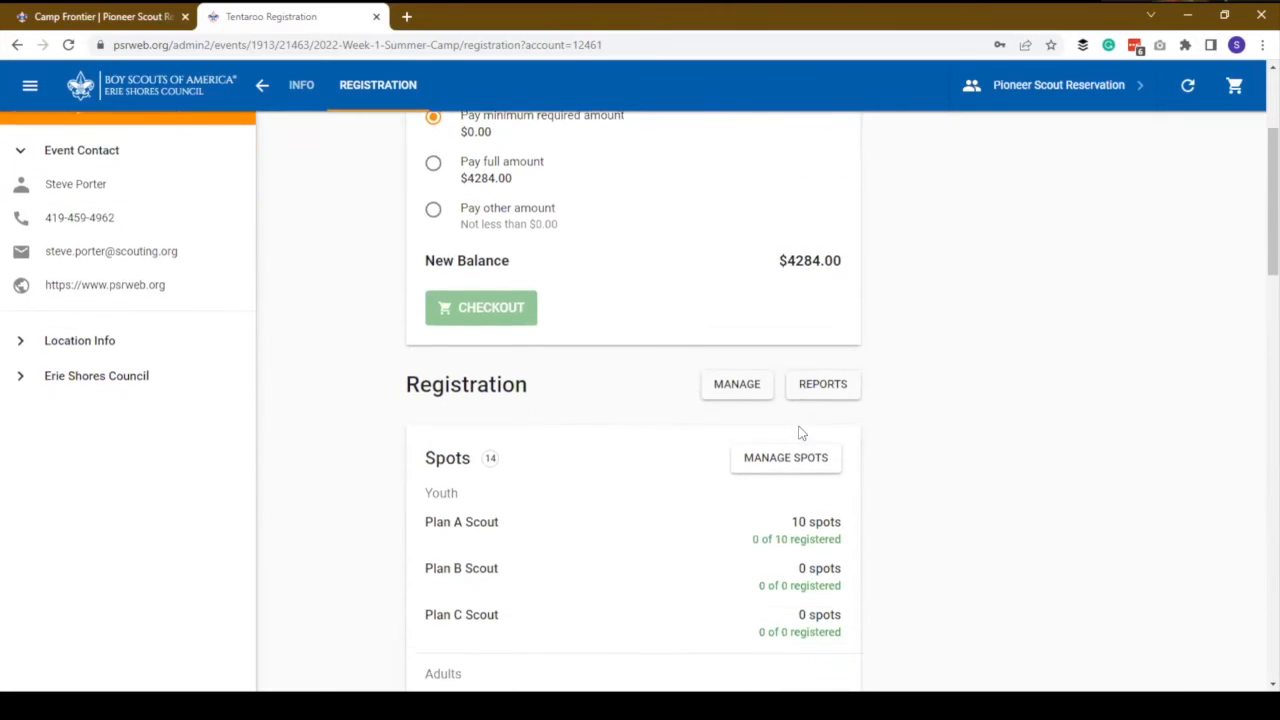
pyautogui.scroll(-2, 803, 511)
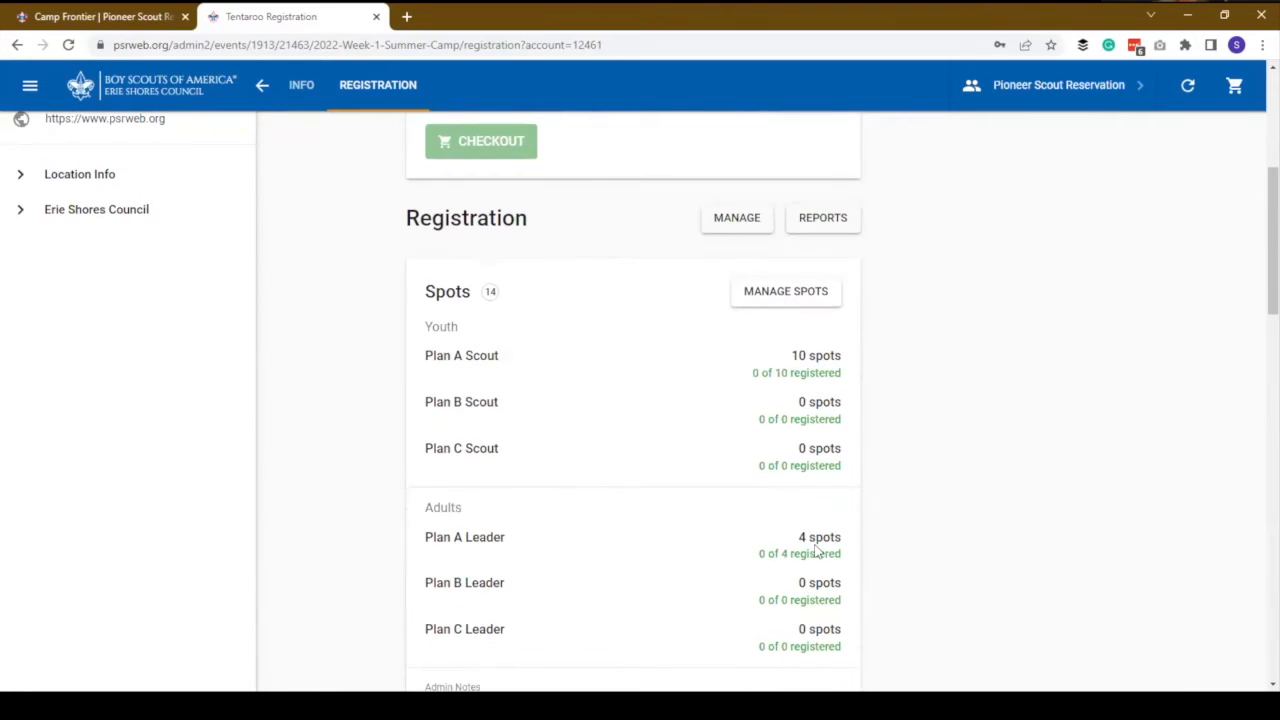
pyautogui.scroll(4, 843, 540)
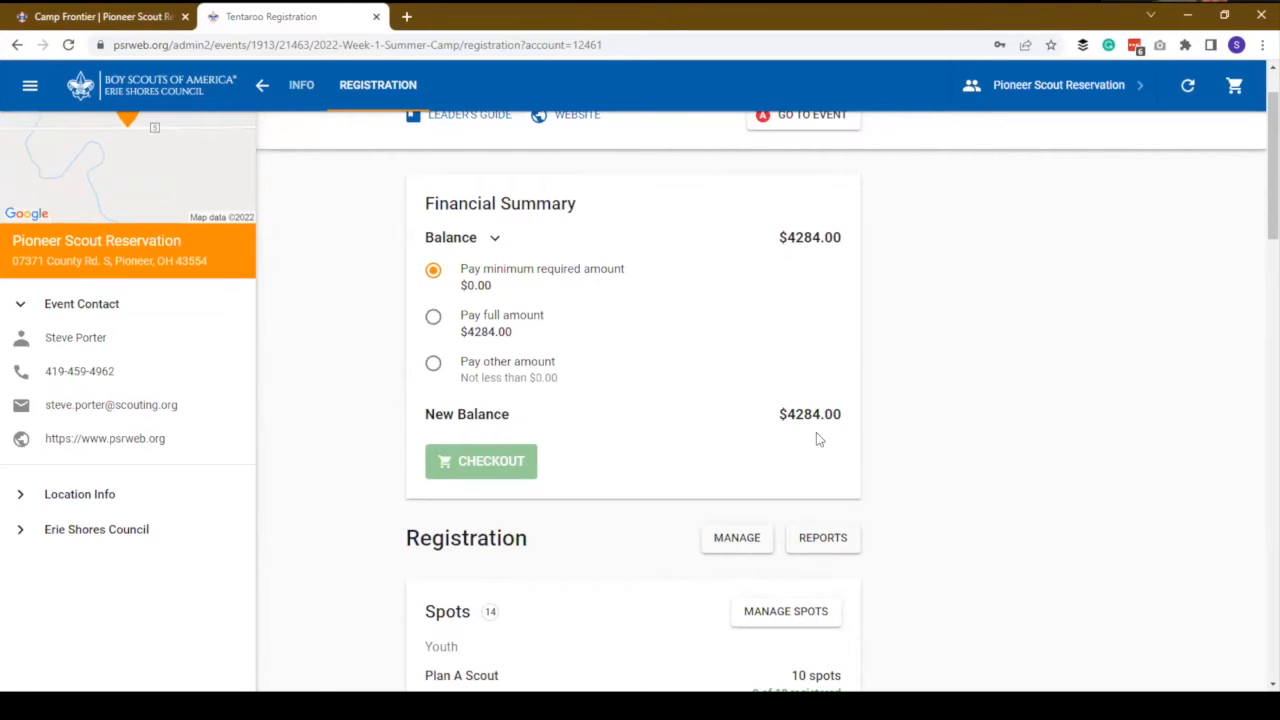
pyautogui.scroll(-2, 816, 438)
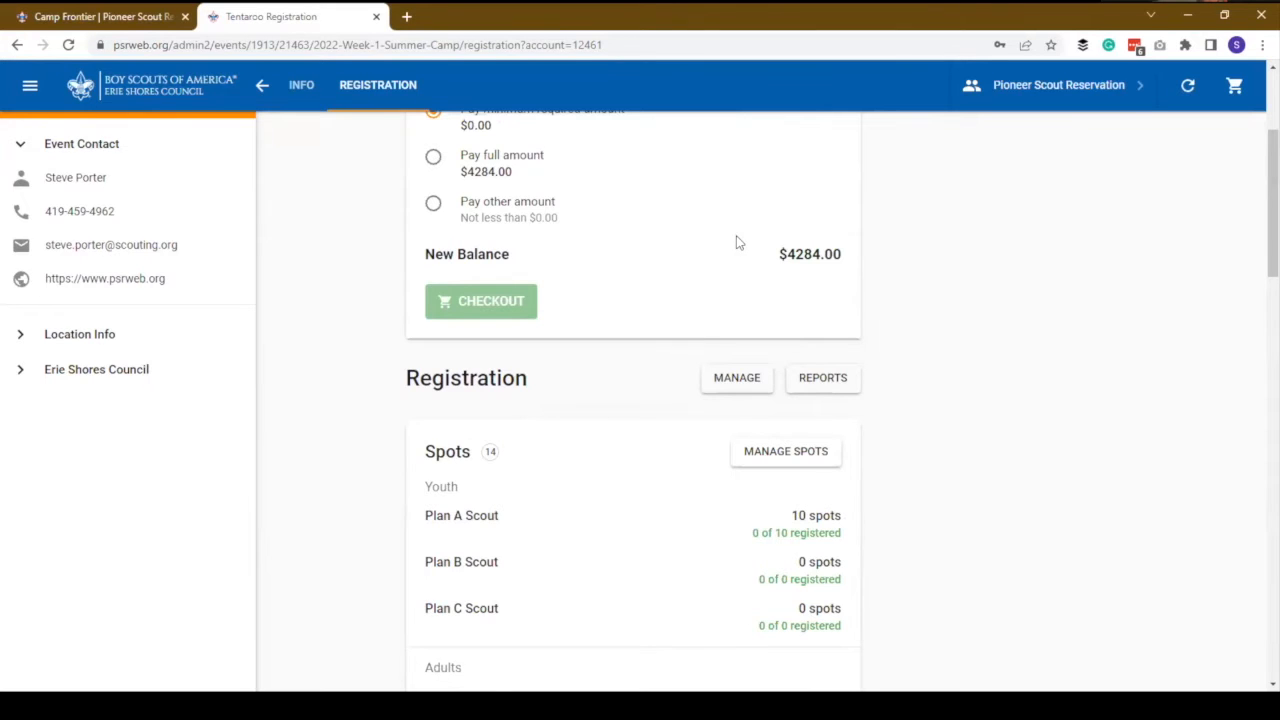
pyautogui.scroll(1, 750, 255)
pyautogui.scroll(1, 906, 351)
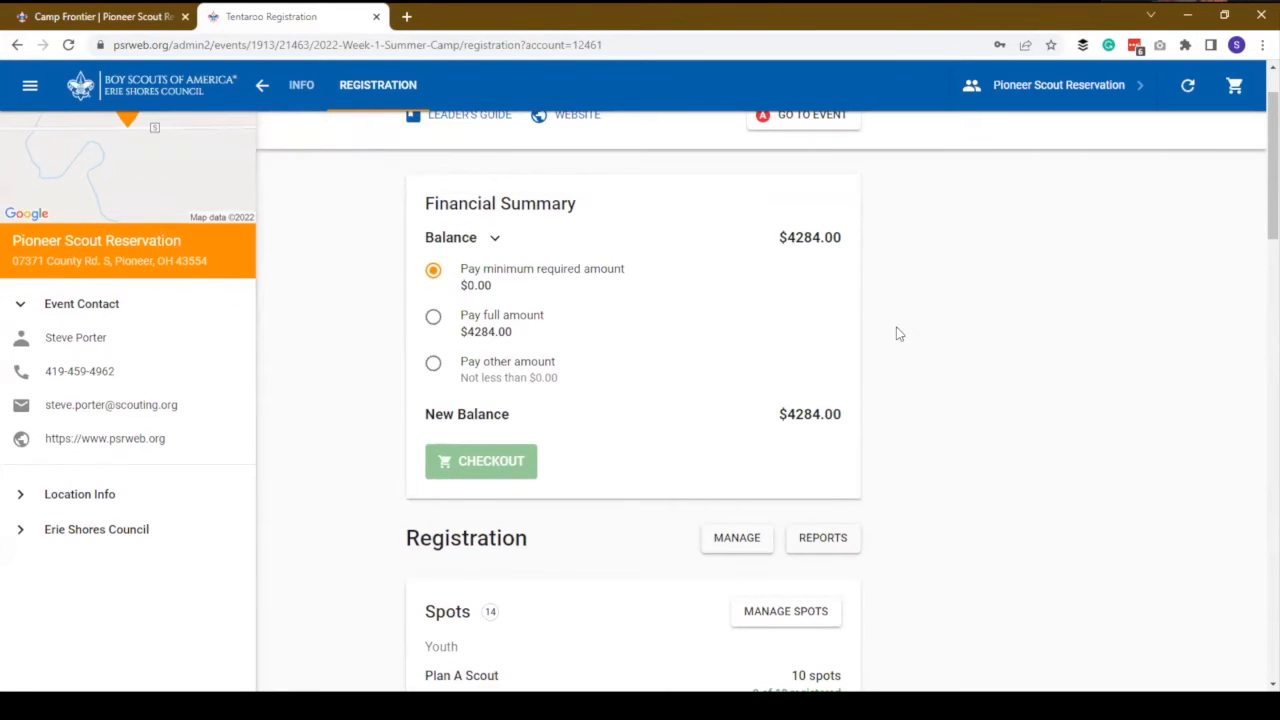
# - Expand the balance in the financial summary to examine its breakdown of fees, options, products and applied payments
pyautogui.click(494, 241)
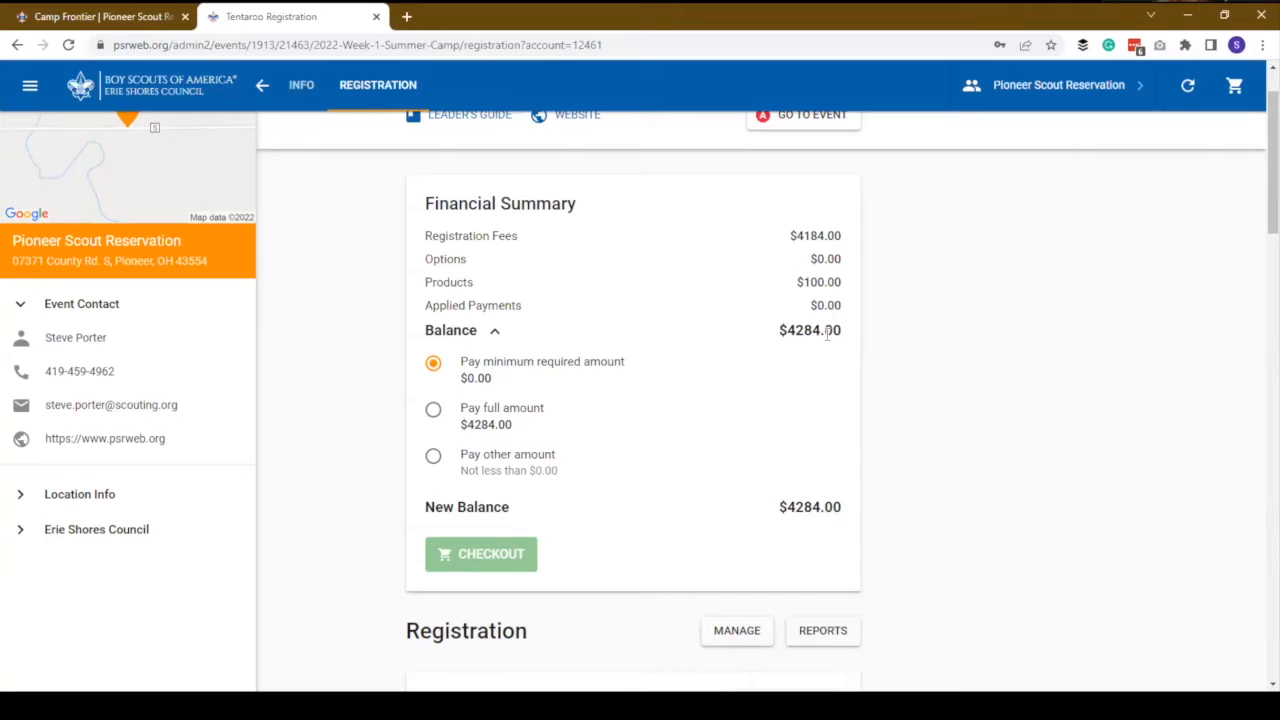
pyautogui.scroll(-2, 829, 400)
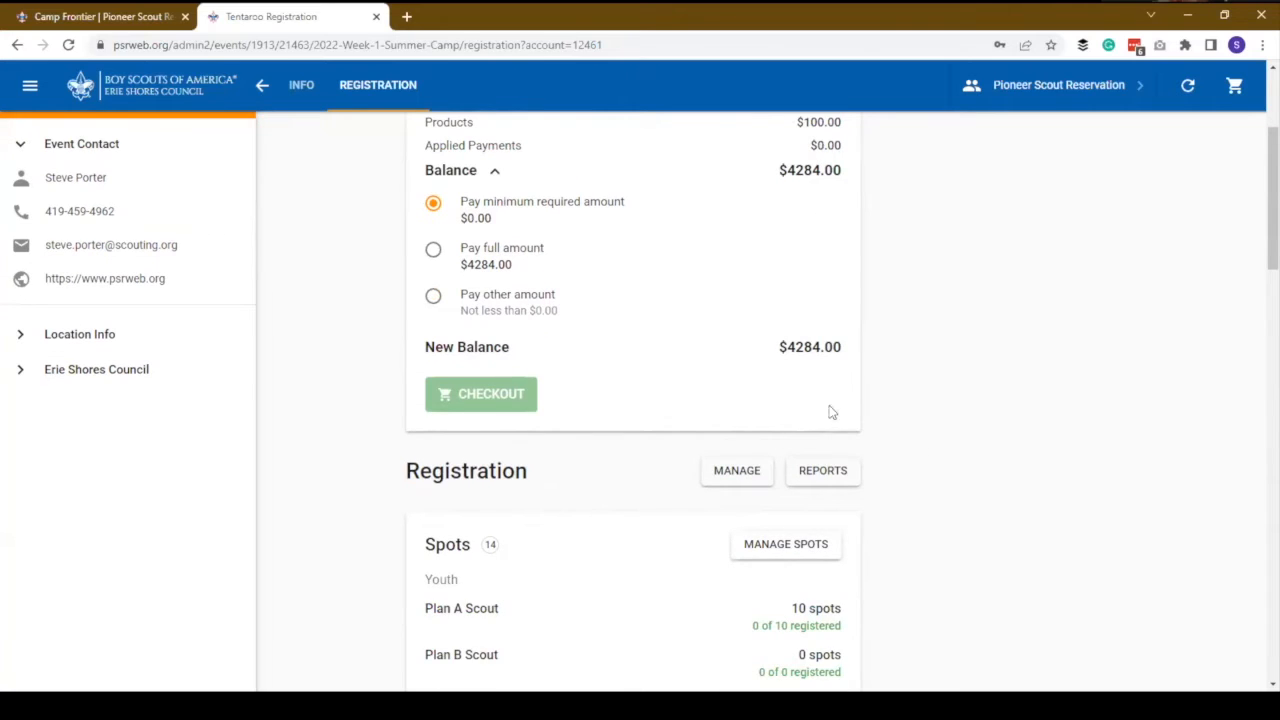
pyautogui.scroll(2, 816, 334)
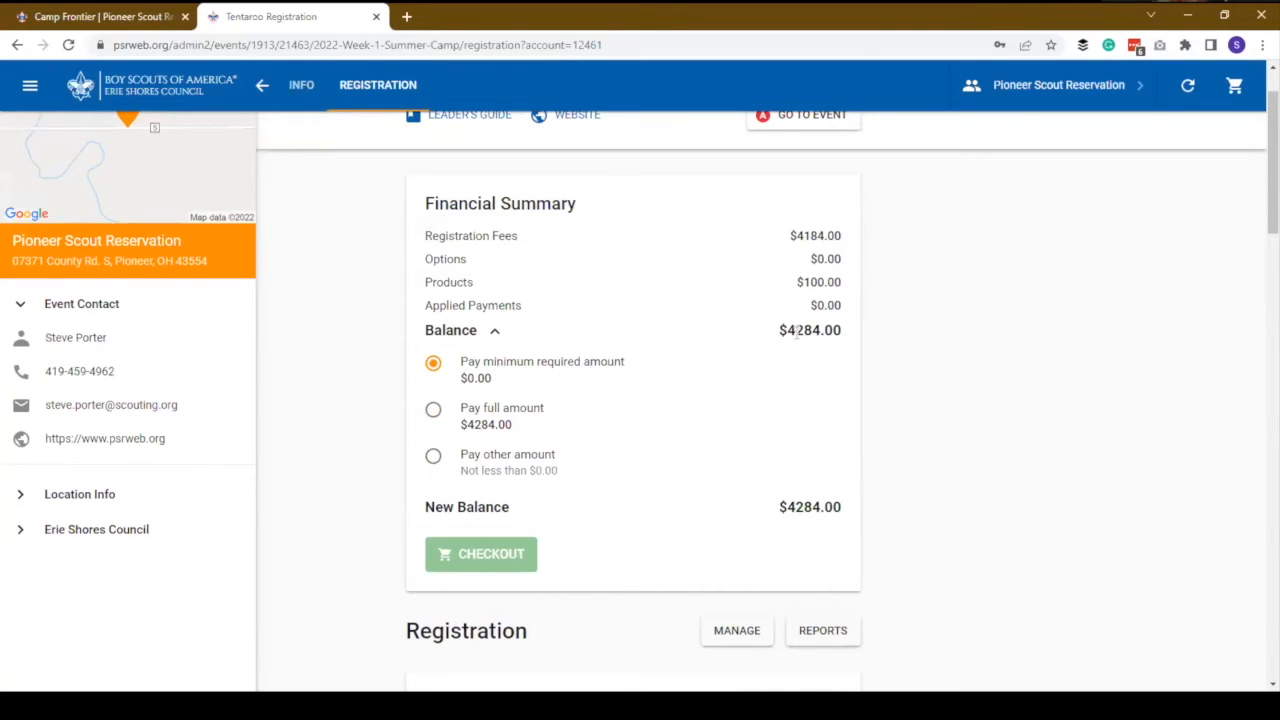
# - Collapse the balance breakdown, choose to pay the full amount, and view the resulting cart items
pyautogui.click(495, 334)
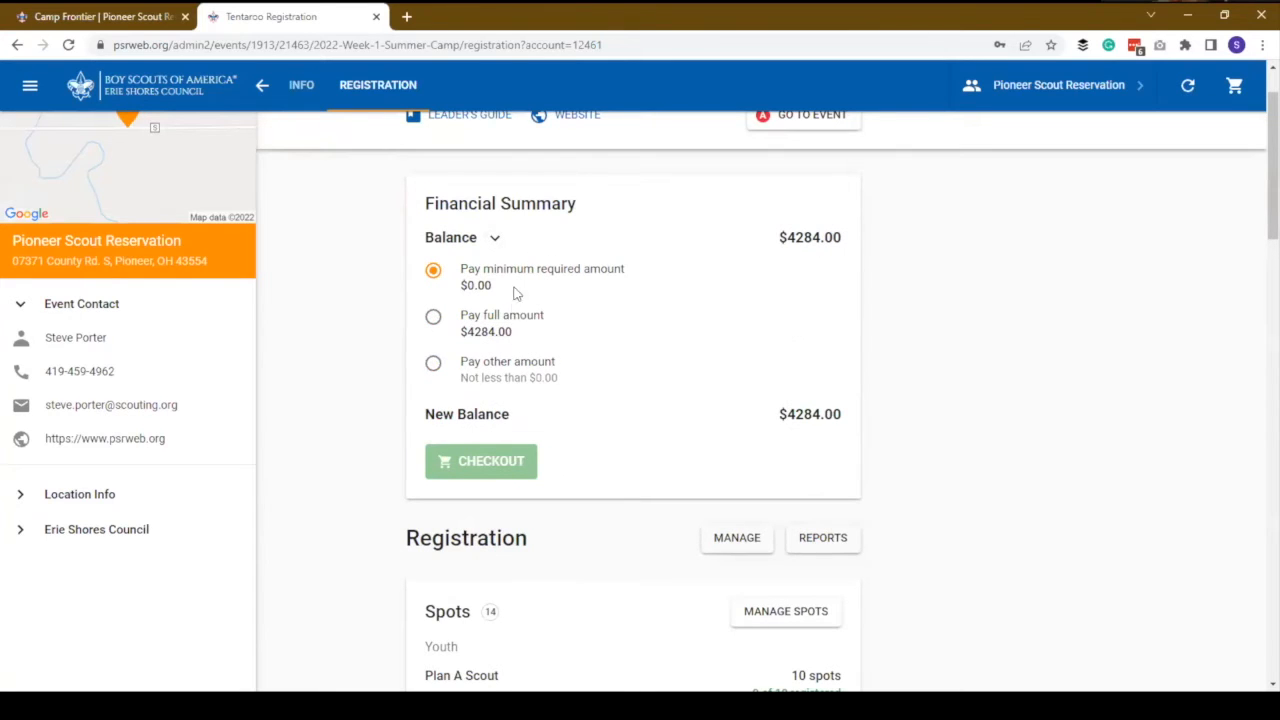
pyautogui.click(433, 319)
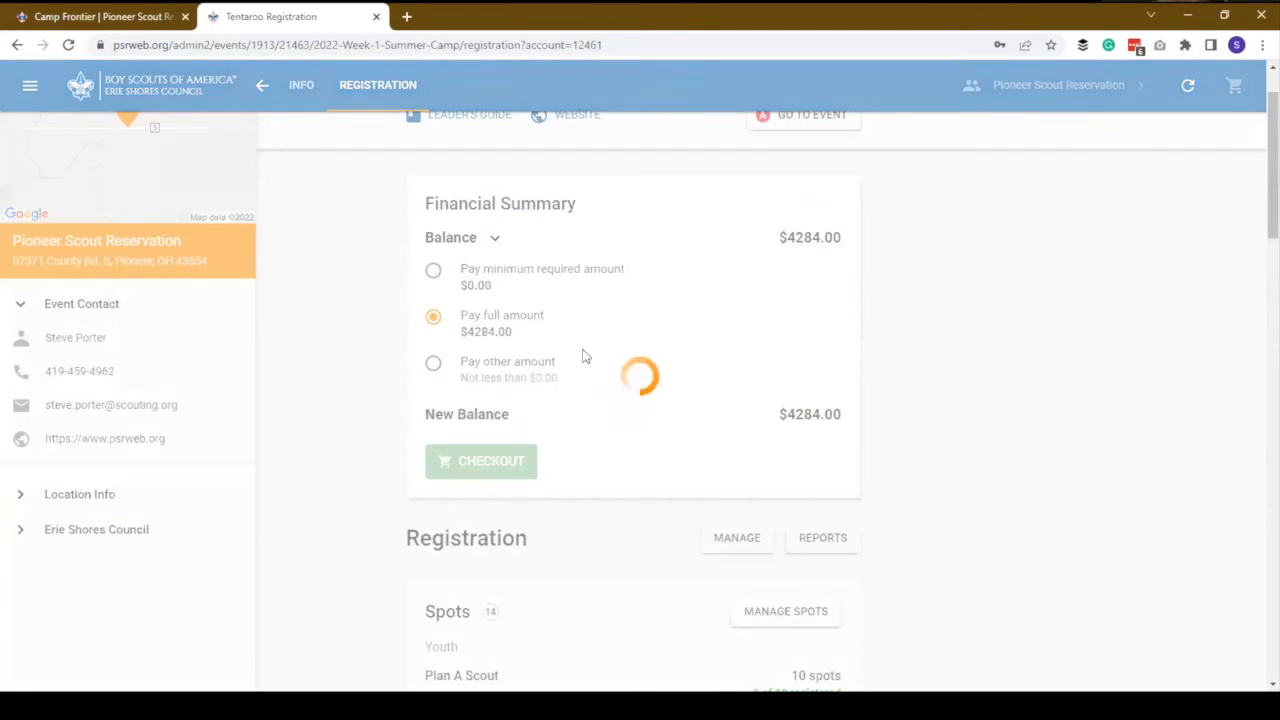
pyautogui.click(1240, 92)
pyautogui.scroll(-2, 640, 429)
pyautogui.scroll(2, 630, 400)
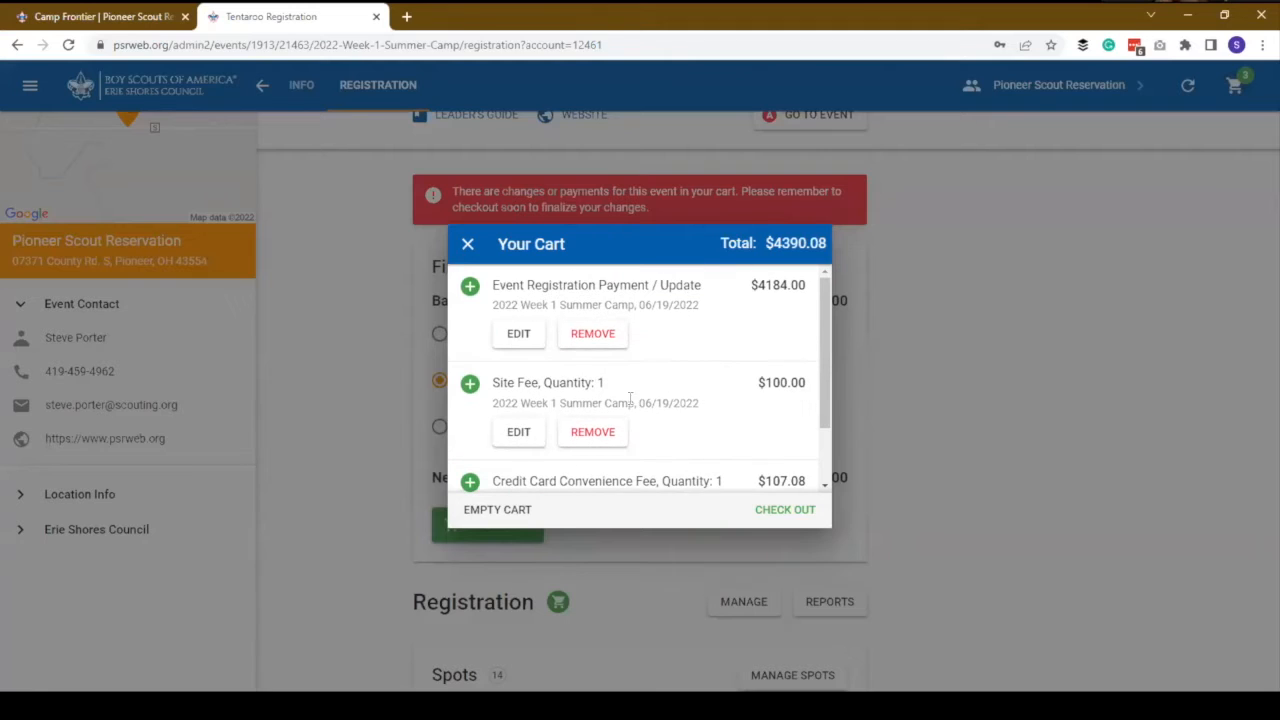
pyautogui.click(467, 244)
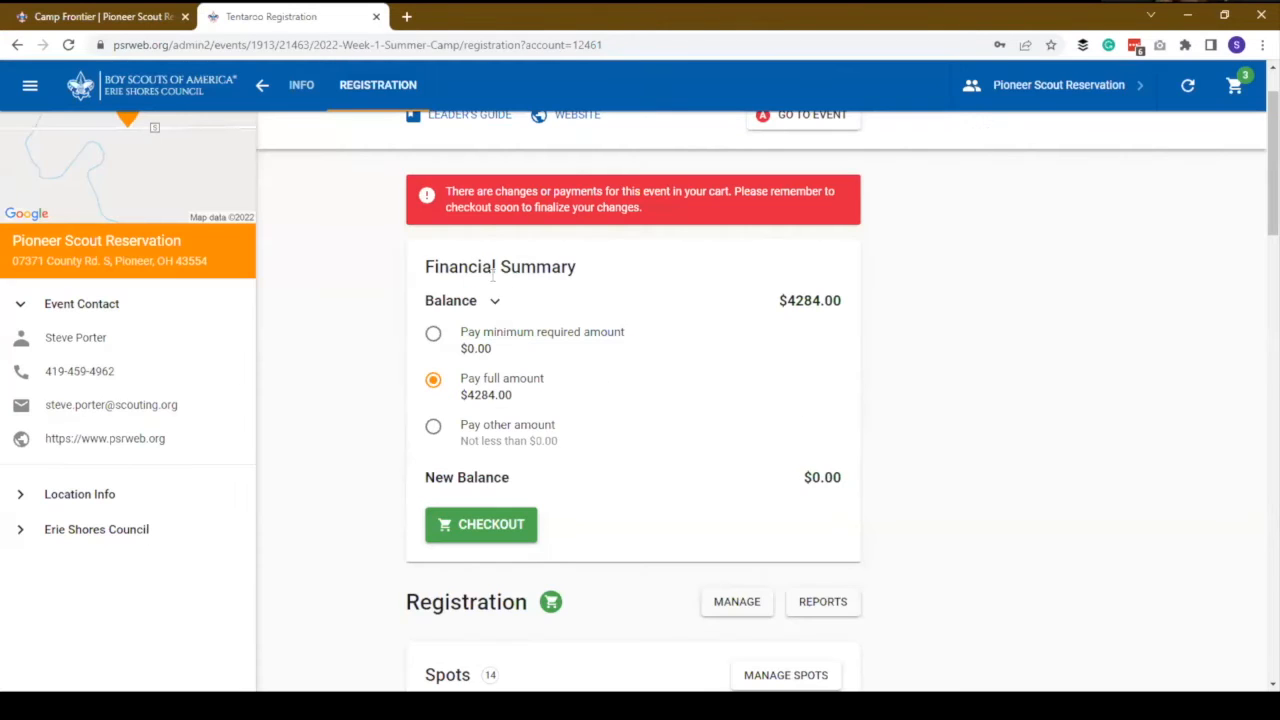
# - Try to change the registration payment to a custom amount of 1000
pyautogui.click(433, 428)
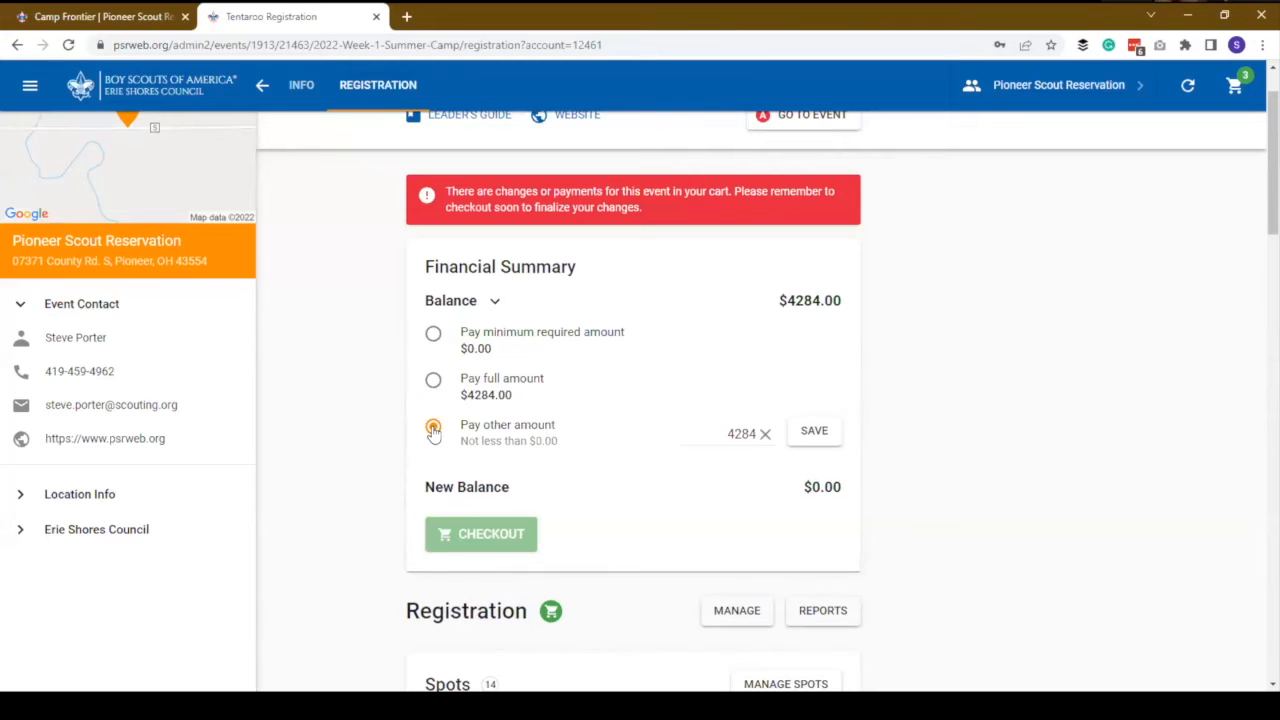
pyautogui.click(751, 433)
pyautogui.doubleClick(751, 433)
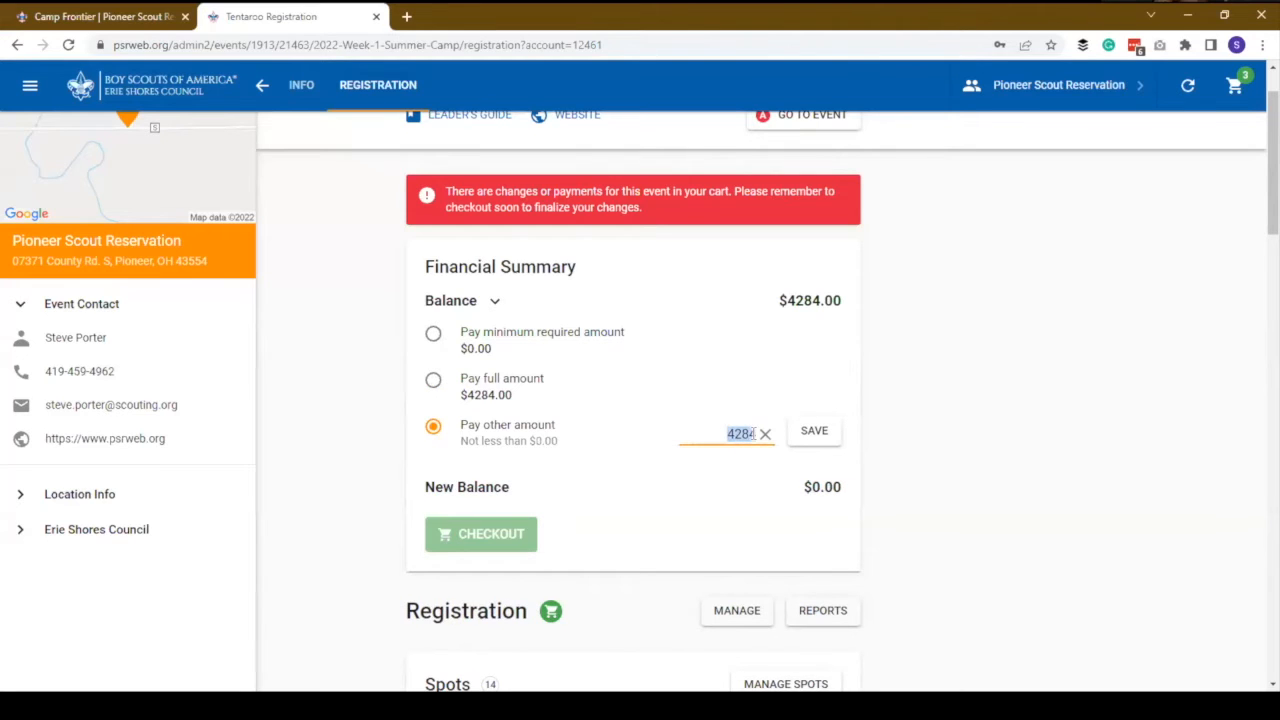
pyautogui.write('1000')
pyautogui.press('Return')
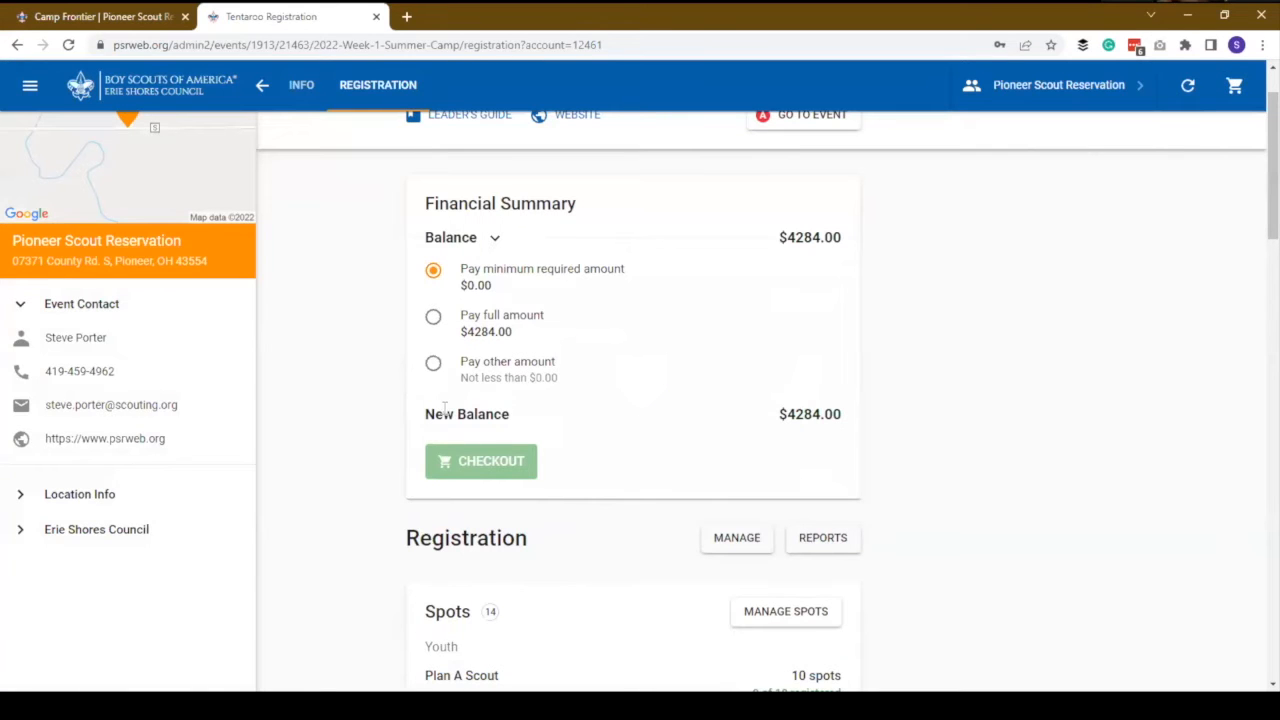
# - Choose to pay another amount in the financial summary, set it to 1000 and save it
pyautogui.click(433, 363)
pyautogui.doubleClick(767, 377)
pyautogui.write('1000')
pyautogui.click(814, 368)
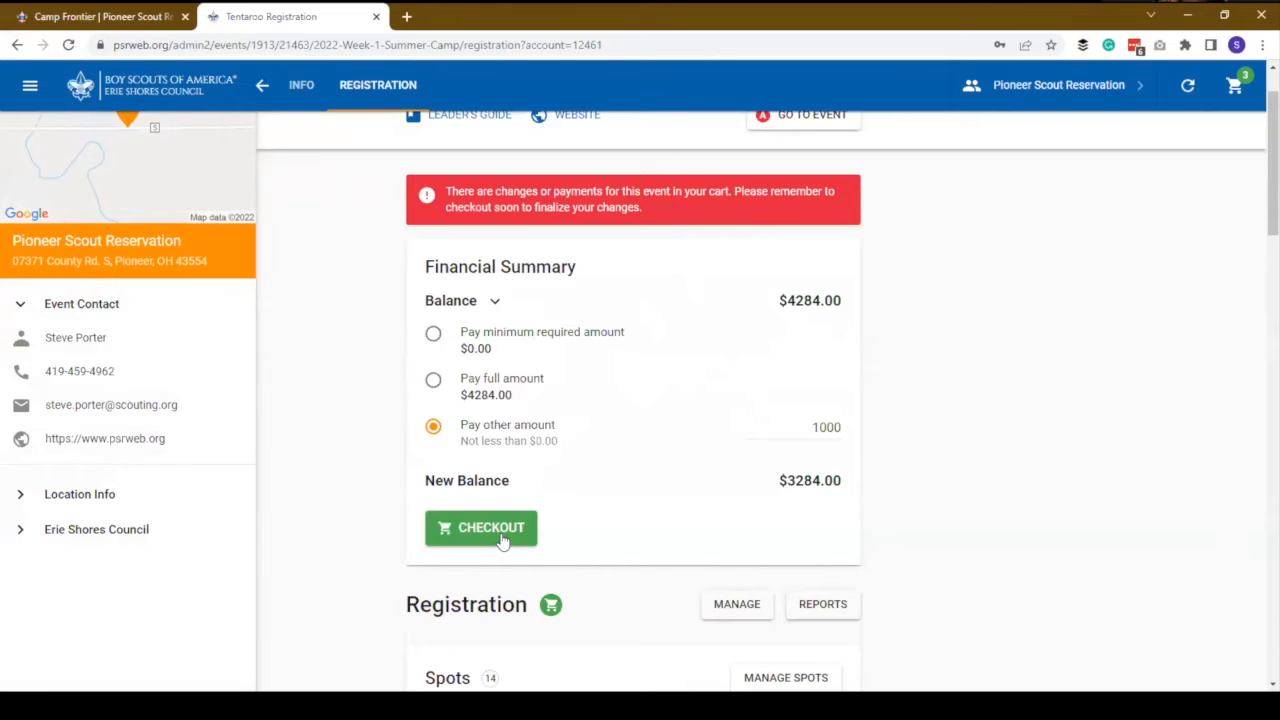
# - Switch the payment to the full amount and proceed to checkout, expanding the list of items there
pyautogui.click(432, 380)
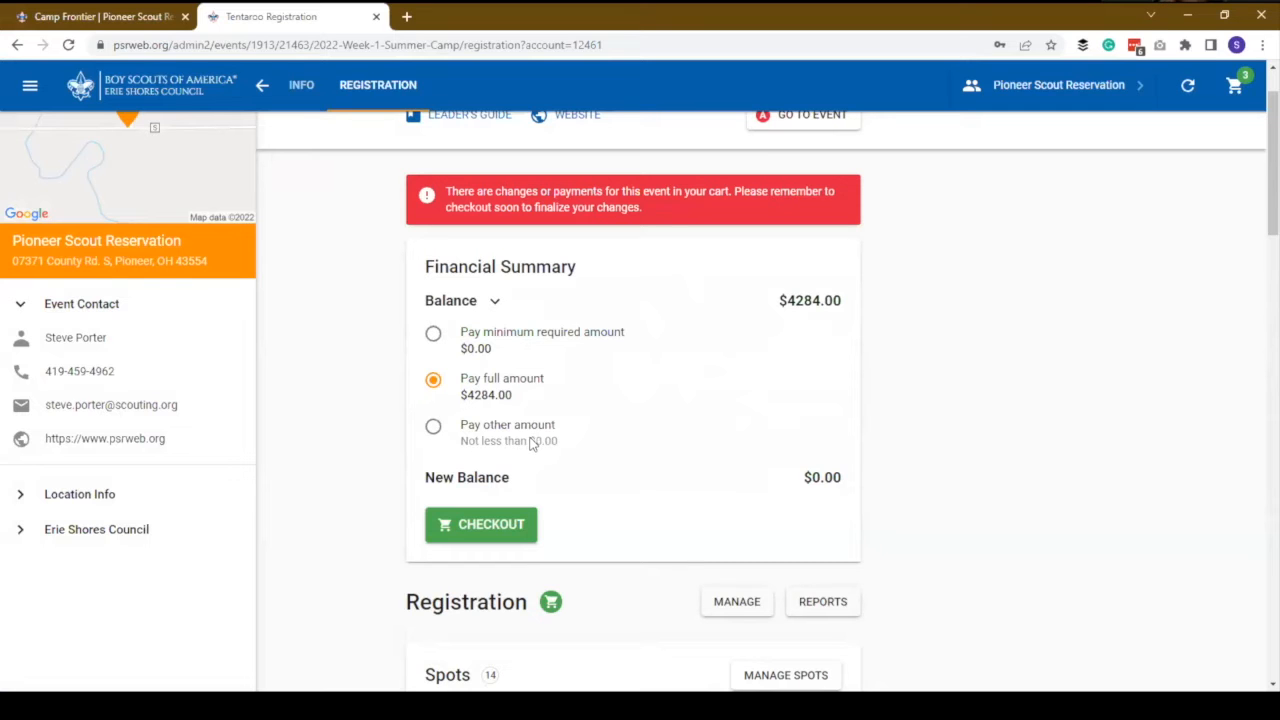
pyautogui.scroll(-3, 591, 446)
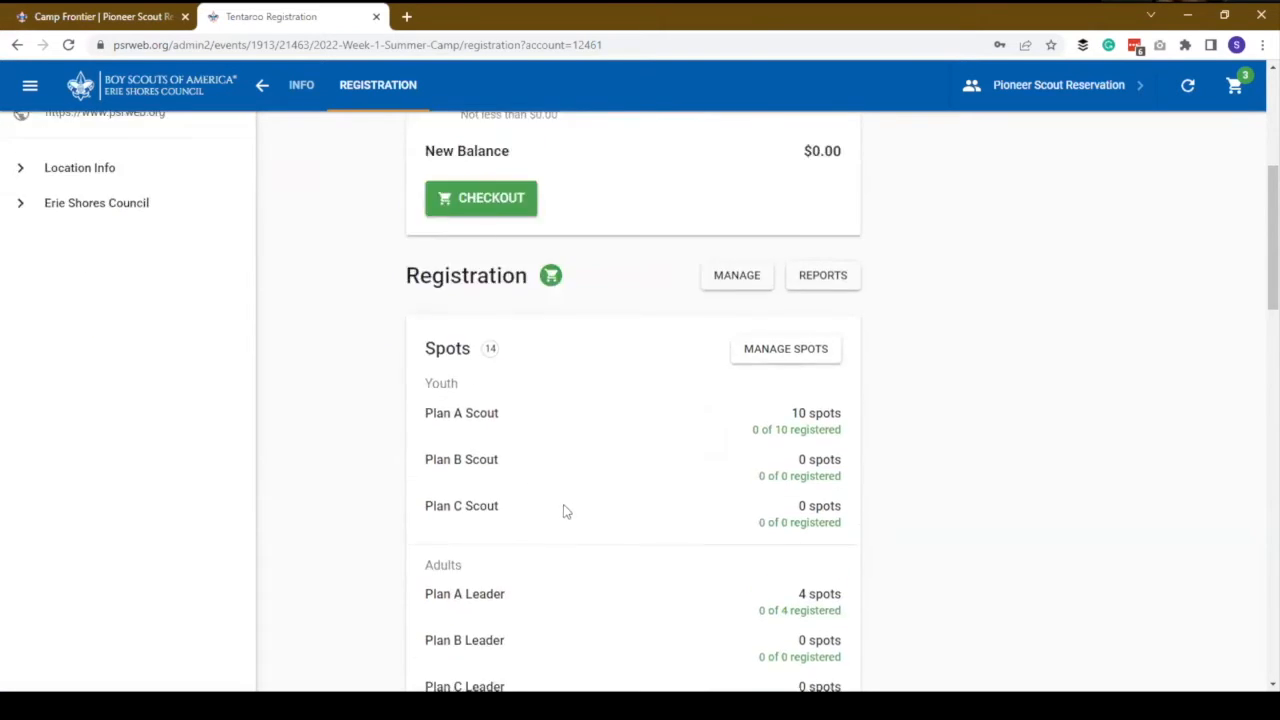
pyautogui.scroll(2, 563, 512)
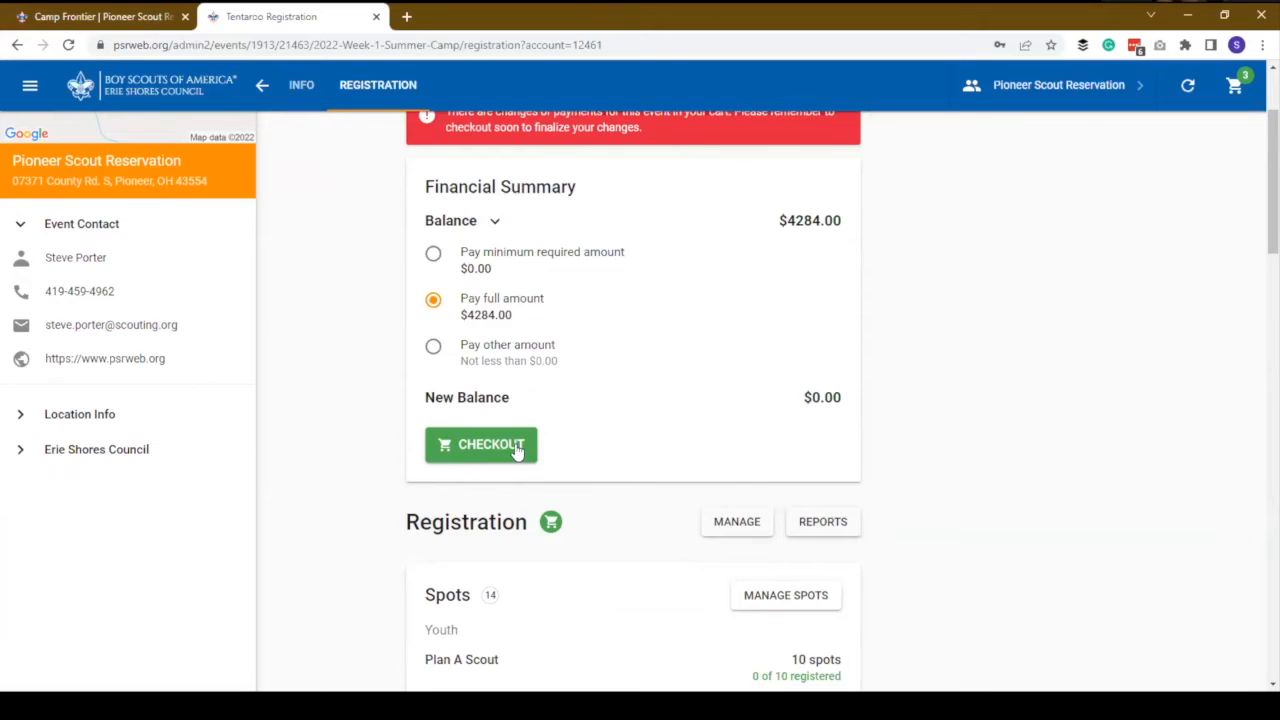
pyautogui.click(518, 452)
pyautogui.scroll(-1, 605, 325)
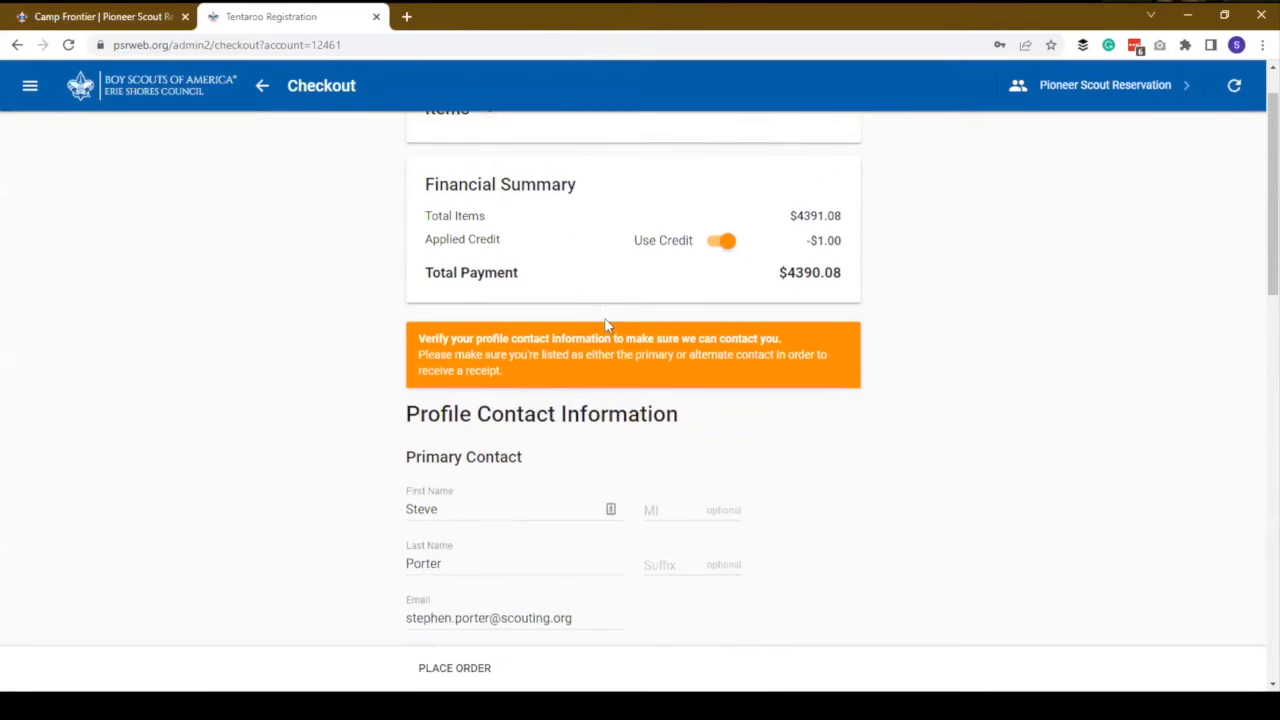
pyautogui.scroll(1, 610, 326)
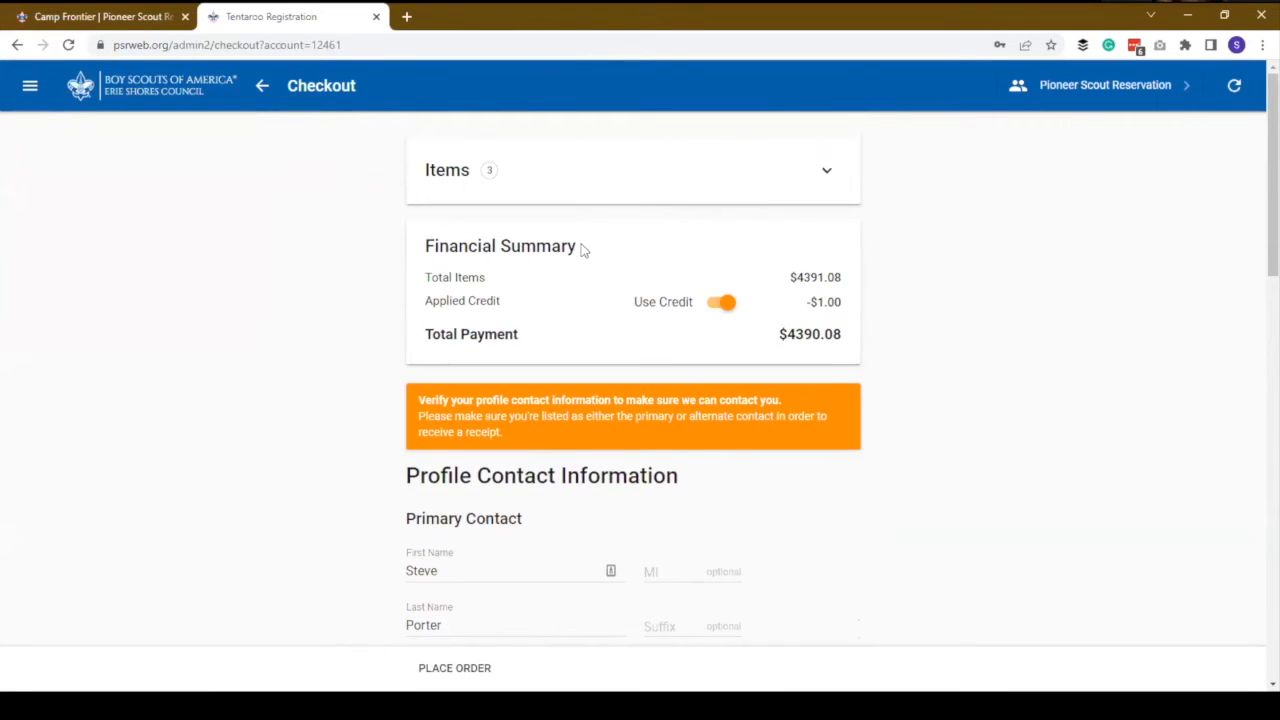
pyautogui.click(826, 170)
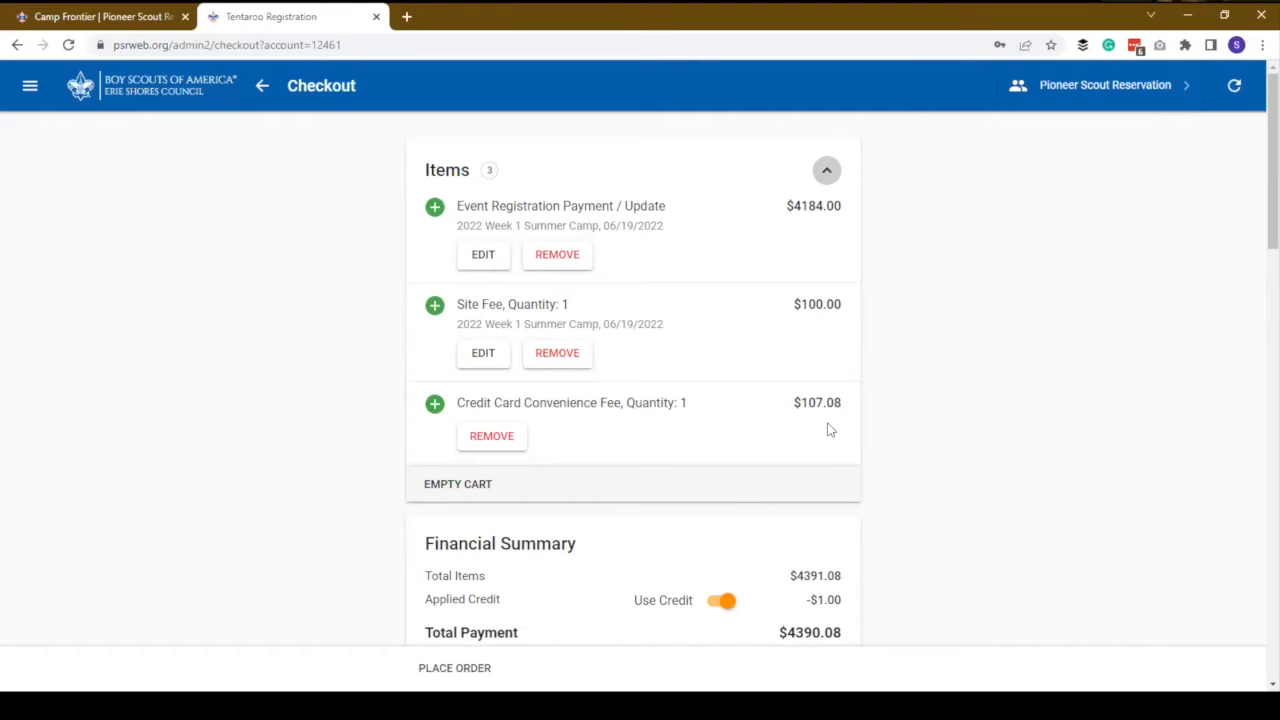
# - Set the payment type to eCheck in the checkout's payment method section
pyautogui.scroll(-10, 770, 414)
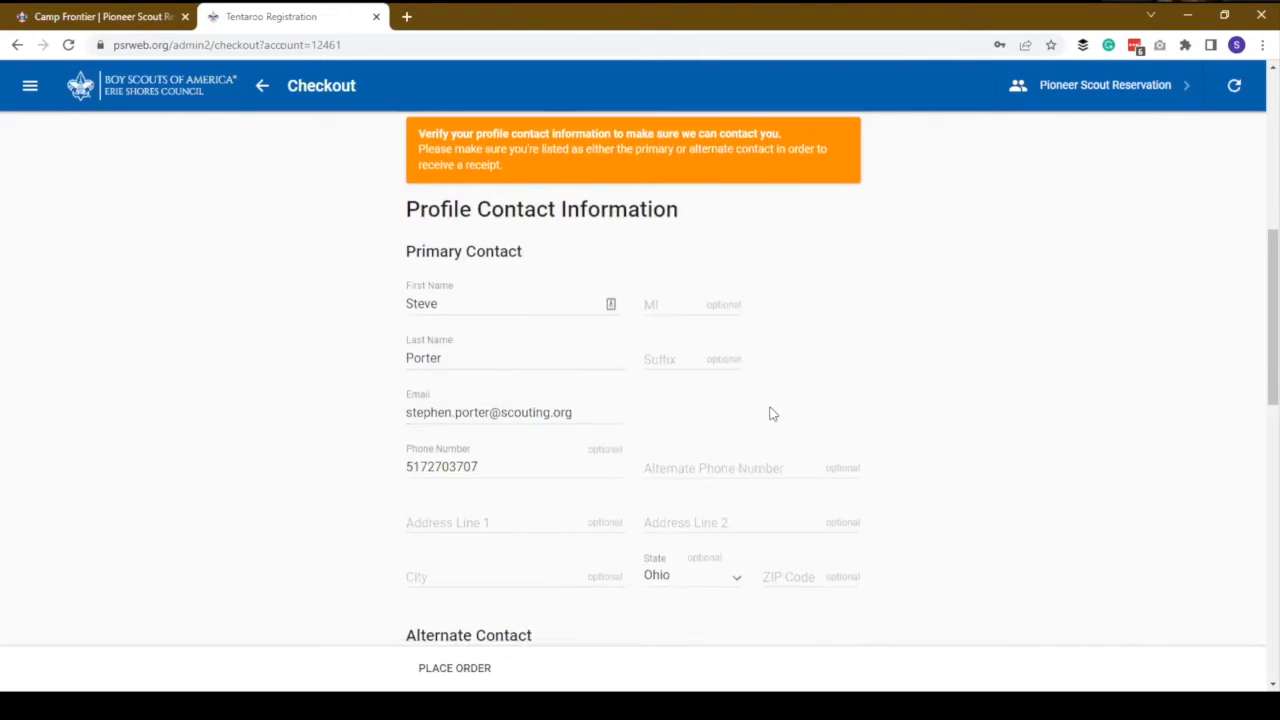
pyautogui.scroll(-4, 770, 414)
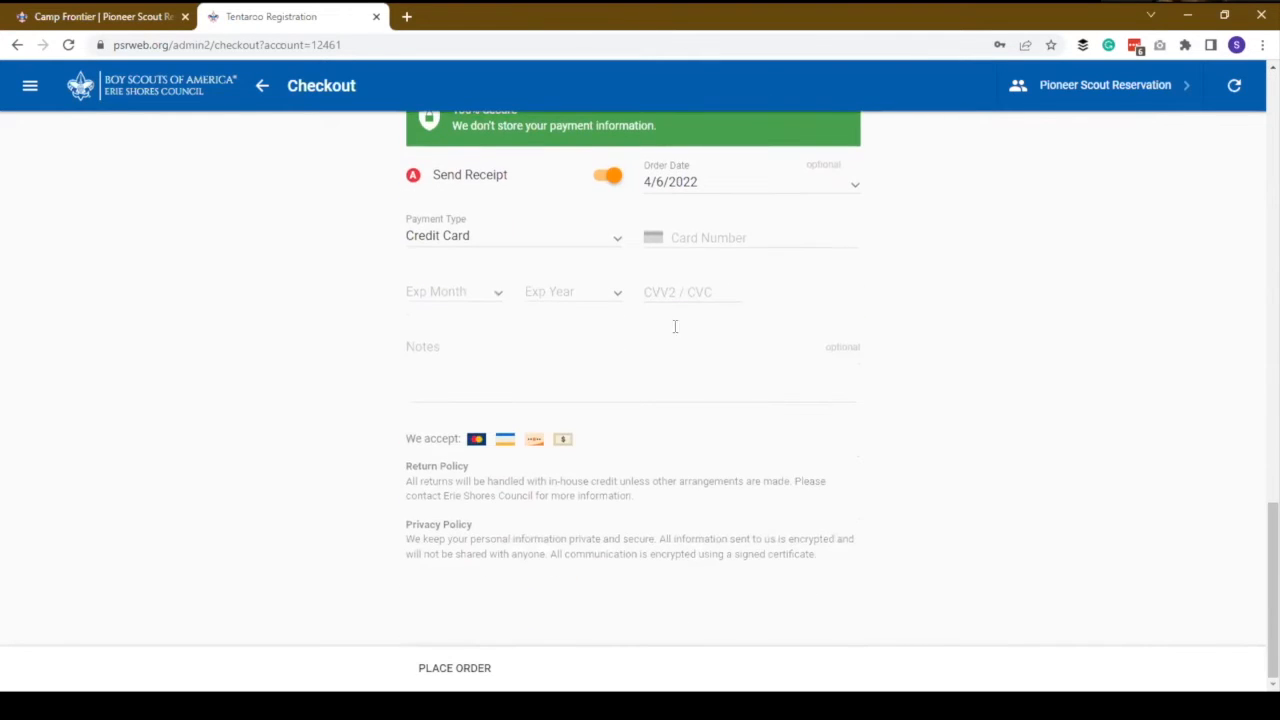
pyautogui.scroll(1, 627, 260)
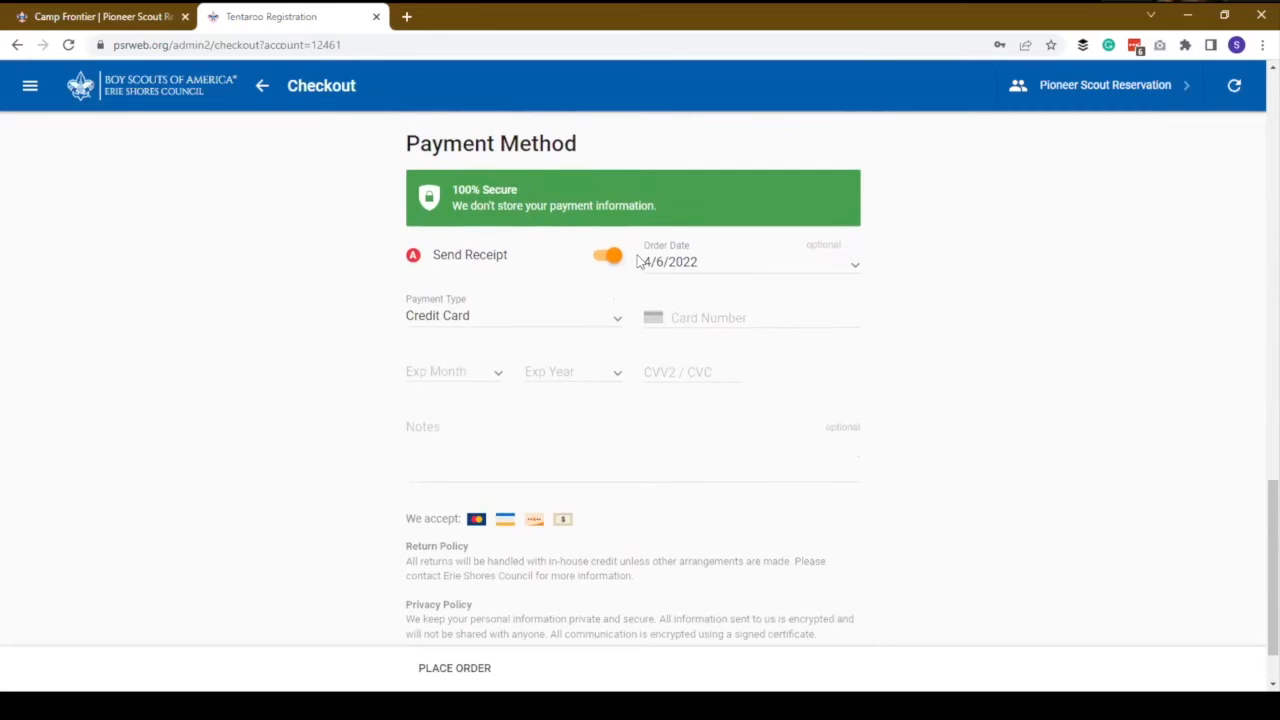
pyautogui.click(564, 322)
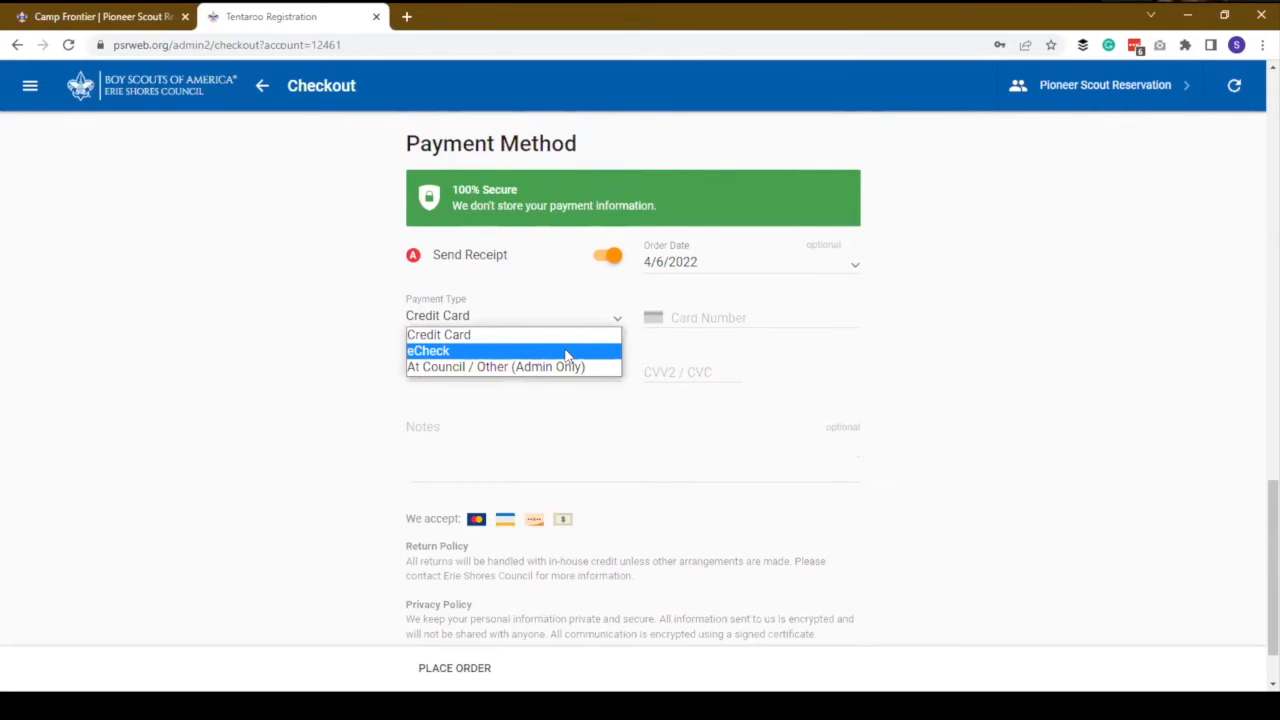
pyautogui.click(459, 356)
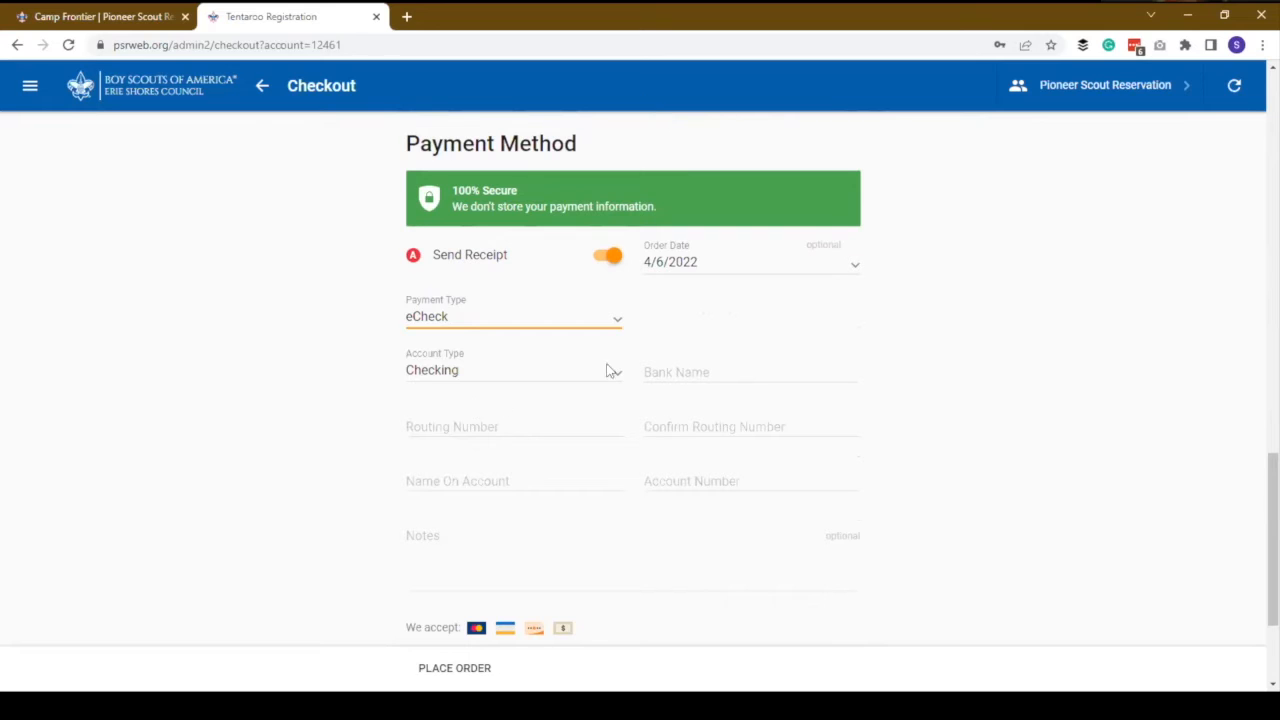
# - Review the checkout's item list, financial summary, contact sections and the bank details required for eCheck
pyautogui.scroll(2, 827, 377)
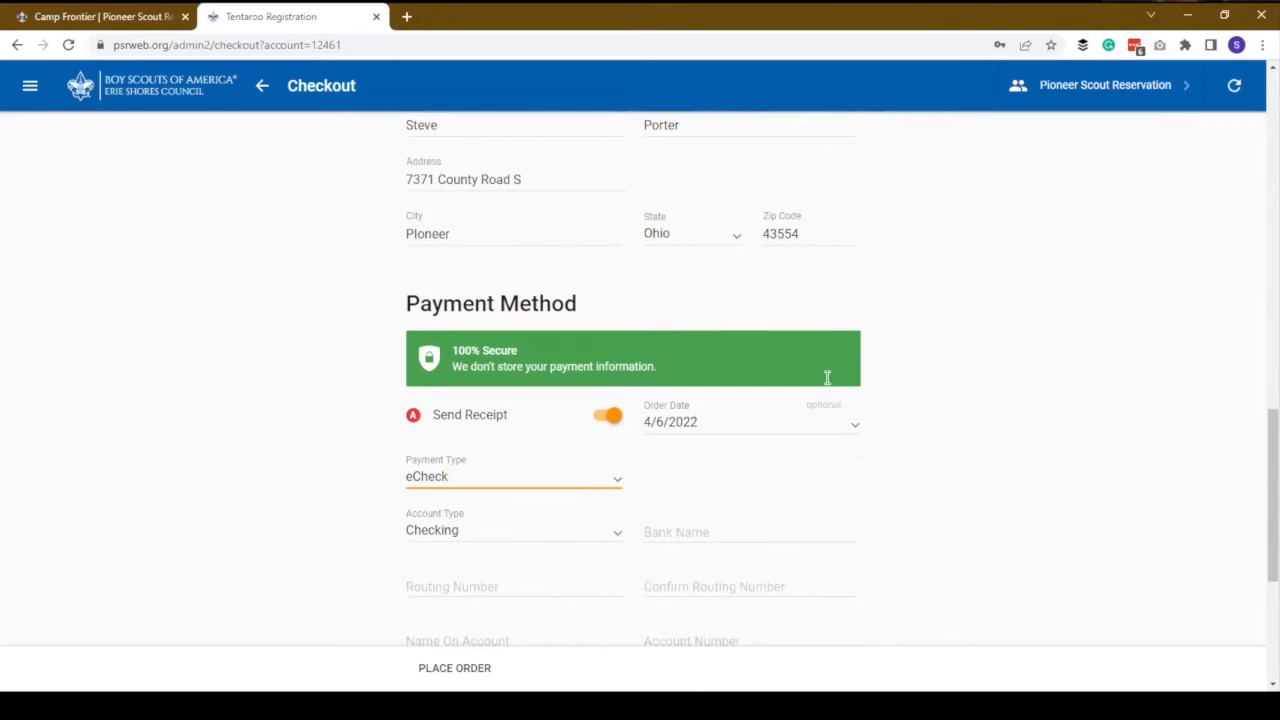
pyautogui.scroll(12, 655, 463)
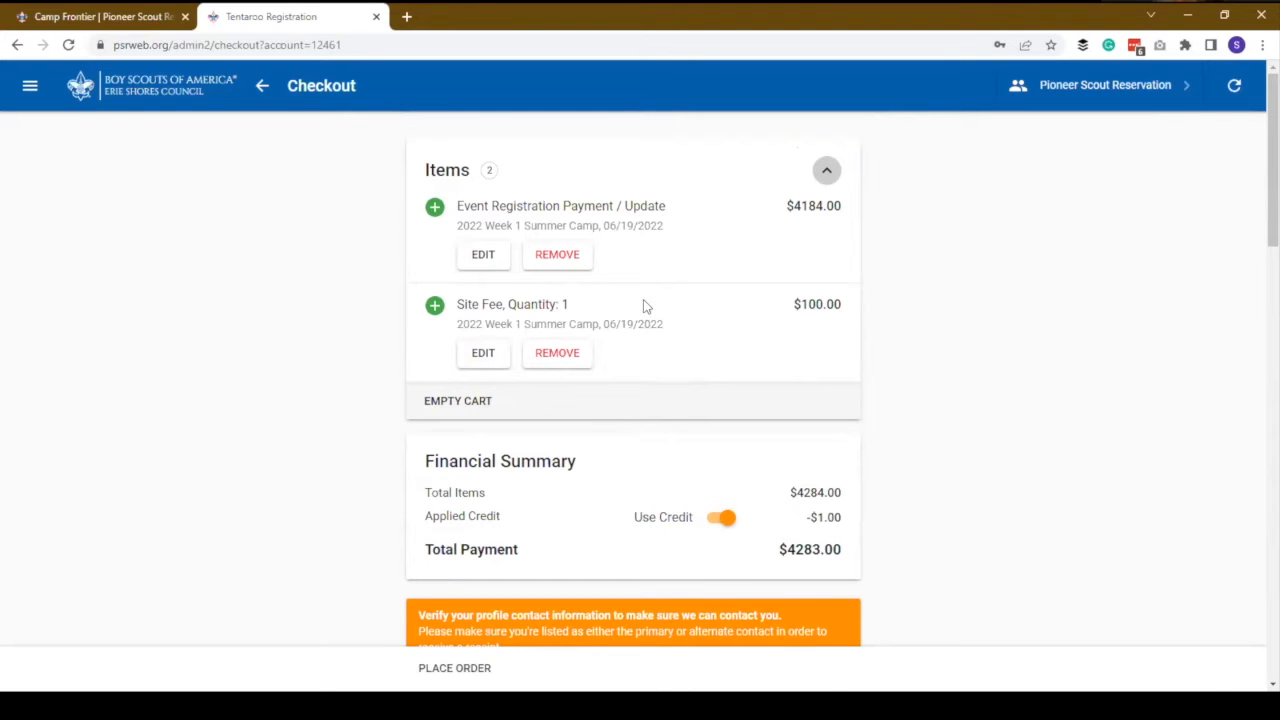
pyautogui.scroll(-8, 643, 304)
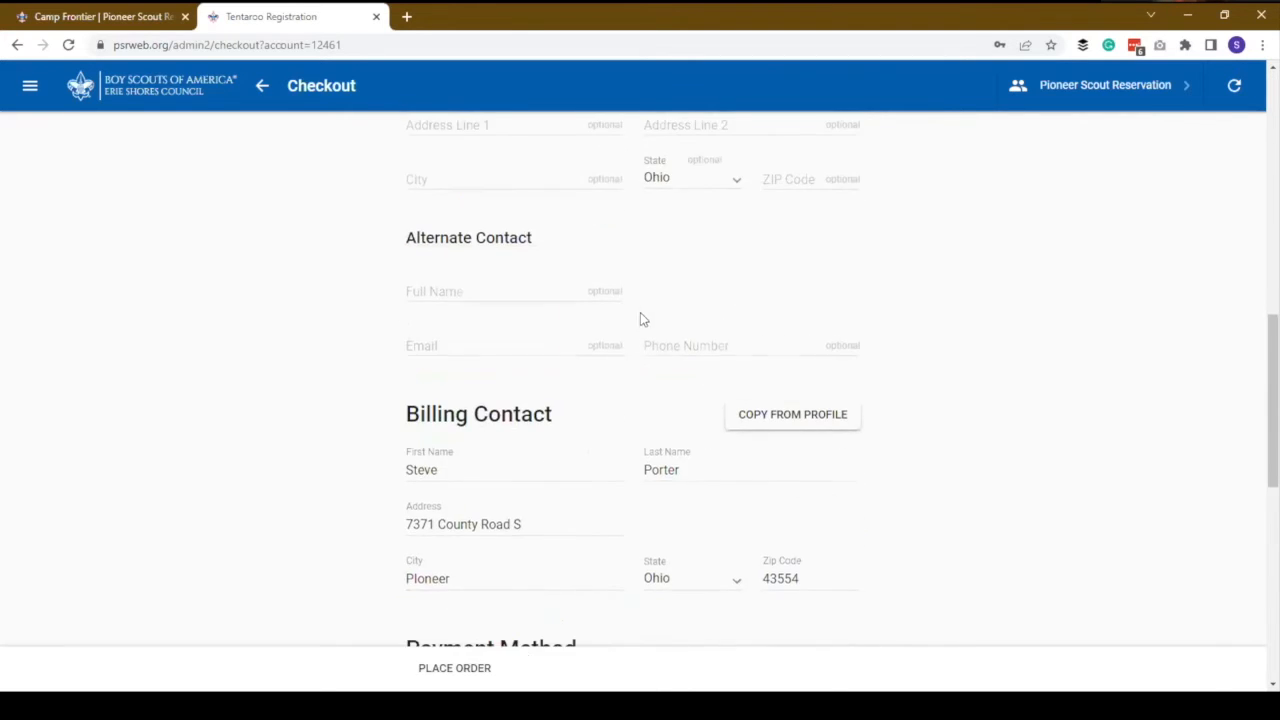
pyautogui.scroll(-3, 522, 652)
pyautogui.scroll(10, 503, 529)
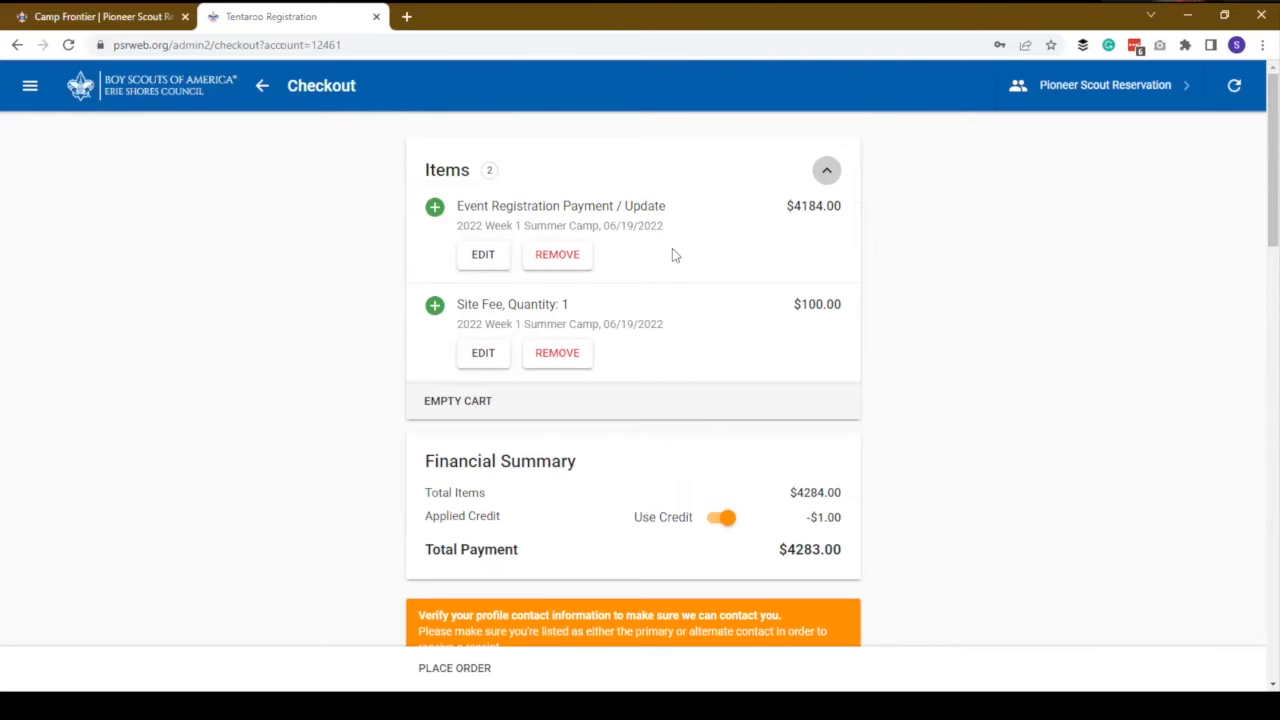
pyautogui.scroll(-5, 728, 261)
pyautogui.scroll(1, 392, 135)
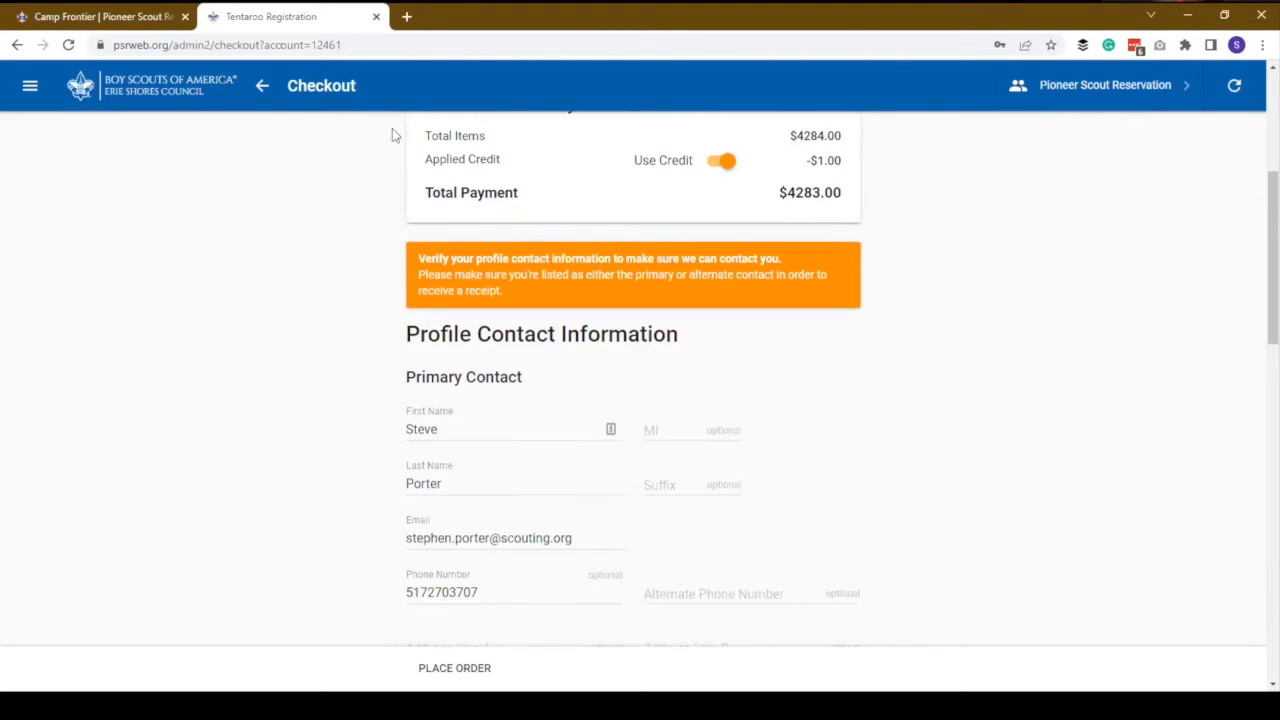
pyautogui.scroll(-6, 733, 453)
pyautogui.scroll(-2, 735, 454)
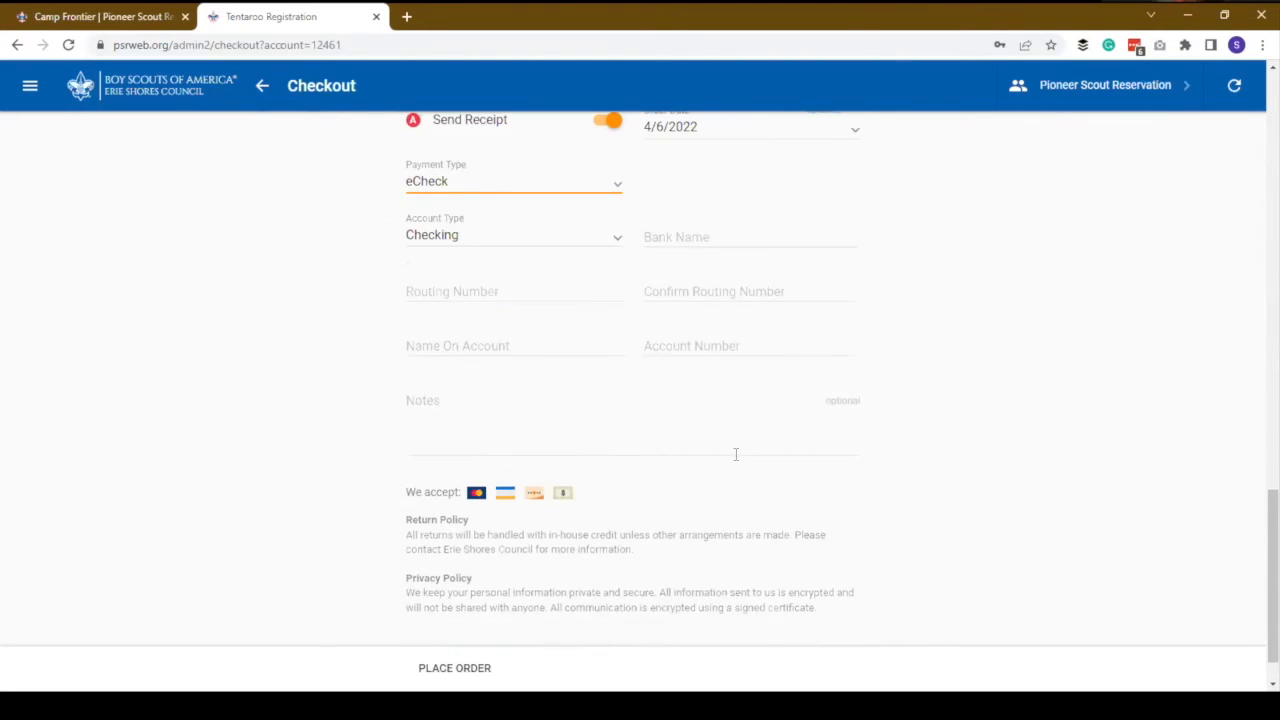
pyautogui.scroll(1, 735, 454)
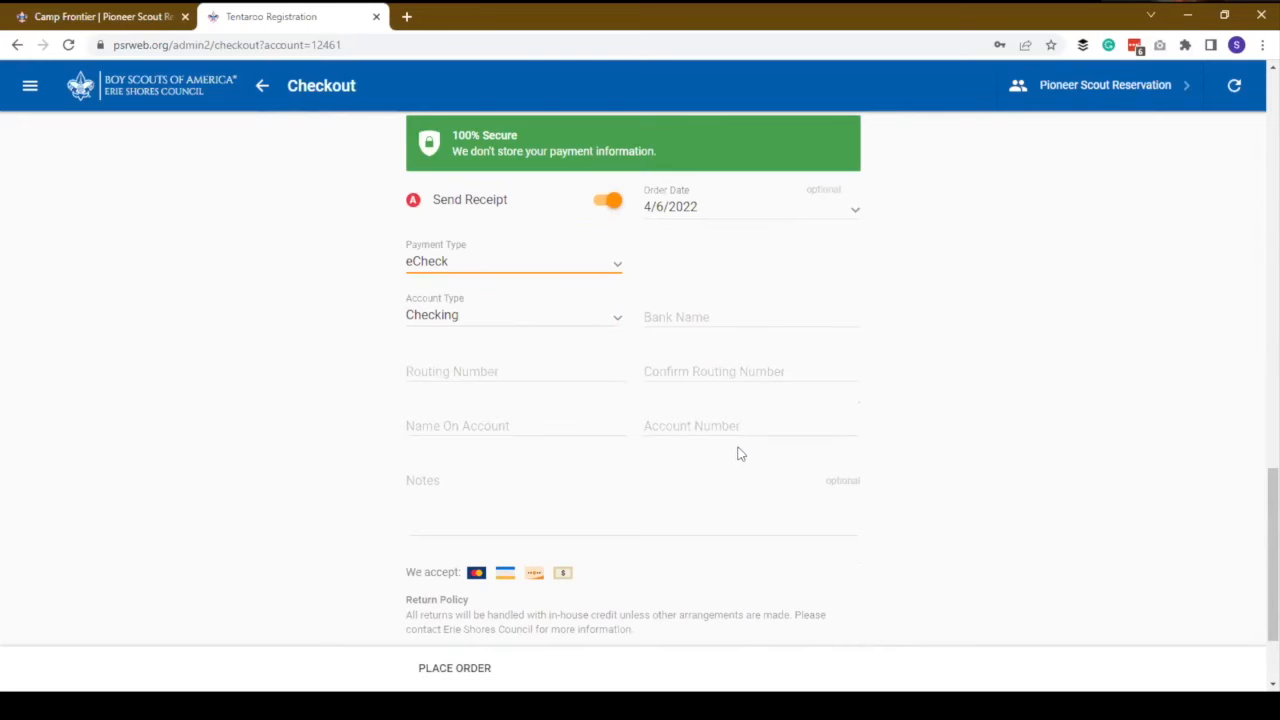
# - Return from checkout to the registration without placing the order and remove all items from the cart
pyautogui.click(261, 88)
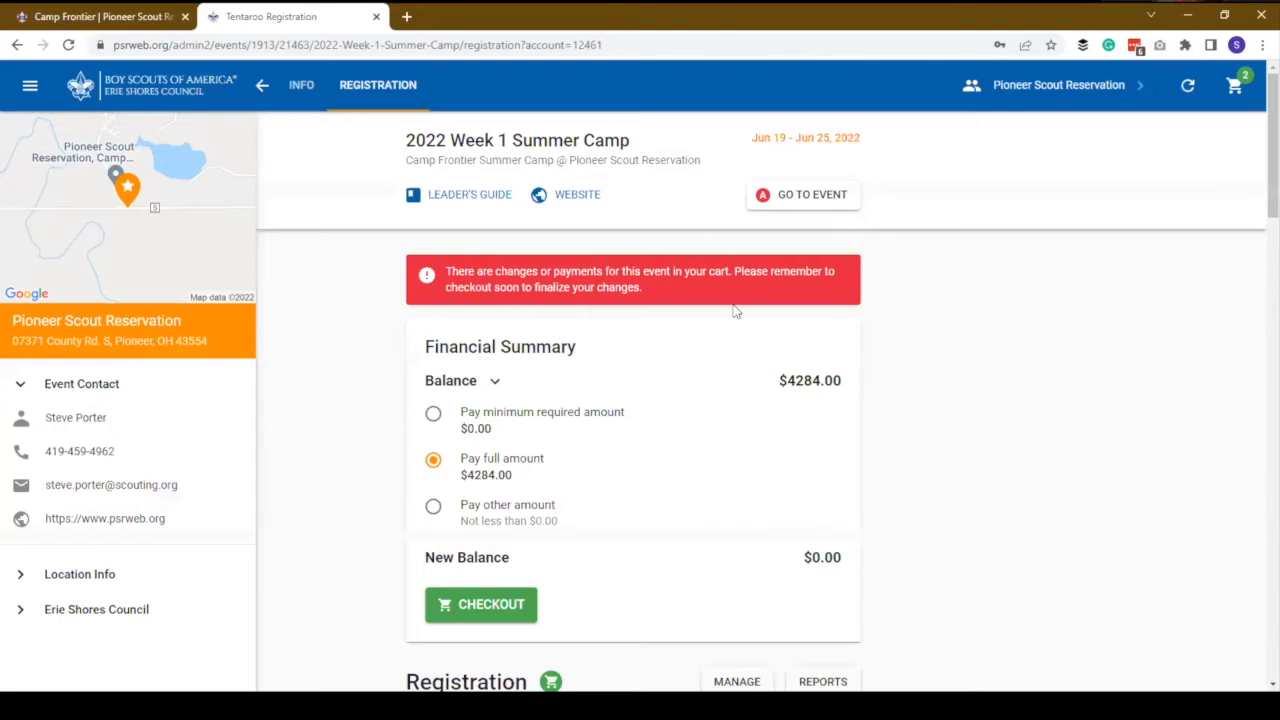
pyautogui.click(1234, 86)
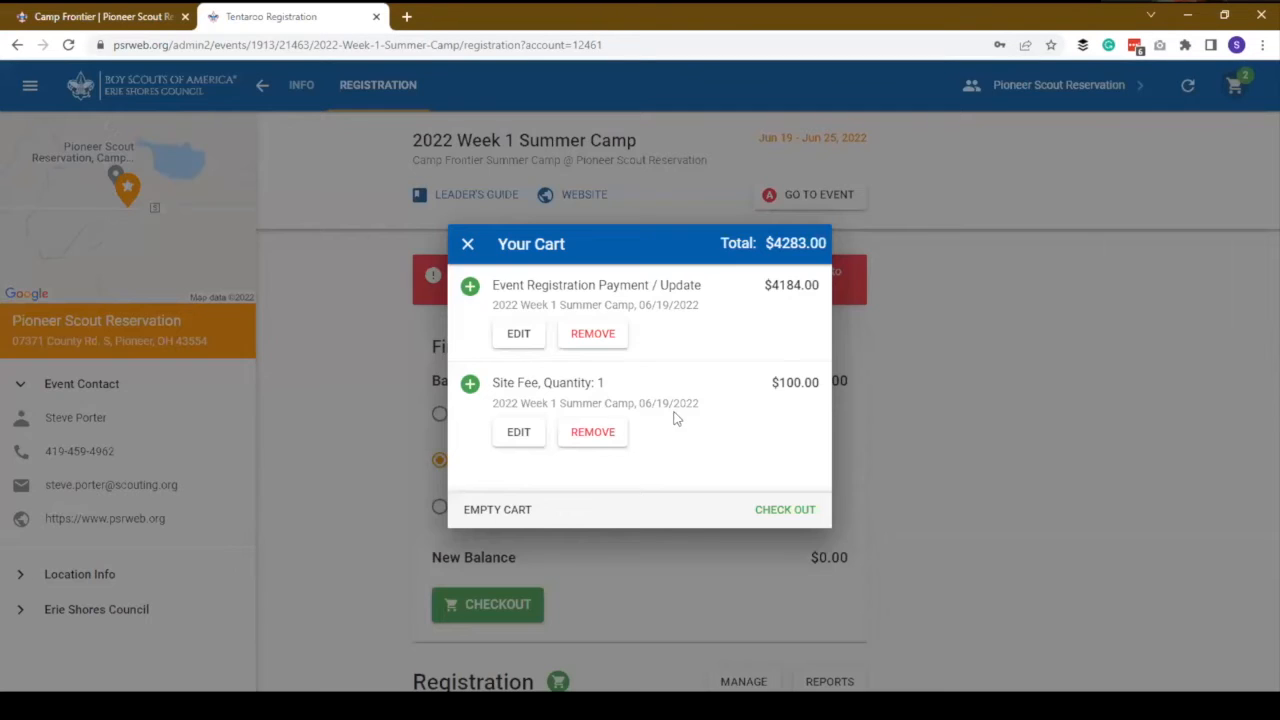
pyautogui.click(493, 520)
pyautogui.click(815, 412)
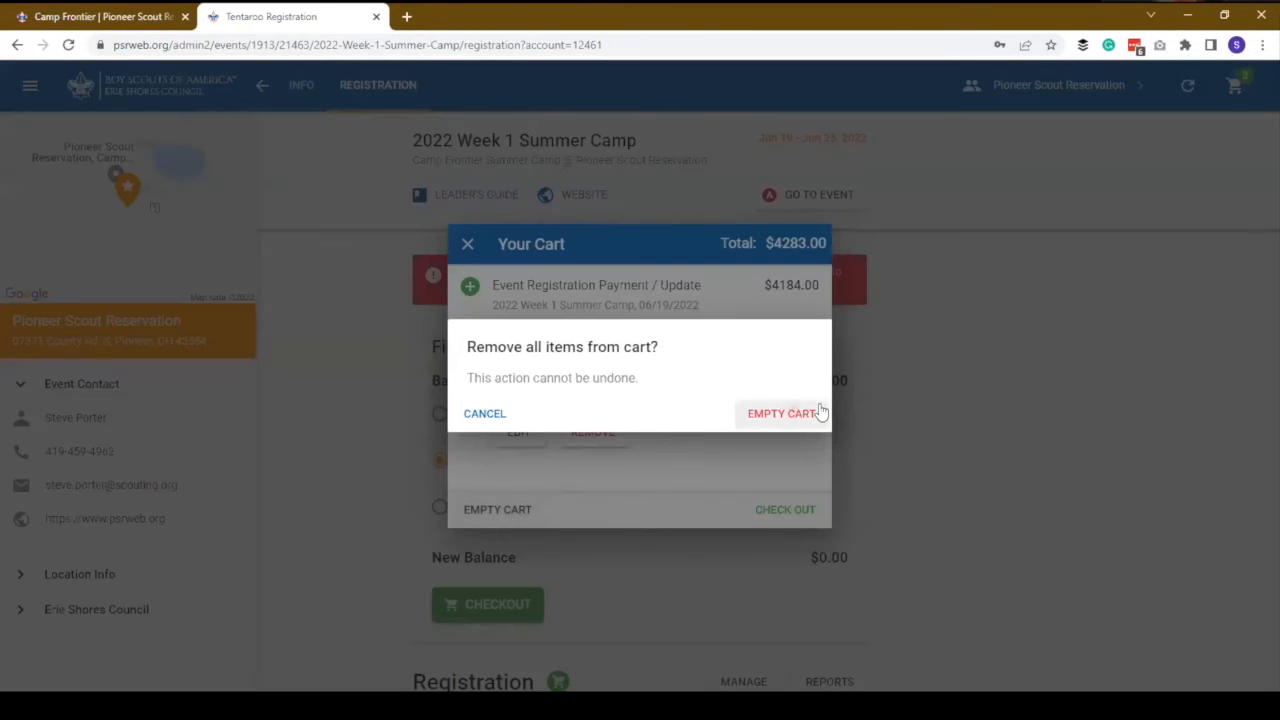
# - Examine the registration's financial summary, payment options, and the youth and adult spots by plan
pyautogui.scroll(-3, 832, 410)
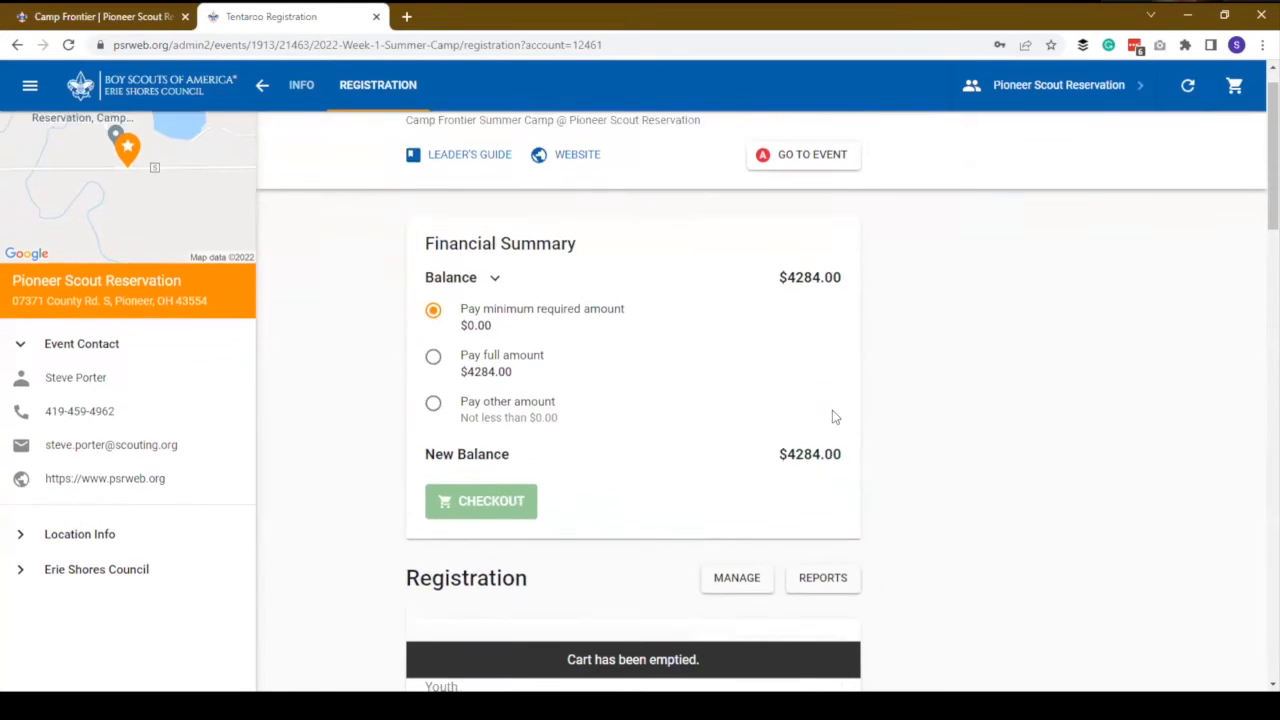
pyautogui.scroll(-3, 832, 410)
pyautogui.scroll(6, 832, 410)
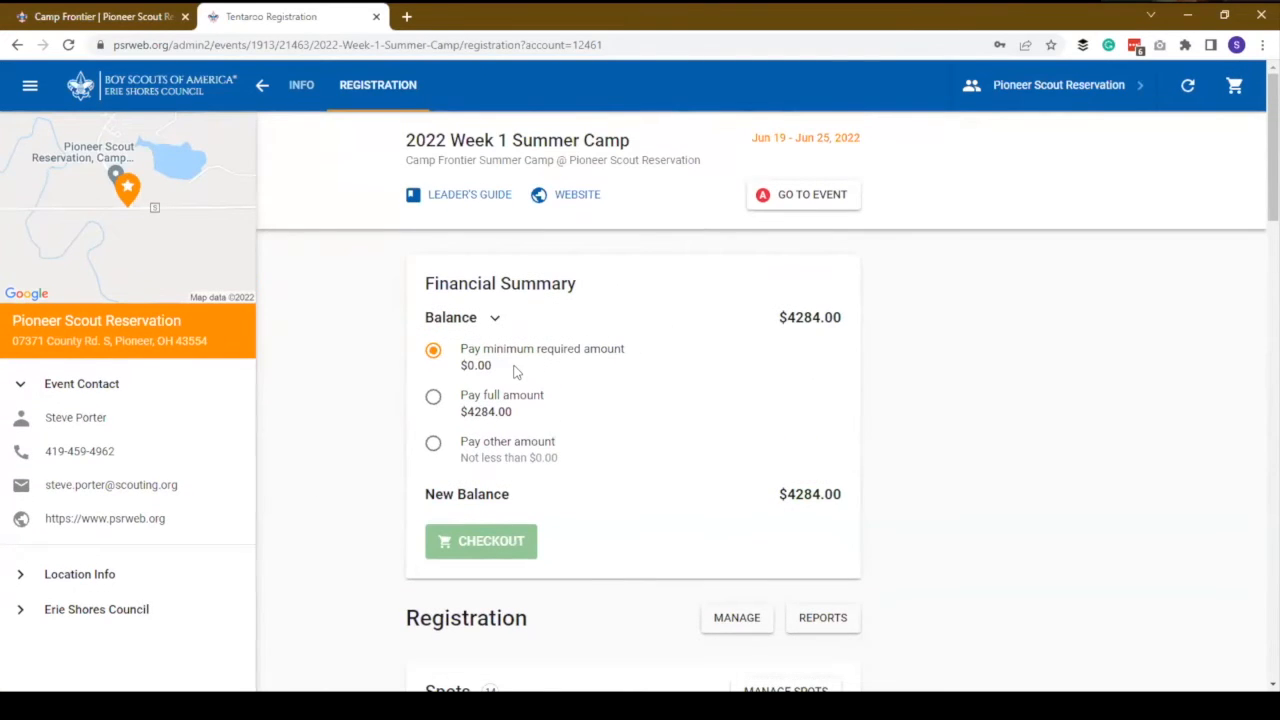
pyautogui.scroll(-3, 530, 376)
pyautogui.scroll(-3, 533, 377)
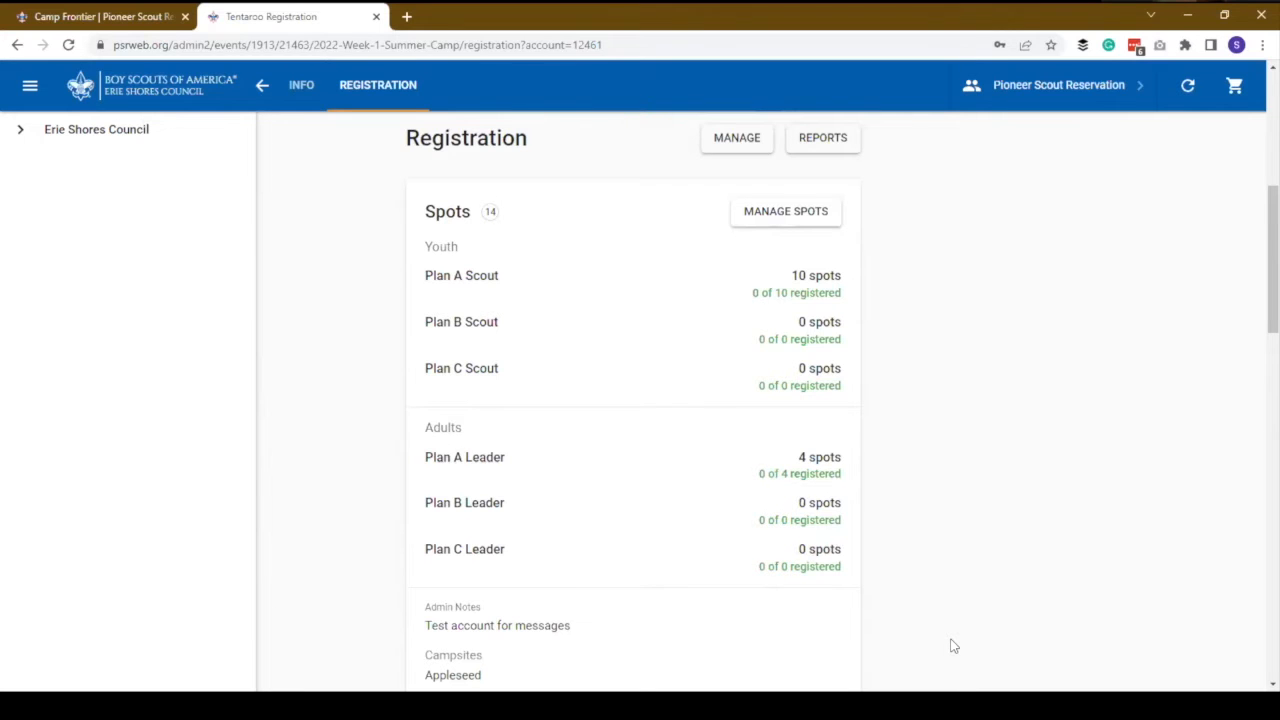
pyautogui.scroll(3, 936, 659)
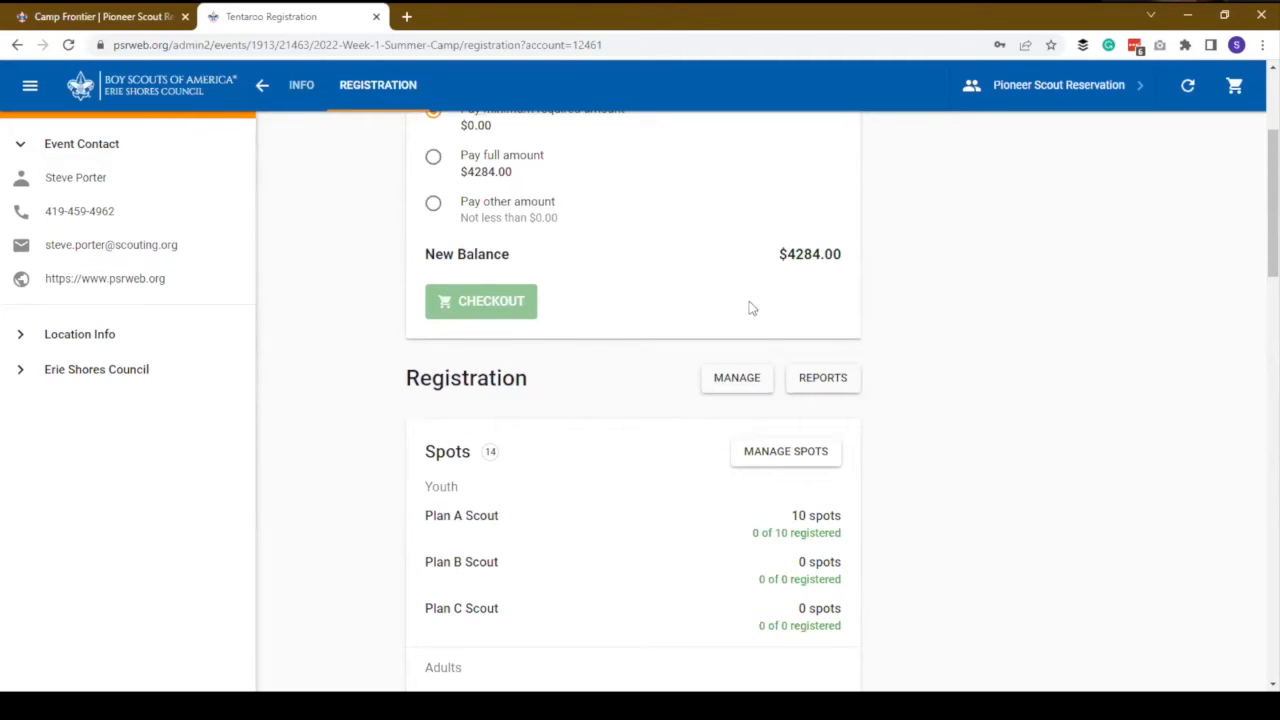
pyautogui.scroll(-1, 842, 315)
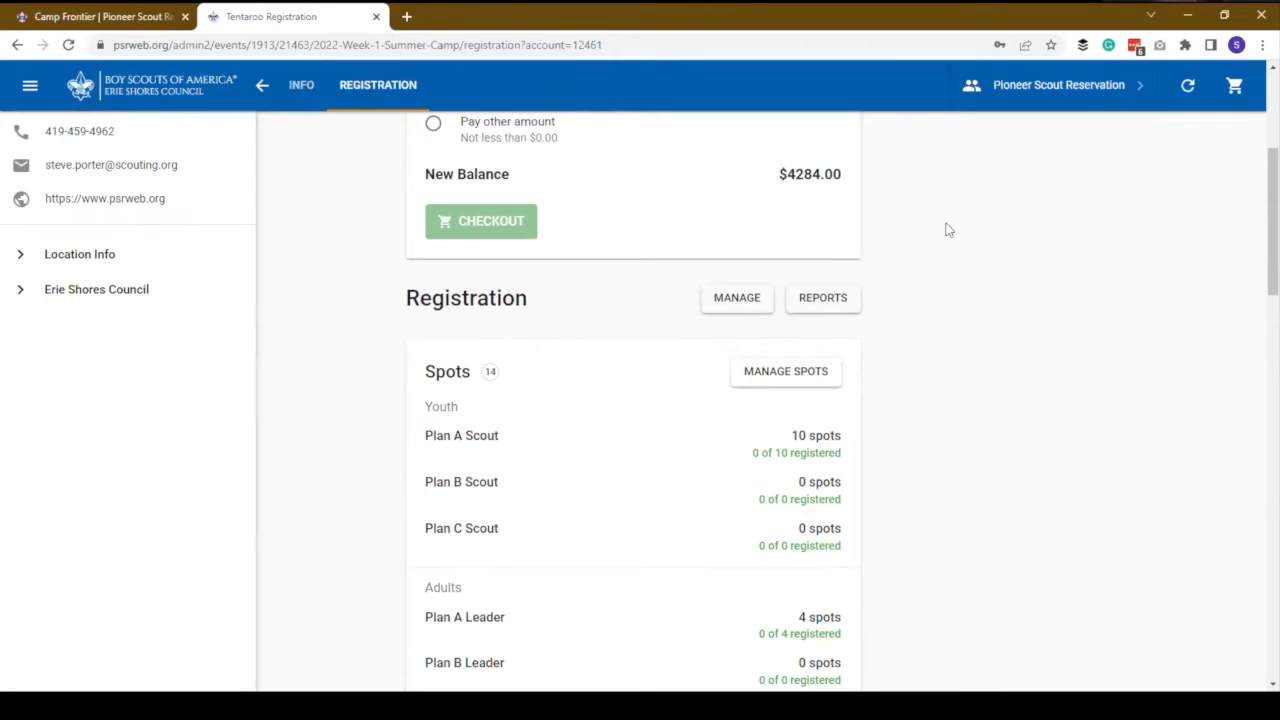
pyautogui.scroll(-1, 953, 287)
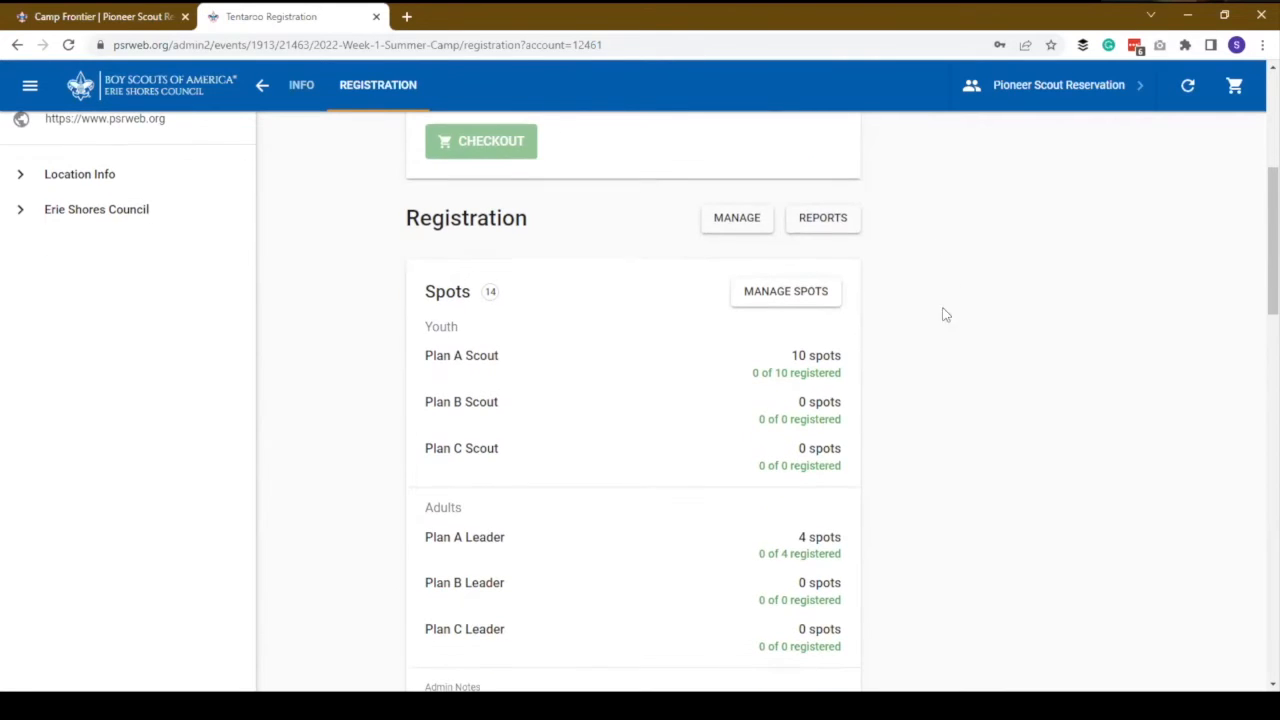
# - Open the 2022 Week 1 Summer Camp registration for changes and set Plan A Scout to 8 spots
pyautogui.scroll(-1, 808, 345)
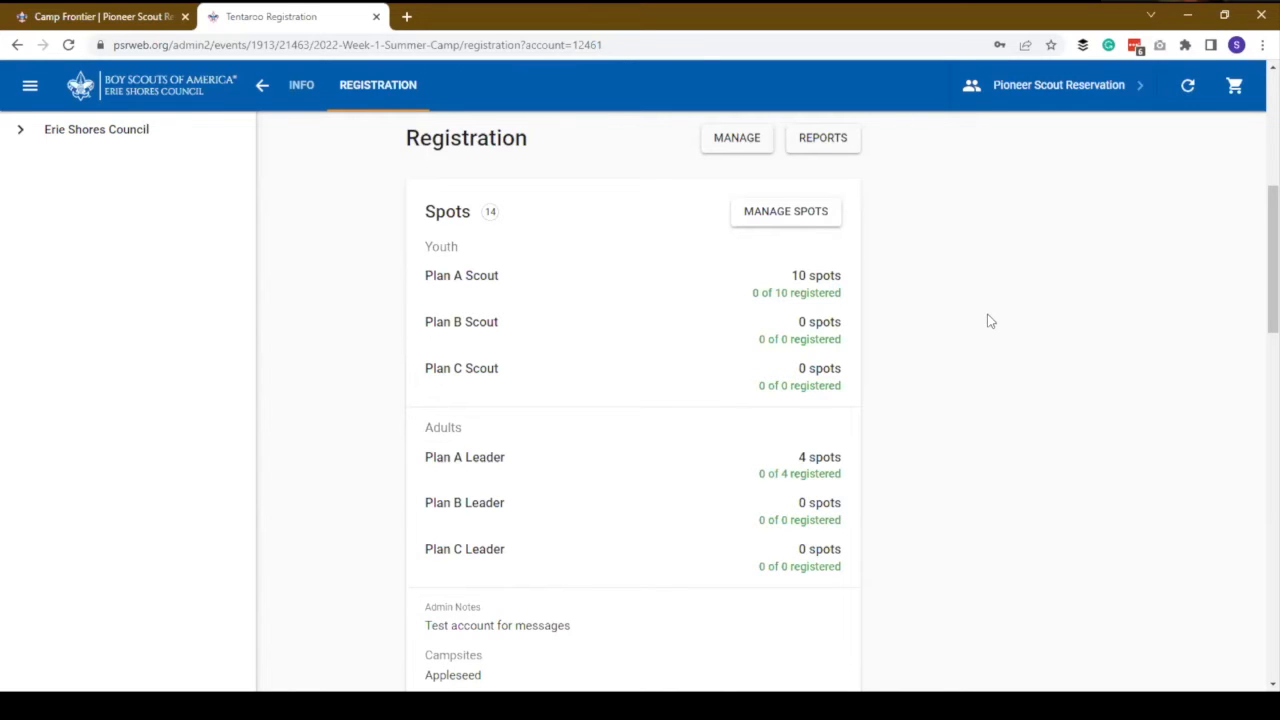
pyautogui.scroll(1, 995, 312)
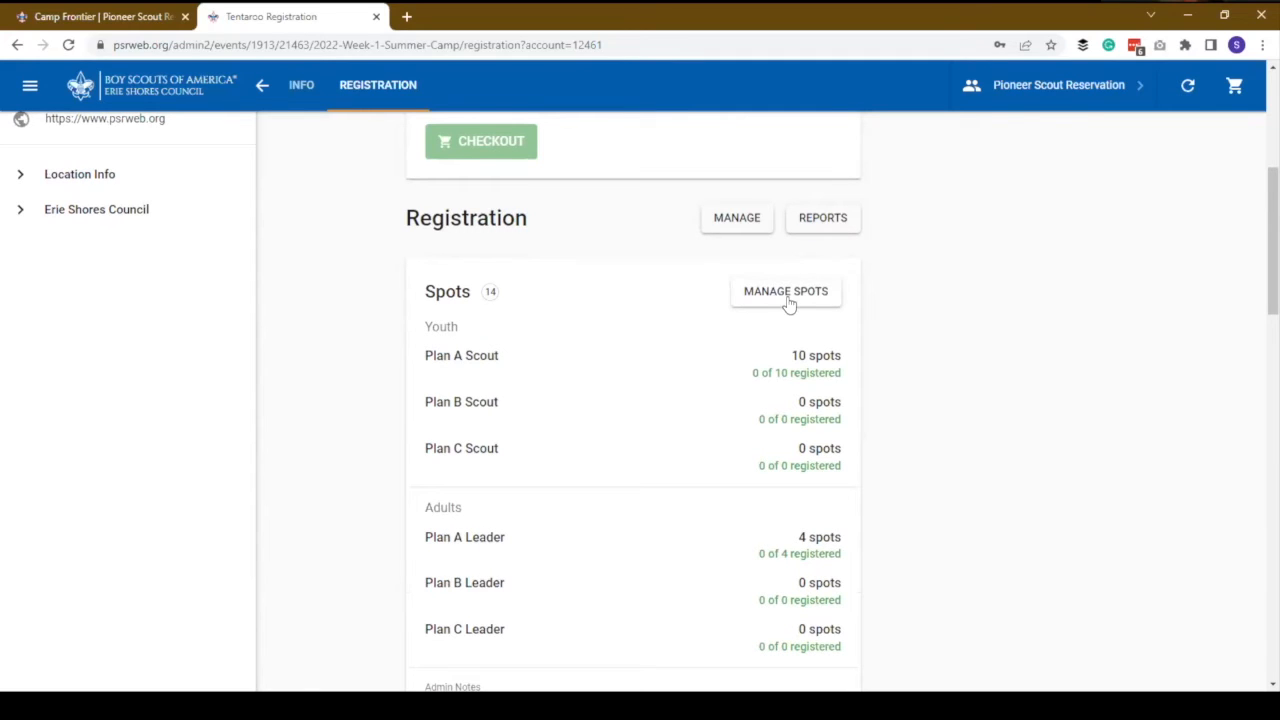
pyautogui.click(737, 219)
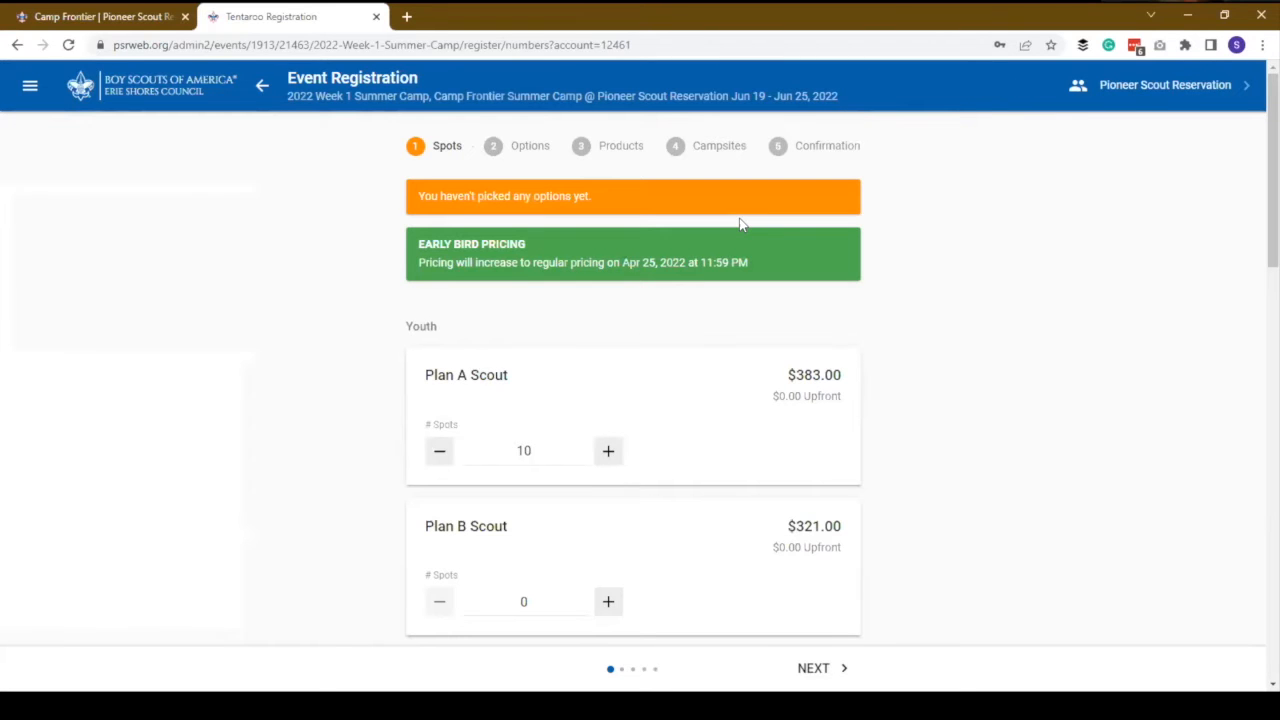
pyautogui.scroll(-1, 695, 437)
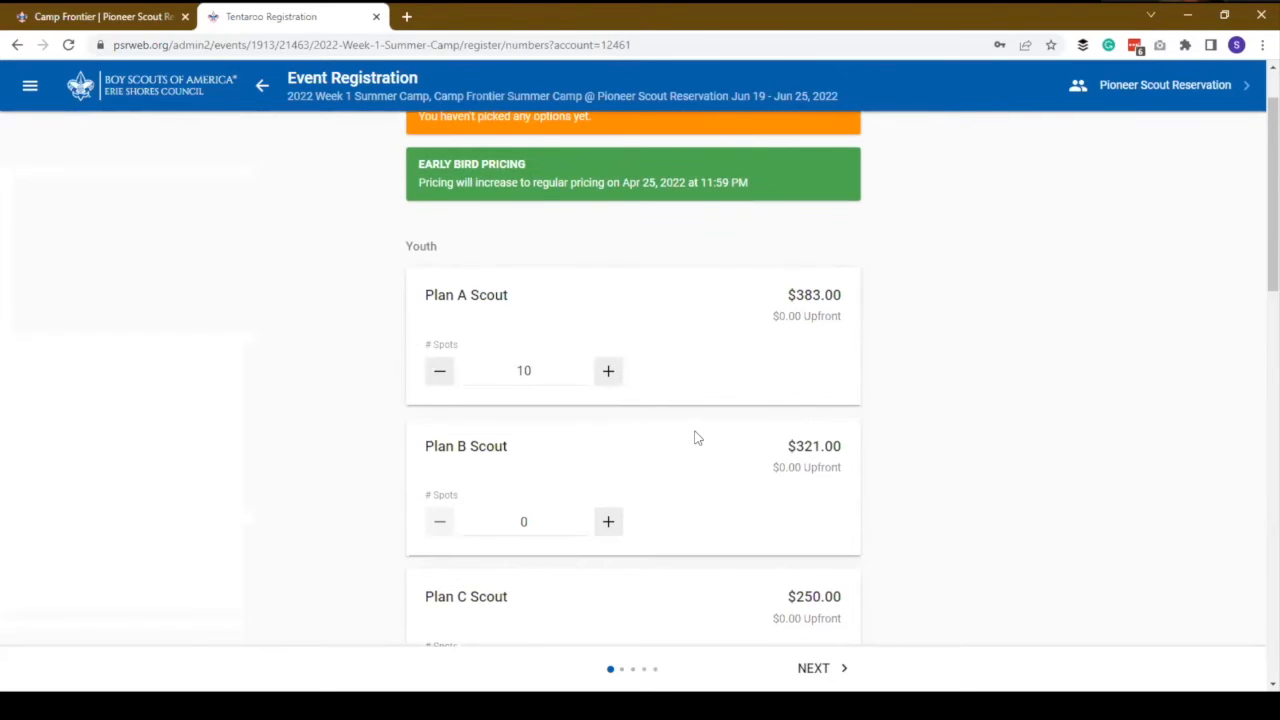
pyautogui.scroll(-1, 548, 330)
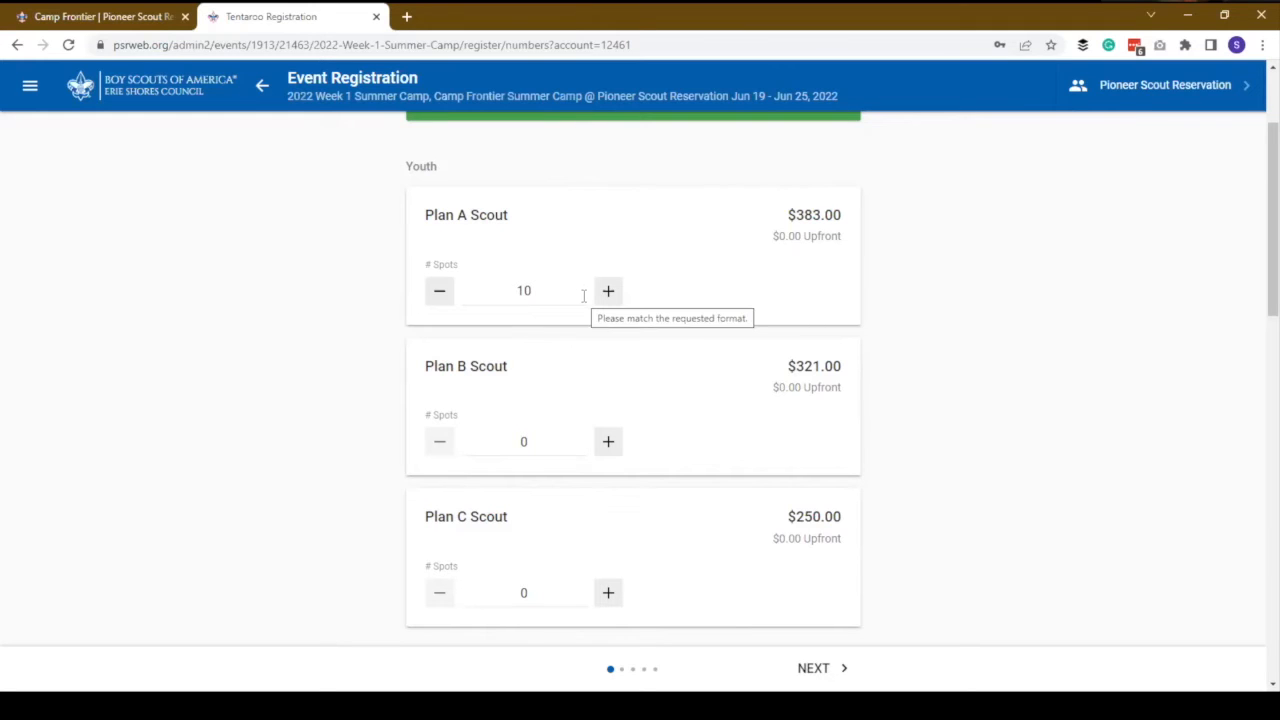
pyautogui.click(442, 298)
pyautogui.click(442, 298)
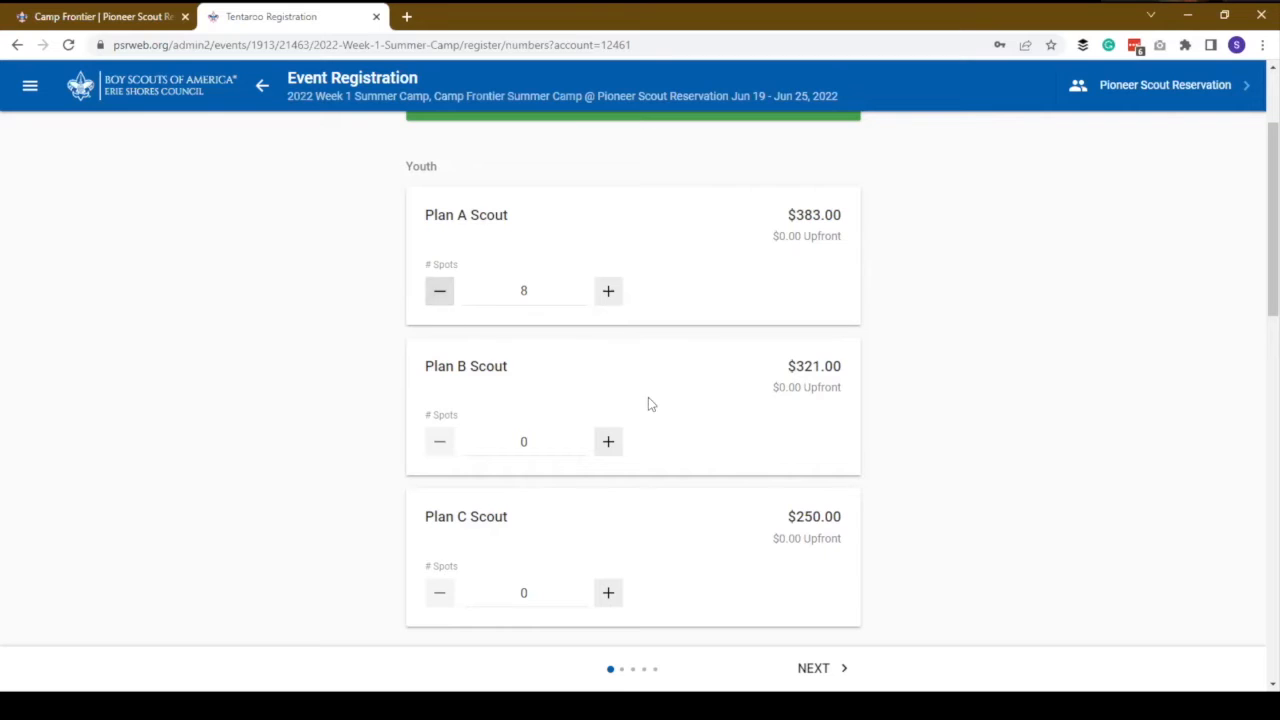
# - Set the adult Plan A Leader to 5 spots
pyautogui.scroll(-3, 648, 397)
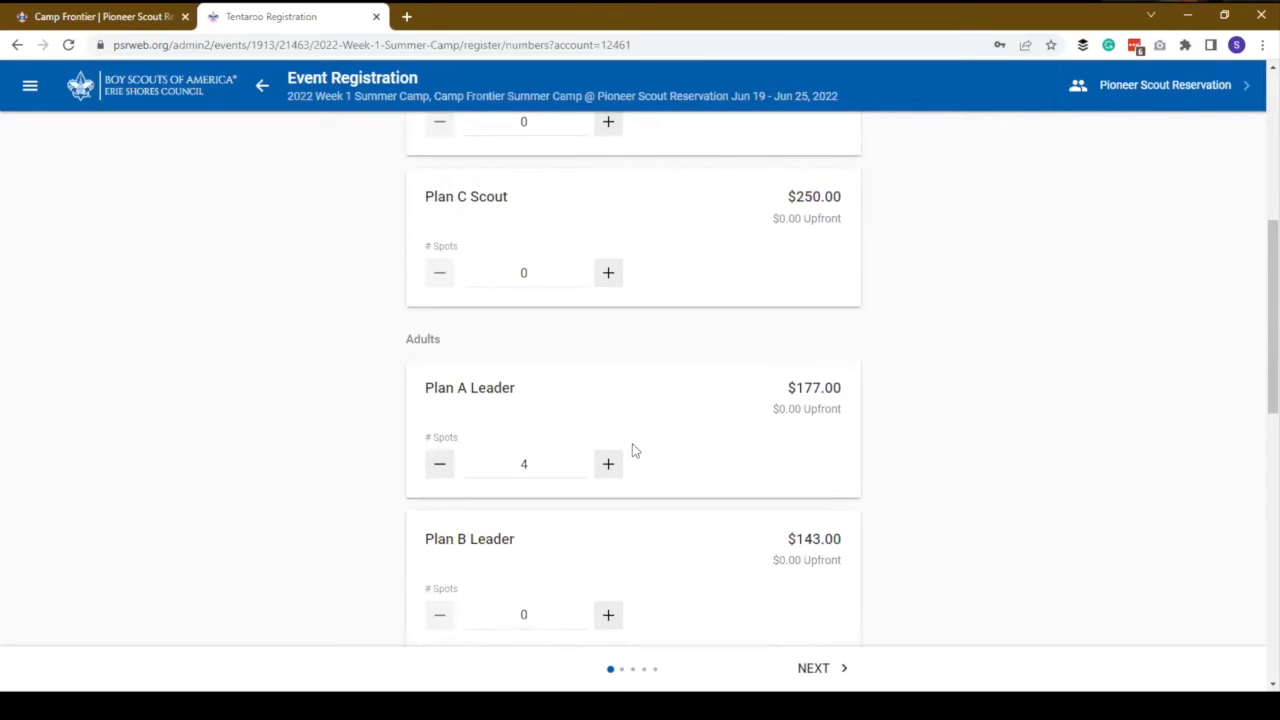
pyautogui.click(612, 468)
pyautogui.scroll(-1, 664, 521)
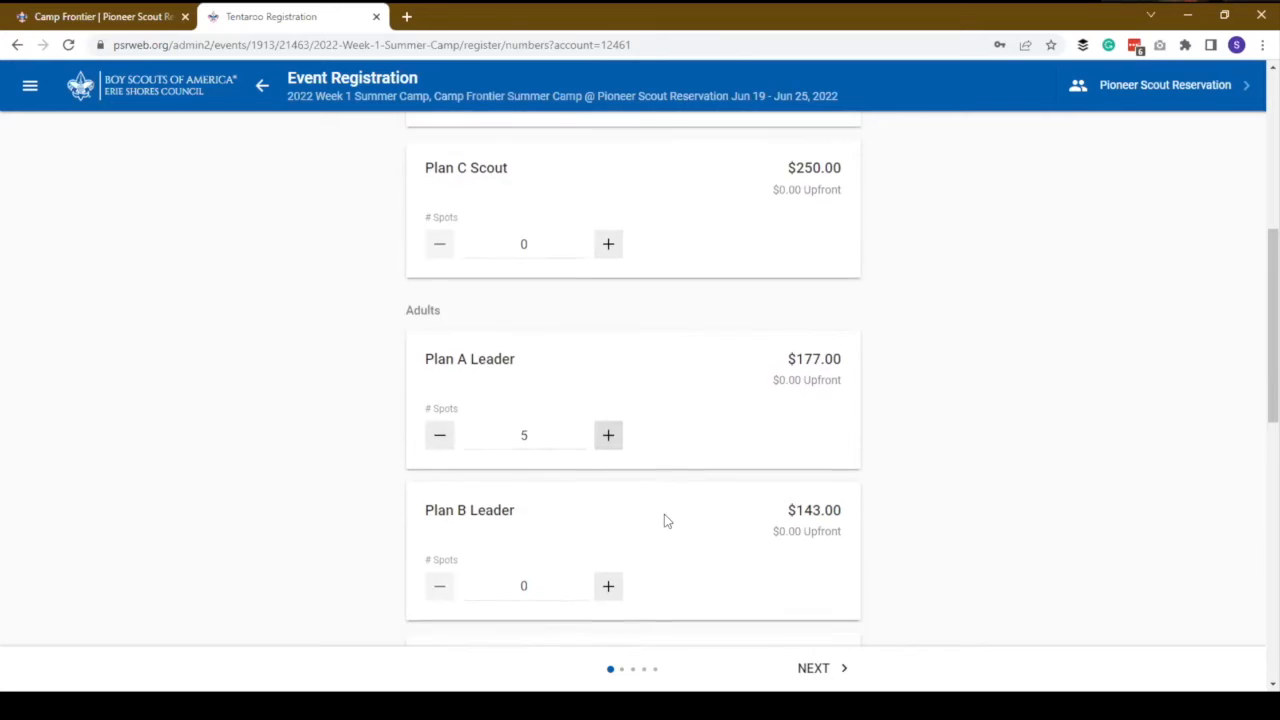
# - Review the registration details and event contact fields, and continue past the options to the products without adding any option
pyautogui.scroll(-4, 664, 514)
pyautogui.scroll(2, 664, 516)
pyautogui.scroll(-6, 665, 516)
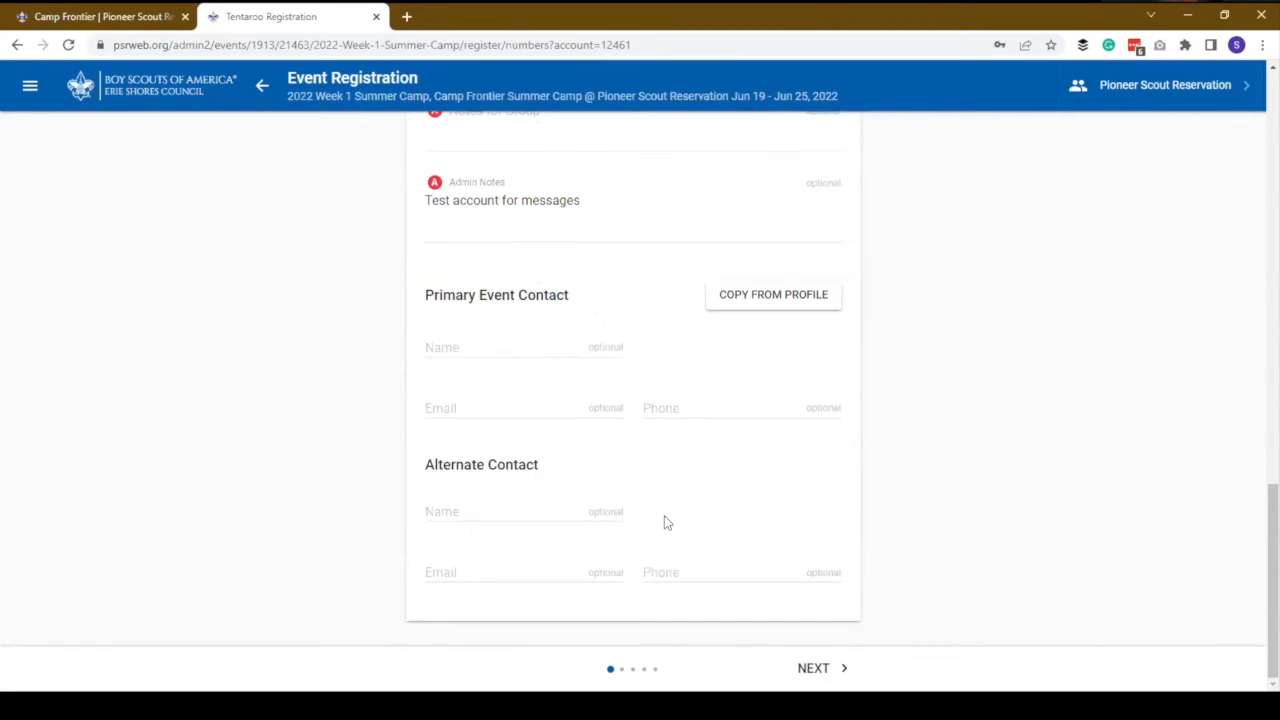
pyautogui.scroll(2, 652, 480)
pyautogui.scroll(-1, 643, 547)
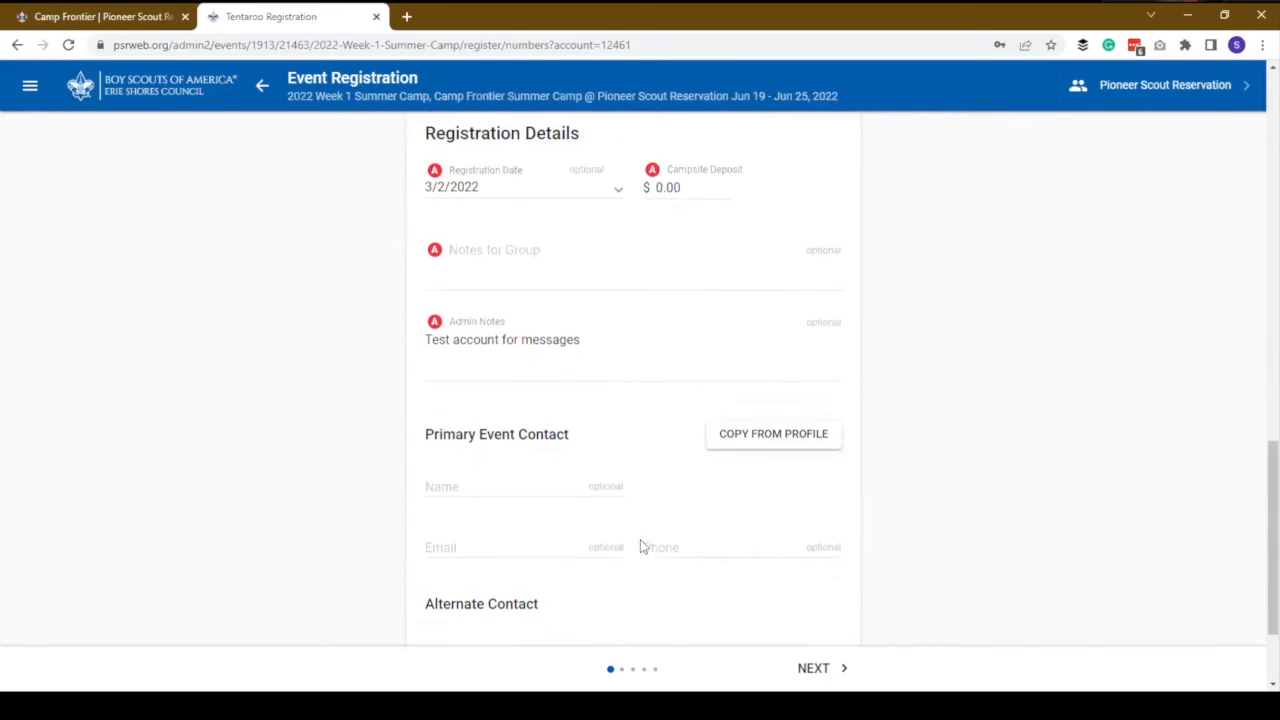
pyautogui.scroll(-2, 643, 547)
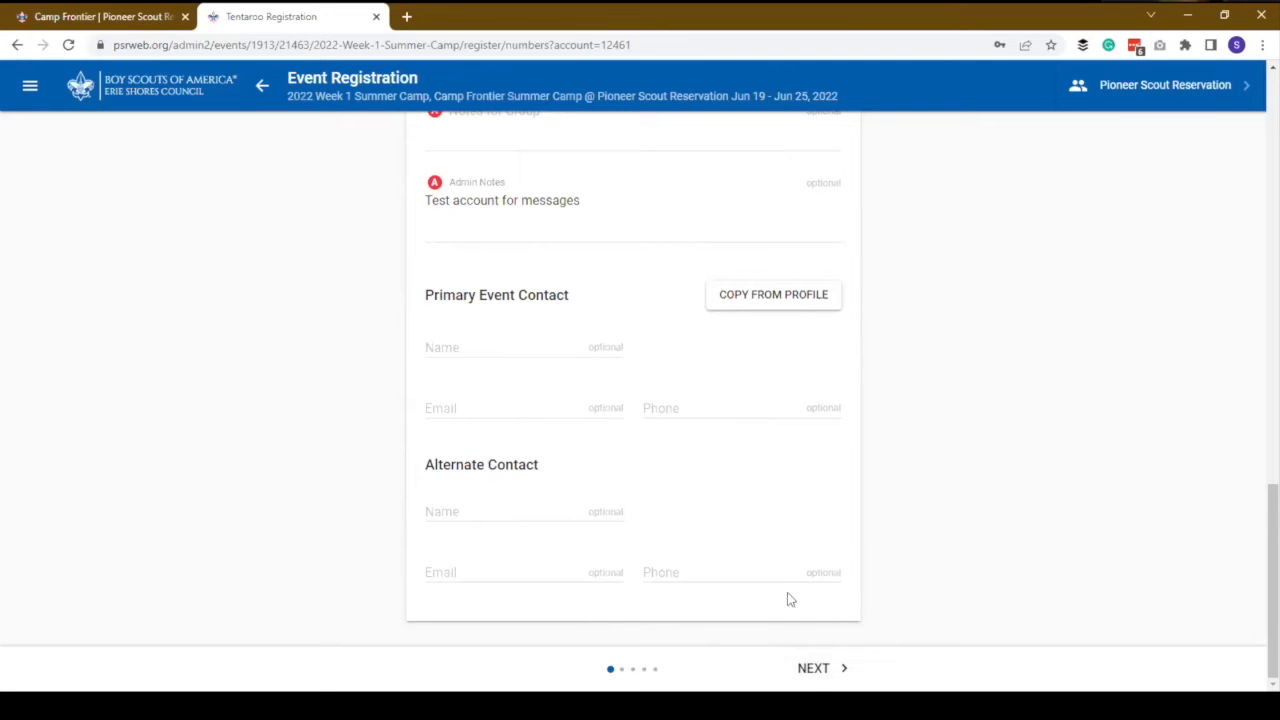
pyautogui.click(814, 668)
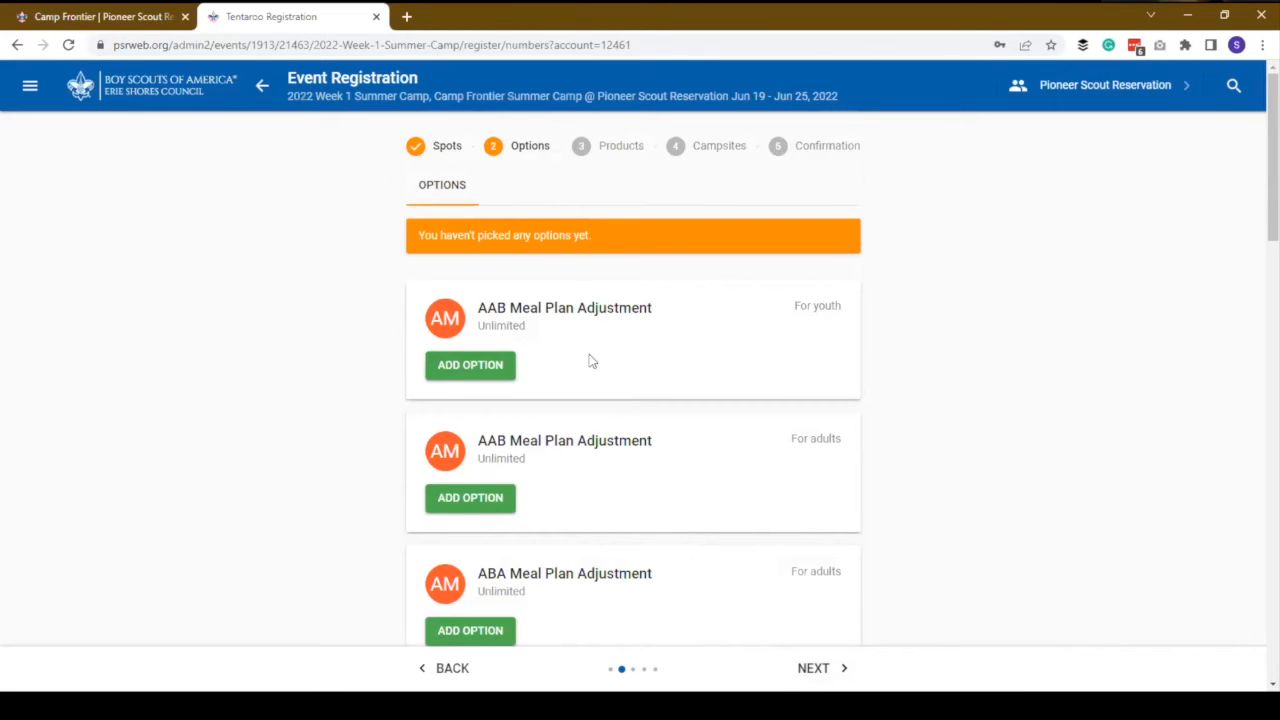
pyautogui.click(837, 680)
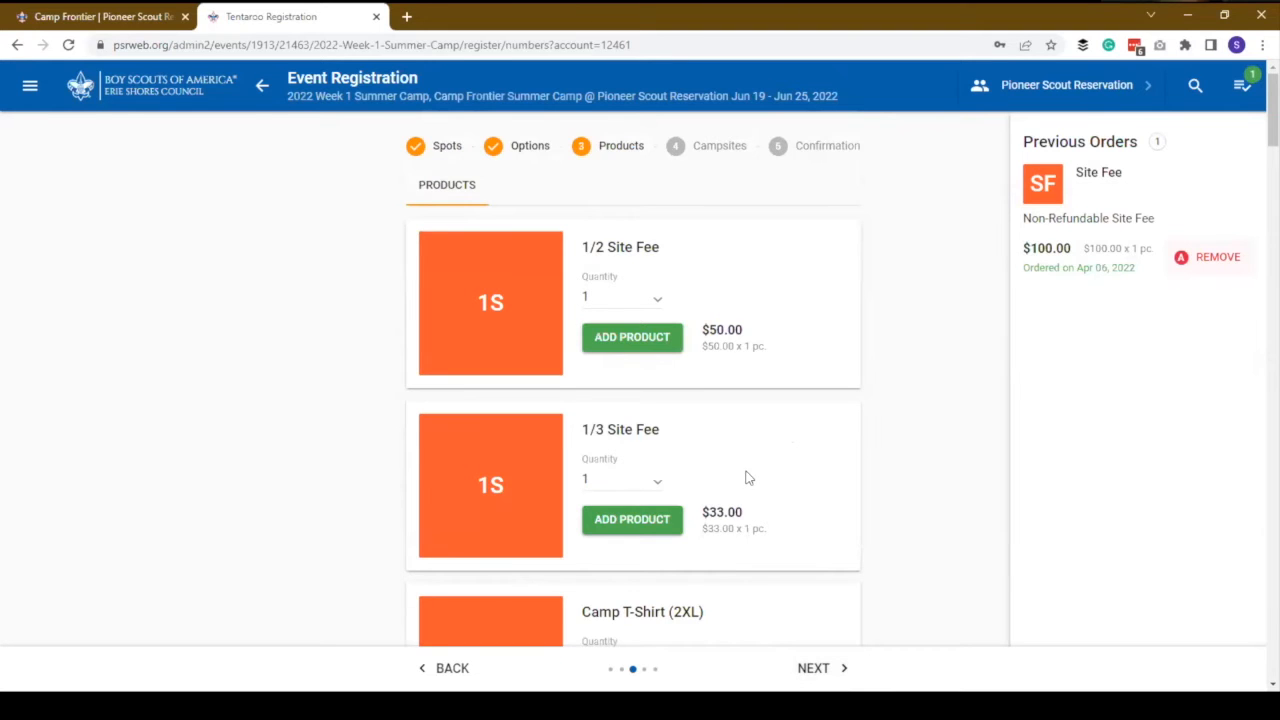
# - Examine the products offered for the event, especially the cots, camp stove, canvas tent, dining fly, patrol box and picnic table
pyautogui.scroll(-8, 752, 480)
pyautogui.scroll(-9, 752, 480)
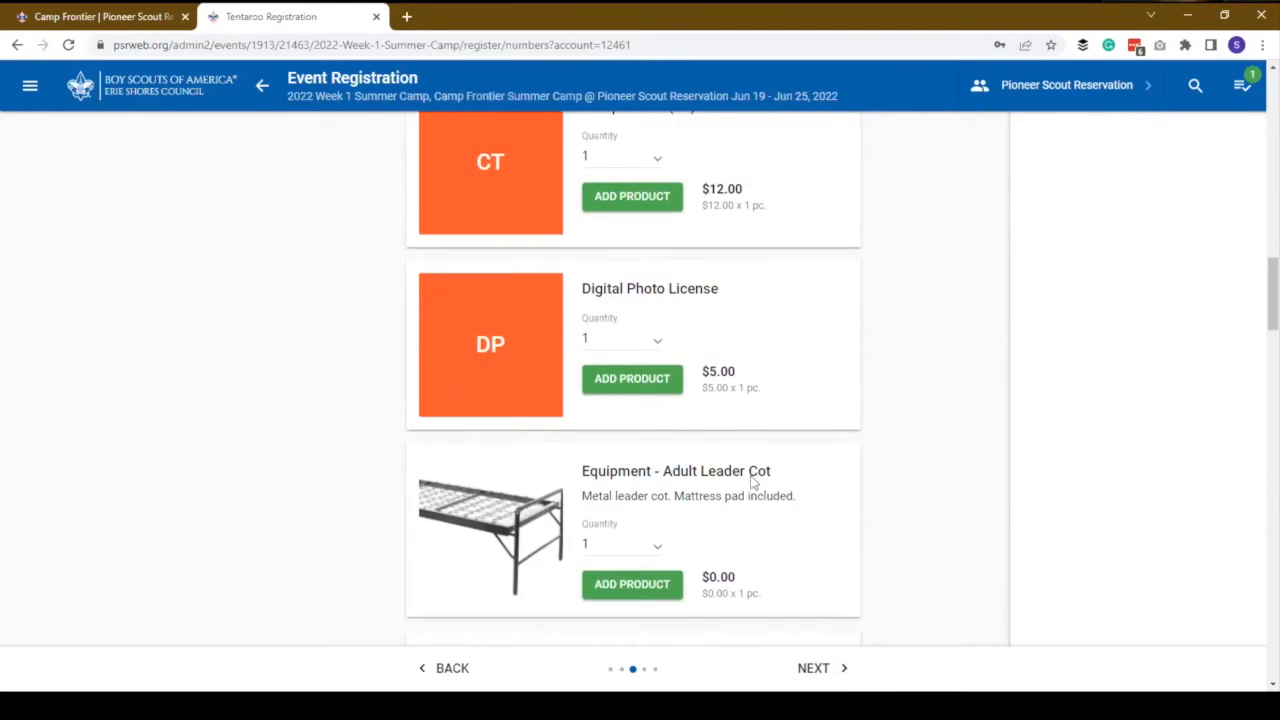
pyautogui.scroll(-3, 755, 484)
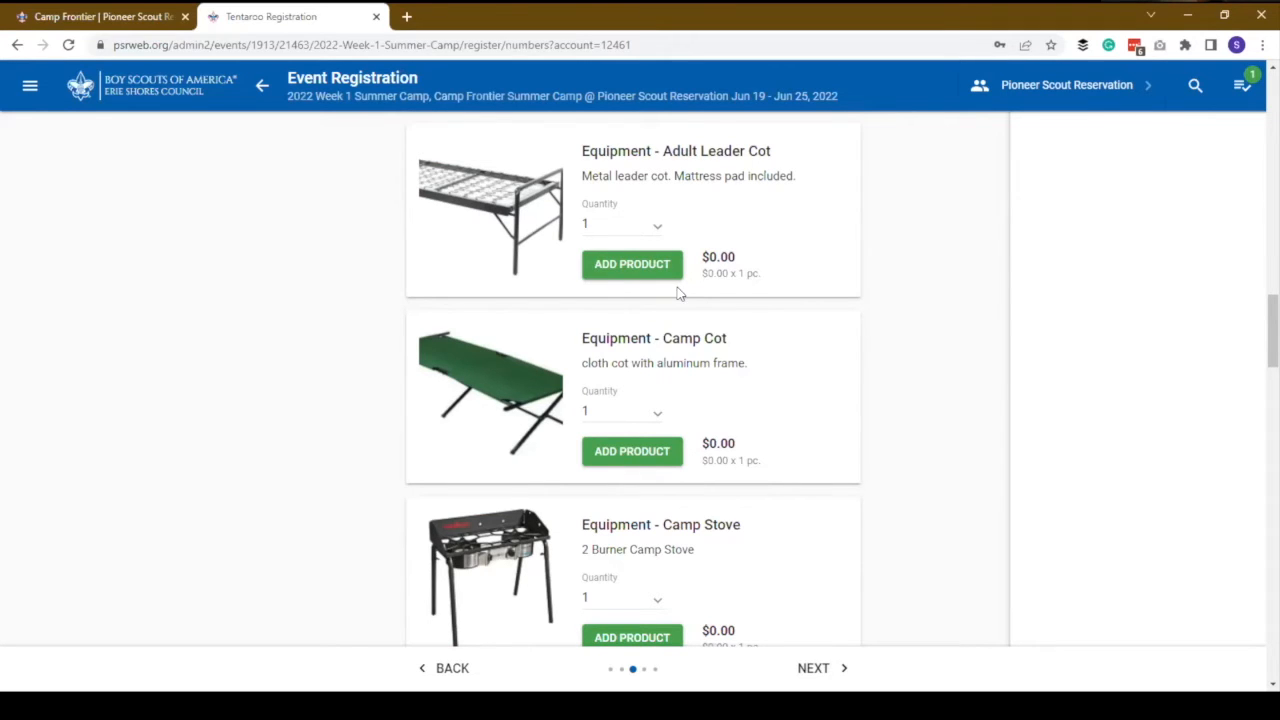
pyautogui.scroll(-3, 714, 326)
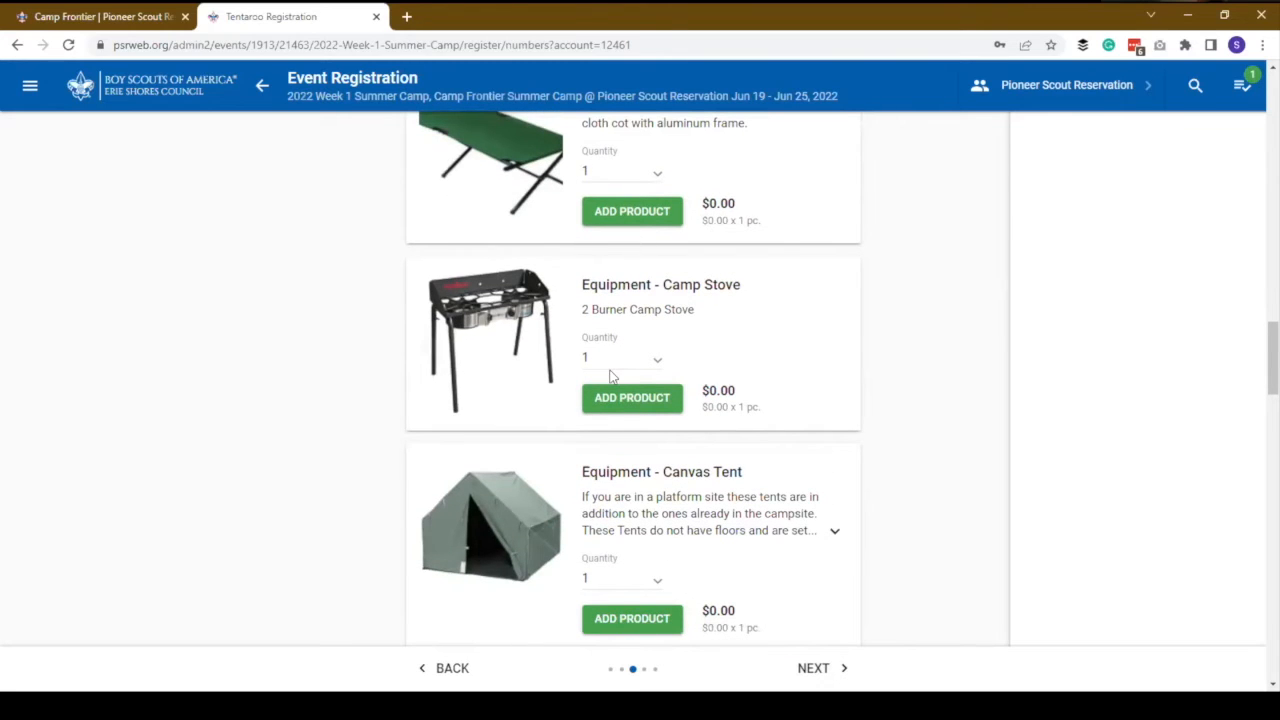
pyautogui.scroll(-2, 617, 345)
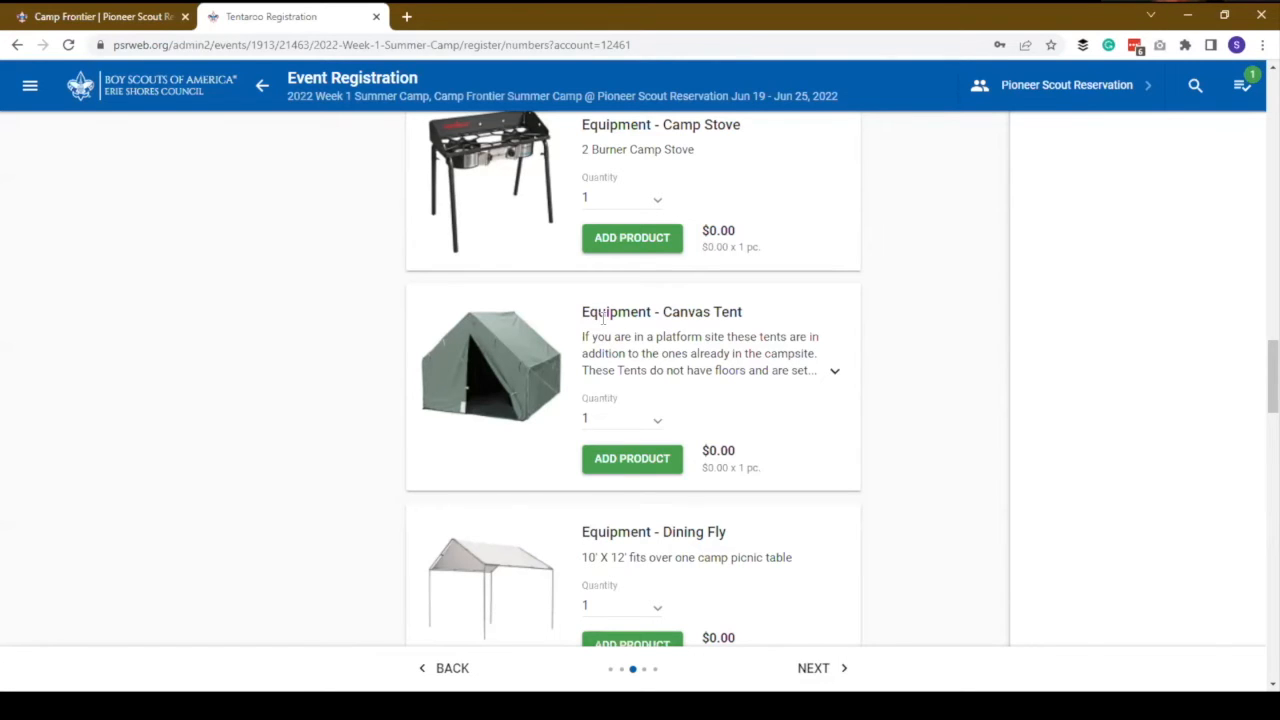
pyautogui.scroll(1, 789, 450)
pyautogui.scroll(-1, 790, 449)
pyautogui.scroll(-2, 789, 449)
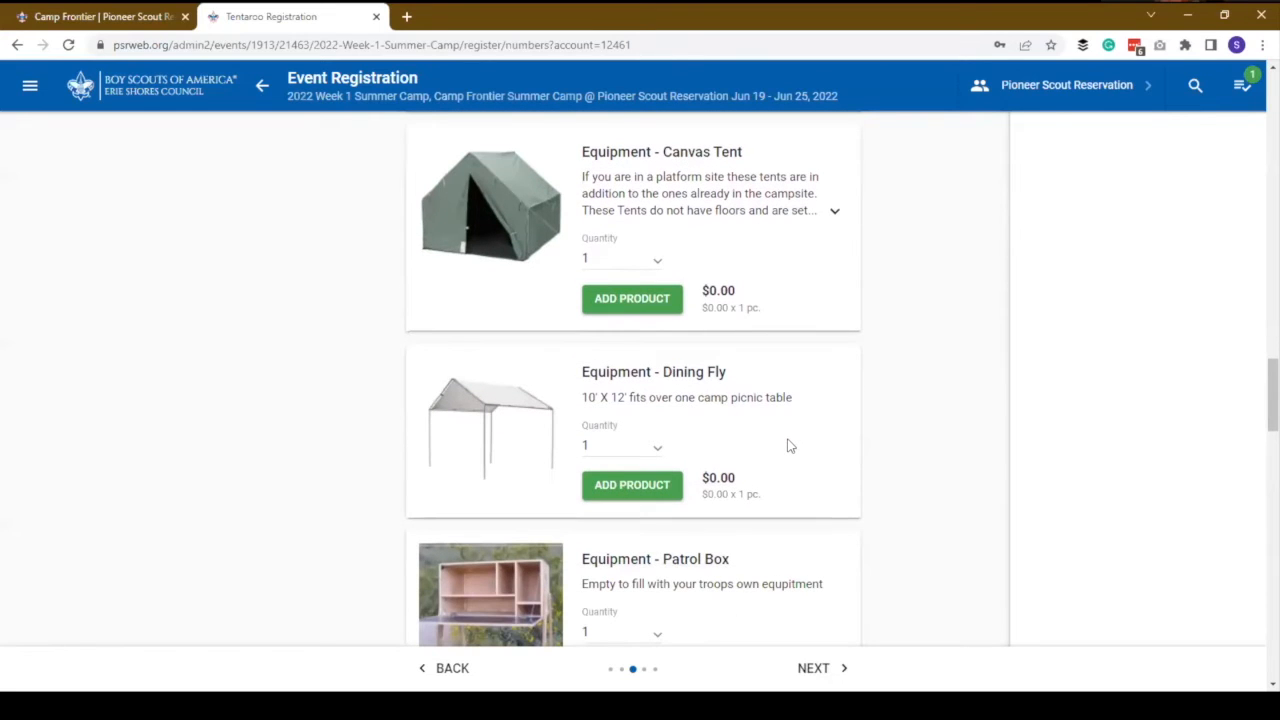
pyautogui.scroll(1, 675, 256)
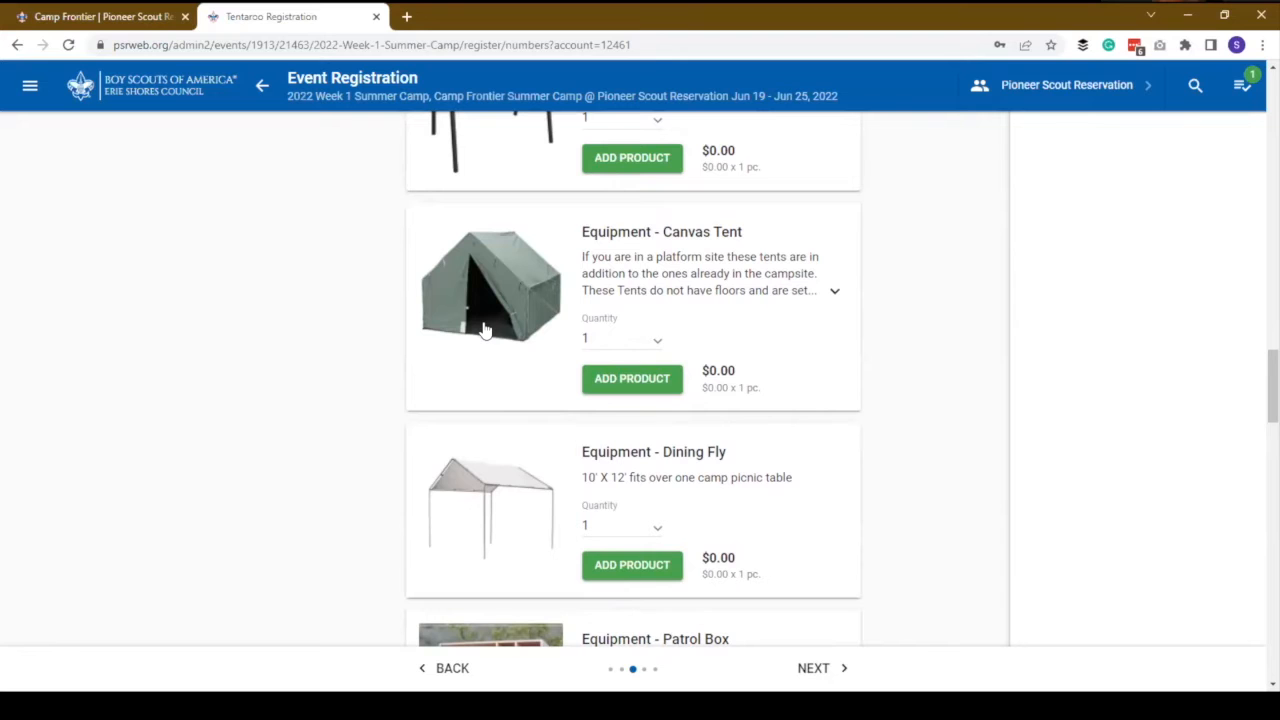
pyautogui.scroll(-7, 515, 390)
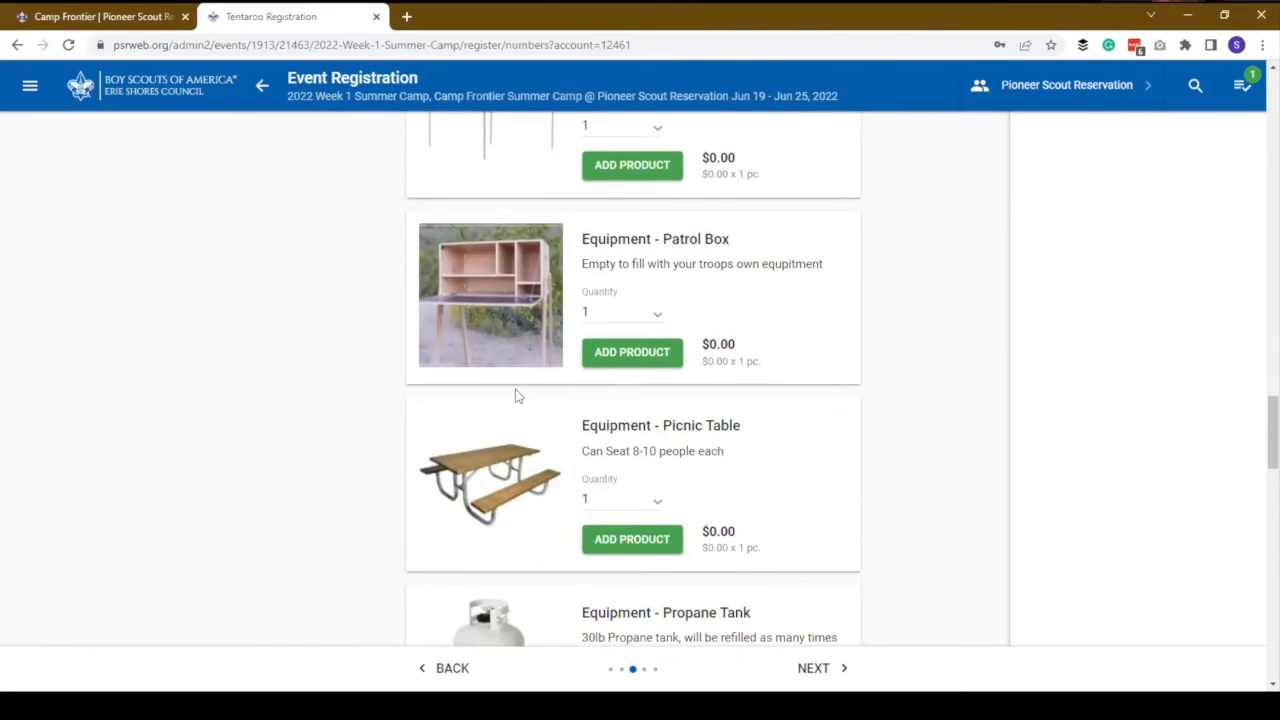
pyautogui.scroll(14, 515, 395)
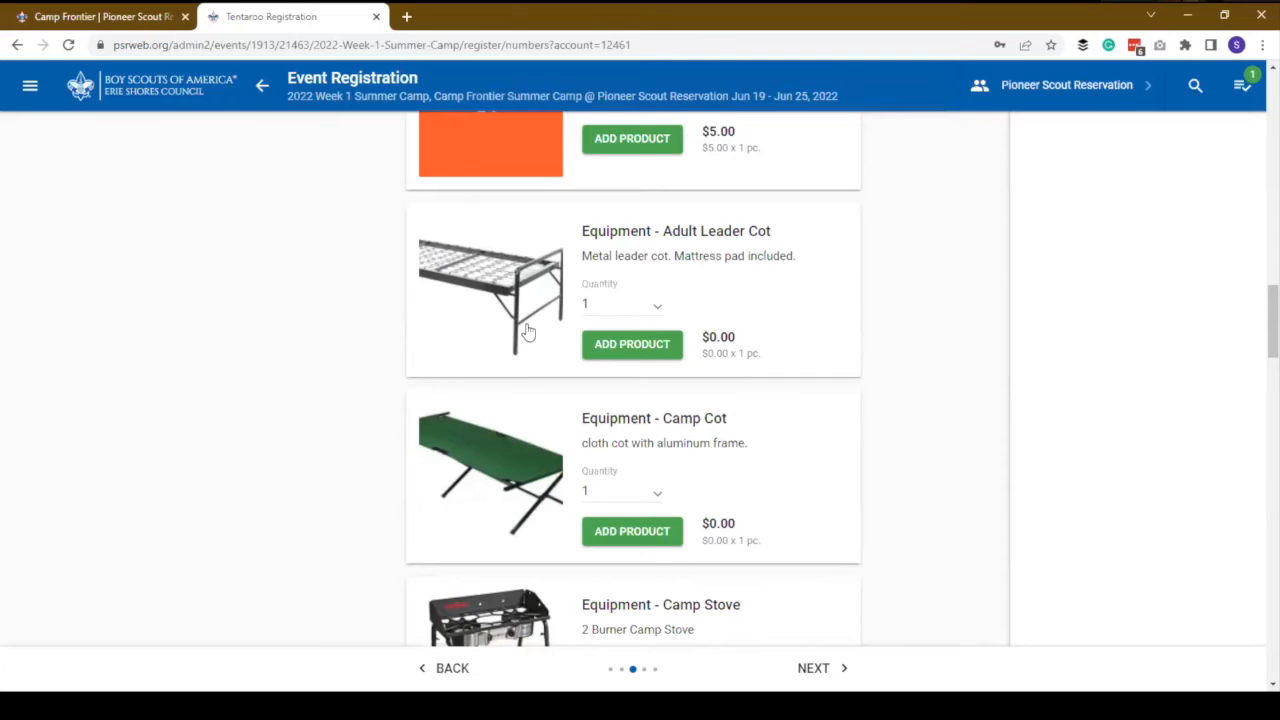
pyautogui.scroll(-3, 525, 331)
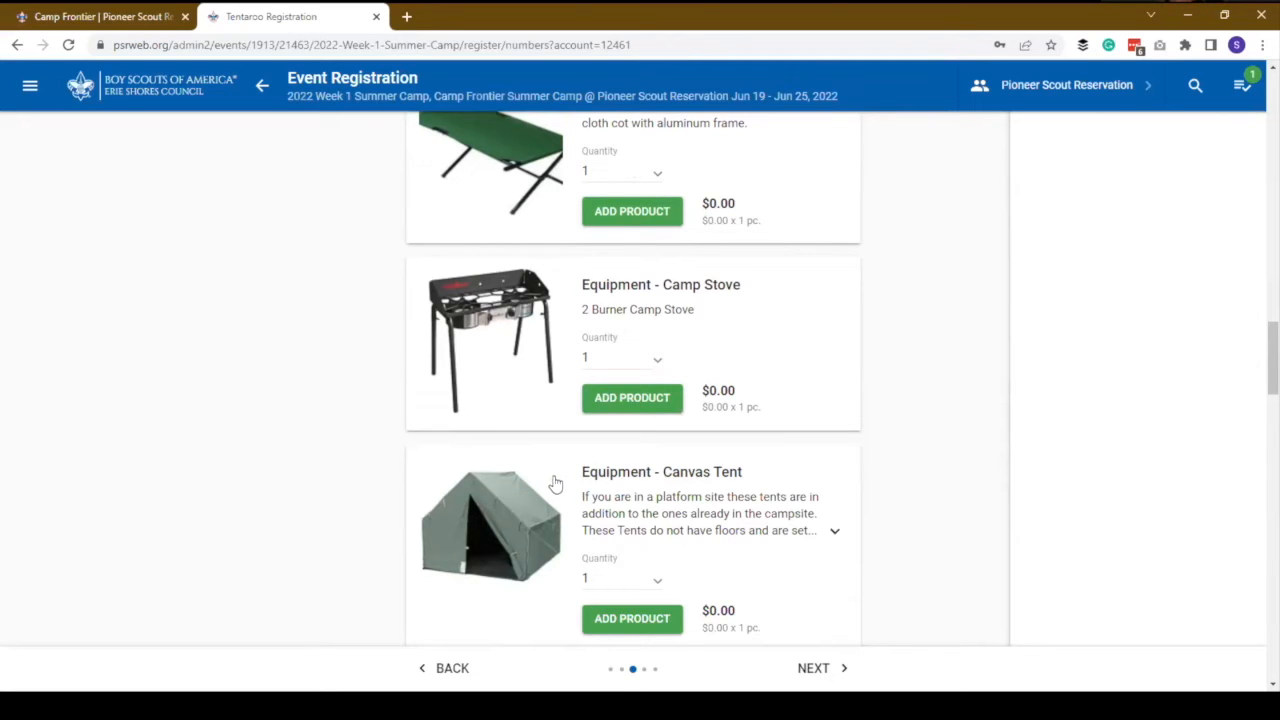
pyautogui.scroll(1, 750, 390)
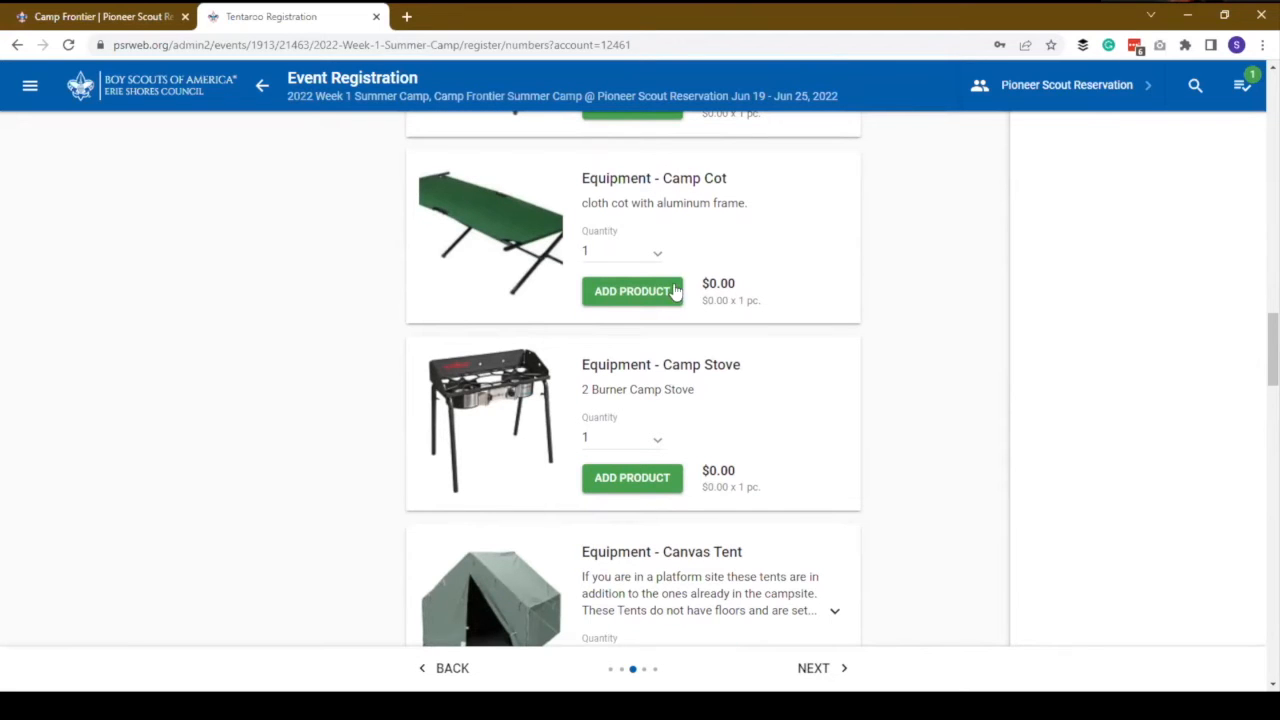
# - Add the Adult Leader Cot product with quantity 7 and remove it again from the added products
pyautogui.scroll(2, 677, 295)
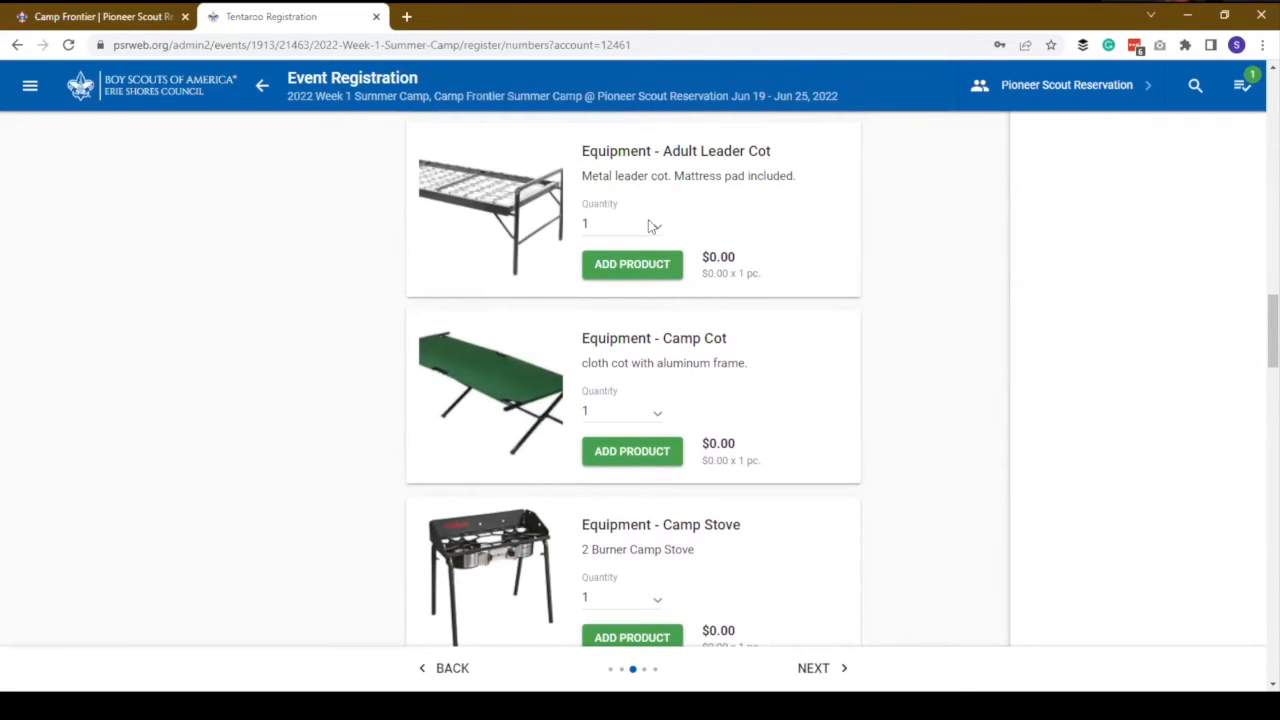
pyautogui.click(650, 222)
pyautogui.click(615, 342)
pyautogui.click(632, 264)
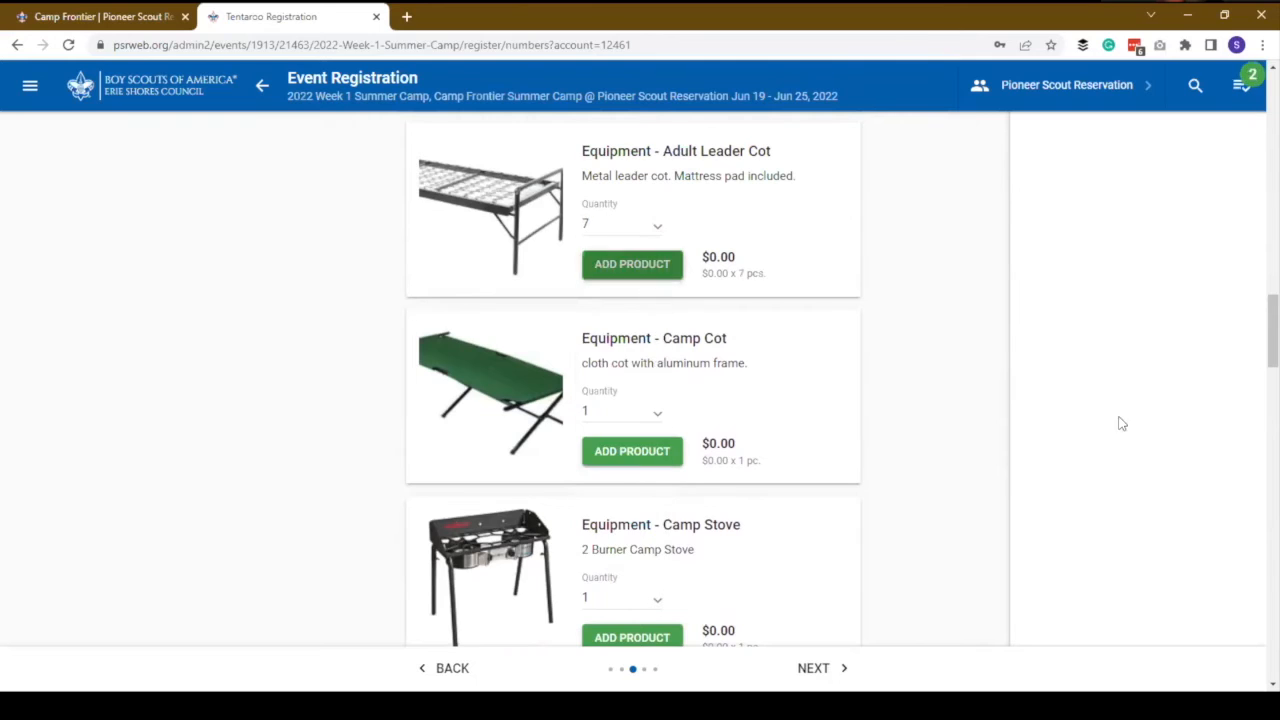
pyautogui.scroll(15, 1214, 320)
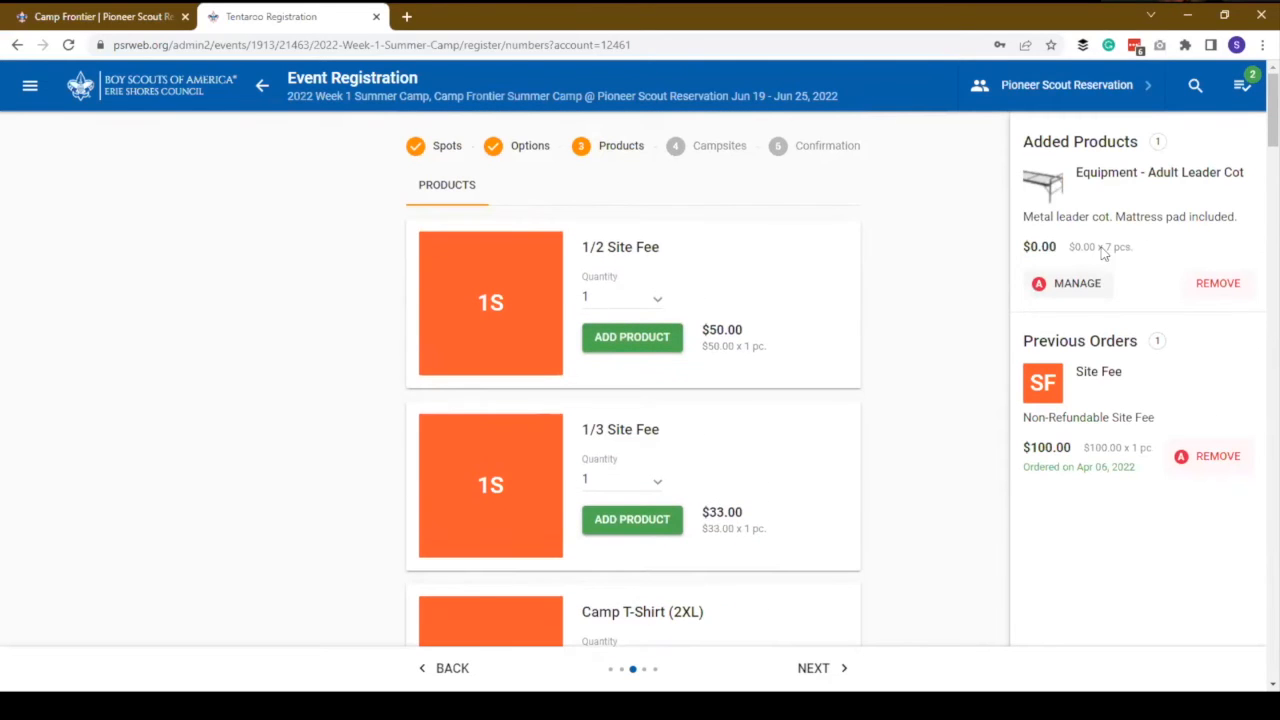
pyautogui.click(1217, 284)
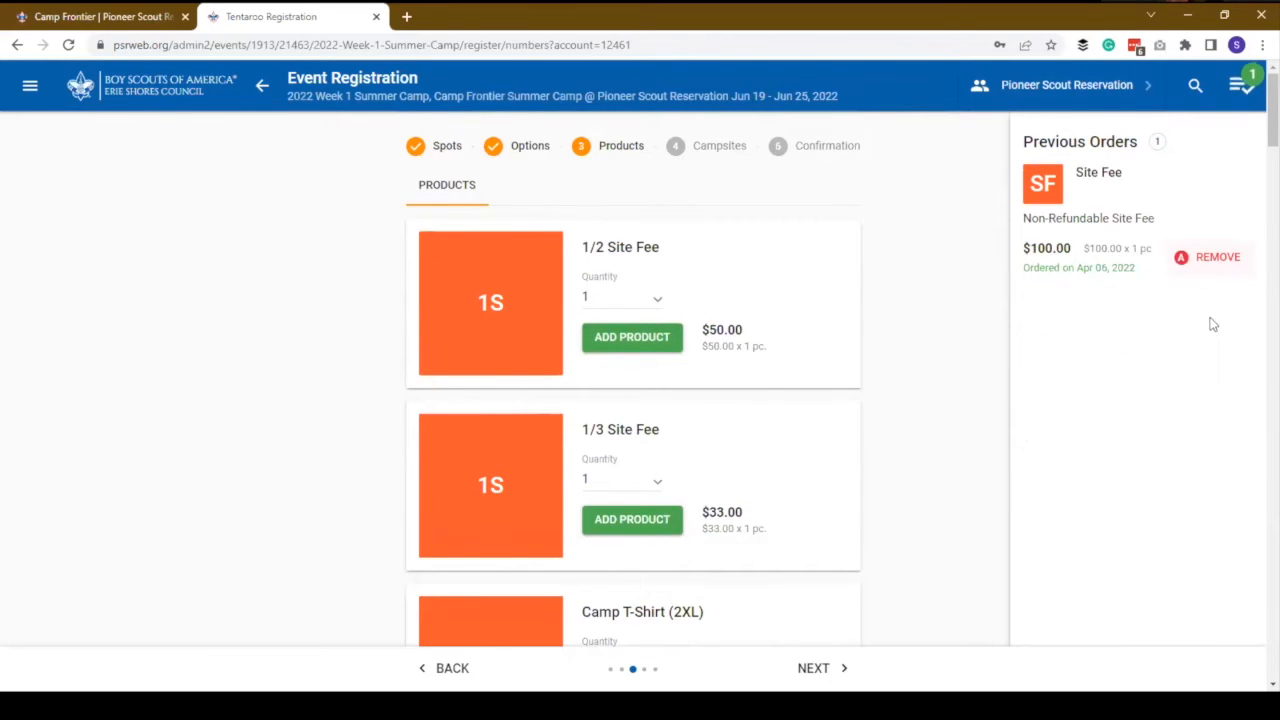
# - Keep the Appleseed campsite for 8 youth and 5 adults and complete the registration update with the minimum required payment
pyautogui.click(838, 677)
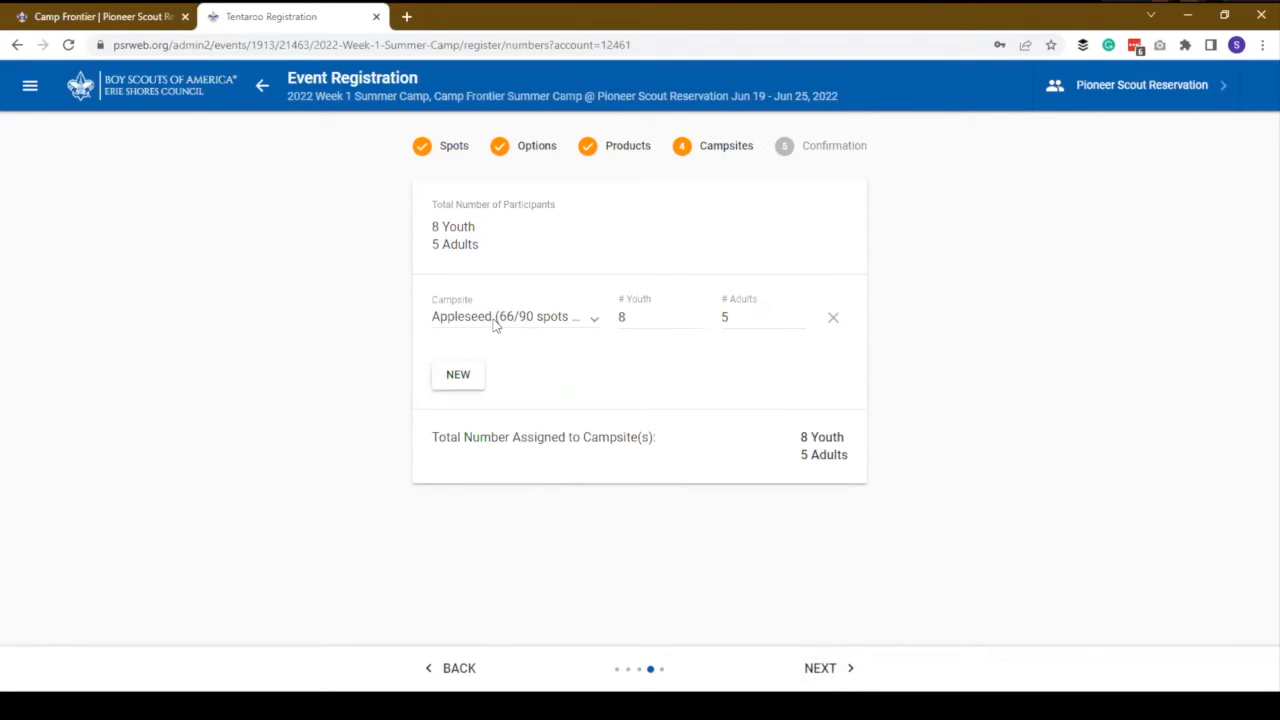
pyautogui.click(822, 668)
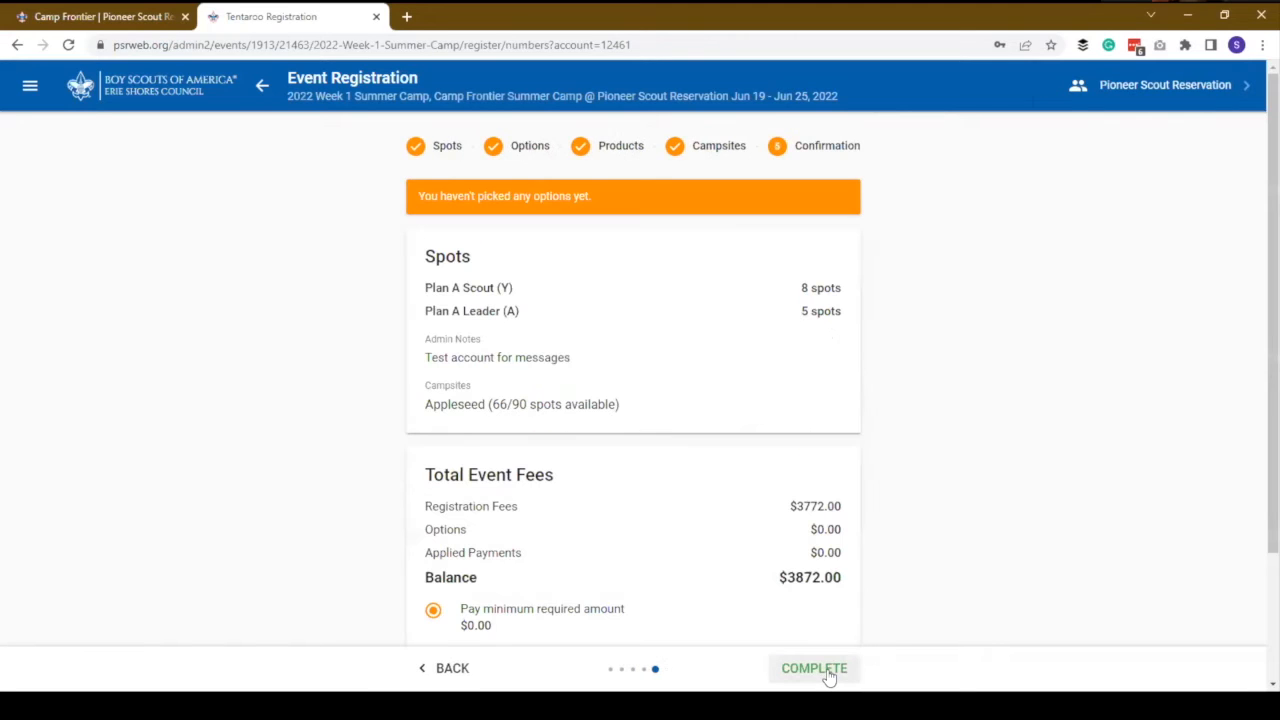
pyautogui.scroll(-3, 634, 323)
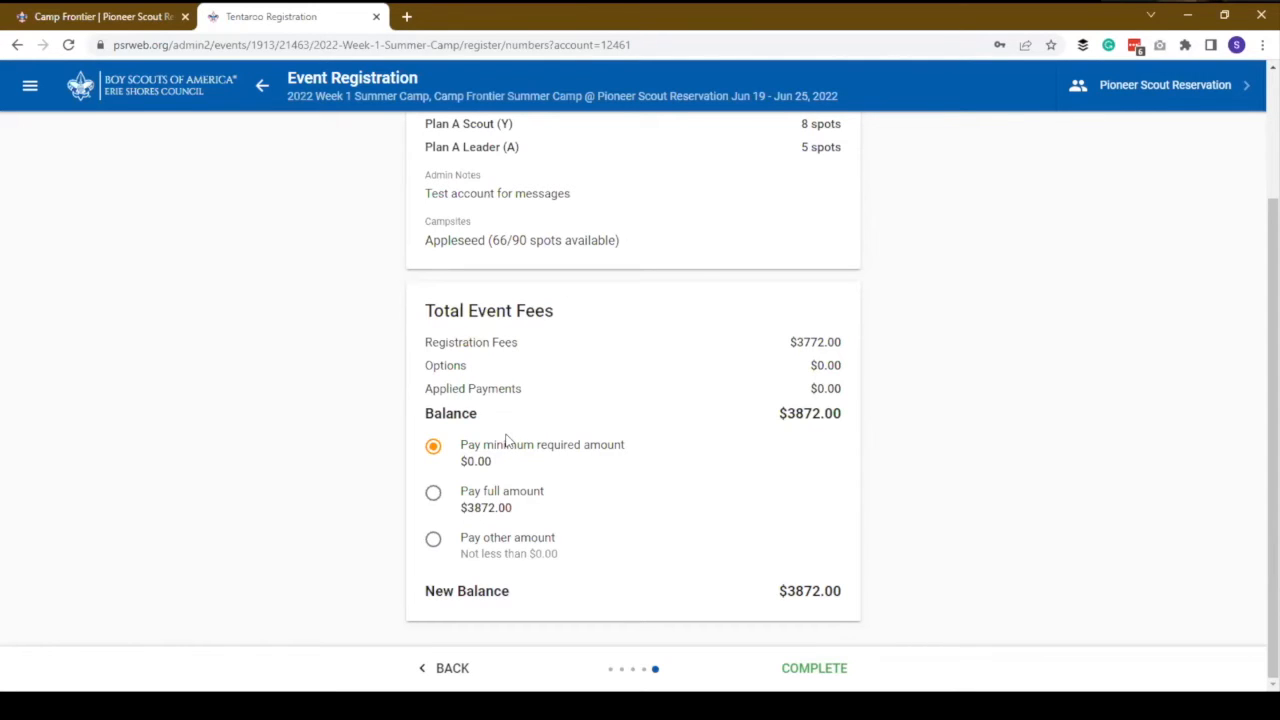
pyautogui.click(816, 670)
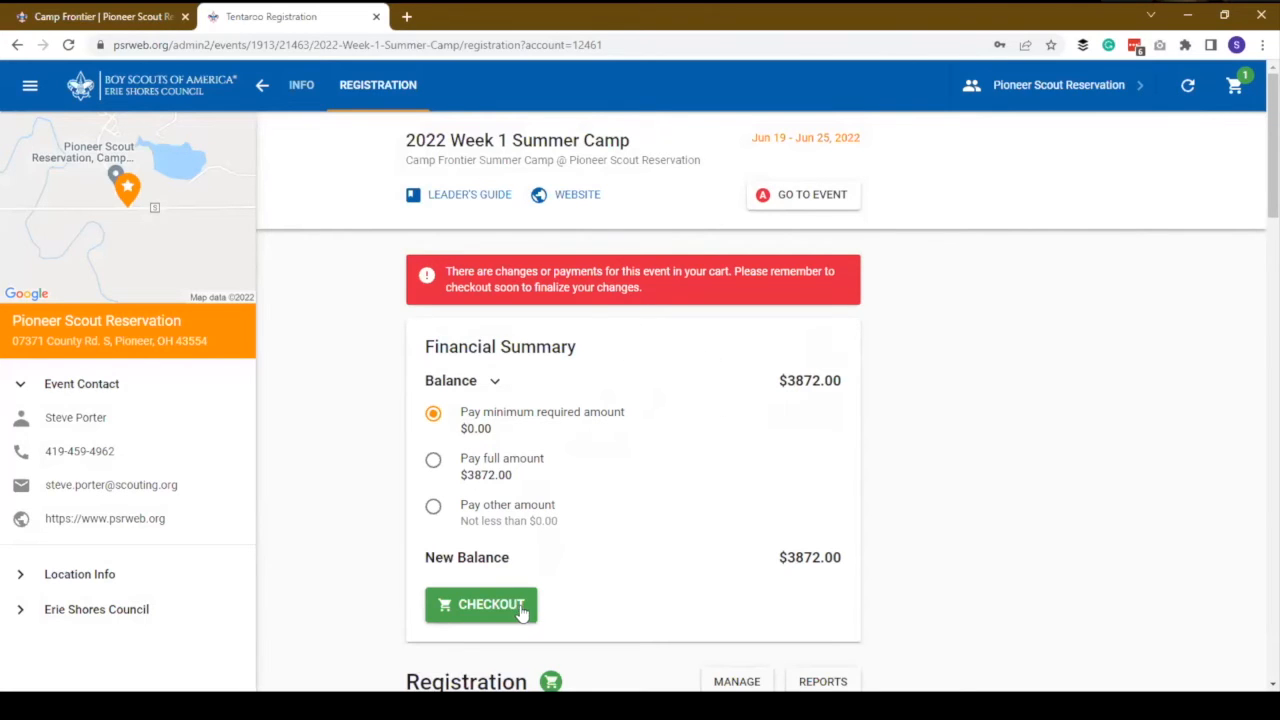
# - Proceed from the cart to checkout with the event registration update and review the profile contact information
pyautogui.click(1236, 87)
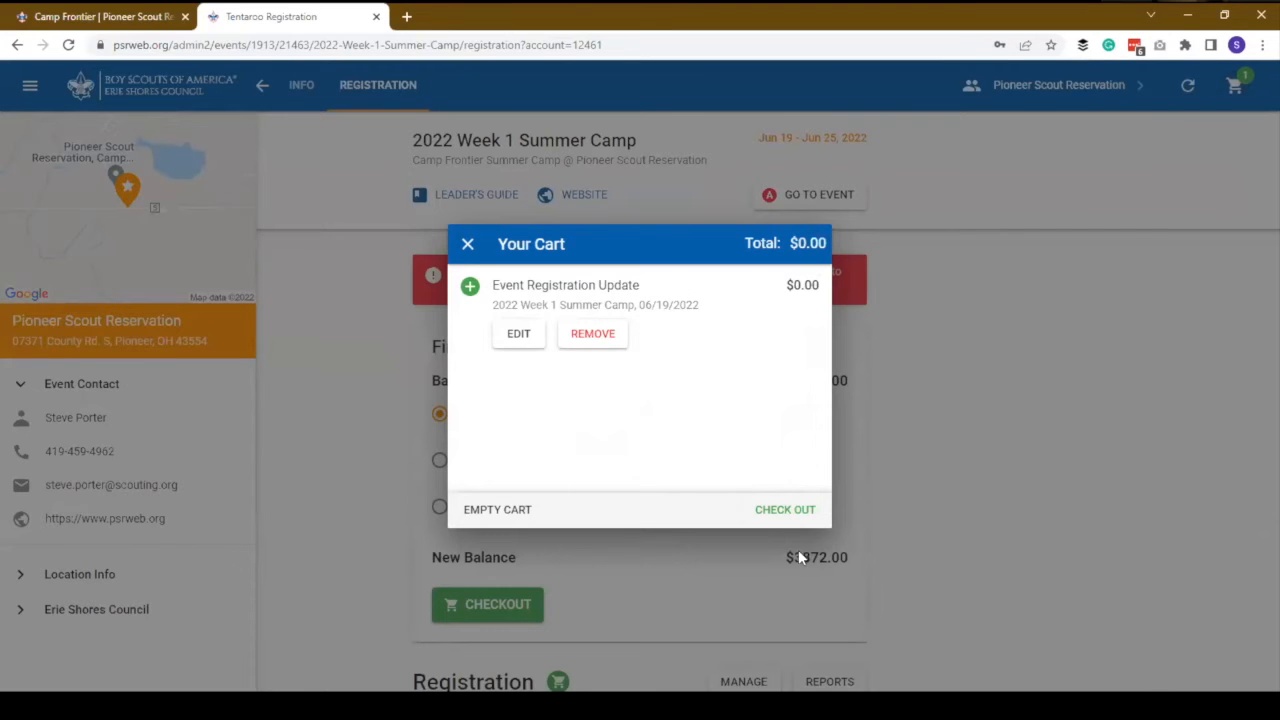
pyautogui.click(790, 511)
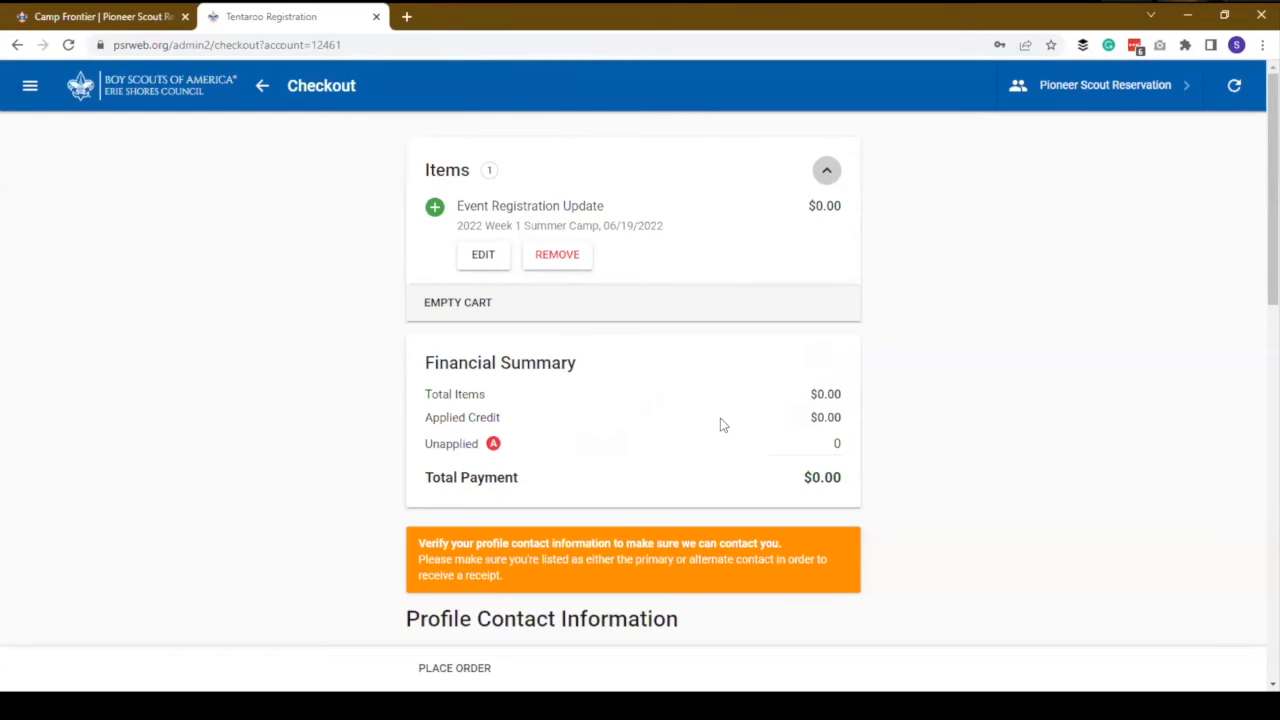
pyautogui.scroll(-5, 720, 420)
pyautogui.scroll(3, 720, 418)
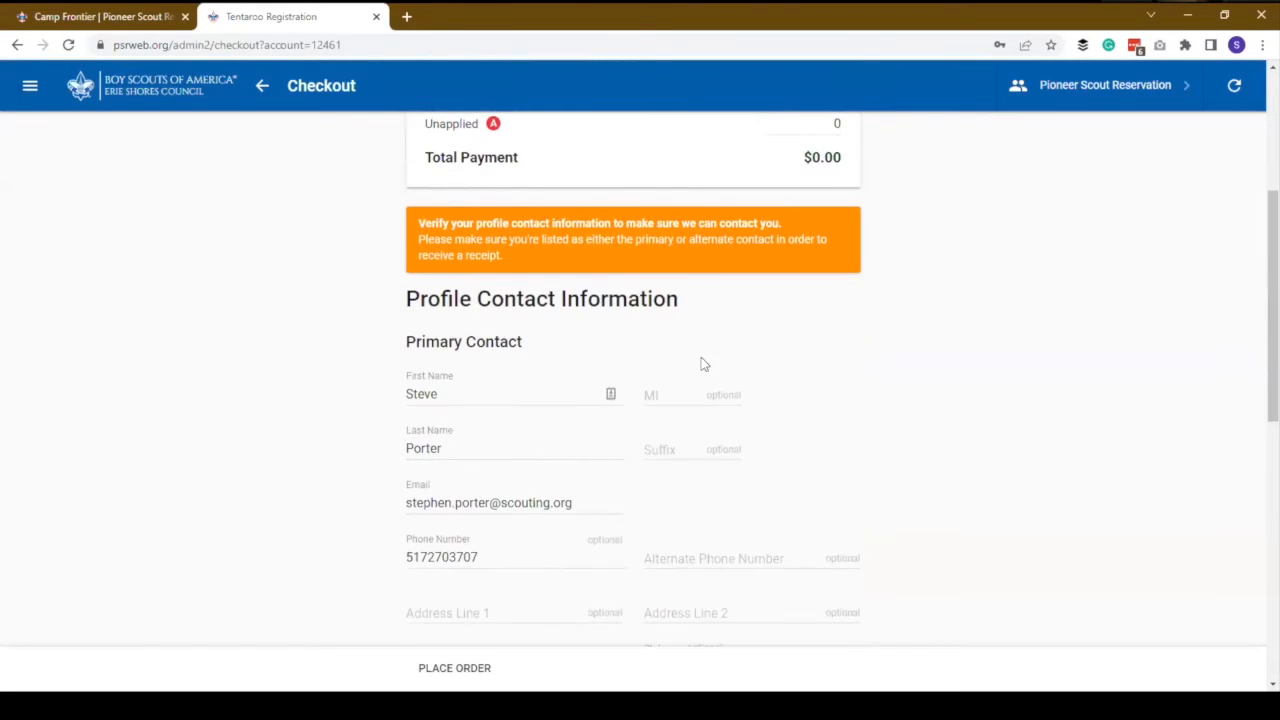
pyautogui.scroll(-3, 701, 357)
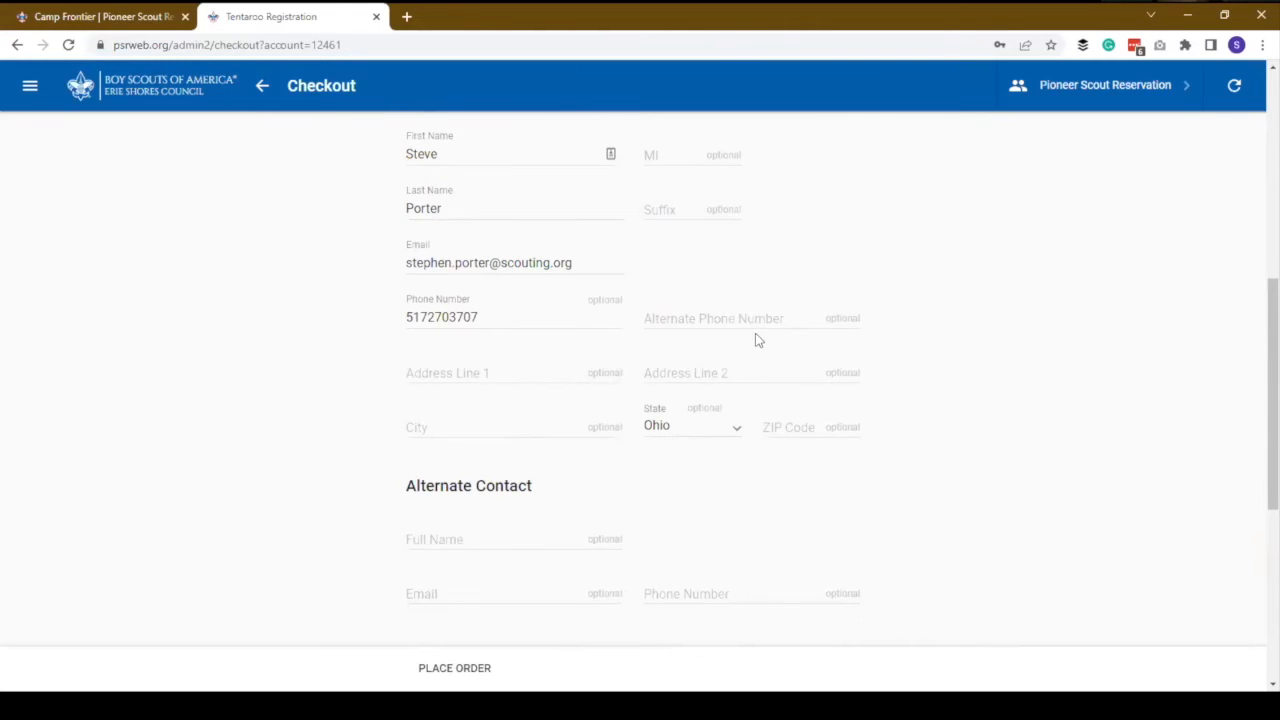
# - Check the contact information at checkout, switch off Send Receipt, place the order for the registration update and dismiss the confirmation
pyautogui.scroll(2, 760, 347)
pyautogui.scroll(-3, 767, 356)
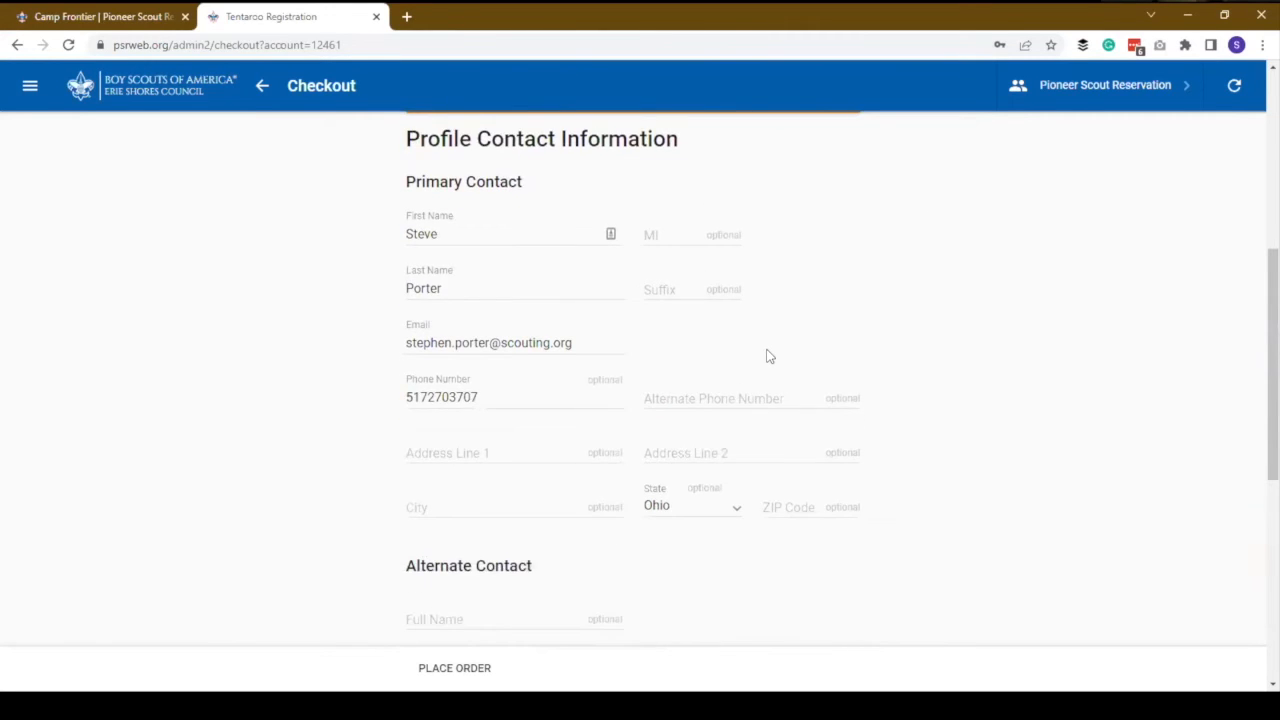
pyautogui.scroll(3, 767, 356)
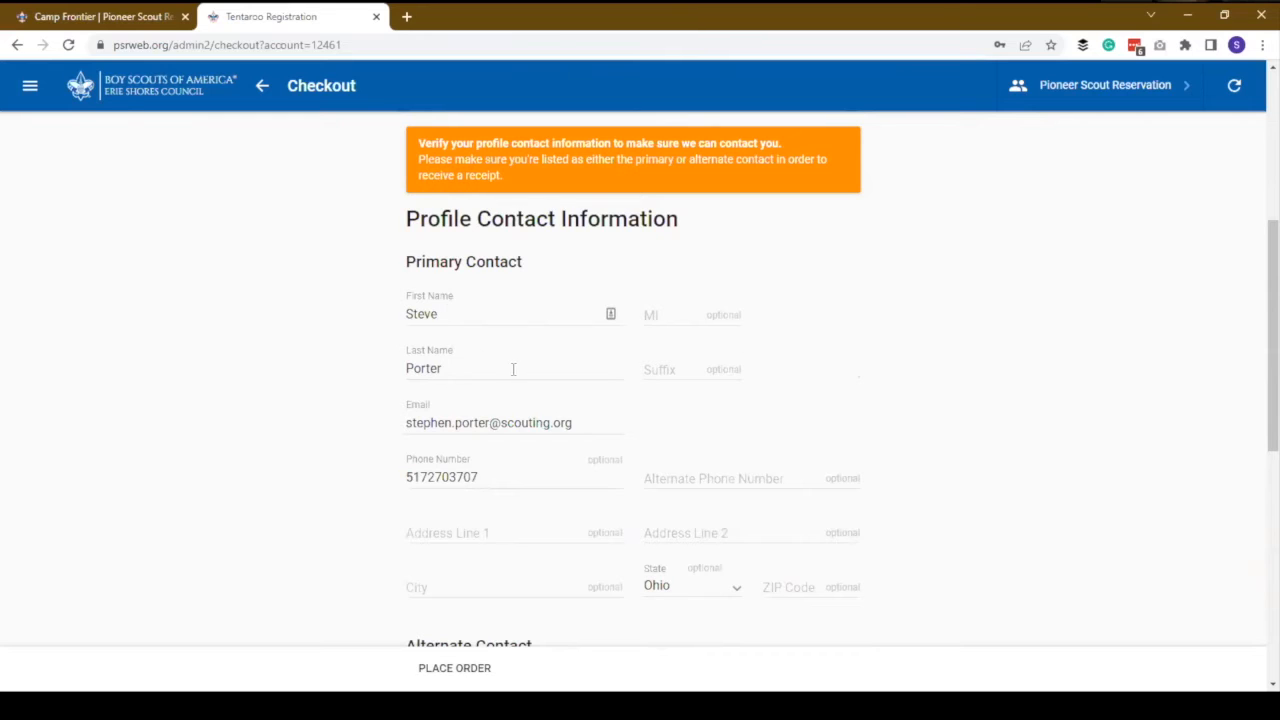
pyautogui.scroll(1, 520, 368)
pyautogui.scroll(-1, 522, 370)
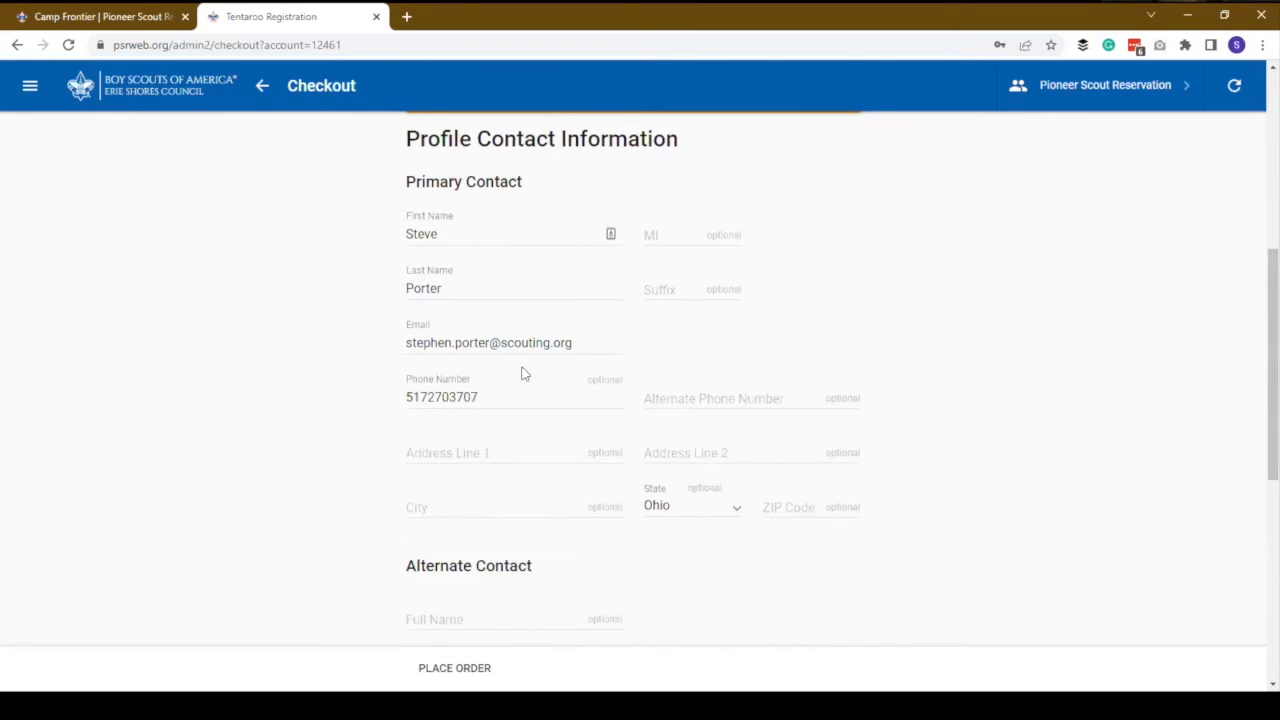
pyautogui.scroll(-5, 522, 372)
pyautogui.click(596, 320)
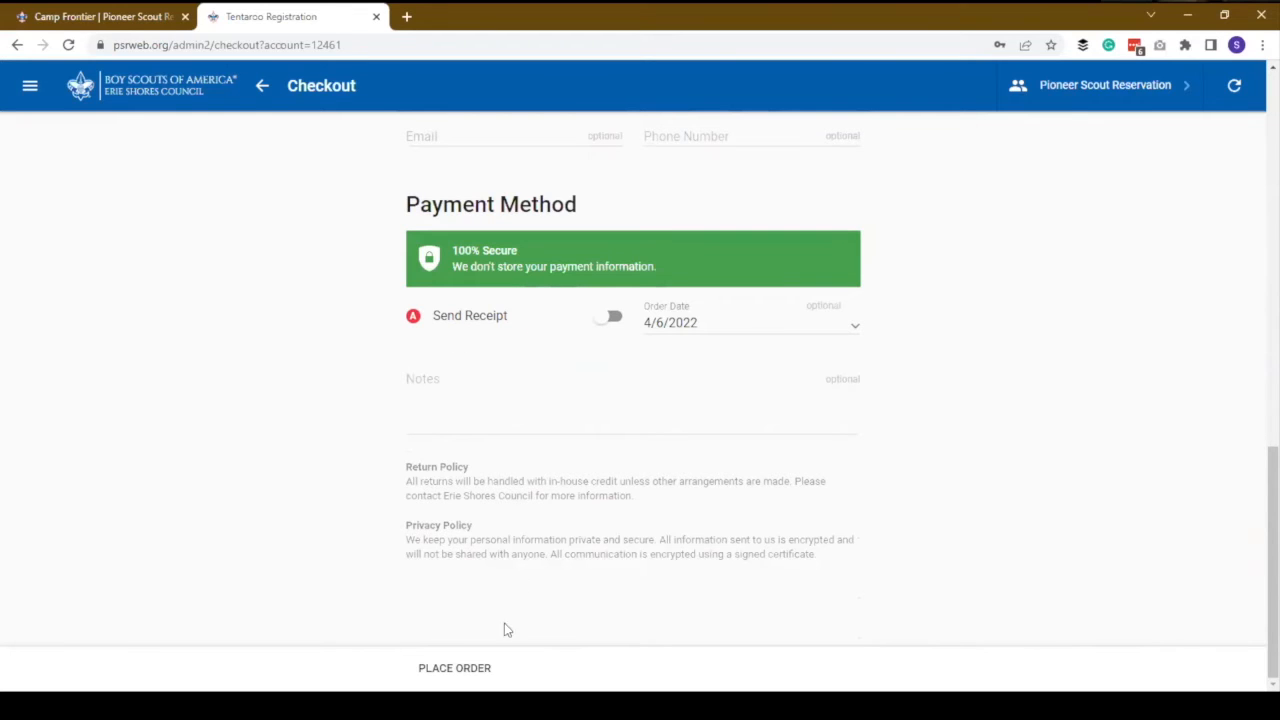
pyautogui.click(479, 671)
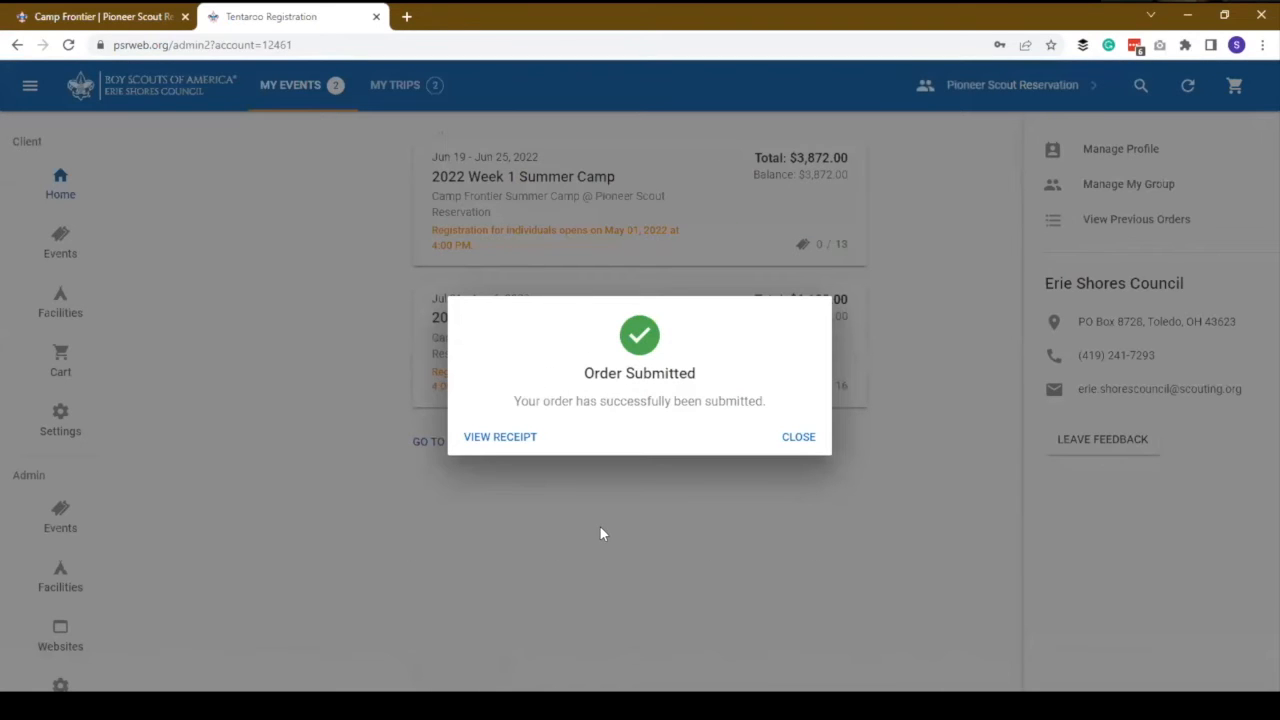
pyautogui.click(790, 437)
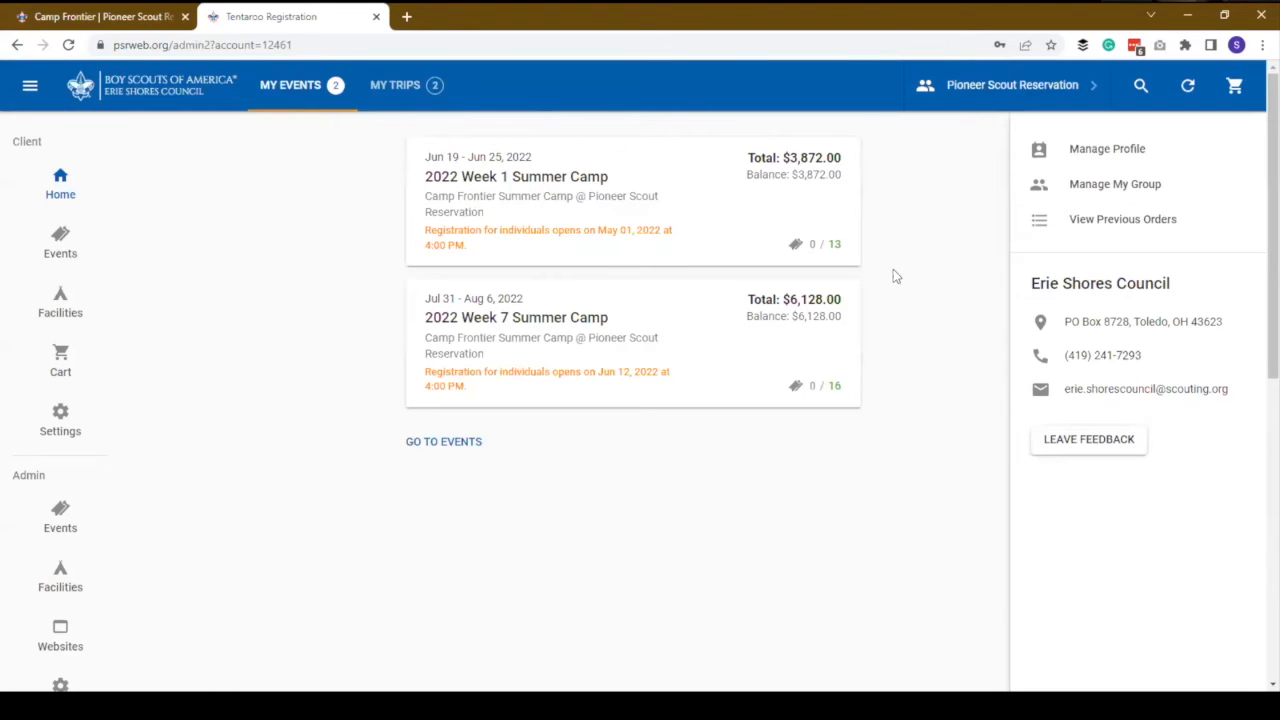
# - Open the 2022 Week 1 Summer Camp registration and examine its financial summary, youth and adult spots, campsite and participant sections
pyautogui.click(621, 221)
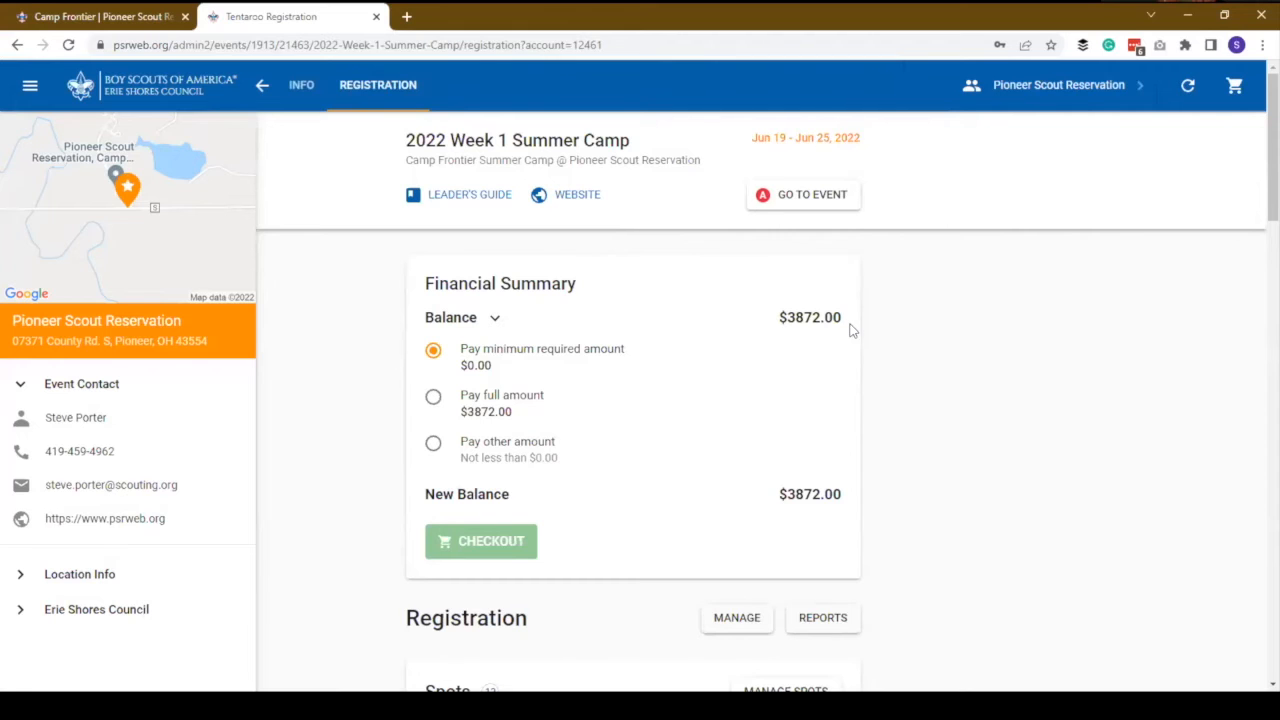
pyautogui.scroll(-4, 757, 366)
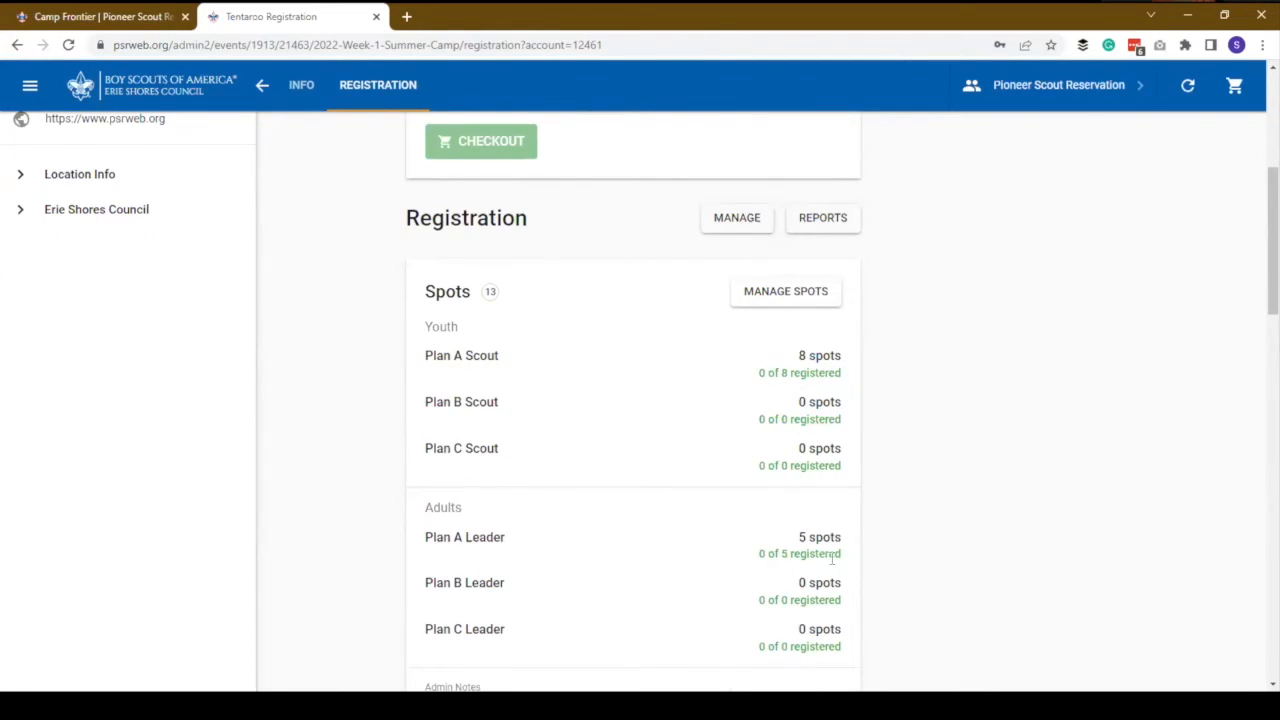
pyautogui.scroll(3, 720, 366)
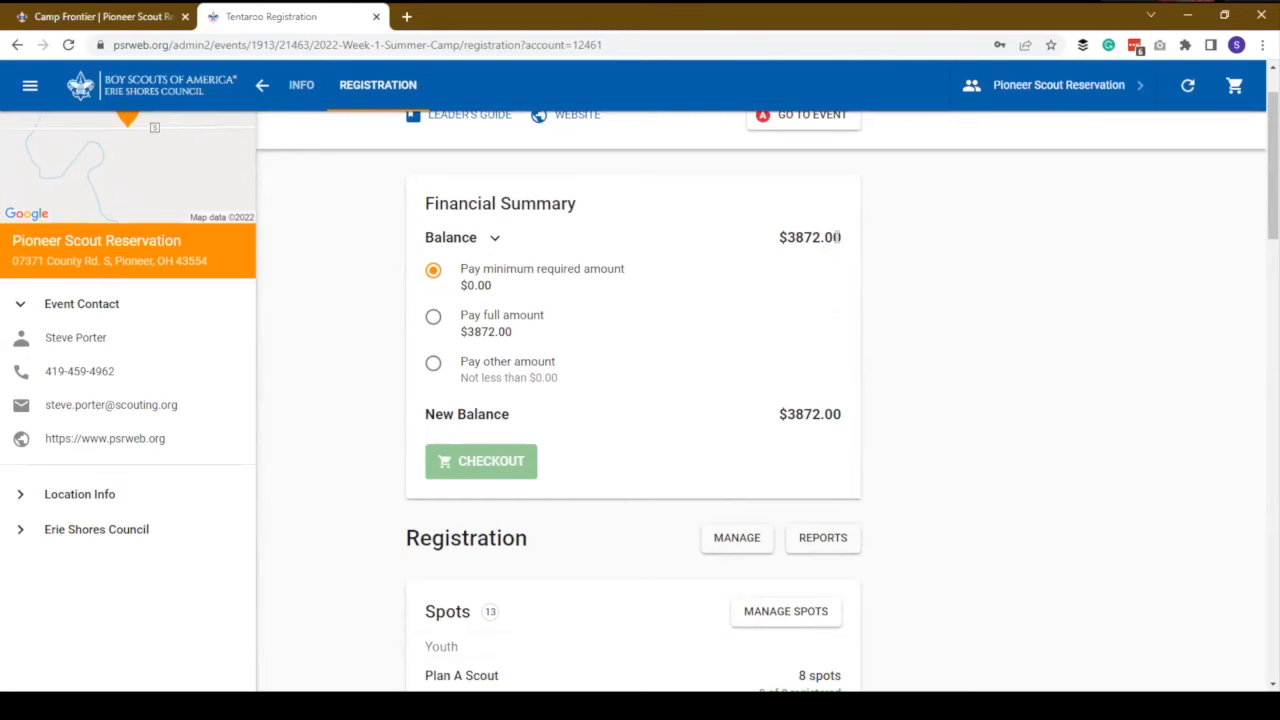
pyautogui.scroll(-3, 822, 344)
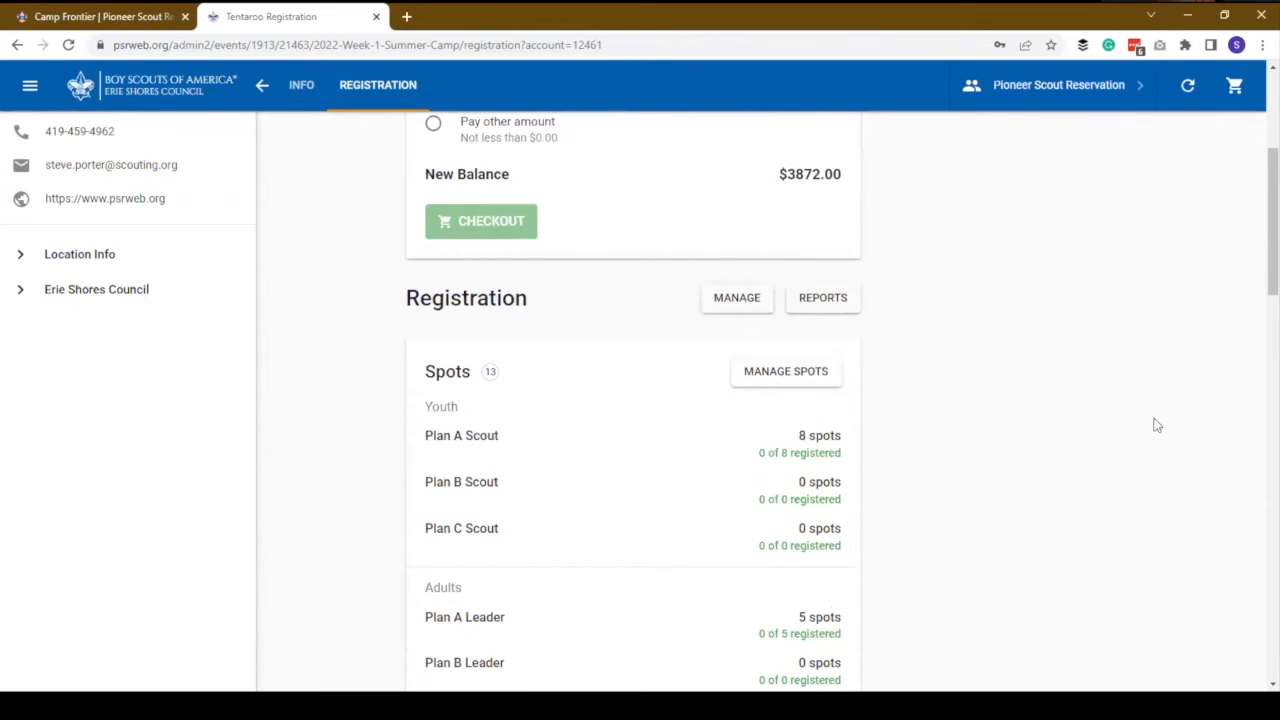
pyautogui.scroll(1, 1145, 425)
pyautogui.scroll(-5, 1138, 421)
pyautogui.scroll(1, 1136, 421)
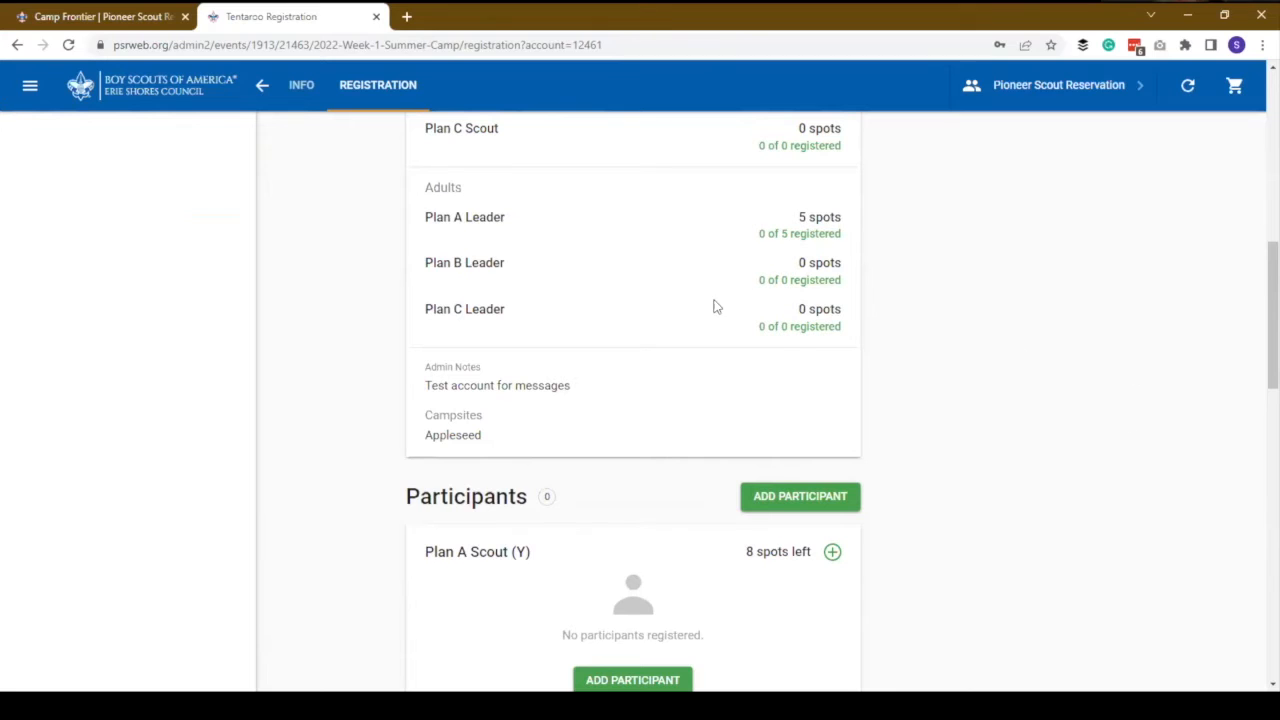
pyautogui.scroll(1, 718, 305)
pyautogui.scroll(1, 720, 296)
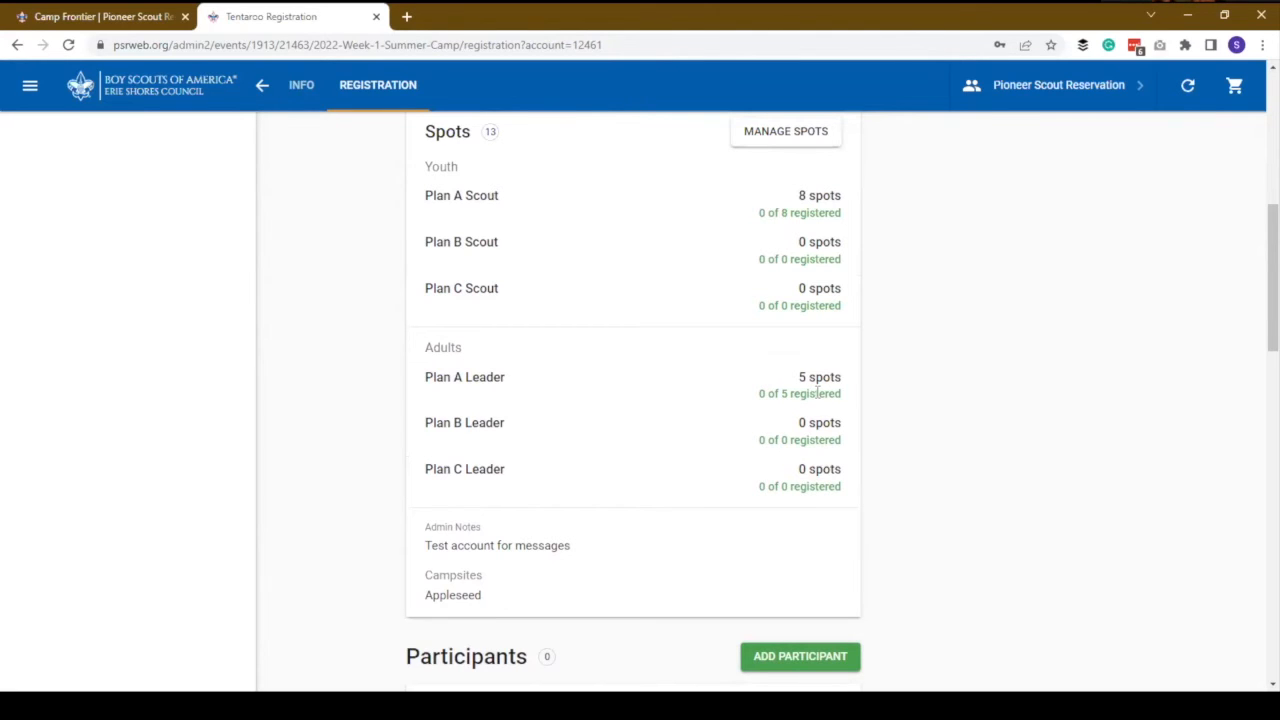
pyautogui.scroll(-3, 815, 400)
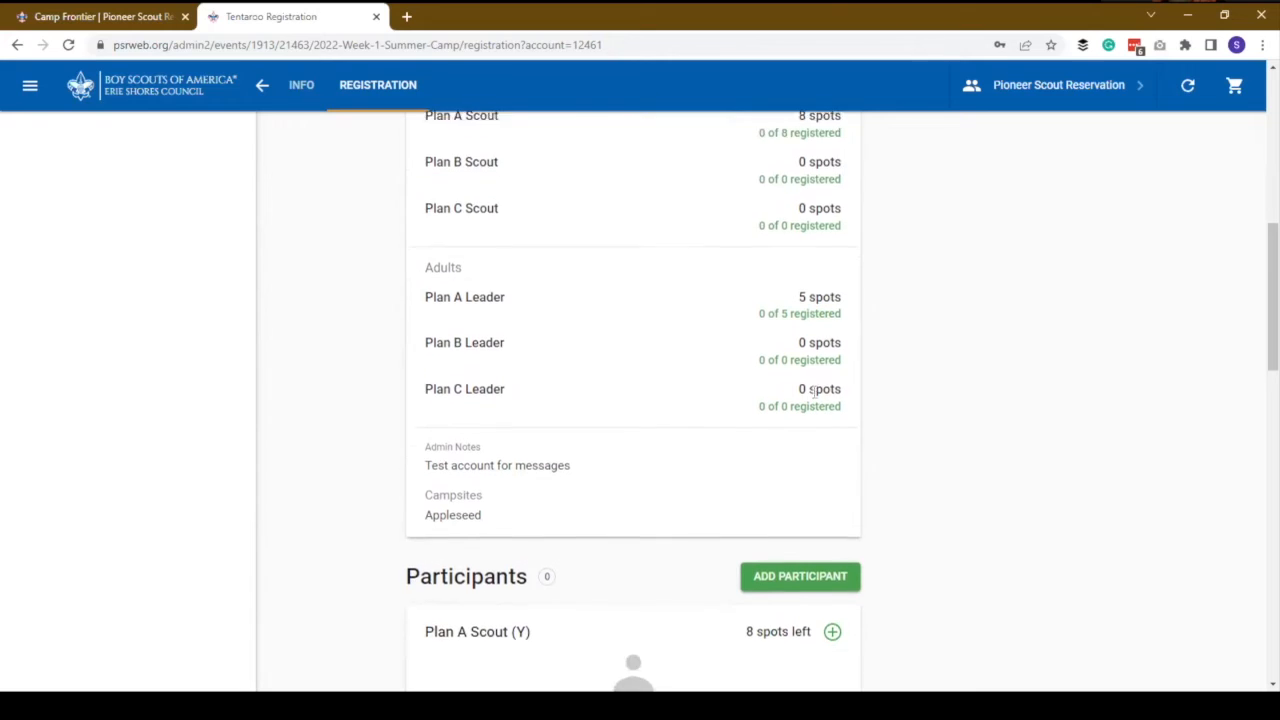
pyautogui.scroll(-1, 683, 457)
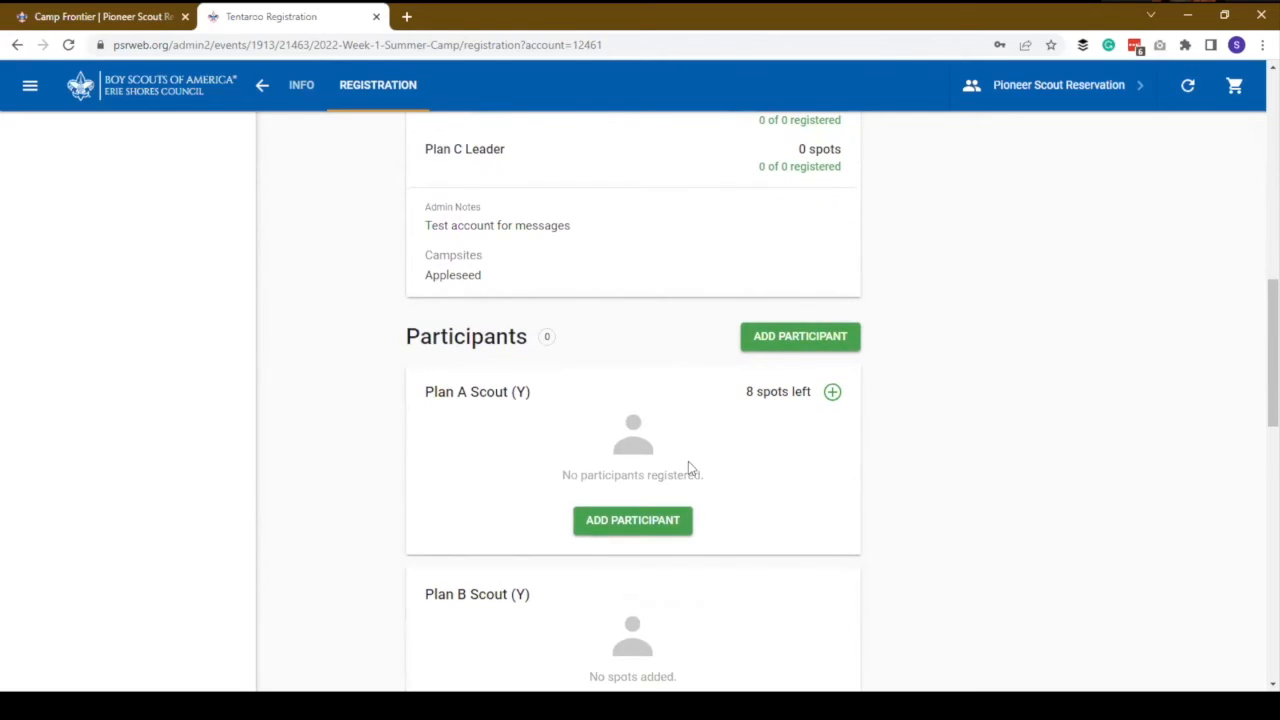
pyautogui.scroll(-1, 780, 425)
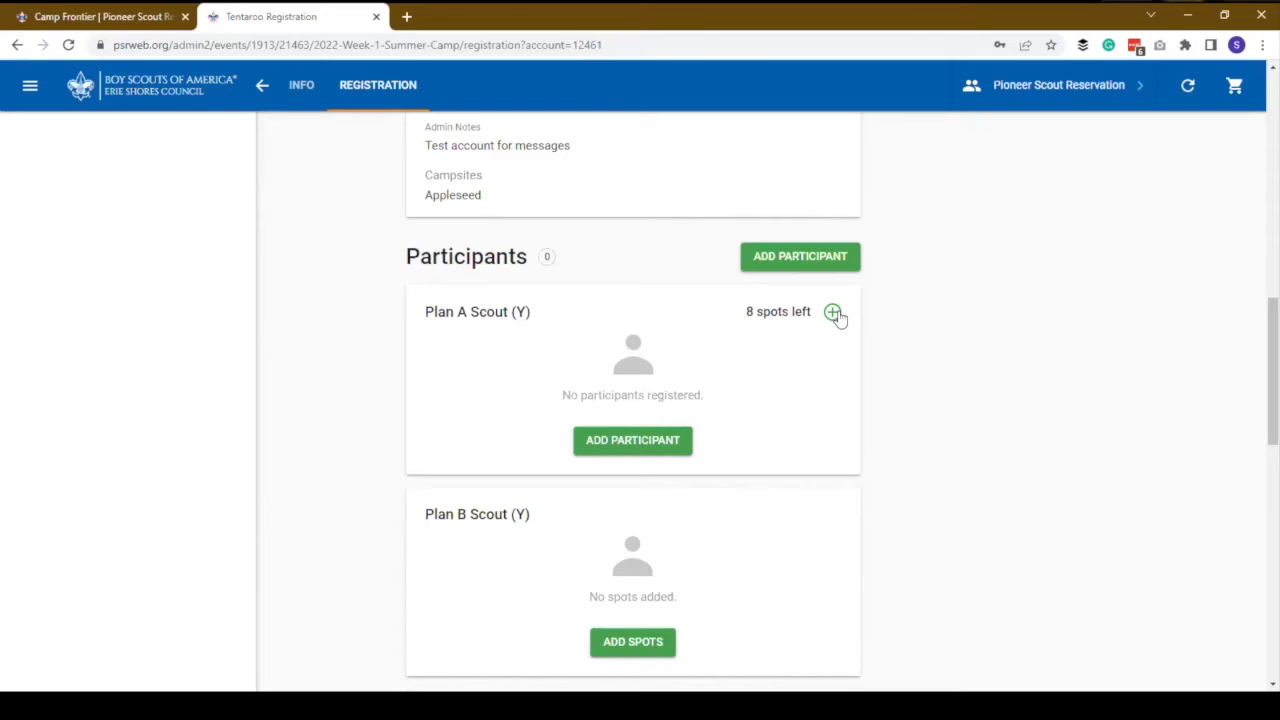
# - Start registering a participant, select the first youth listed in the group, keep the profile details and assign the Plan A Scout type
pyautogui.click(791, 274)
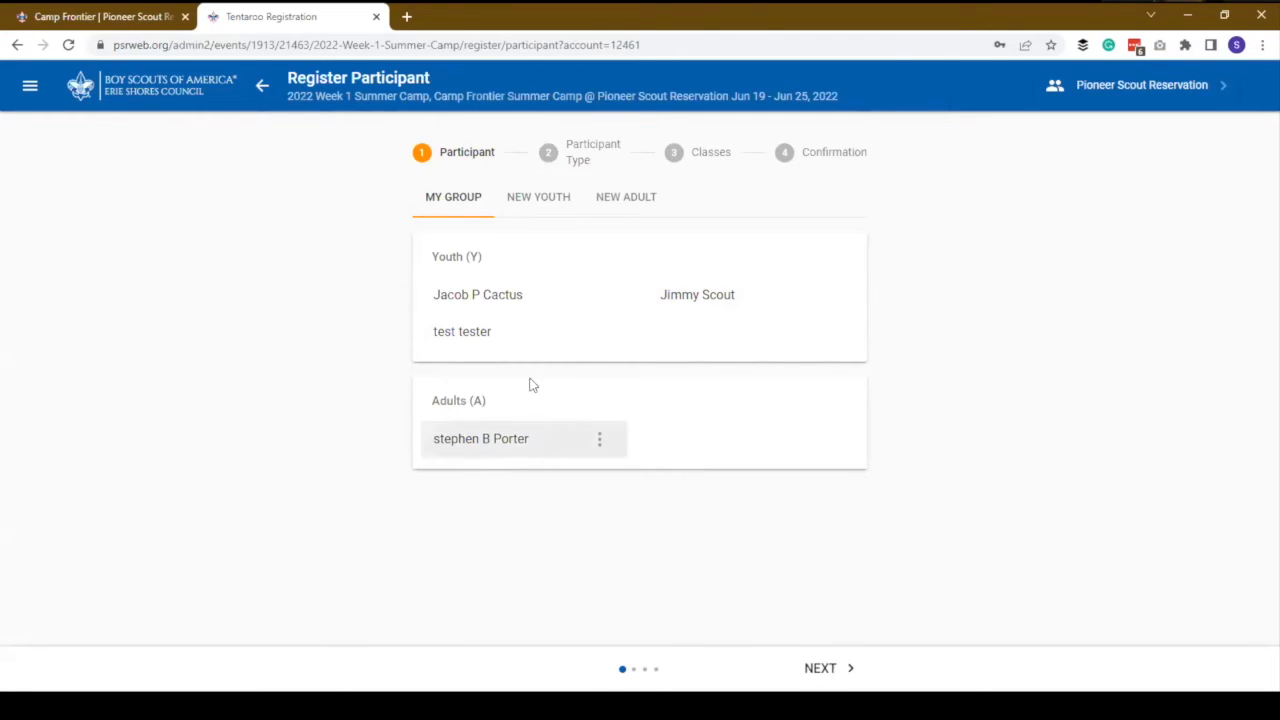
pyautogui.click(558, 200)
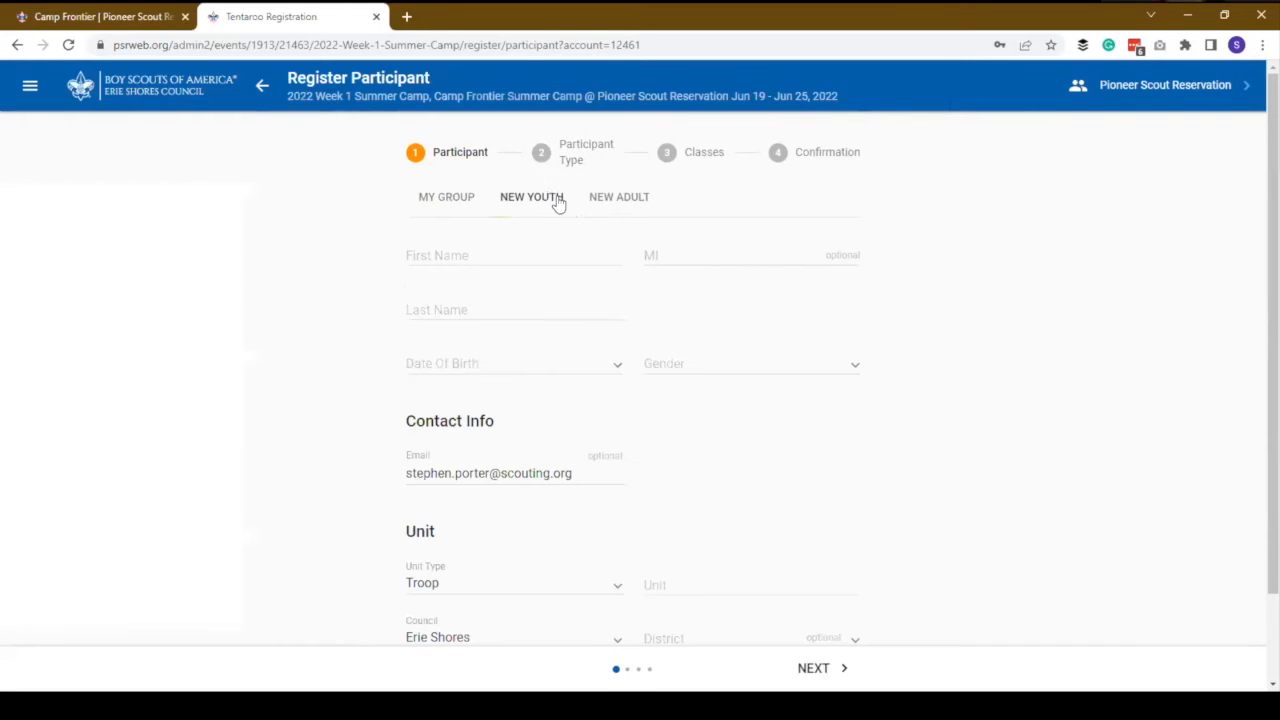
pyautogui.click(450, 211)
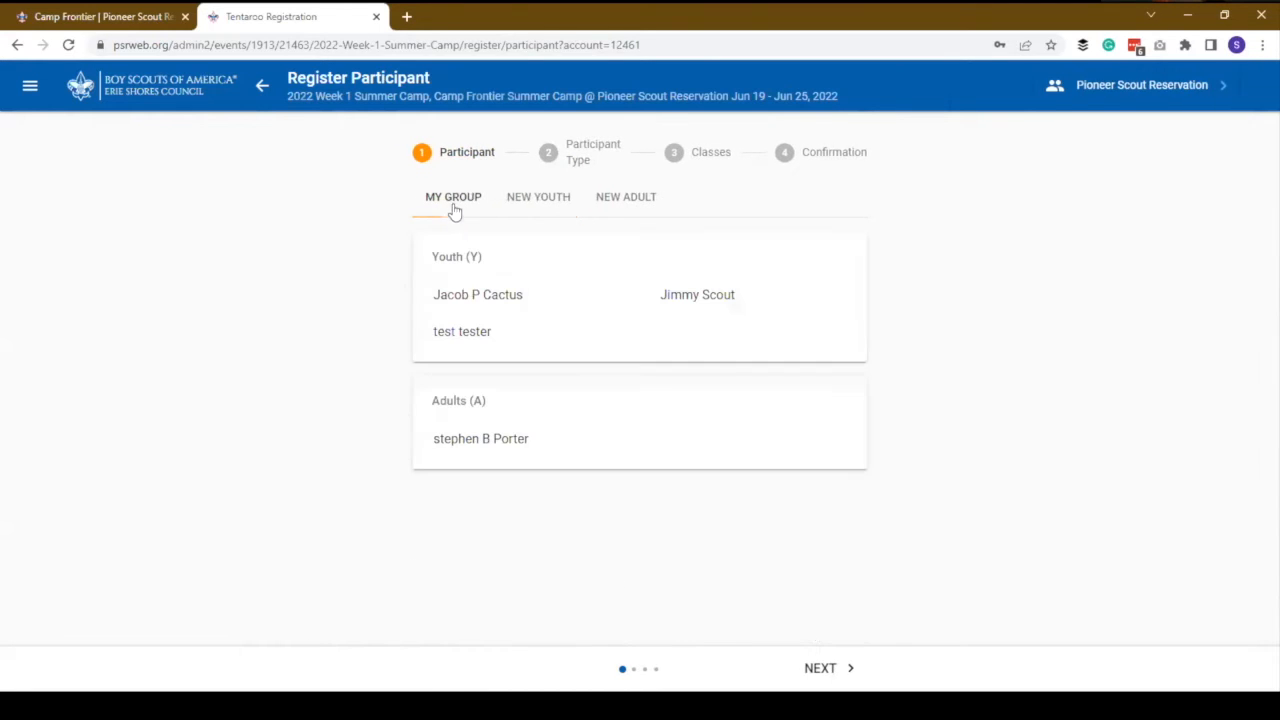
pyautogui.click(484, 309)
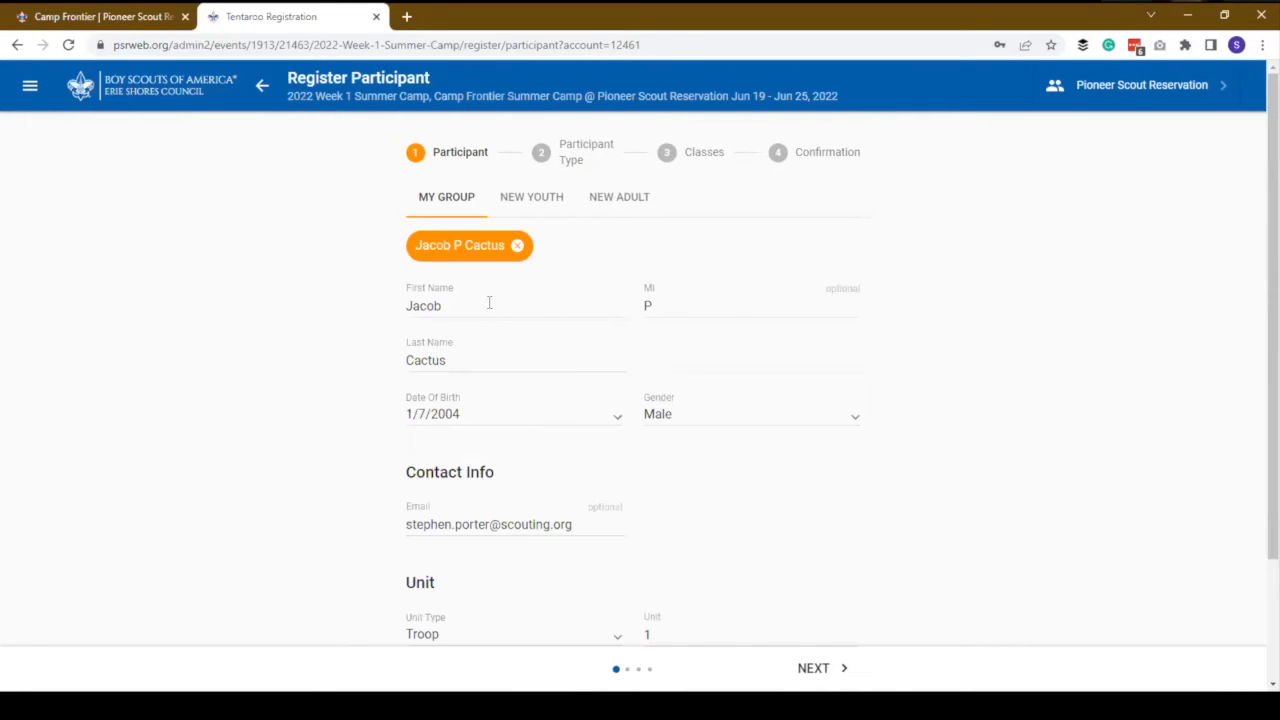
pyautogui.scroll(-1, 787, 343)
pyautogui.scroll(1, 787, 343)
pyautogui.click(815, 668)
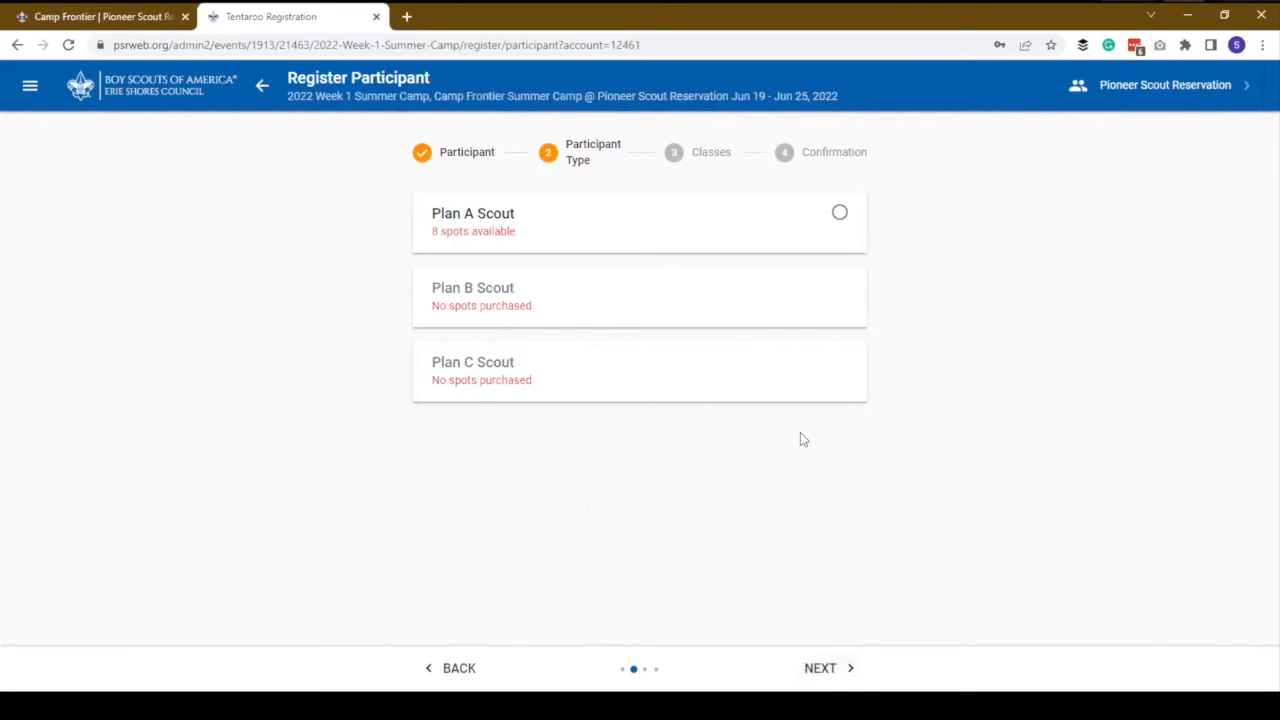
pyautogui.click(839, 213)
pyautogui.click(826, 677)
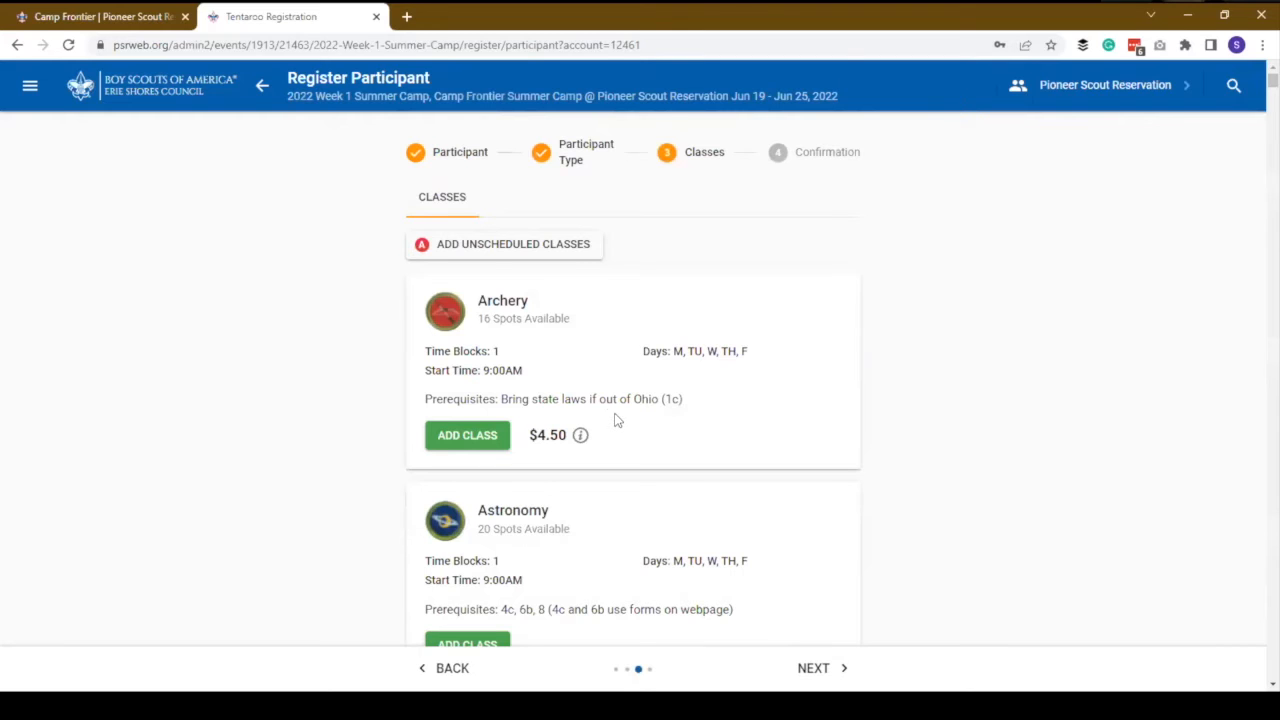
# - Examine the classes offered to the participant, including their start times, days, available spots, prerequisites, age limits and fees
pyautogui.scroll(-2, 614, 420)
pyautogui.scroll(-1, 616, 420)
pyautogui.scroll(3, 616, 420)
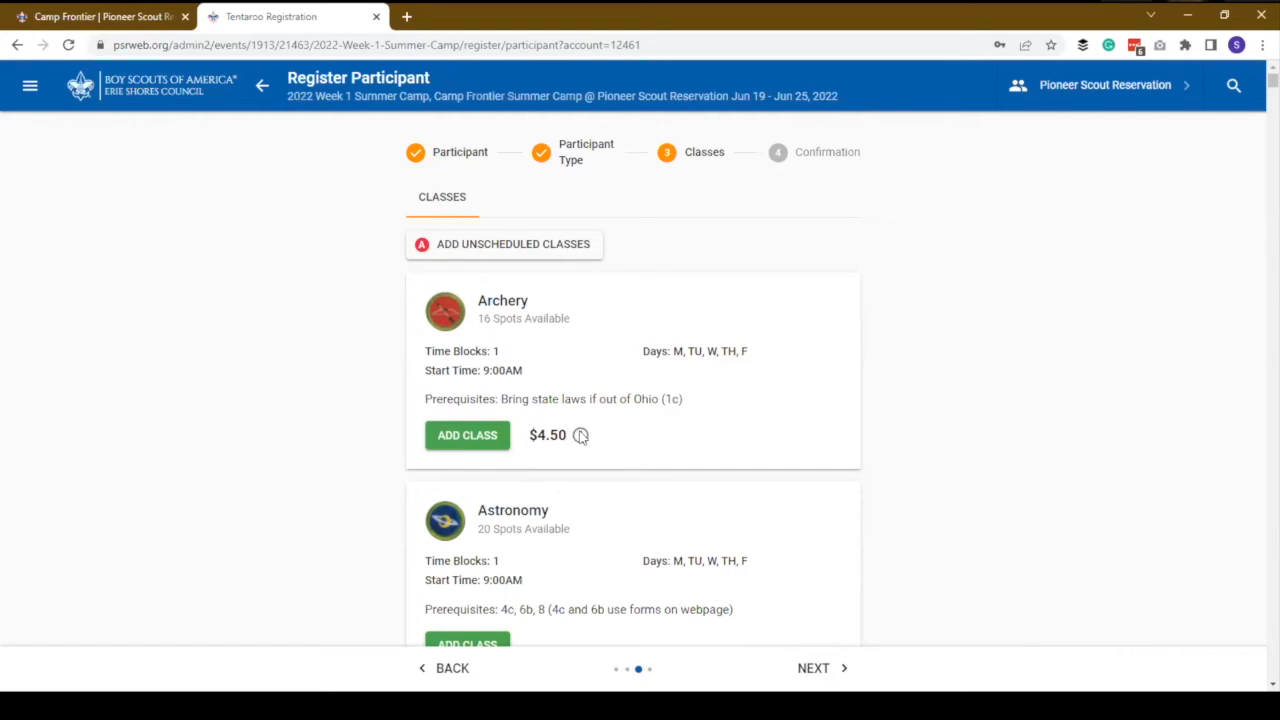
pyautogui.scroll(-10, 580, 435)
pyautogui.scroll(-20, 588, 436)
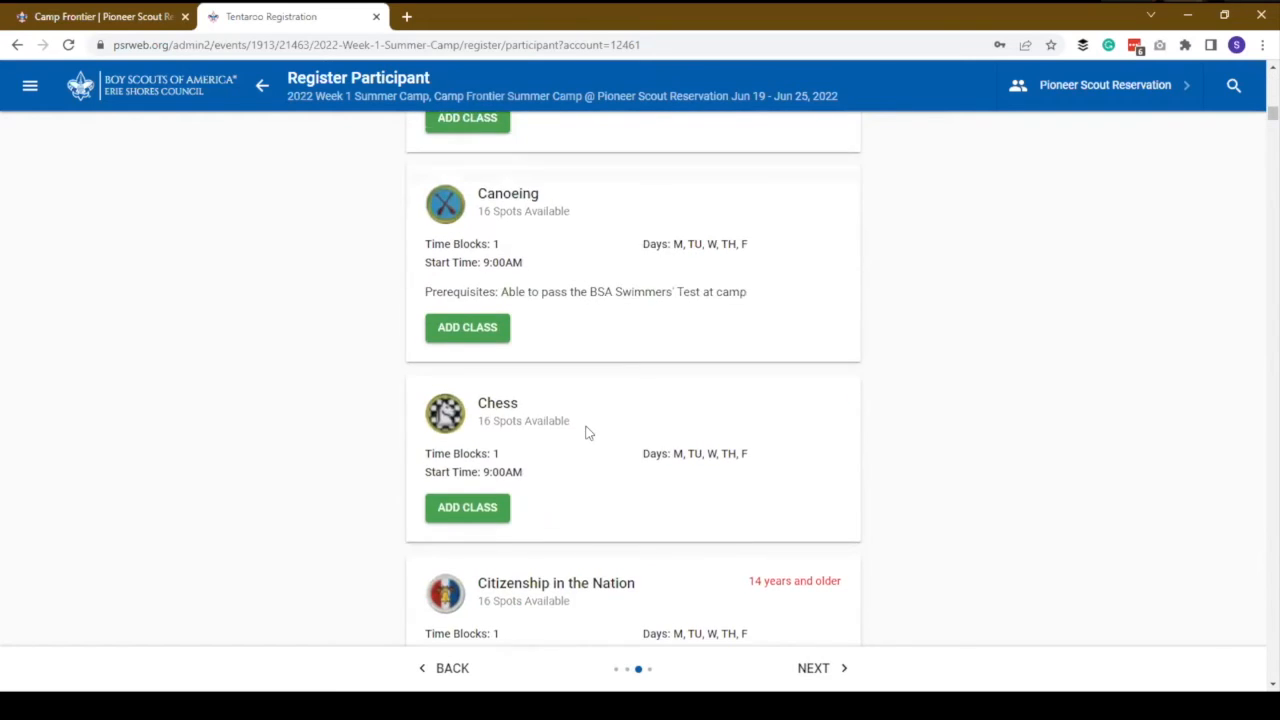
pyautogui.scroll(-4, 594, 448)
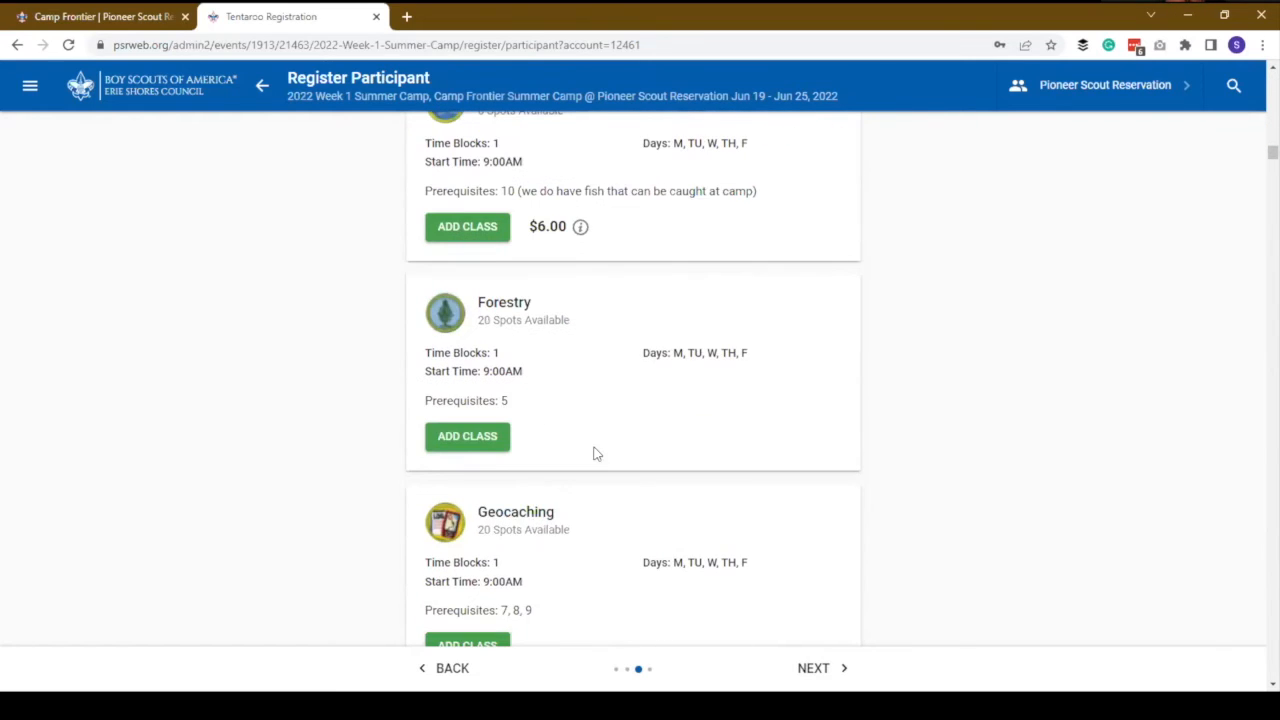
pyautogui.scroll(20, 620, 456)
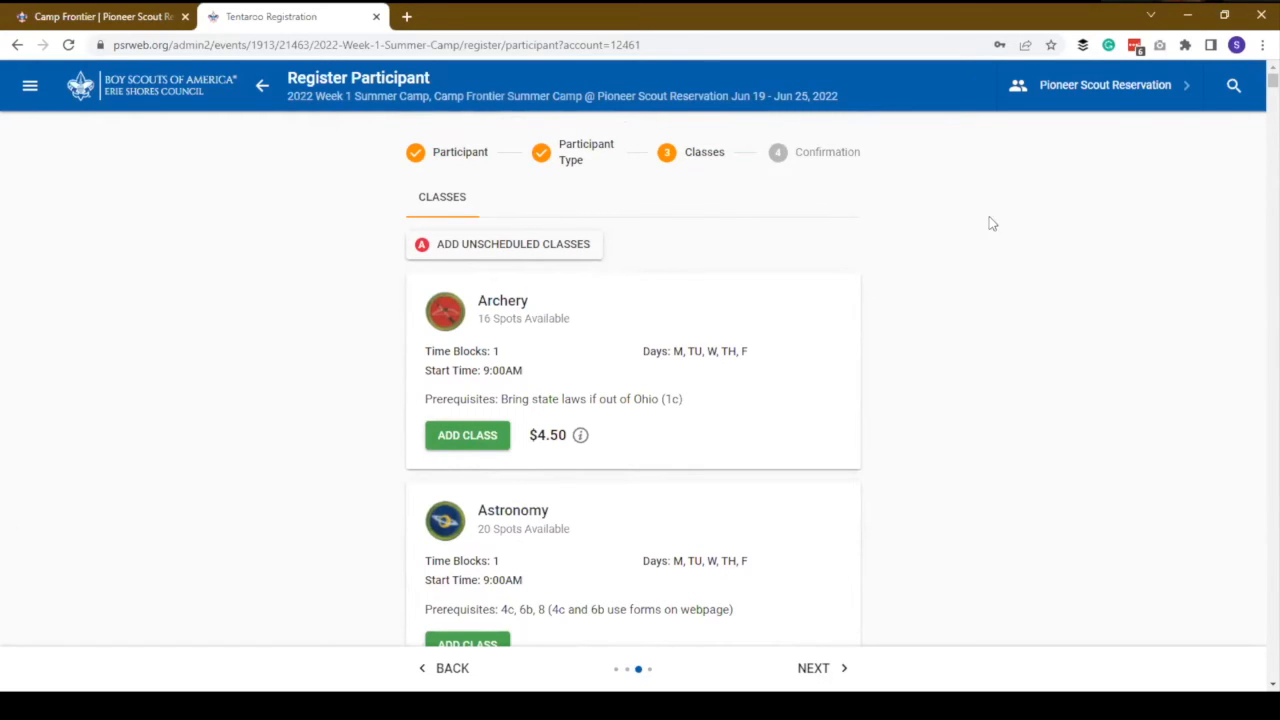
# - Search the classes for "arche", add the 3:00PM Archery class for the participant and clear the search text
pyautogui.click(1235, 87)
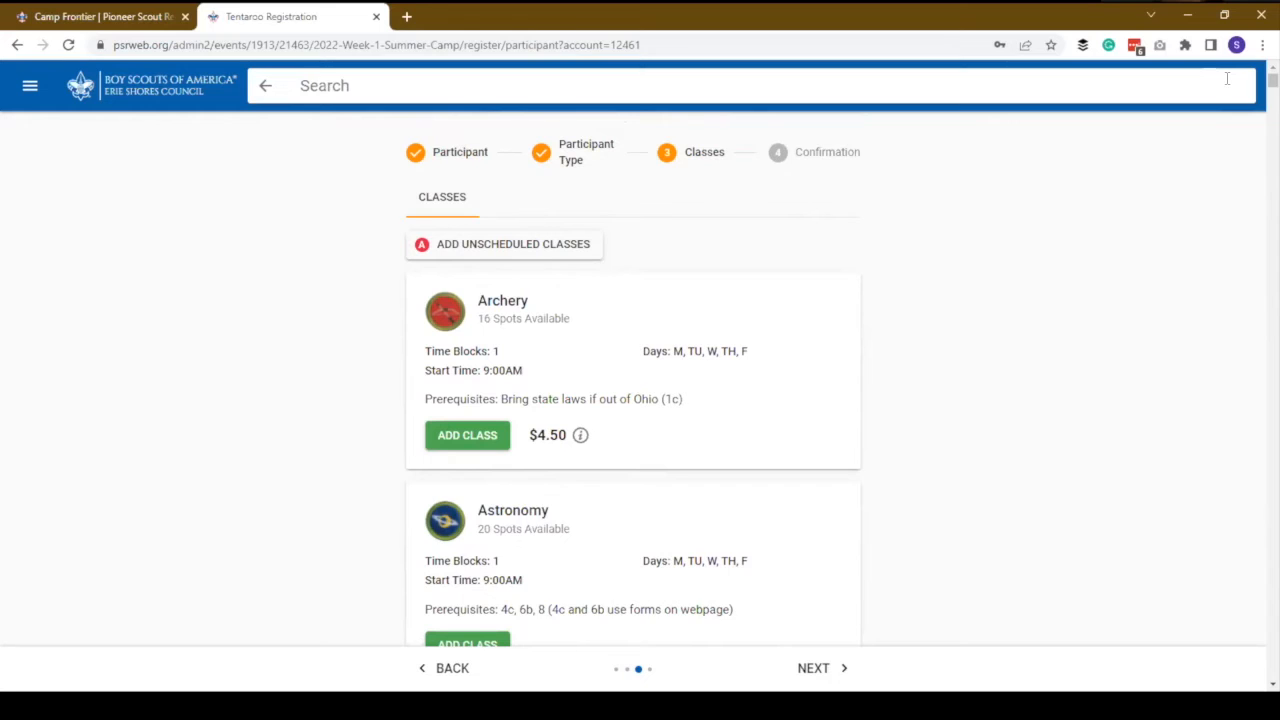
pyautogui.write('arch')
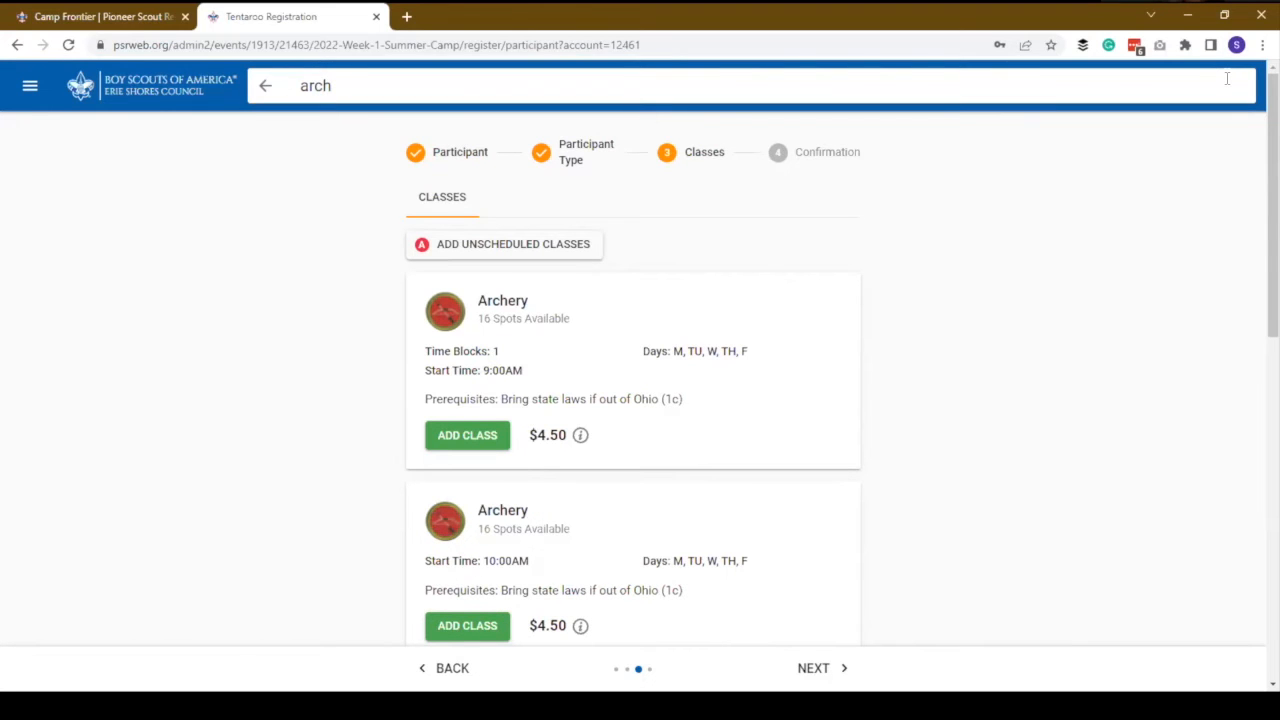
pyautogui.scroll(-1, 718, 335)
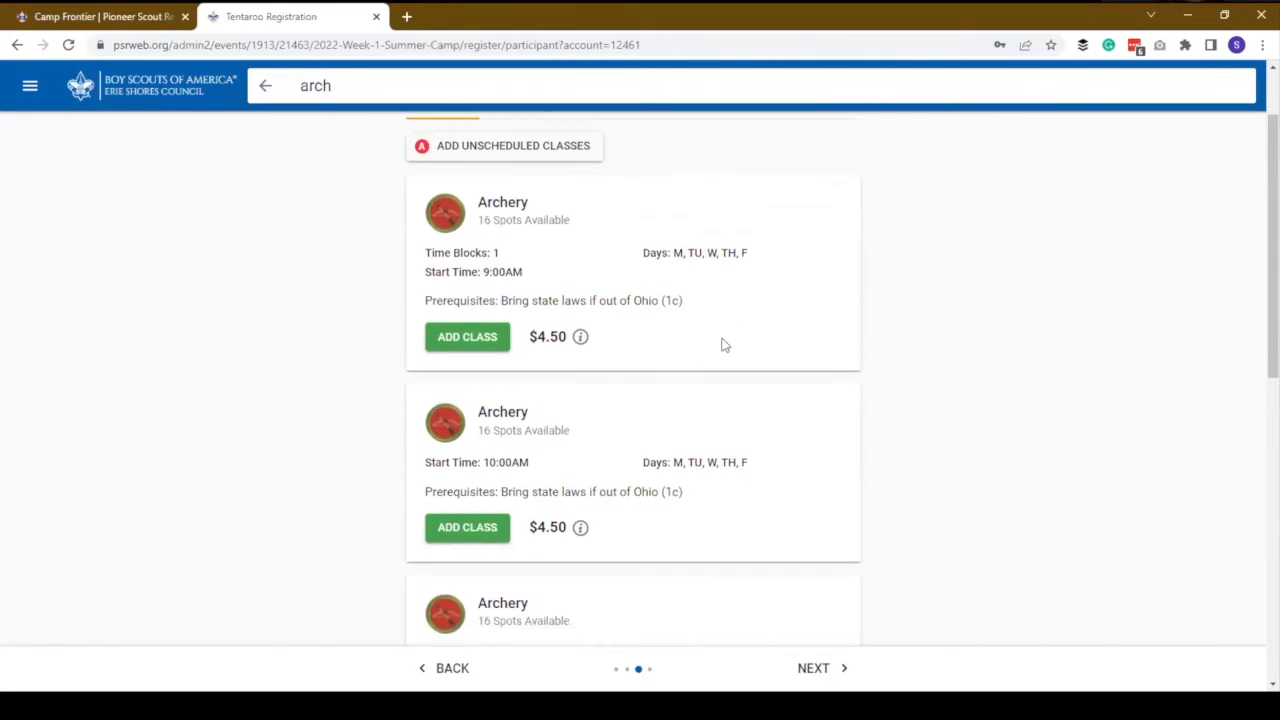
pyautogui.scroll(-6, 724, 345)
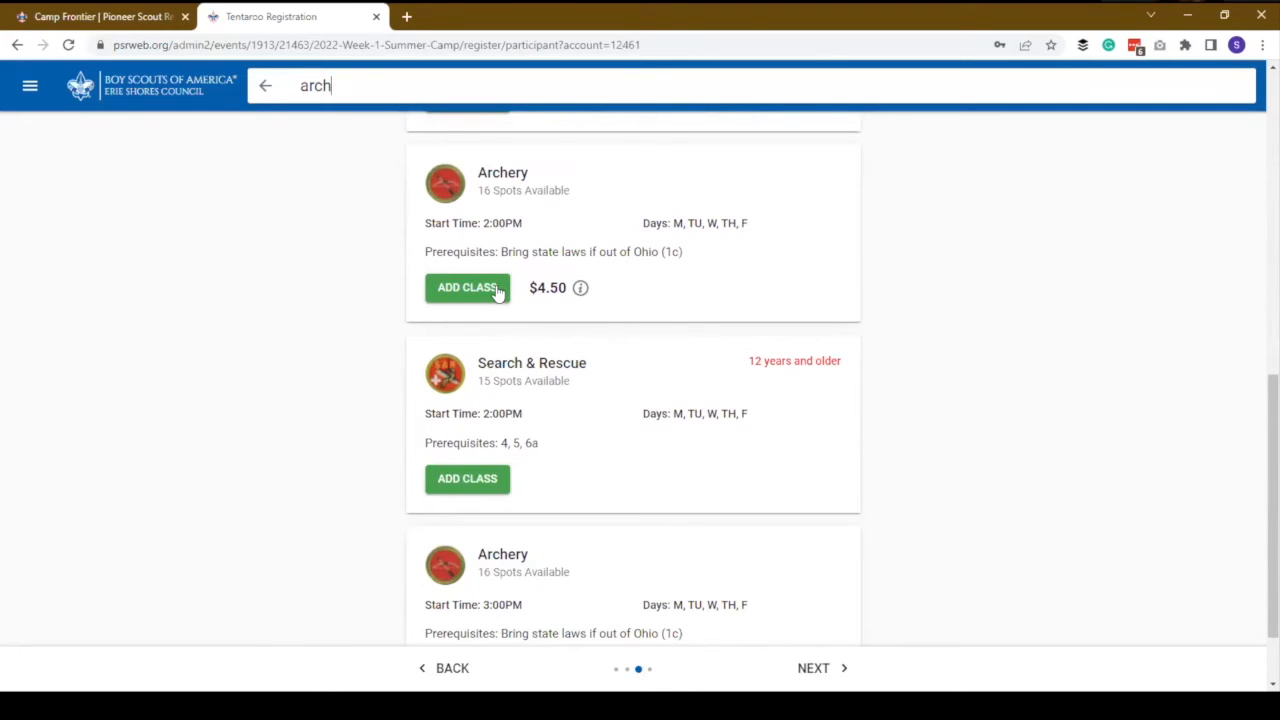
pyautogui.write('e')
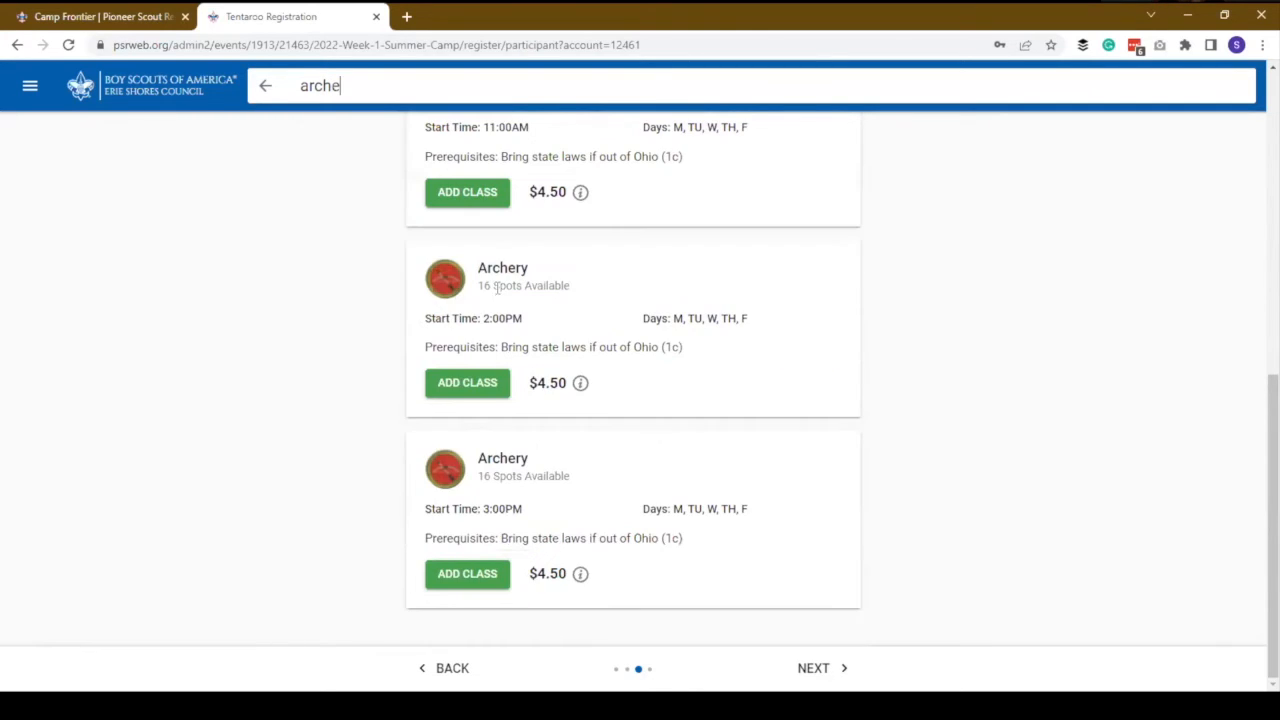
pyautogui.scroll(3, 590, 393)
pyautogui.scroll(3, 588, 393)
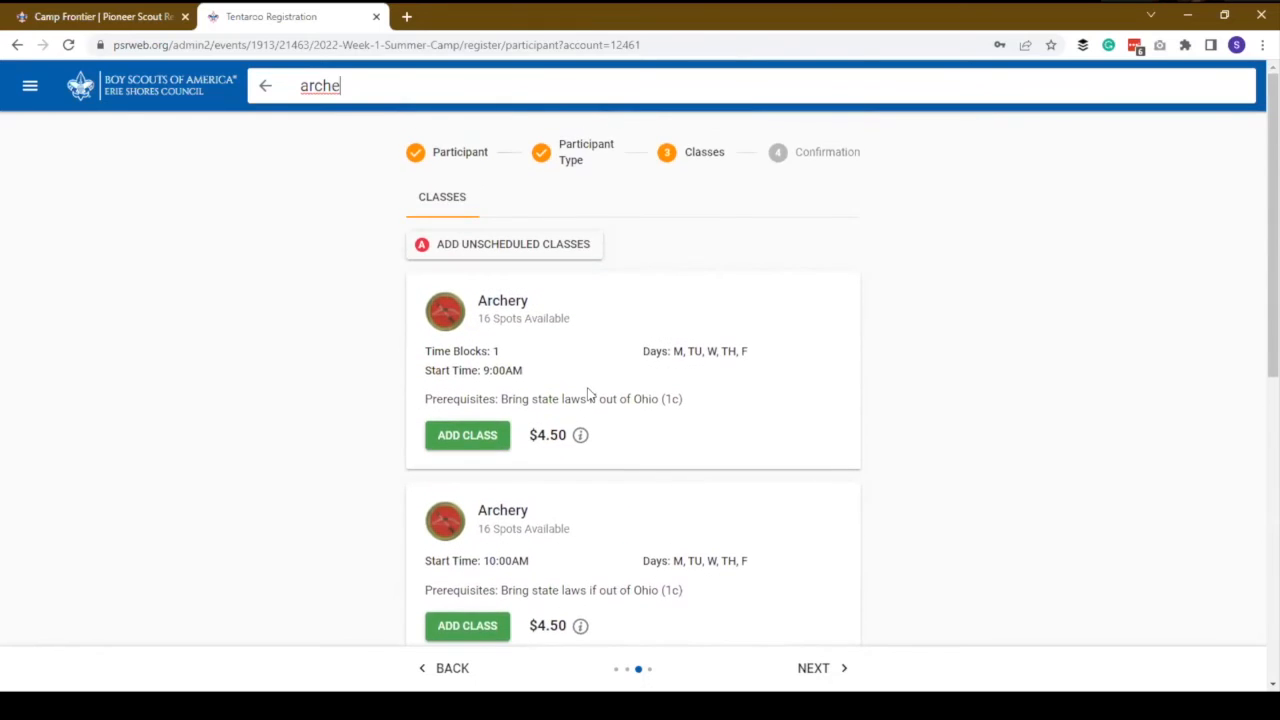
pyautogui.scroll(-2, 588, 393)
pyautogui.scroll(-1, 590, 395)
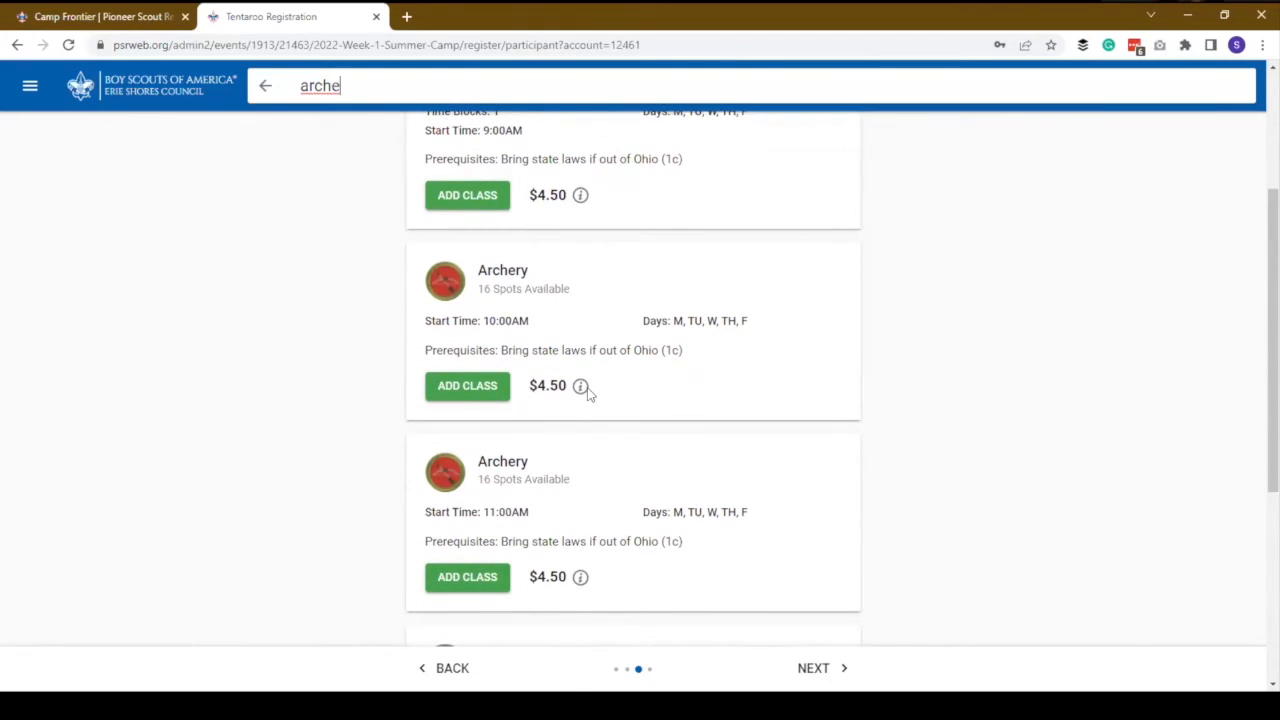
pyautogui.scroll(-4, 588, 395)
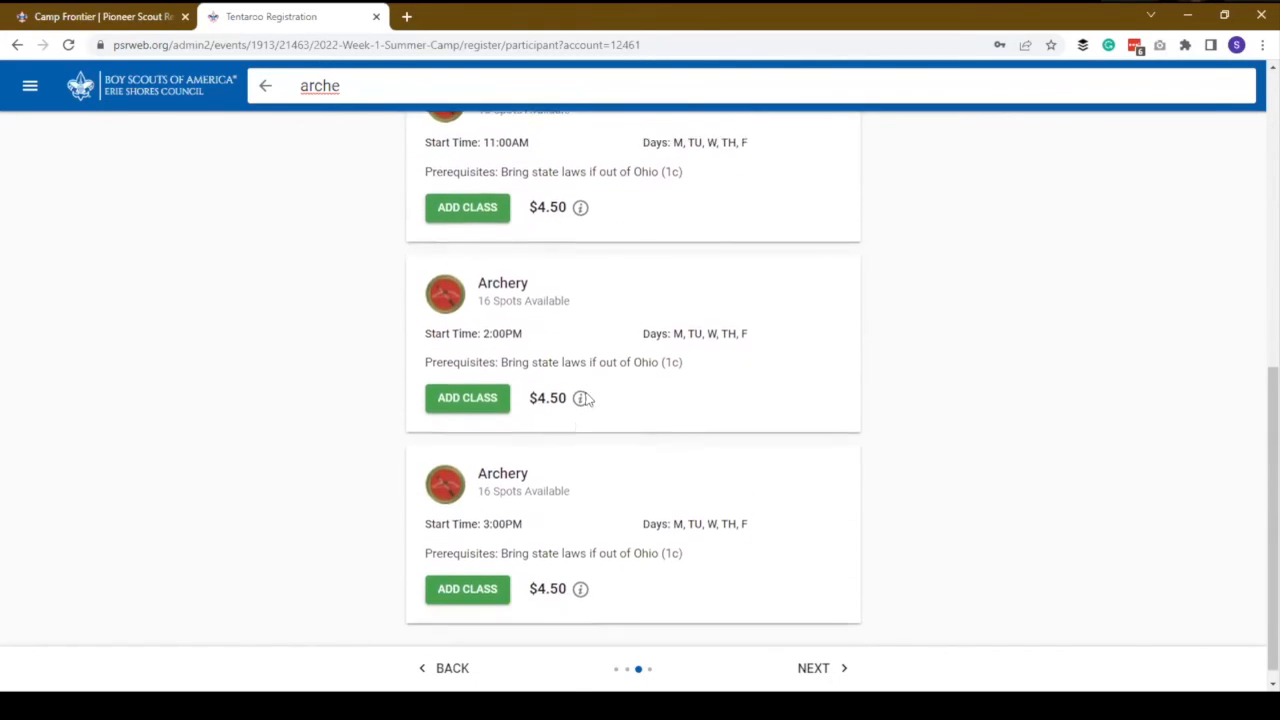
pyautogui.click(496, 578)
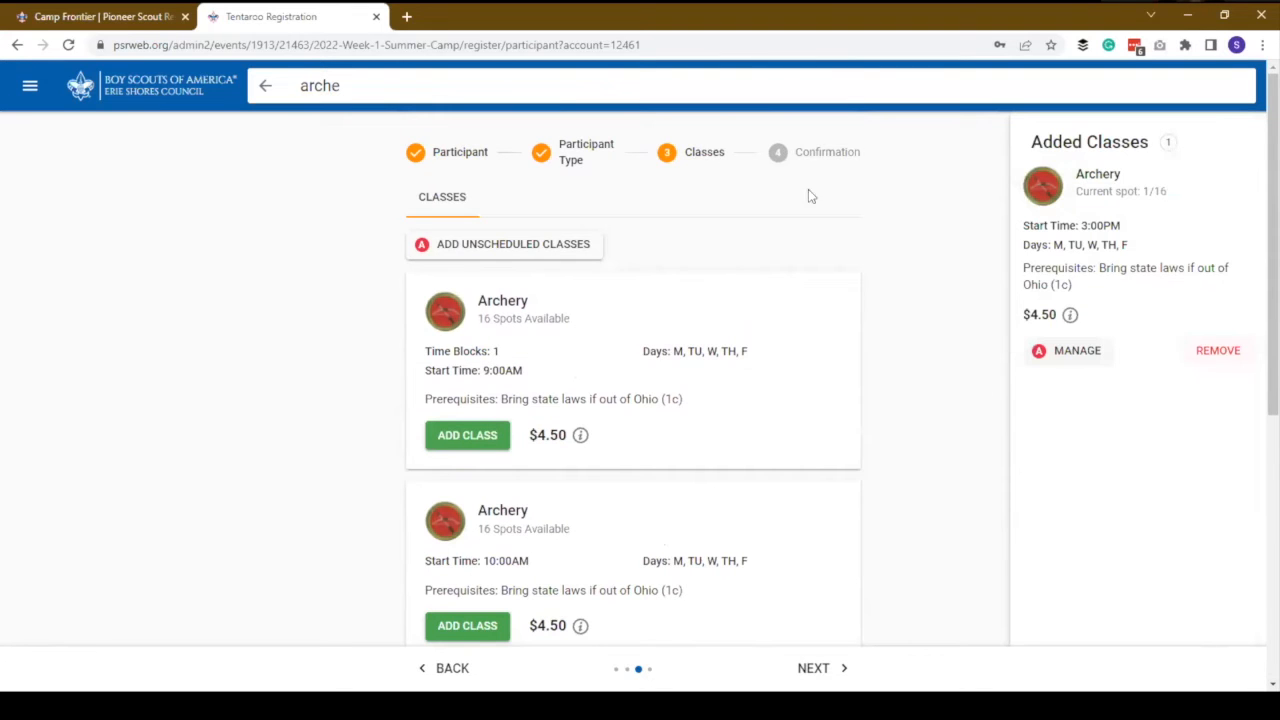
pyautogui.doubleClick(302, 86)
pyautogui.press('BackSpace')
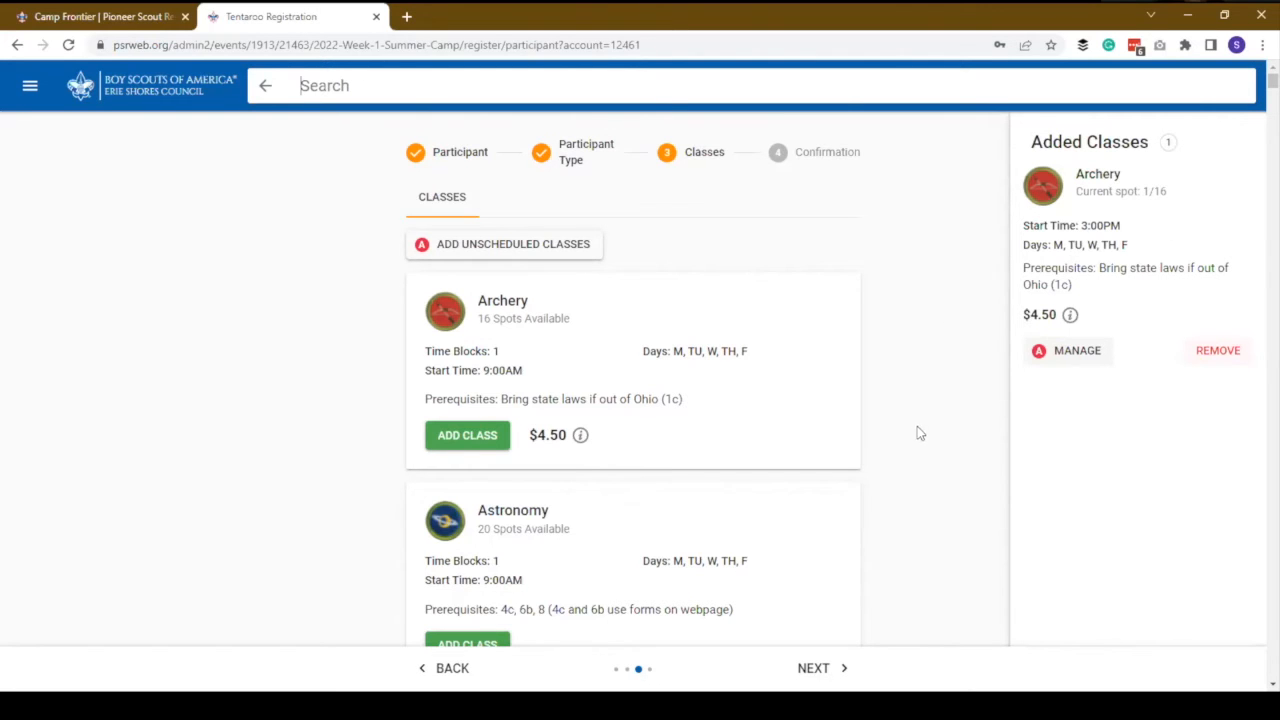
# - Expand the conflicting classes at the end of the class list and examine their start times, days, age limits and fees
pyautogui.scroll(-20, 910, 420)
pyautogui.moveTo(1258, 147); pyautogui.dragTo(1258, 680)
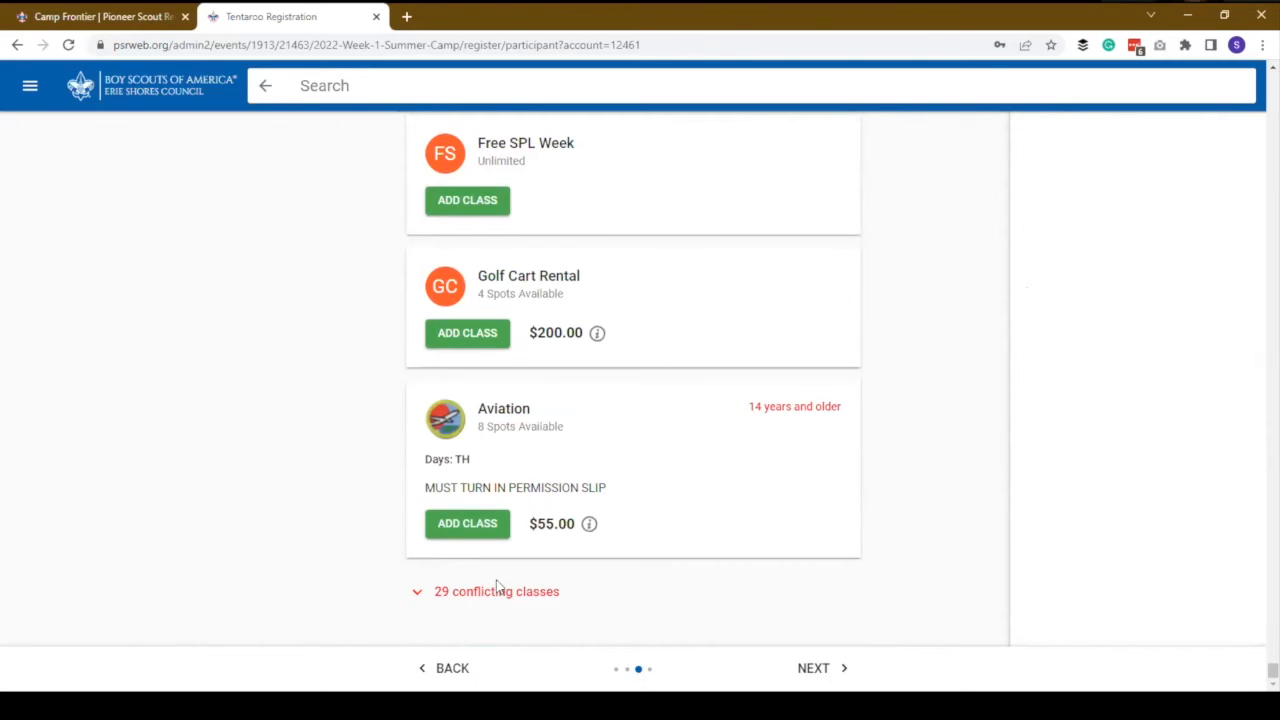
pyautogui.click(438, 598)
pyautogui.scroll(-2, 438, 605)
pyautogui.scroll(-4, 497, 443)
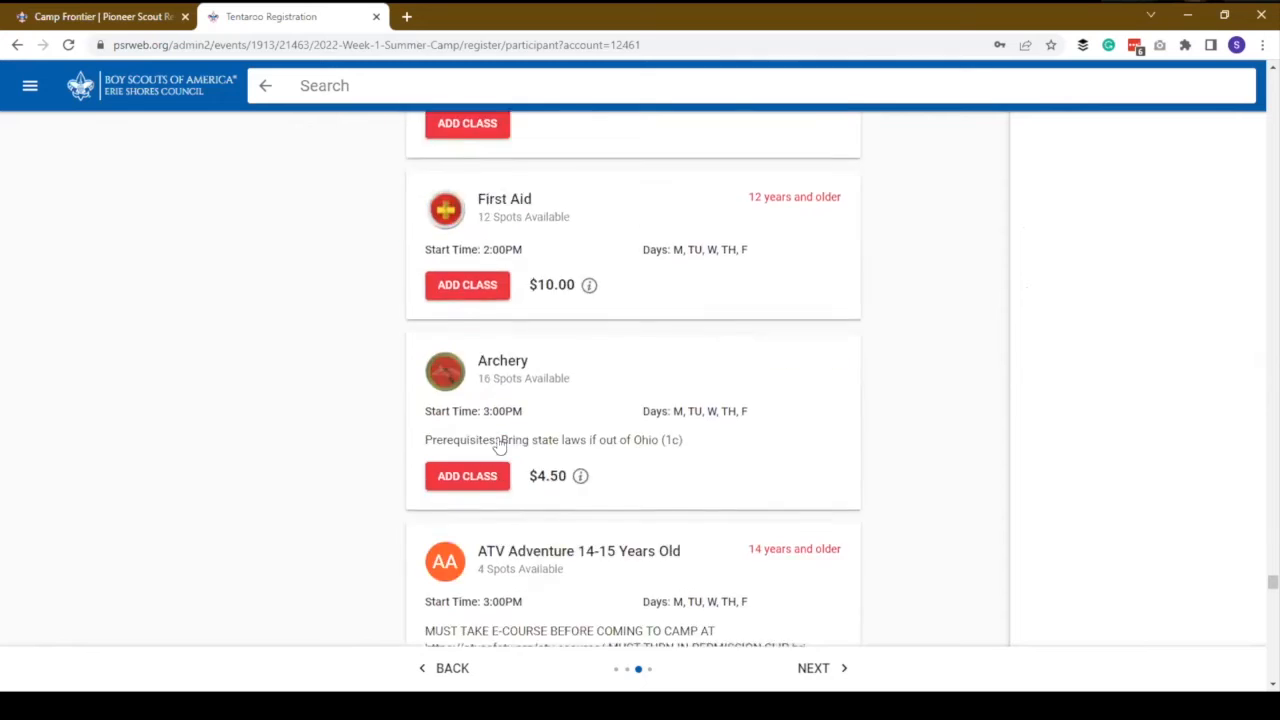
pyautogui.scroll(-2, 499, 440)
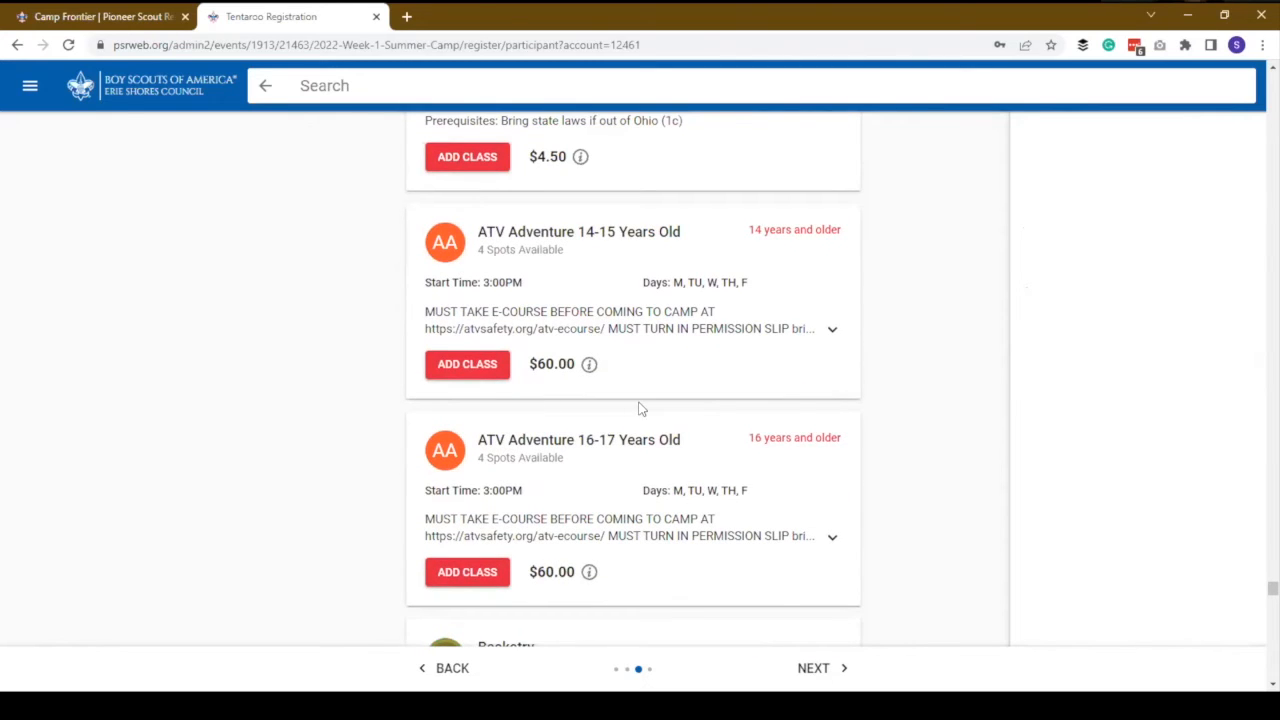
pyautogui.scroll(2, 640, 406)
pyautogui.scroll(3, 643, 412)
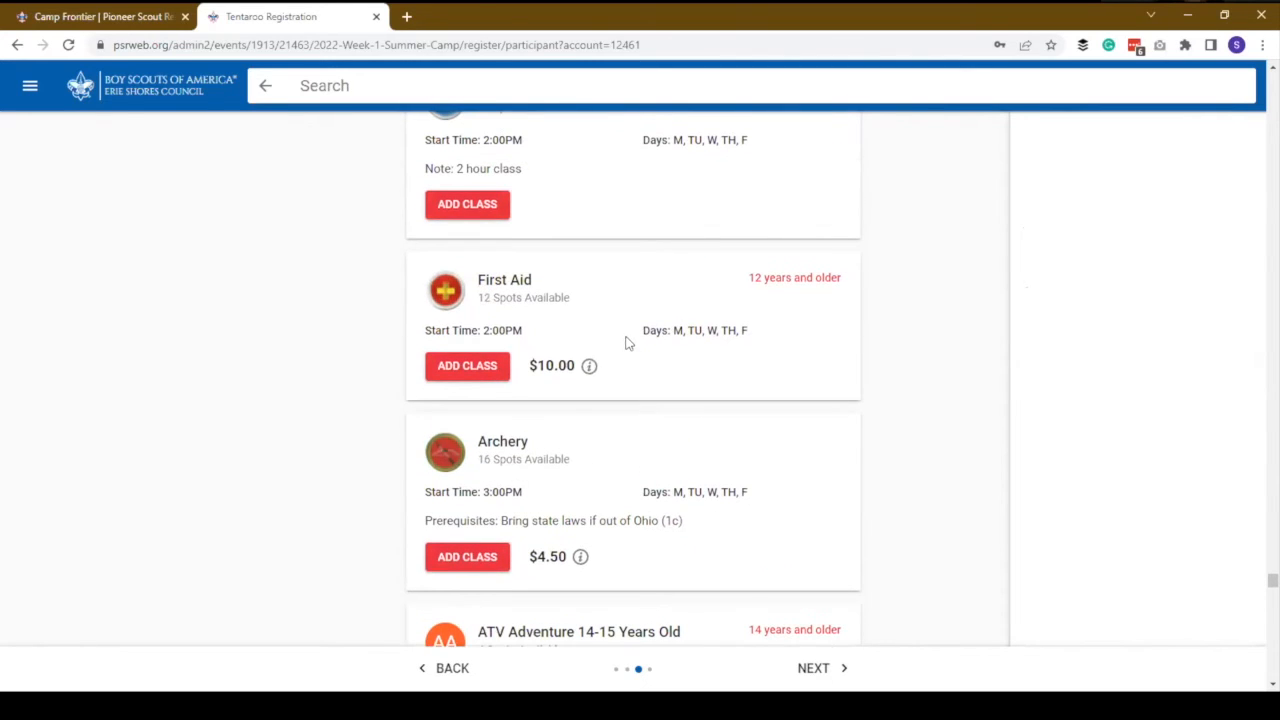
pyautogui.scroll(2, 632, 353)
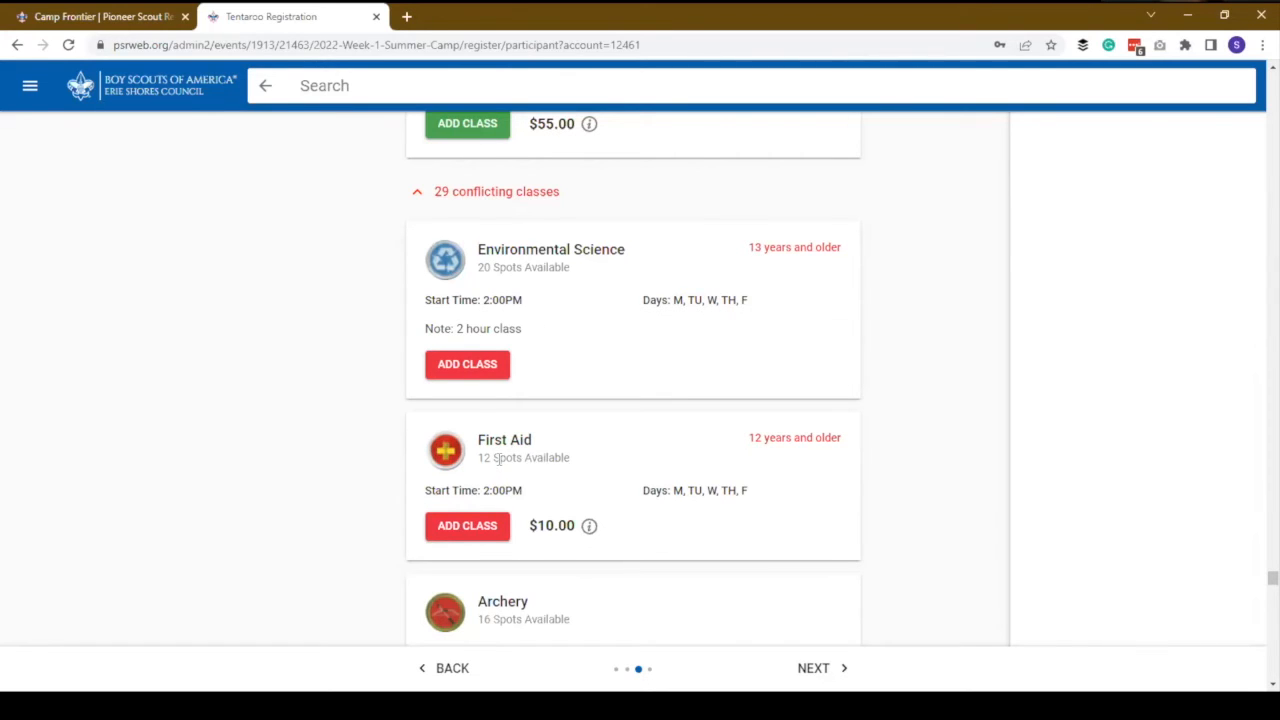
pyautogui.scroll(-10, 498, 458)
pyautogui.scroll(-3, 503, 468)
pyautogui.scroll(10, 505, 465)
pyautogui.scroll(7, 505, 465)
pyautogui.scroll(-4, 451, 383)
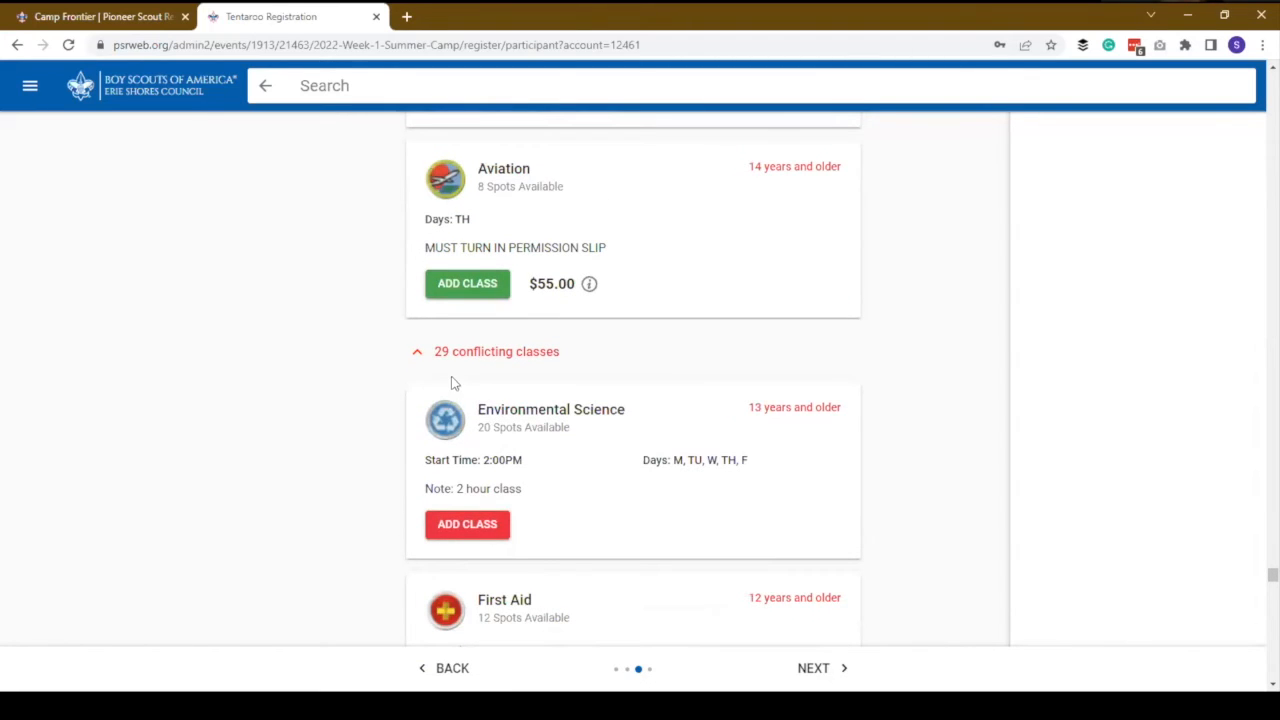
pyautogui.scroll(-10, 456, 384)
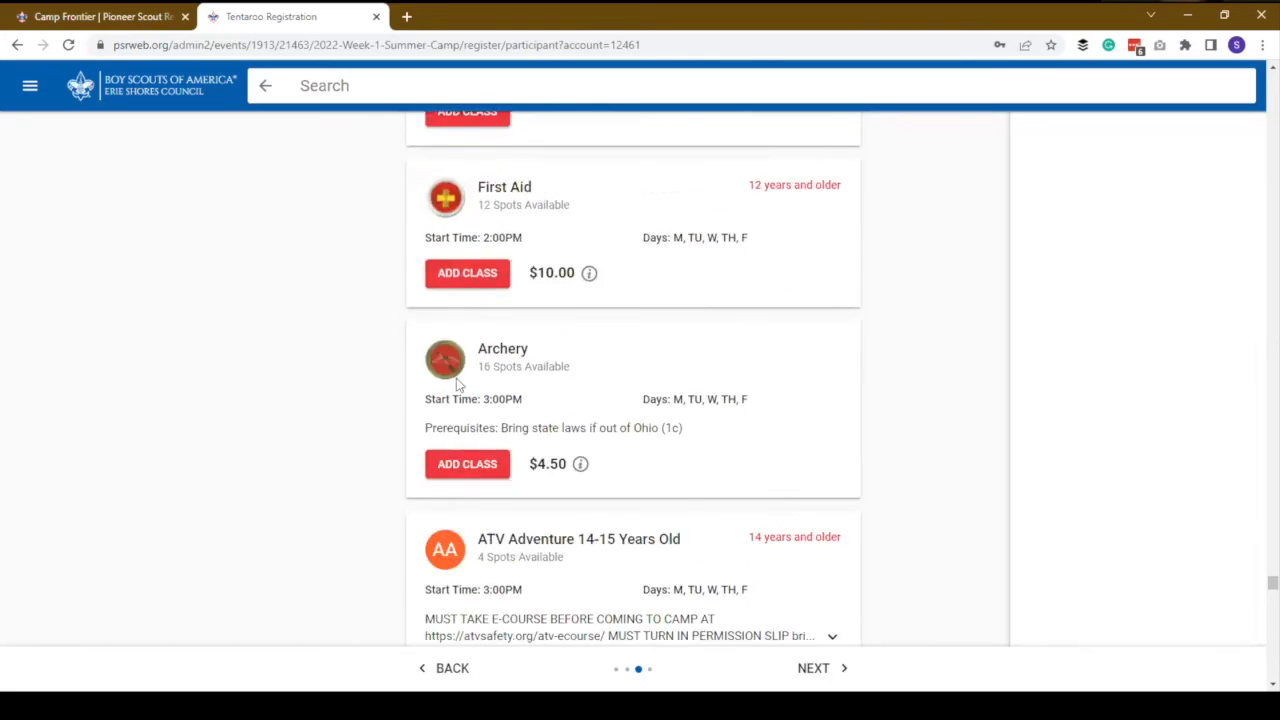
pyautogui.scroll(-1, 489, 428)
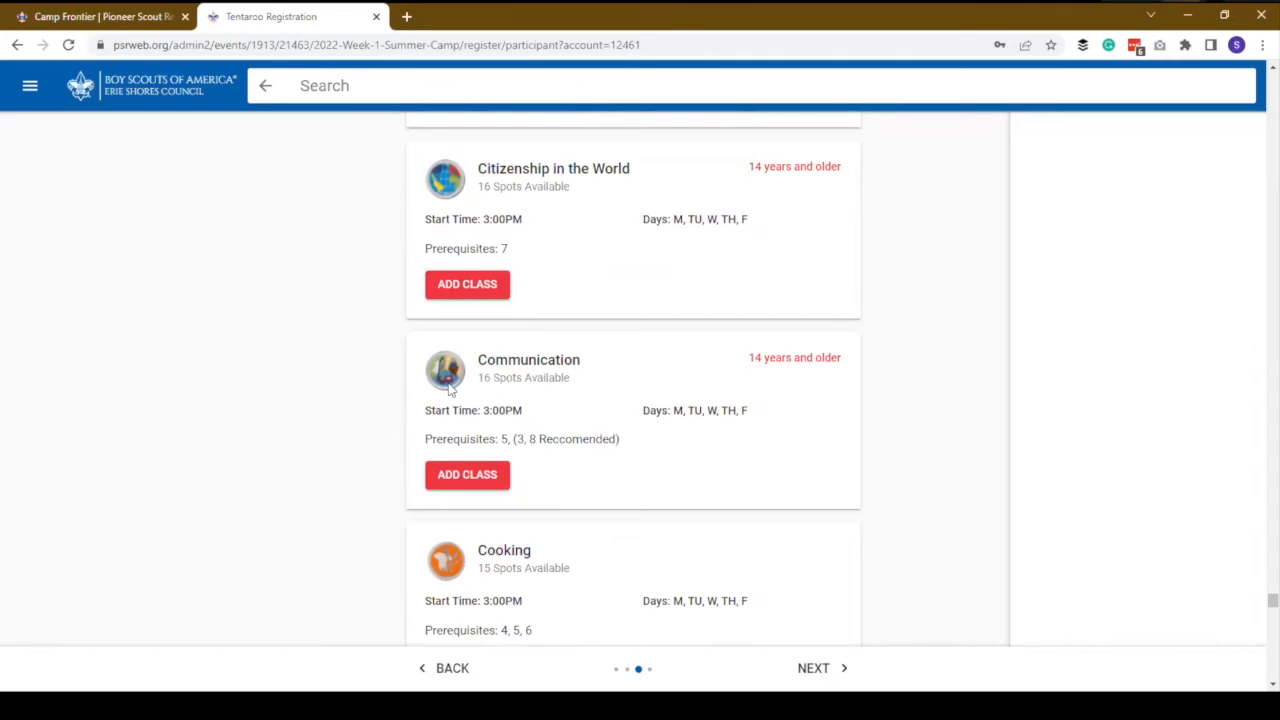
pyautogui.scroll(9, 355, 344)
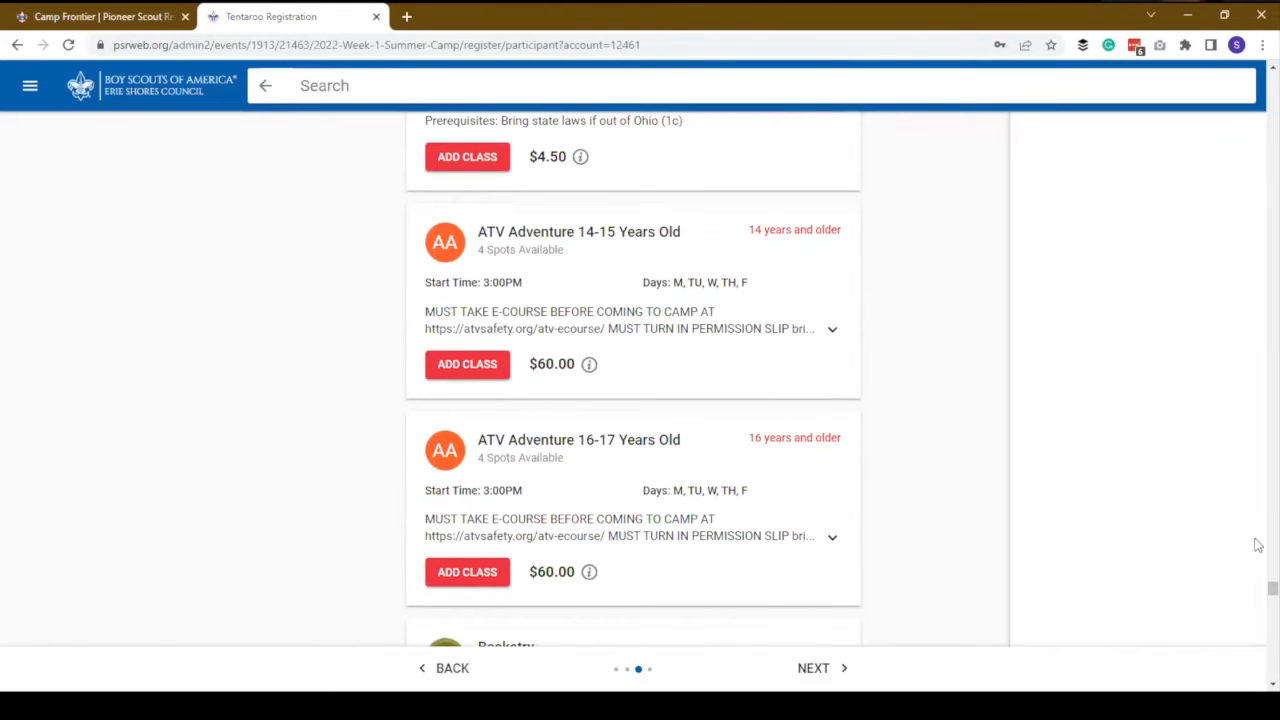
# - Search the classes for "com" and add the conflicting 3:00PM Communication class in place of the 3:00PM Archery class
pyautogui.moveTo(1270, 590); pyautogui.dragTo(1270, 88)
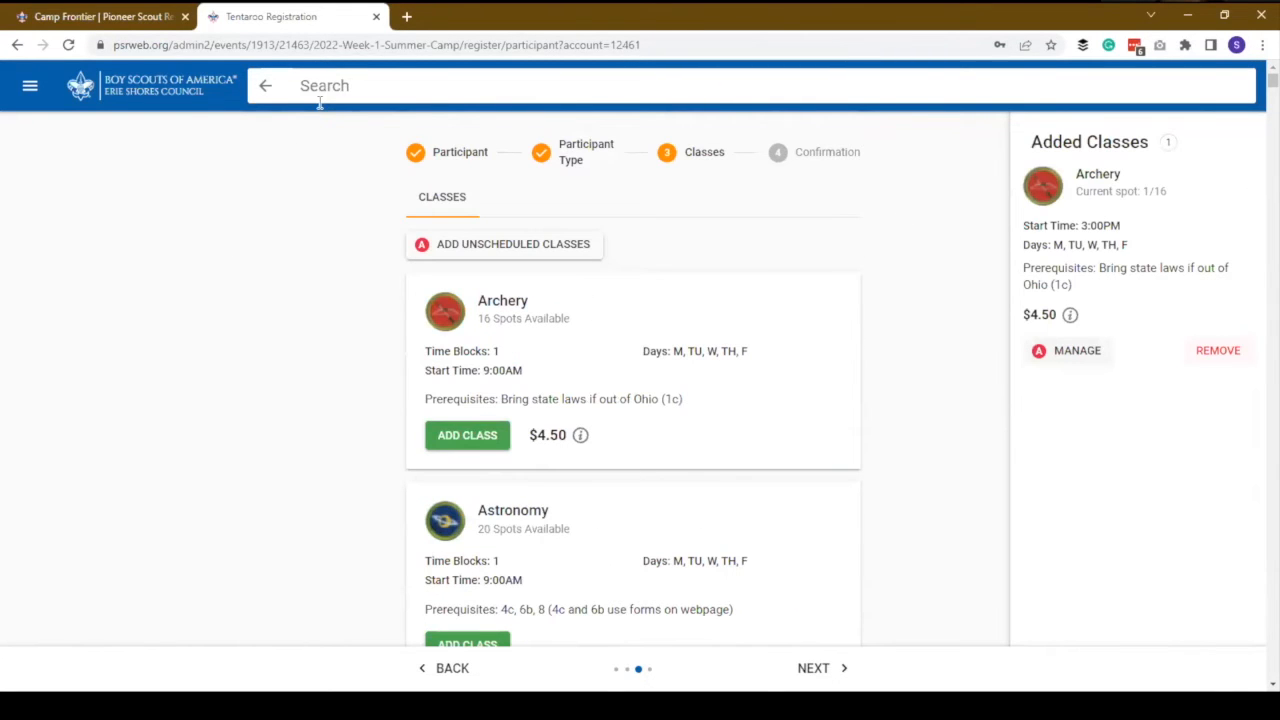
pyautogui.write('com')
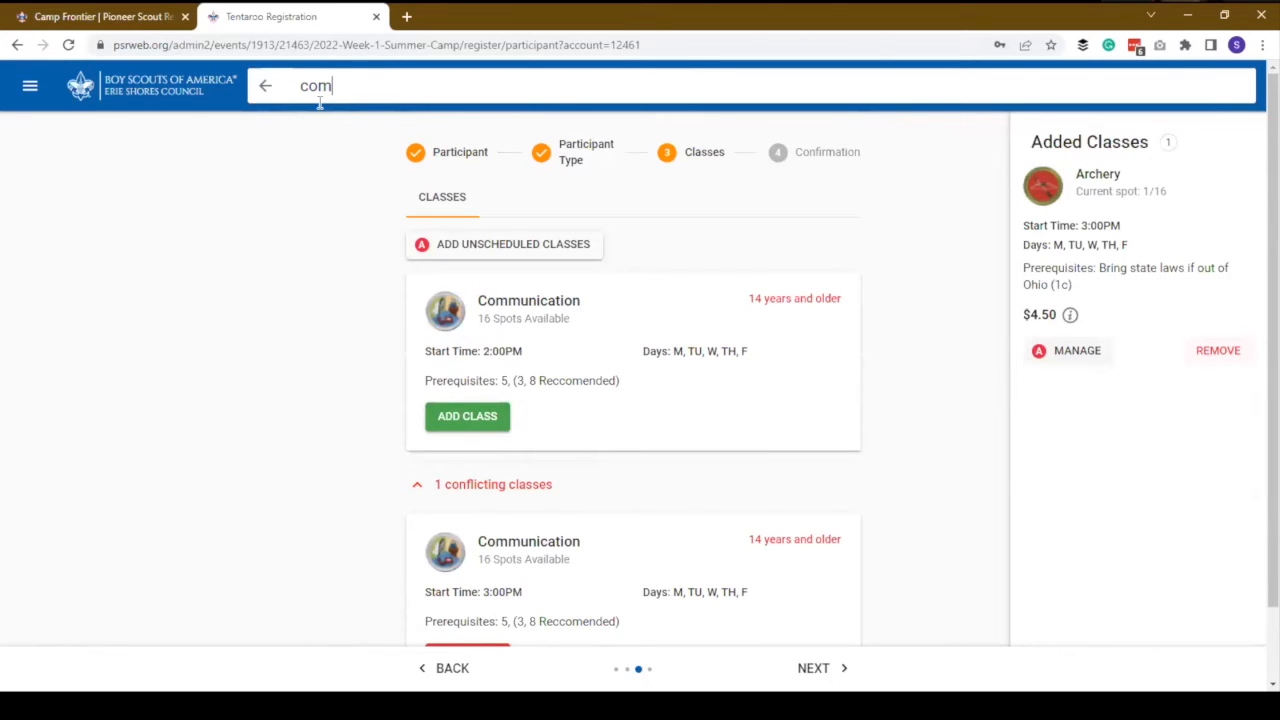
pyautogui.scroll(-1, 423, 354)
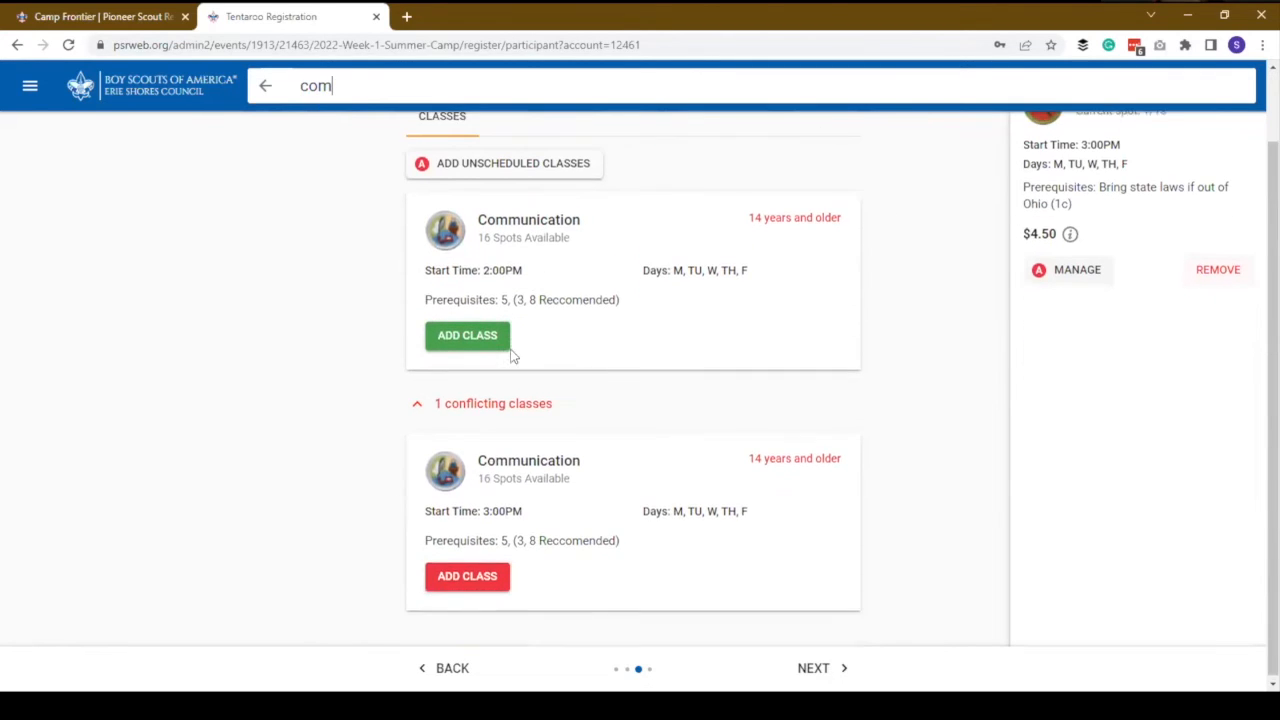
pyautogui.click(420, 404)
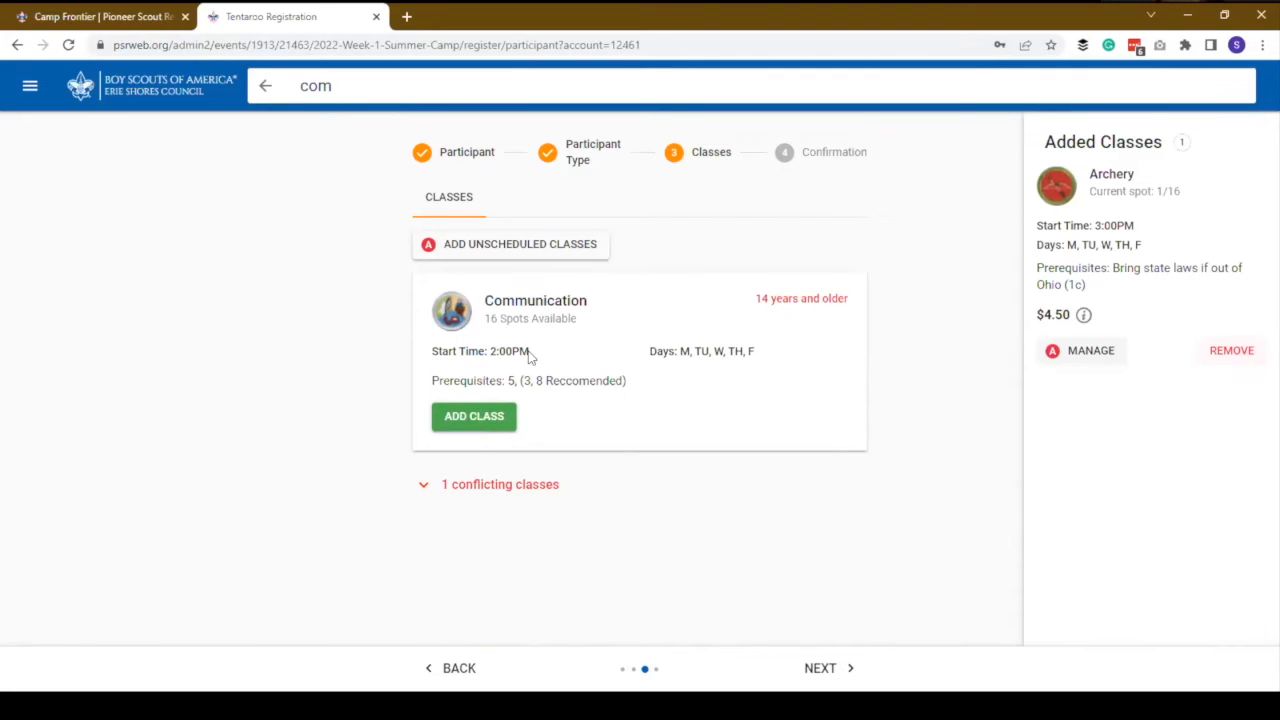
pyautogui.click(421, 487)
pyautogui.scroll(-1, 510, 480)
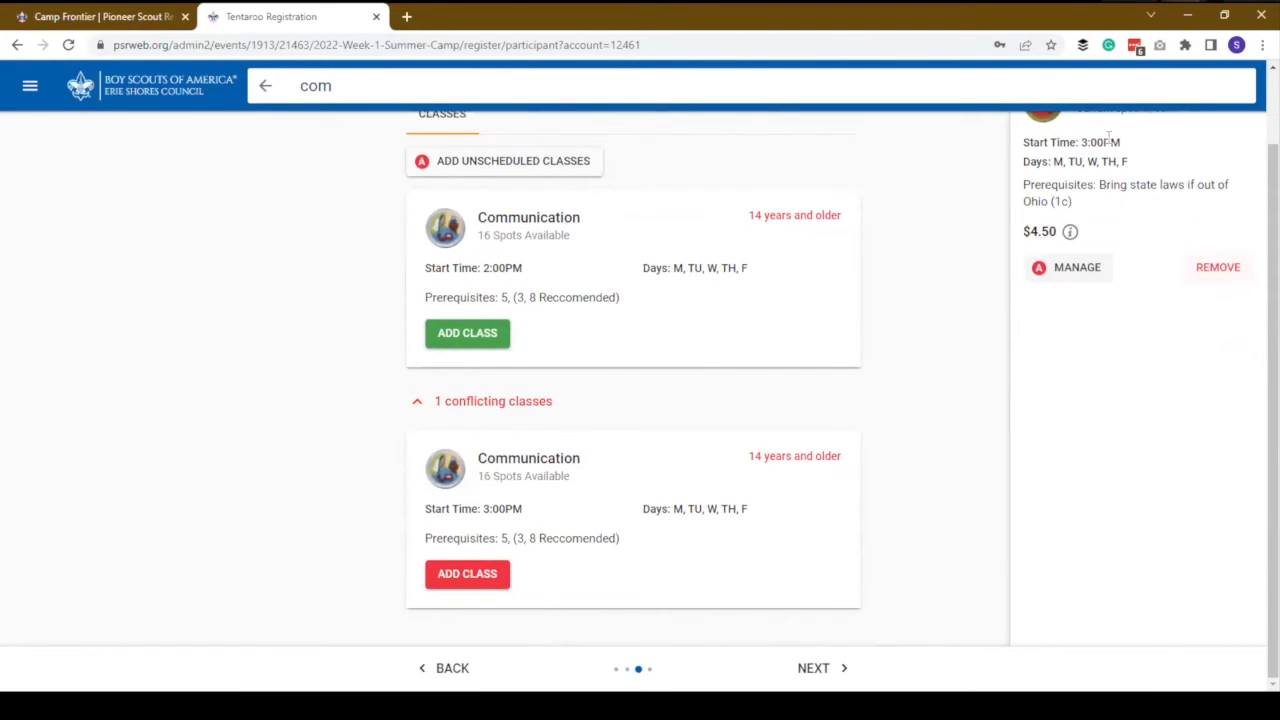
pyautogui.click(481, 580)
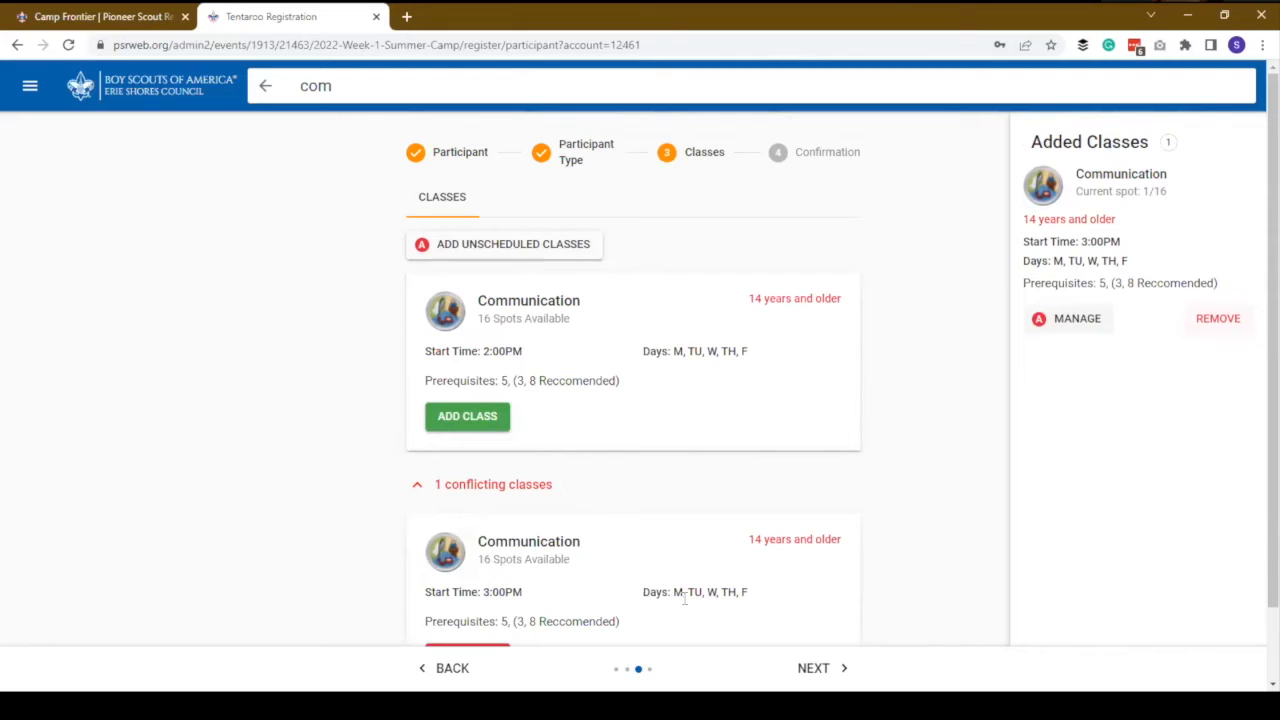
# - Collapse the conflicting classes and clear the search text to list all available classes again
pyautogui.click(408, 487)
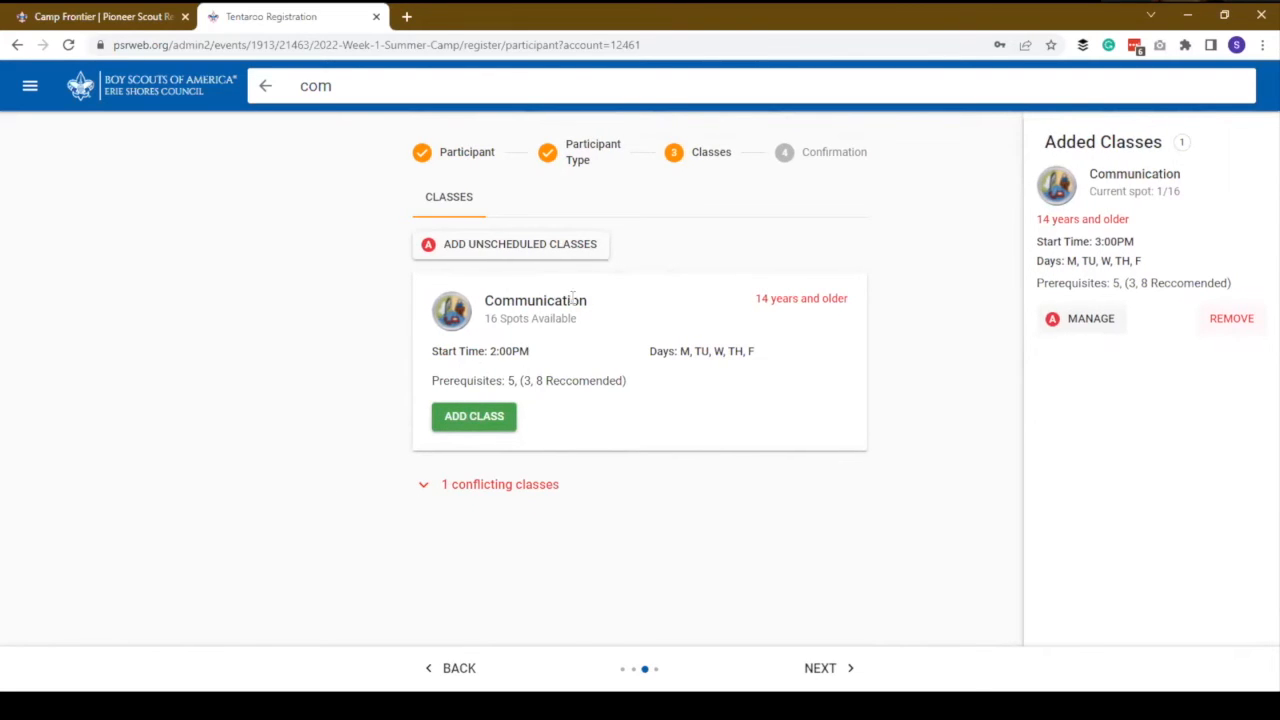
pyautogui.click(370, 92)
pyautogui.press('BackSpace')
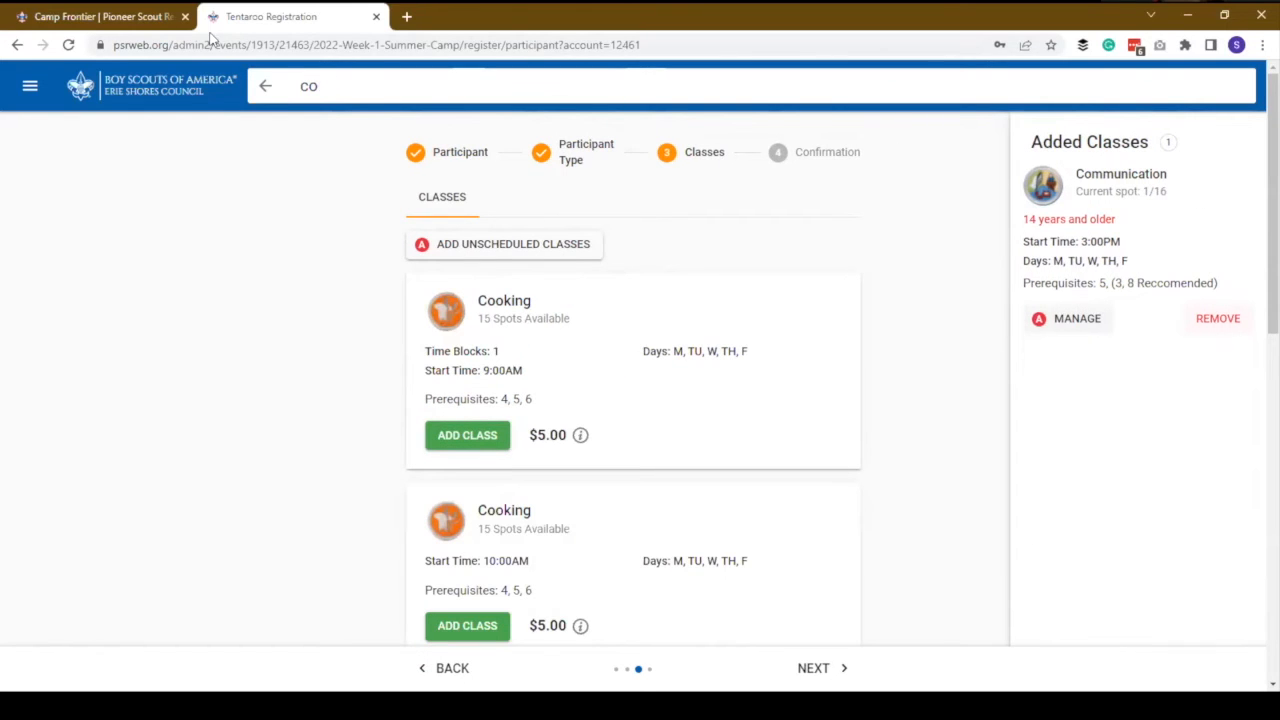
pyautogui.press('BackSpace')
pyautogui.press('BackSpace')
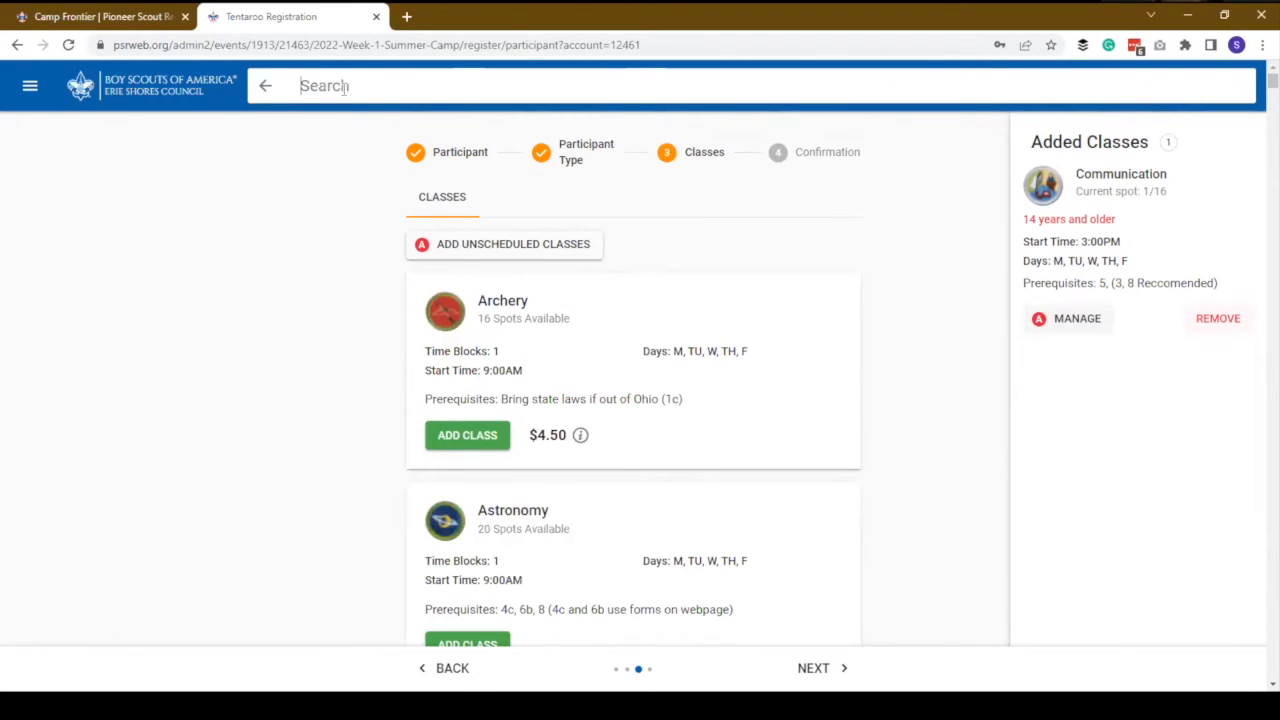
# - Add the 9:00AM Archery class and the 10:00AM Astronomy class for the participant
pyautogui.click(480, 437)
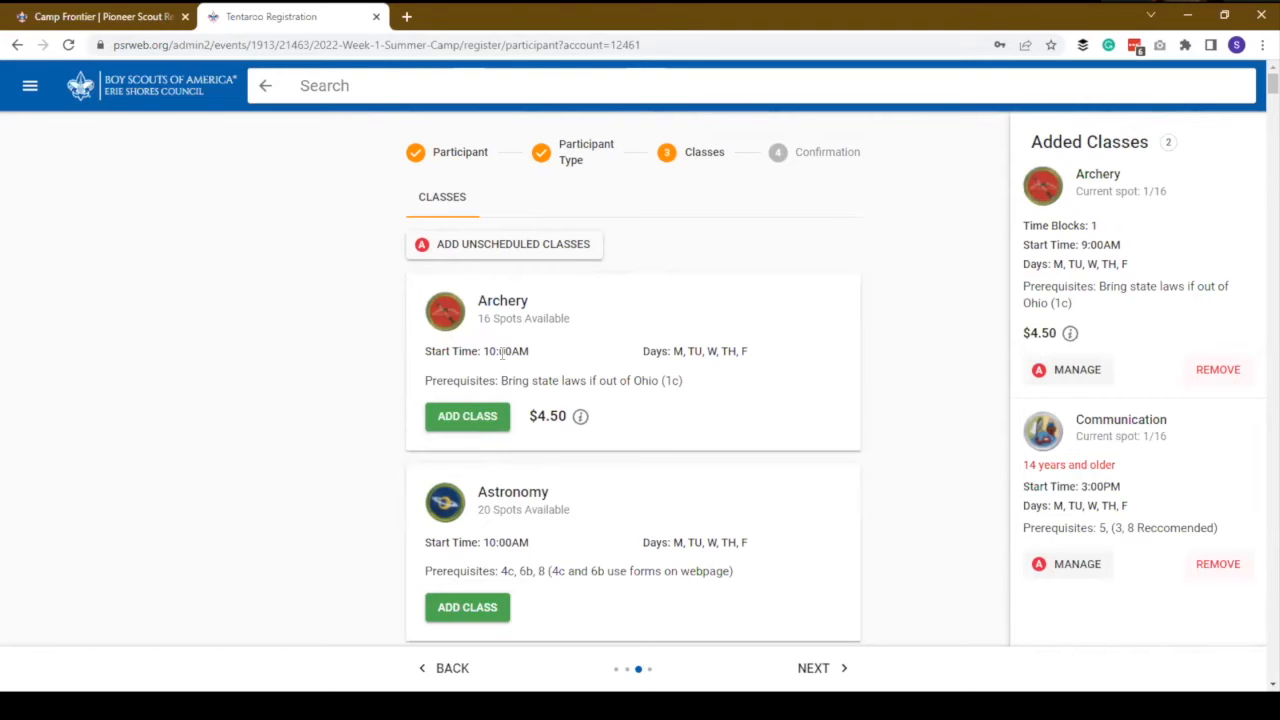
pyautogui.scroll(-3, 500, 358)
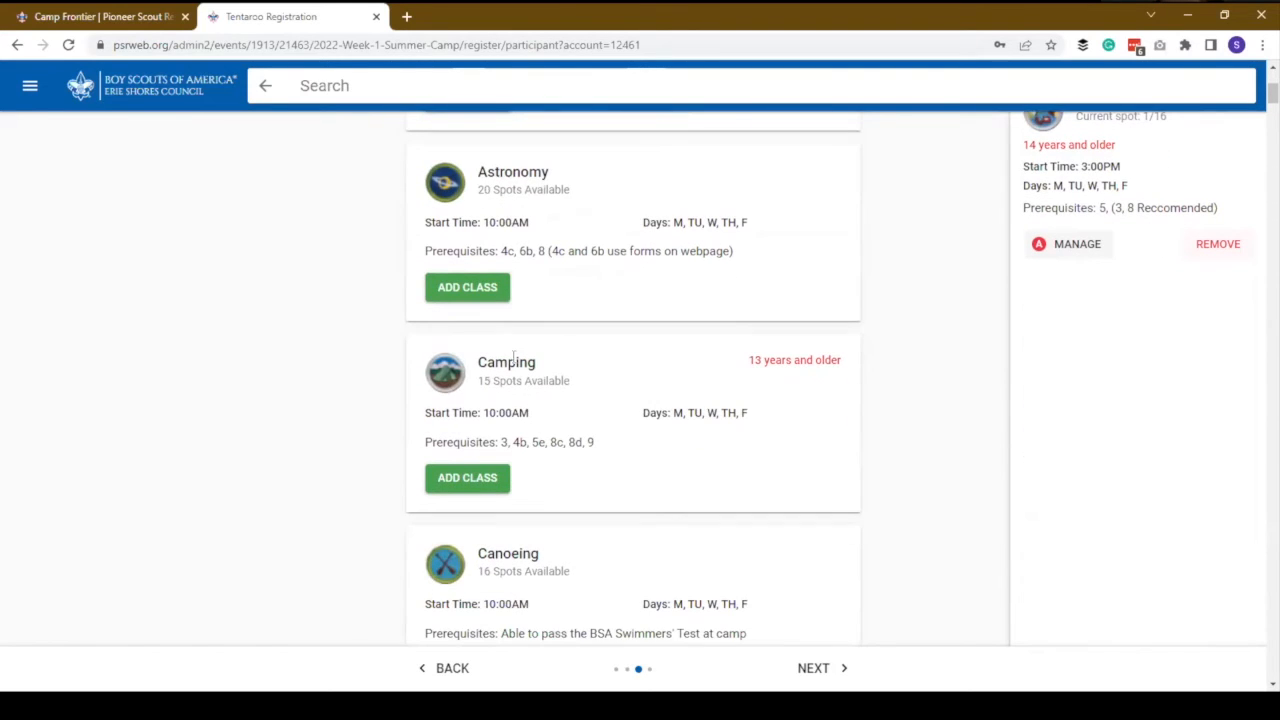
pyautogui.click(483, 289)
# - Review the age limits of the 11:00AM classes and add the 11:00AM Camping class for the participant
pyautogui.scroll(-4, 590, 275)
pyautogui.scroll(-3, 590, 272)
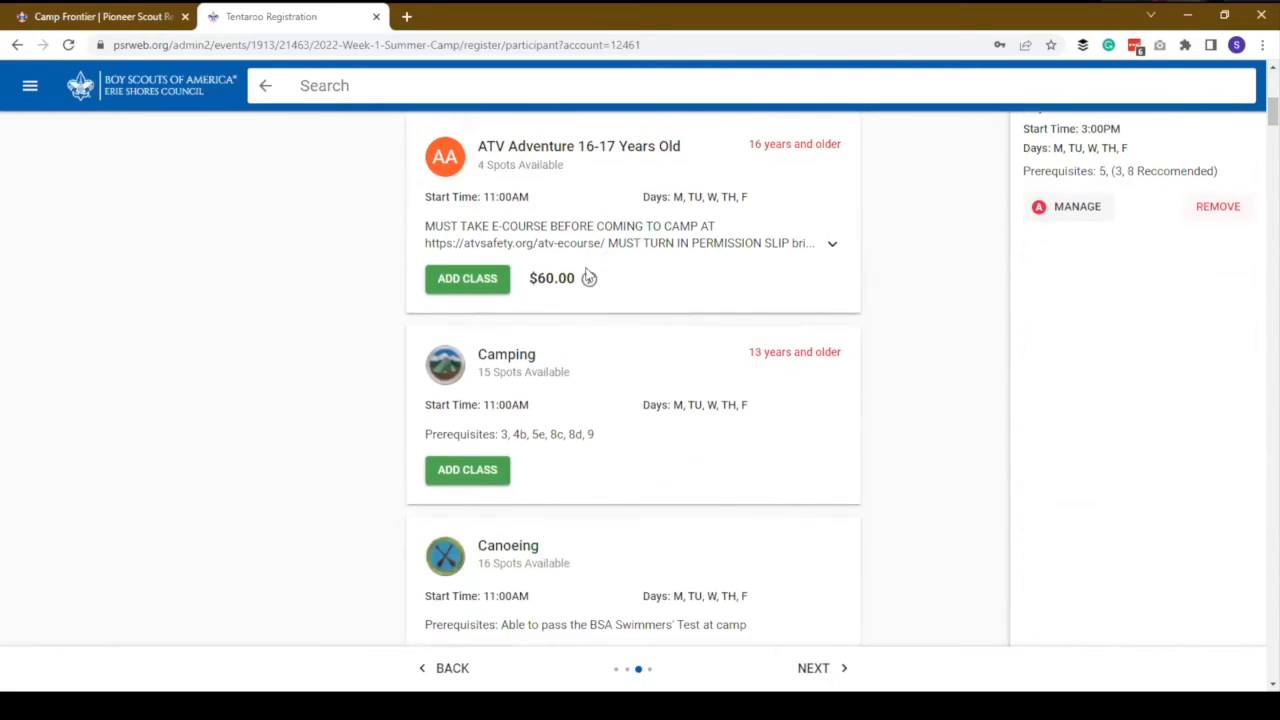
pyautogui.scroll(2, 590, 272)
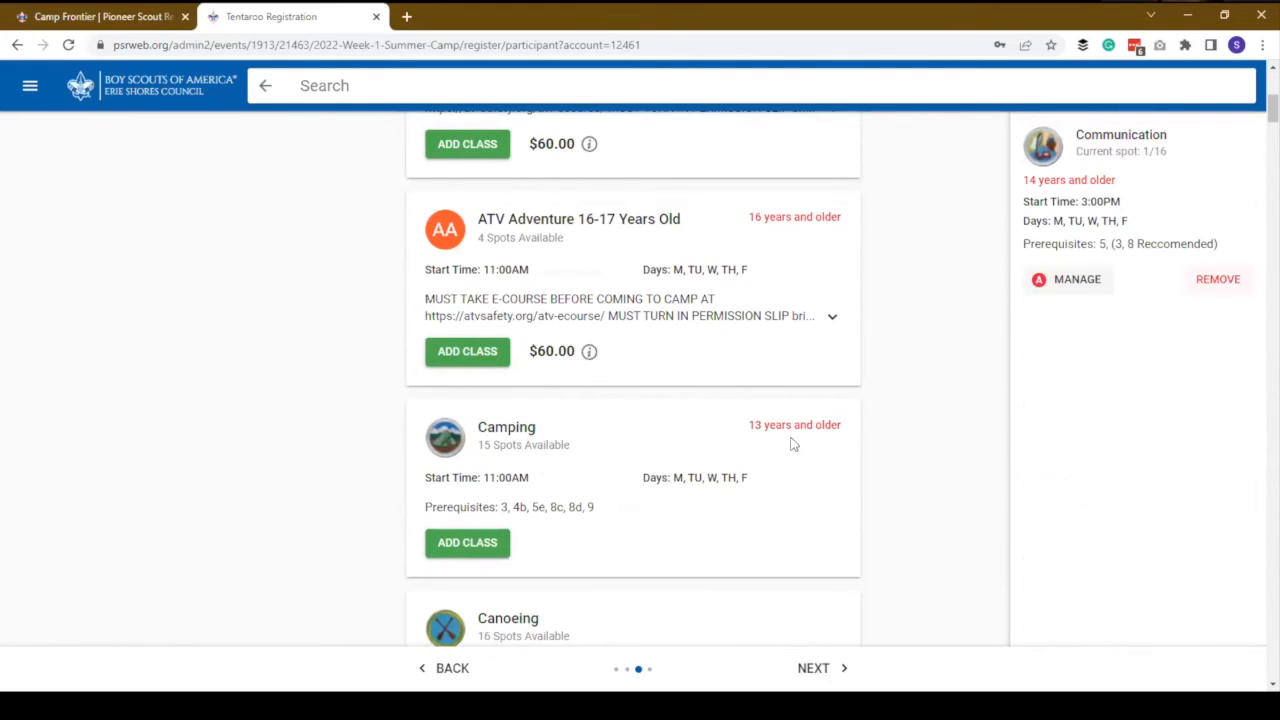
pyautogui.scroll(2, 840, 420)
pyautogui.scroll(1, 765, 217)
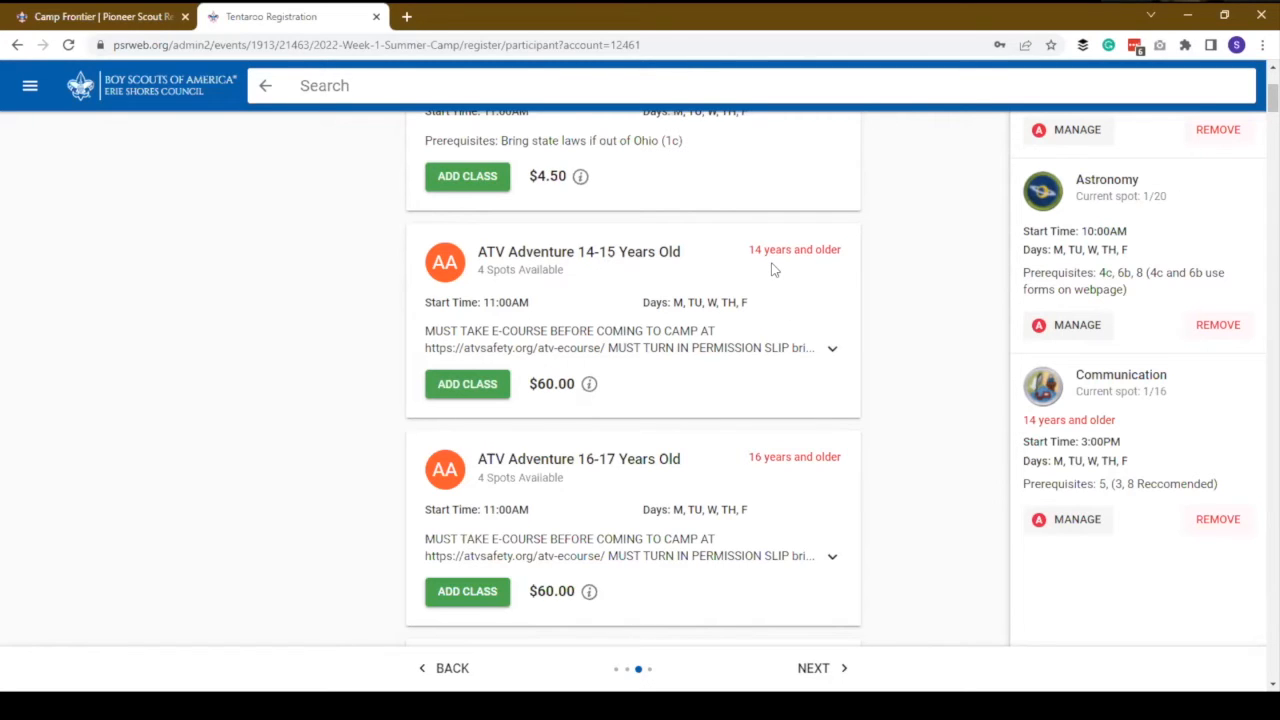
pyautogui.scroll(-2, 805, 280)
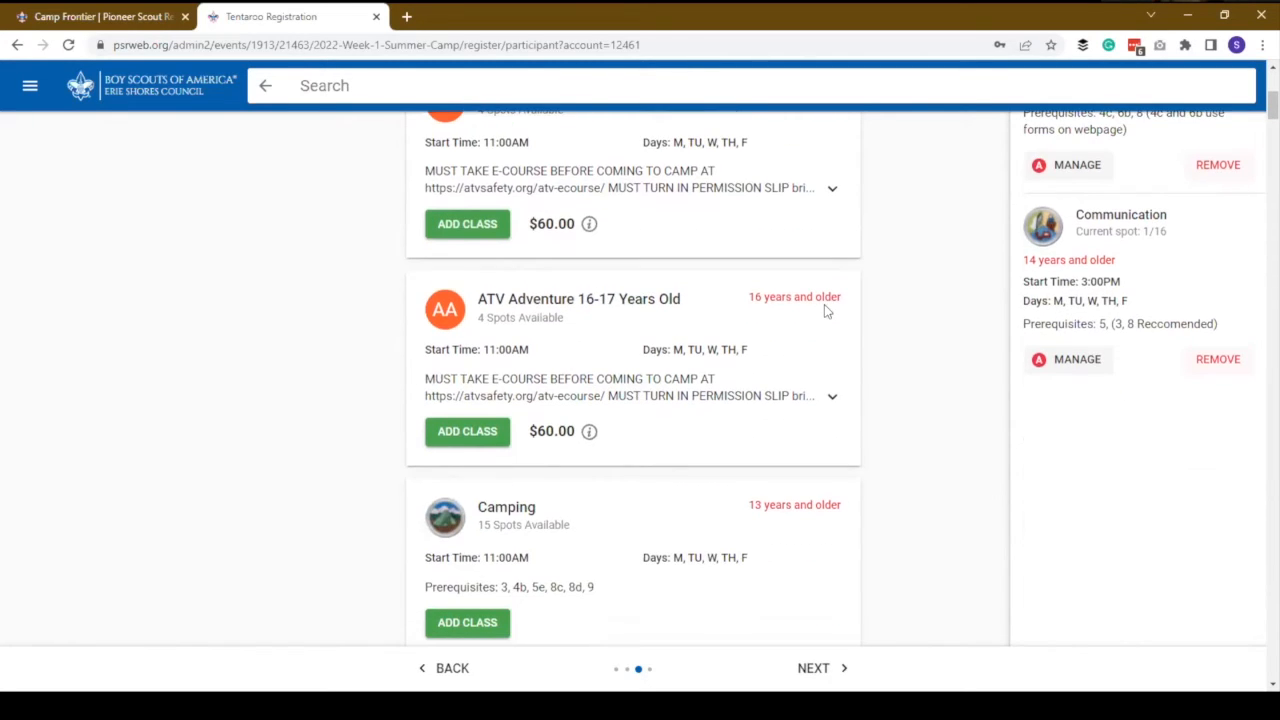
pyautogui.scroll(-2, 820, 298)
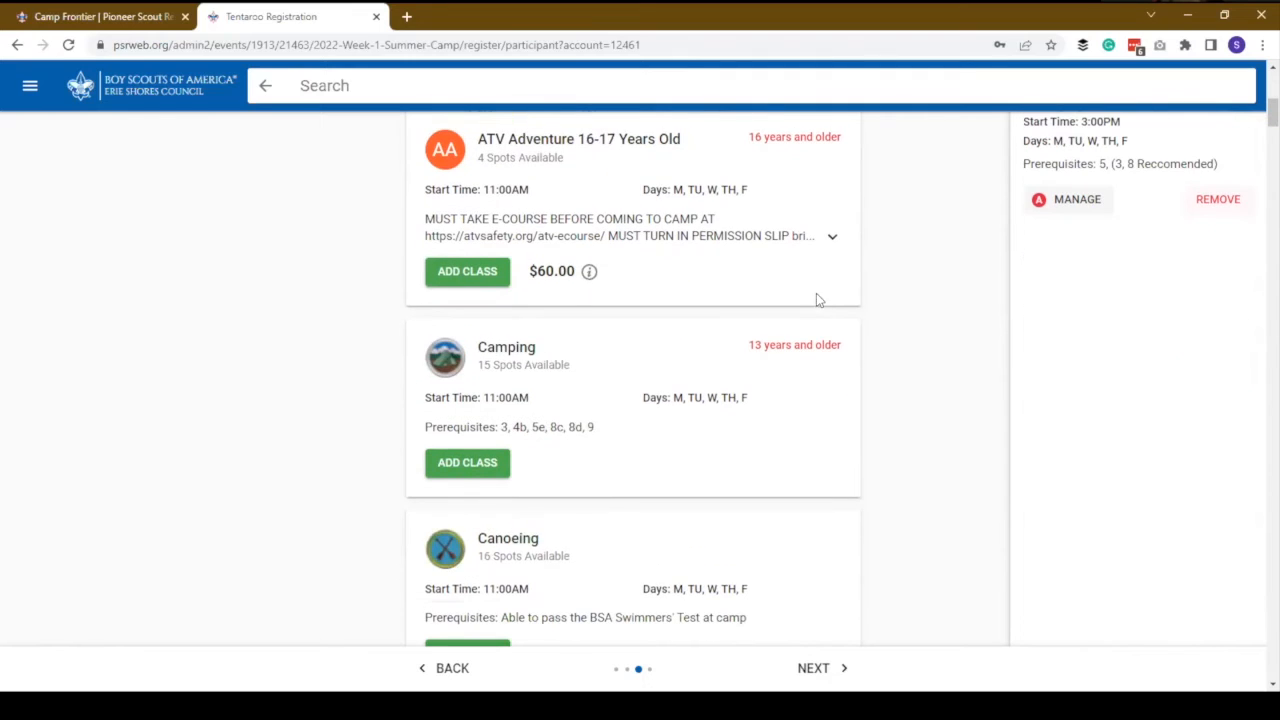
pyautogui.click(465, 467)
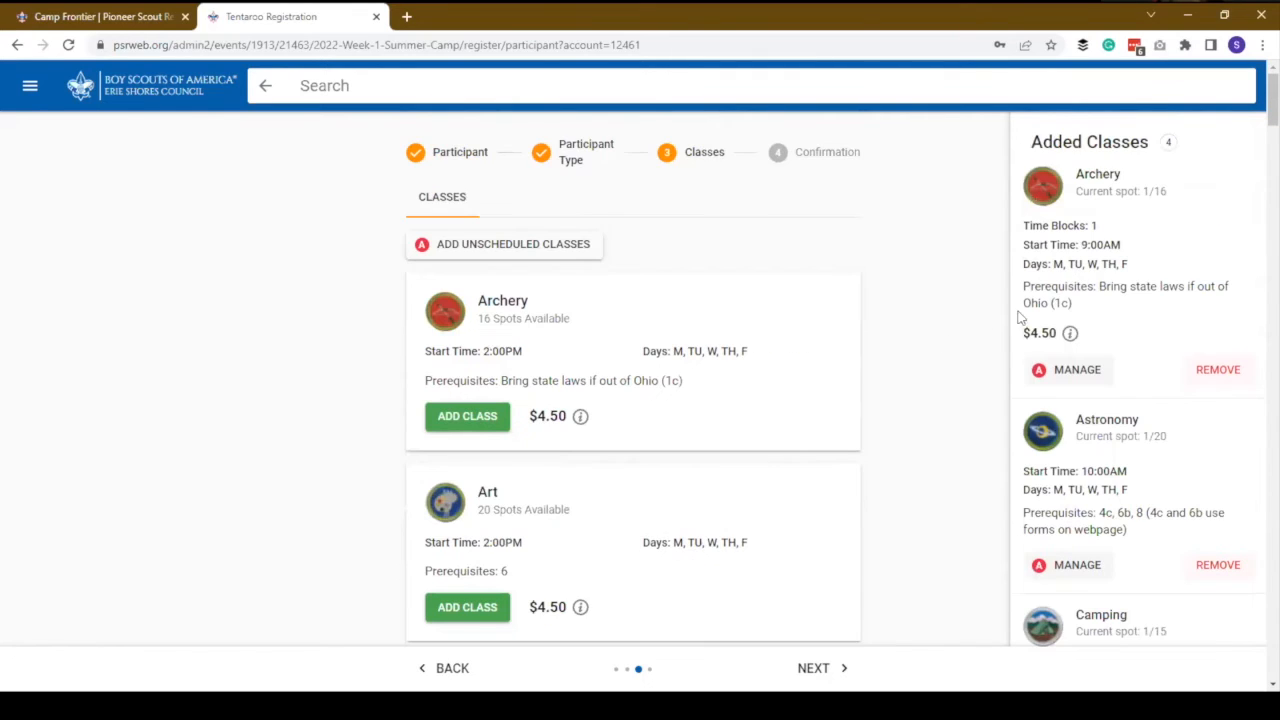
# - Add the 2:00PM Art class for the participant and review the list of added classes
pyautogui.scroll(-3, 1140, 320)
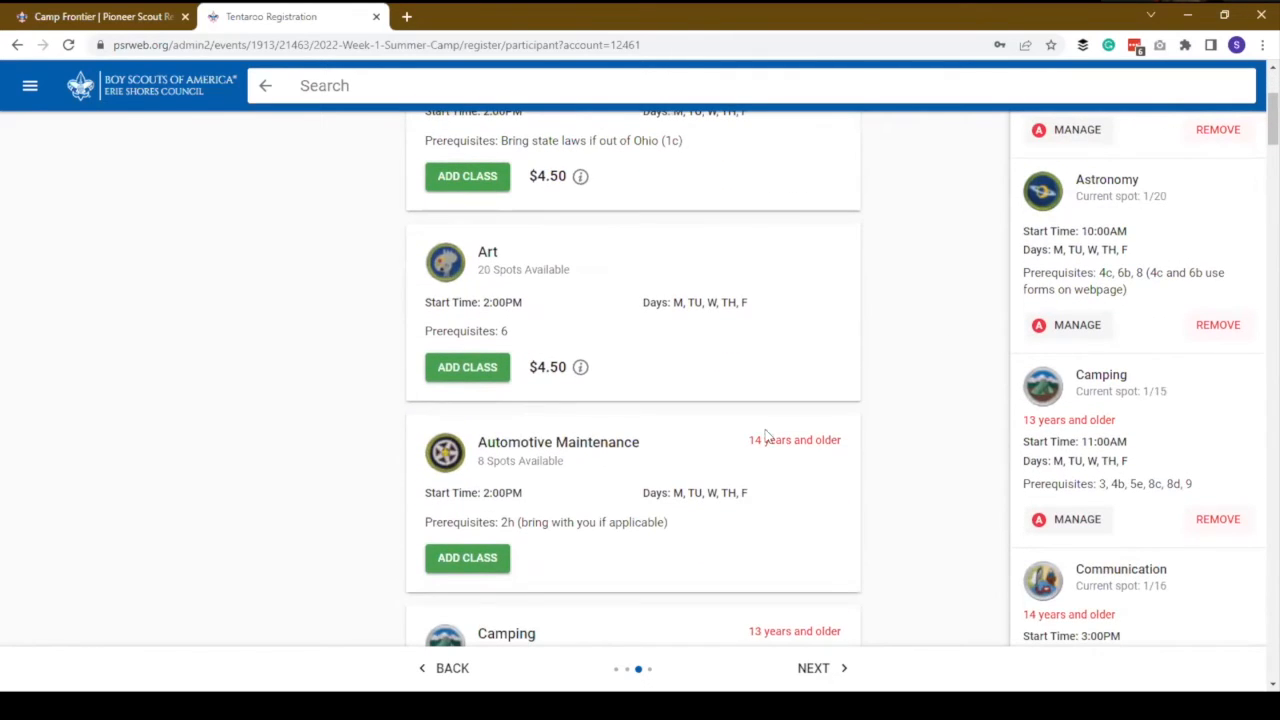
pyautogui.scroll(-1, 735, 438)
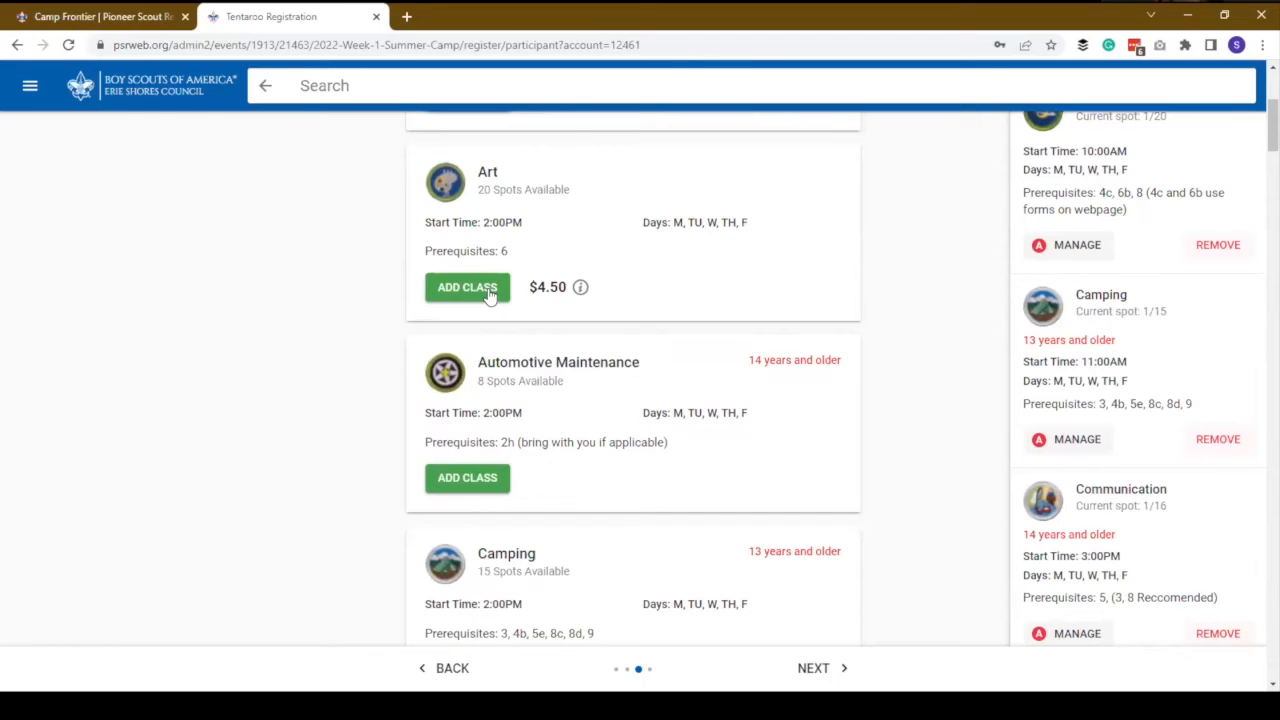
pyautogui.click(490, 296)
pyautogui.scroll(-1, 1212, 330)
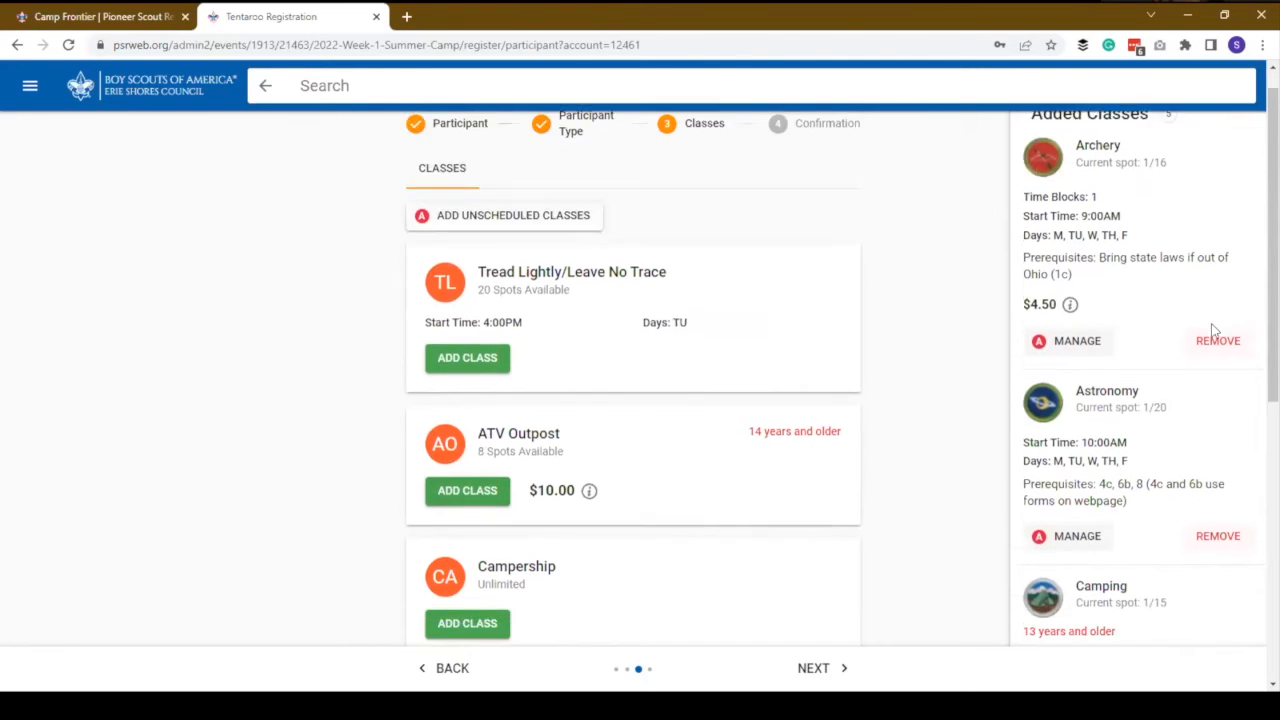
pyautogui.scroll(-6, 1212, 330)
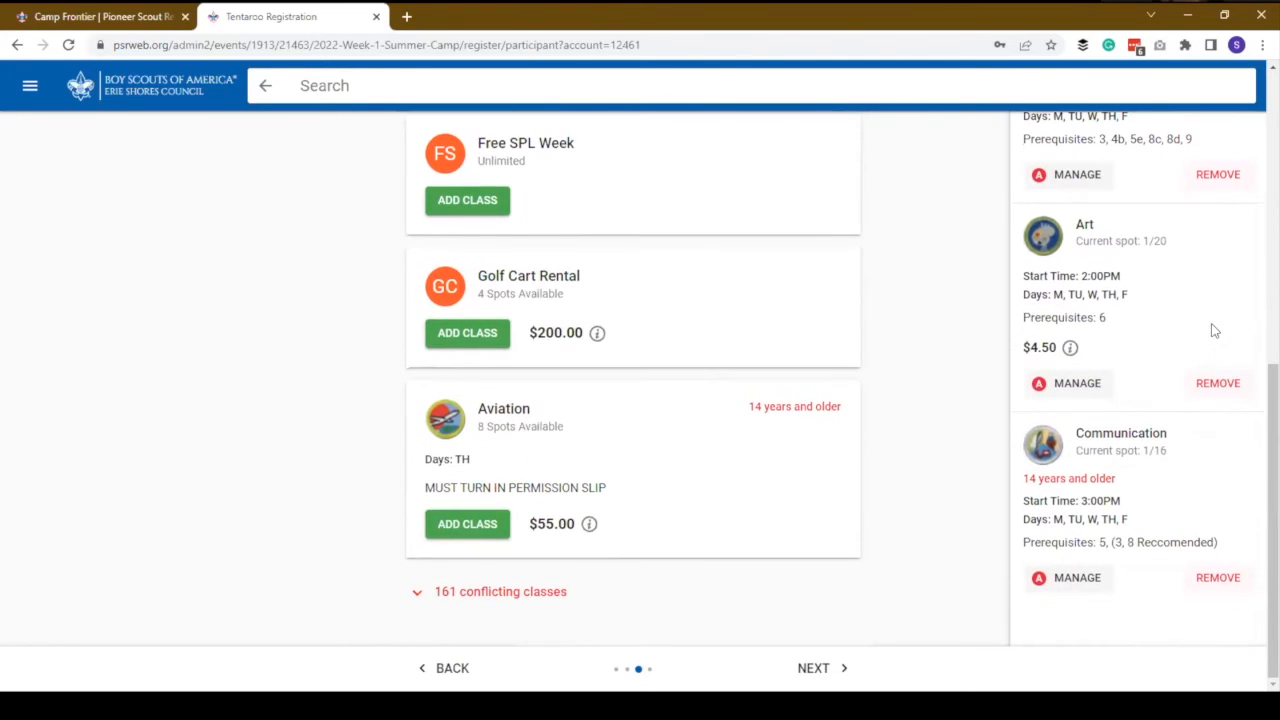
pyautogui.scroll(7, 1212, 330)
# - Complete the participant's registration, keeping the minimum required payment option, and review the entries in the cart
pyautogui.click(822, 681)
pyautogui.scroll(-1, 698, 398)
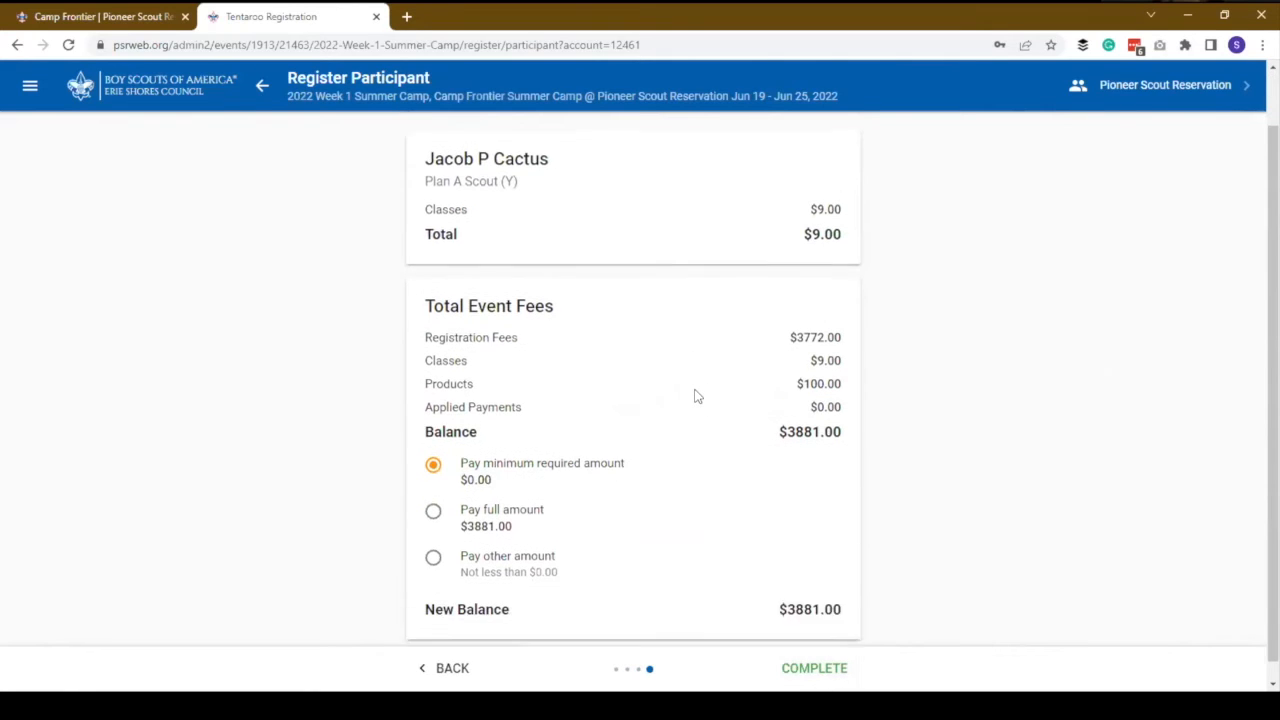
pyautogui.scroll(-1, 698, 397)
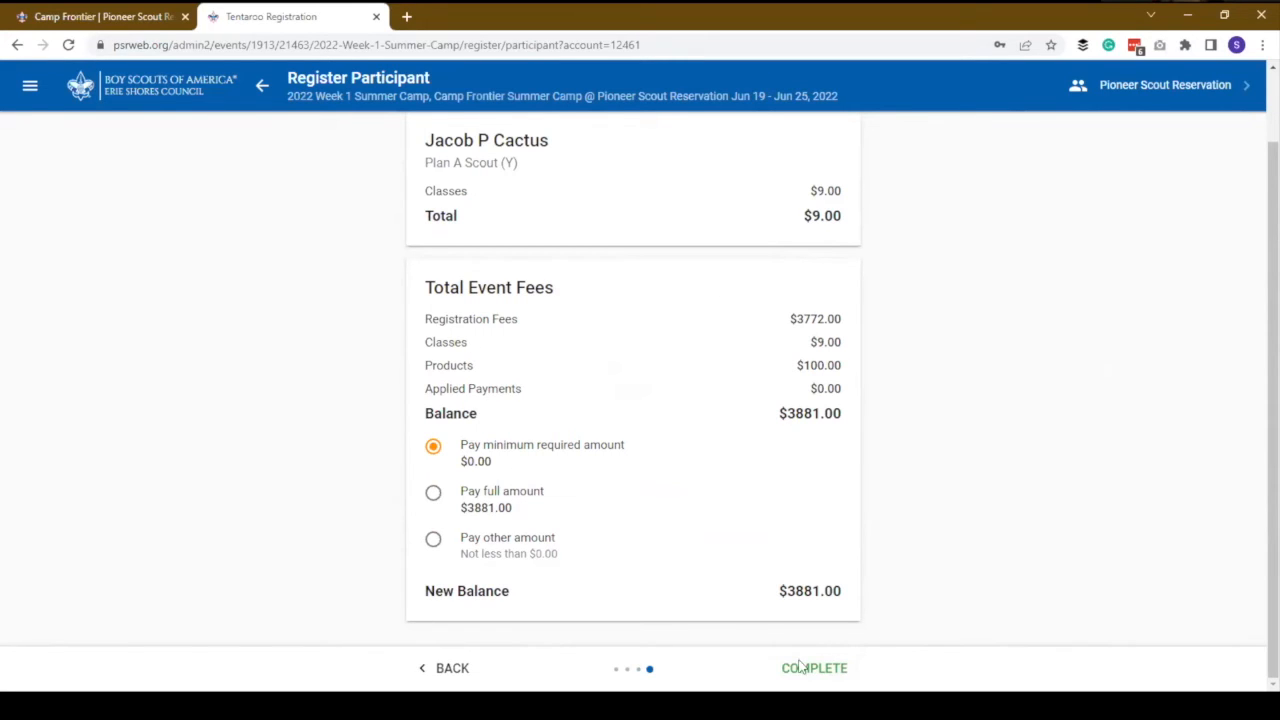
pyautogui.click(836, 670)
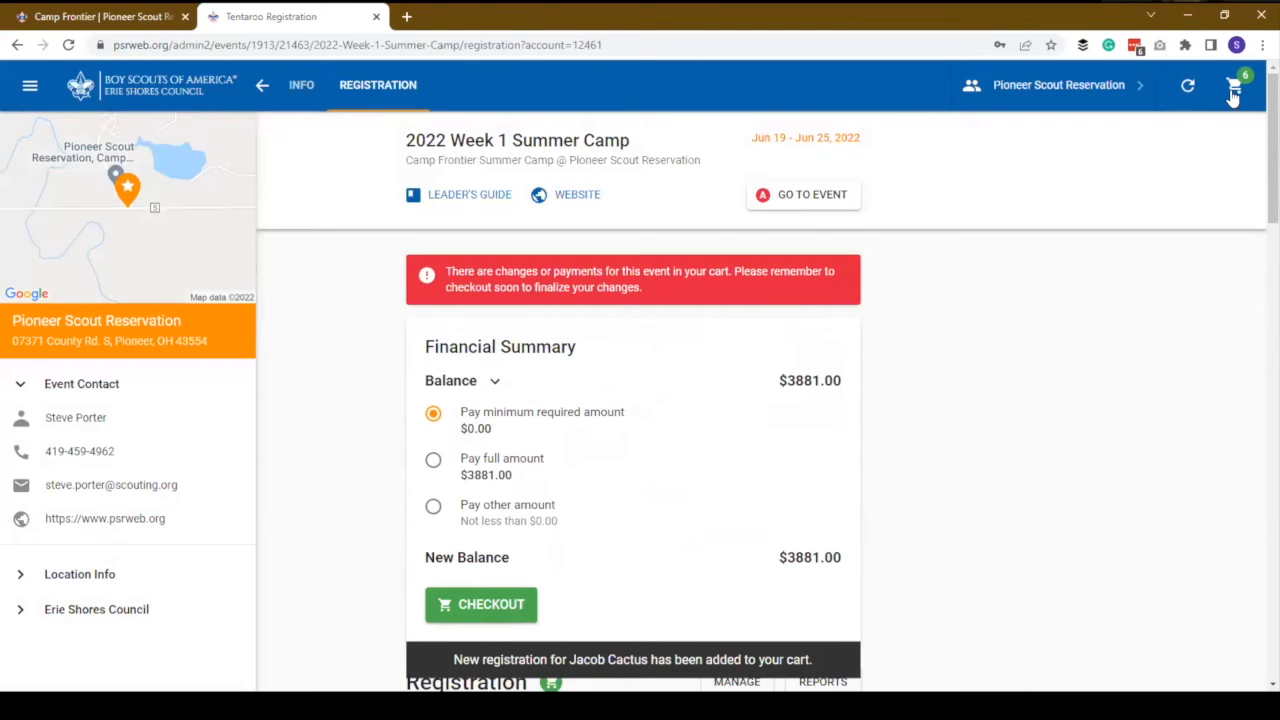
pyautogui.click(1235, 90)
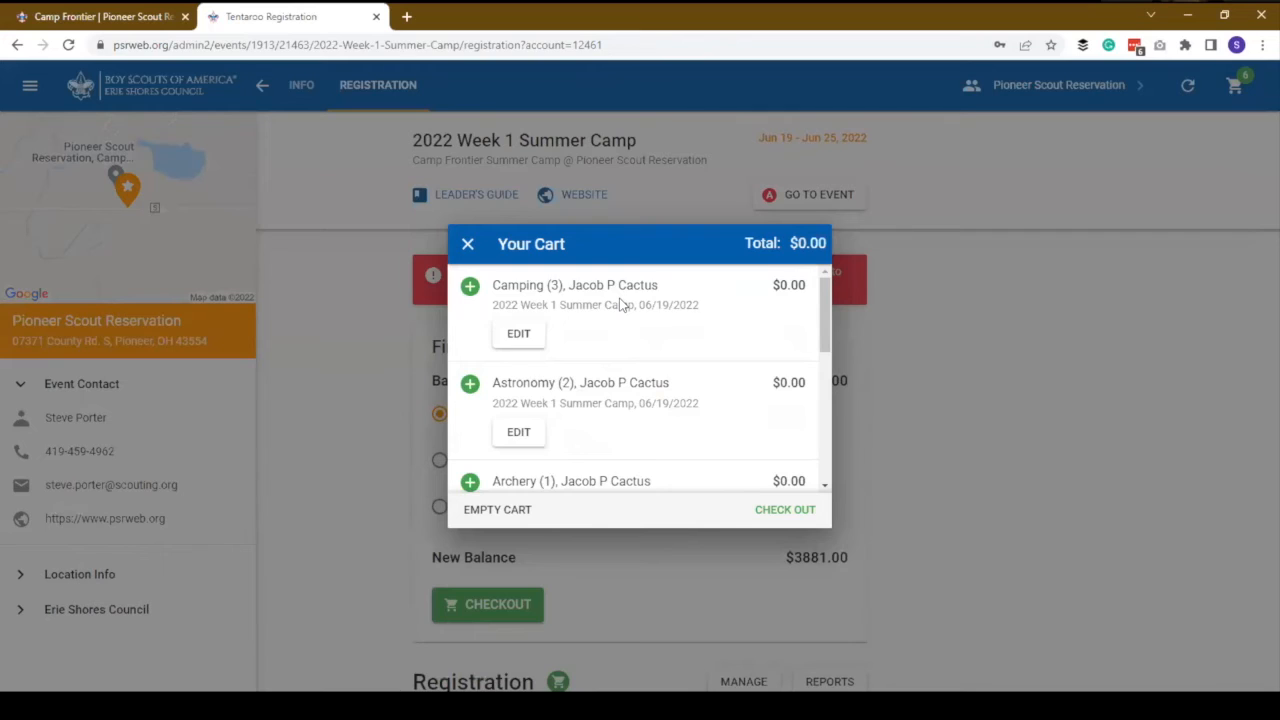
pyautogui.scroll(-5, 620, 304)
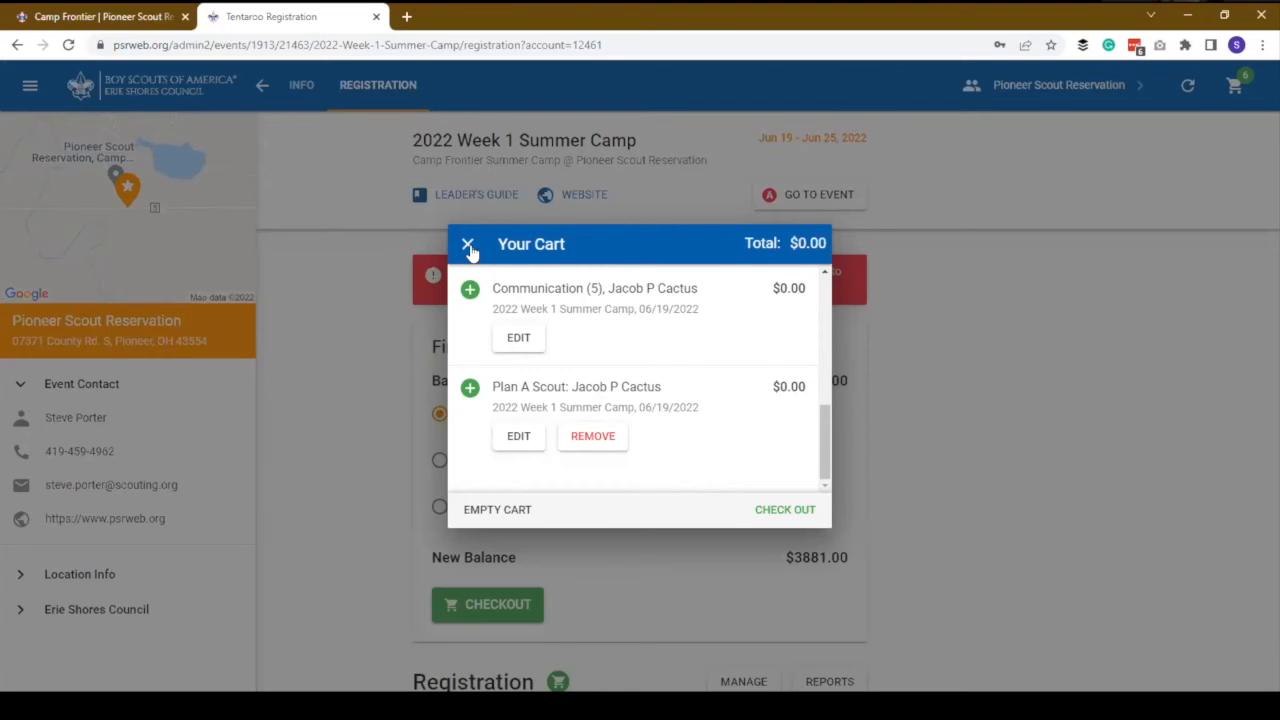
# - Close the cart, view the participant selection for another registration, and return to the event's registration page
pyautogui.click(468, 245)
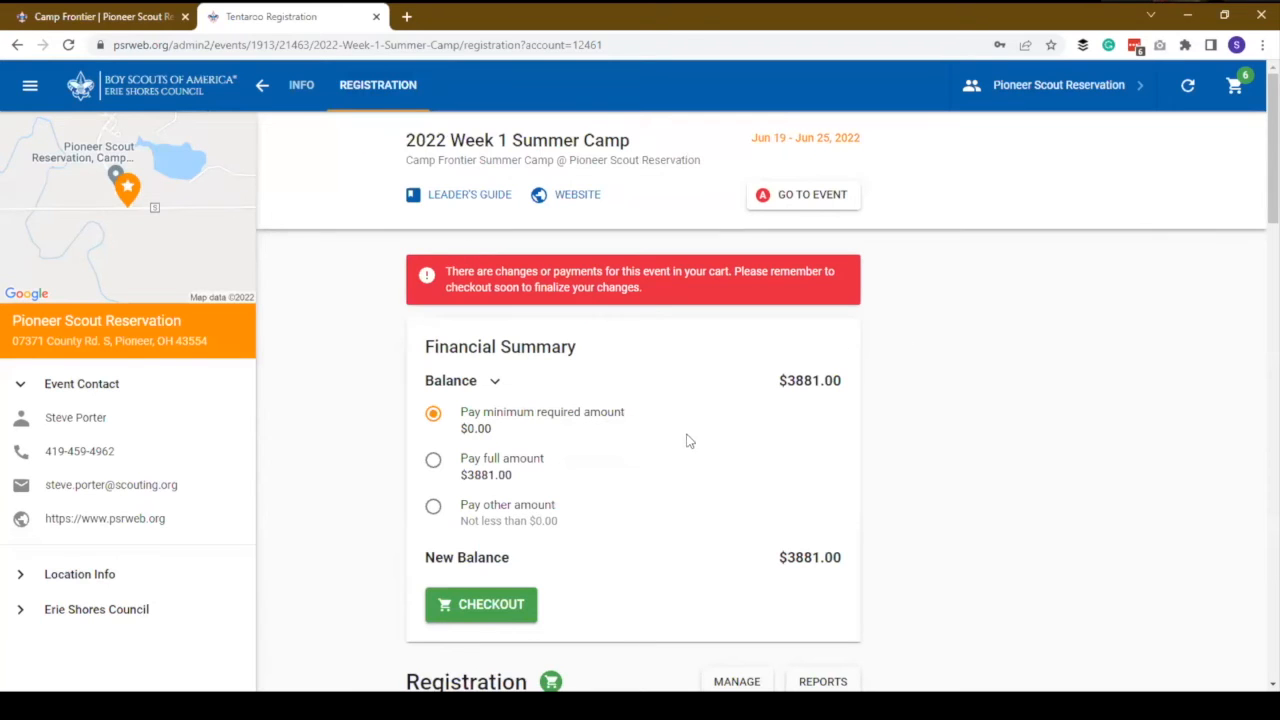
pyautogui.scroll(-5, 688, 437)
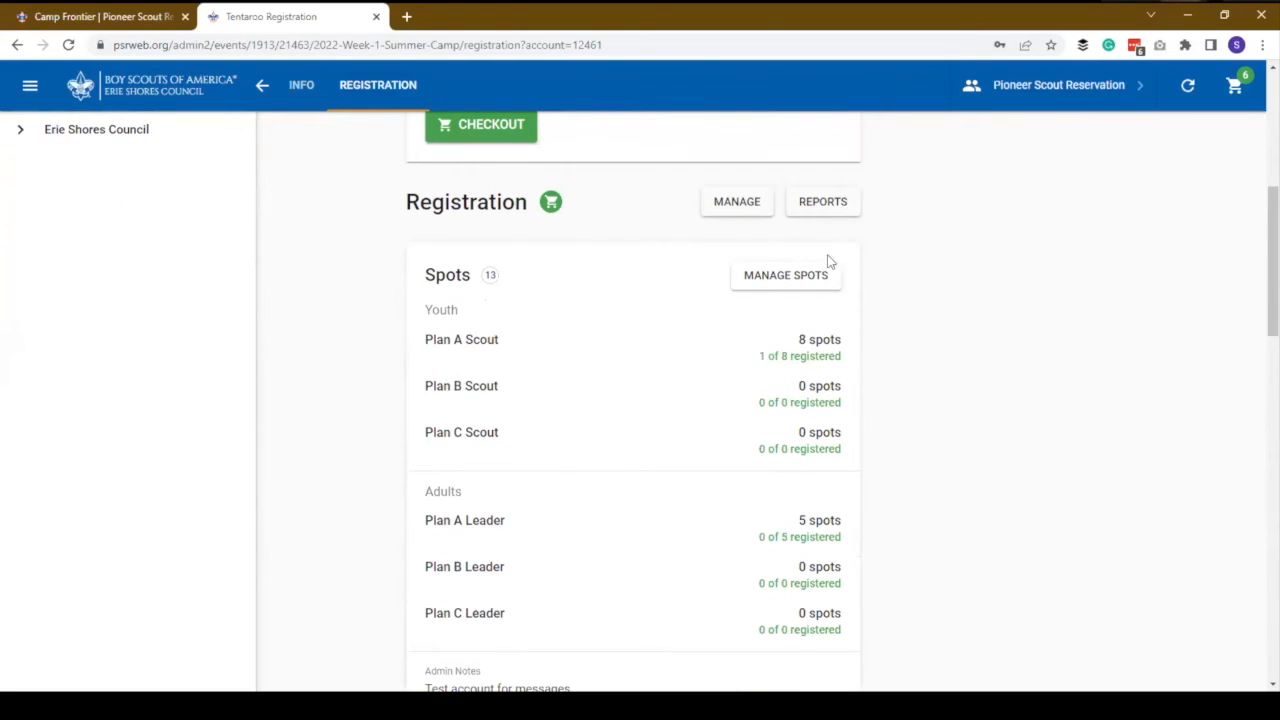
pyautogui.scroll(-3, 838, 445)
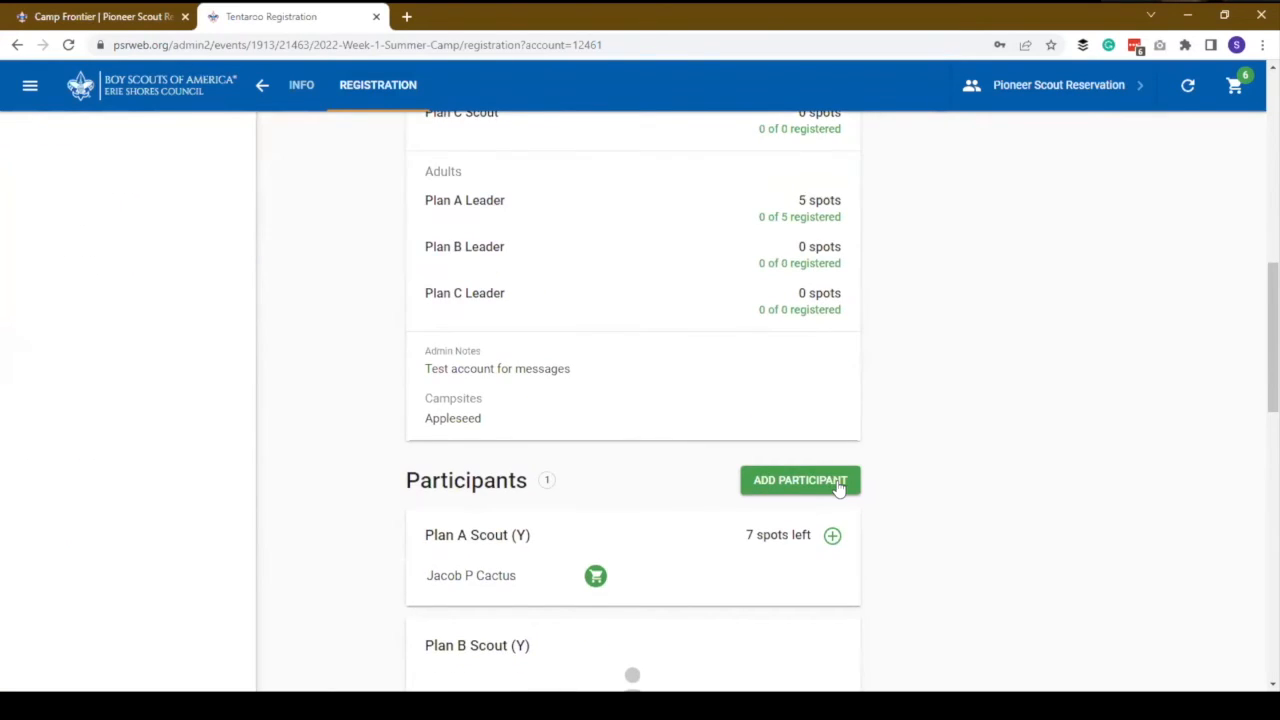
pyautogui.click(838, 482)
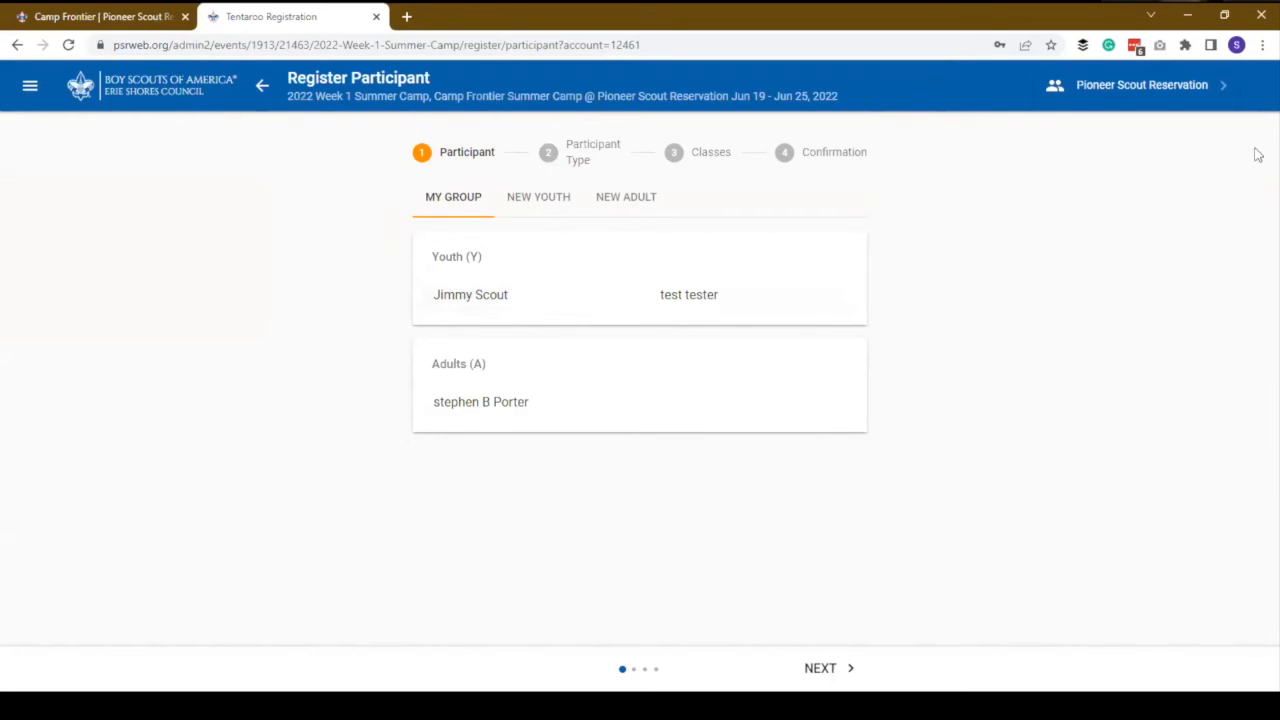
pyautogui.click(264, 88)
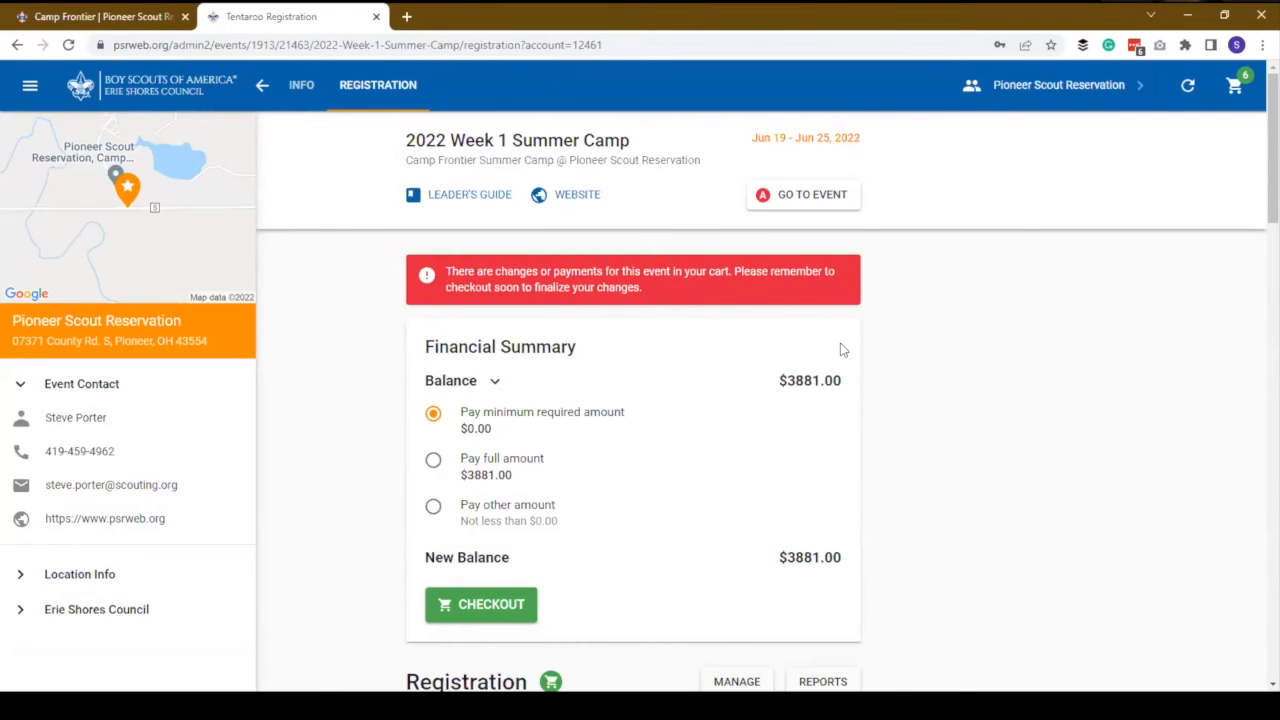
# - Check out the cart items with the receipt switched off, place the order and dismiss its confirmation
pyautogui.click(512, 596)
pyautogui.scroll(-1, 703, 440)
pyautogui.scroll(1, 674, 360)
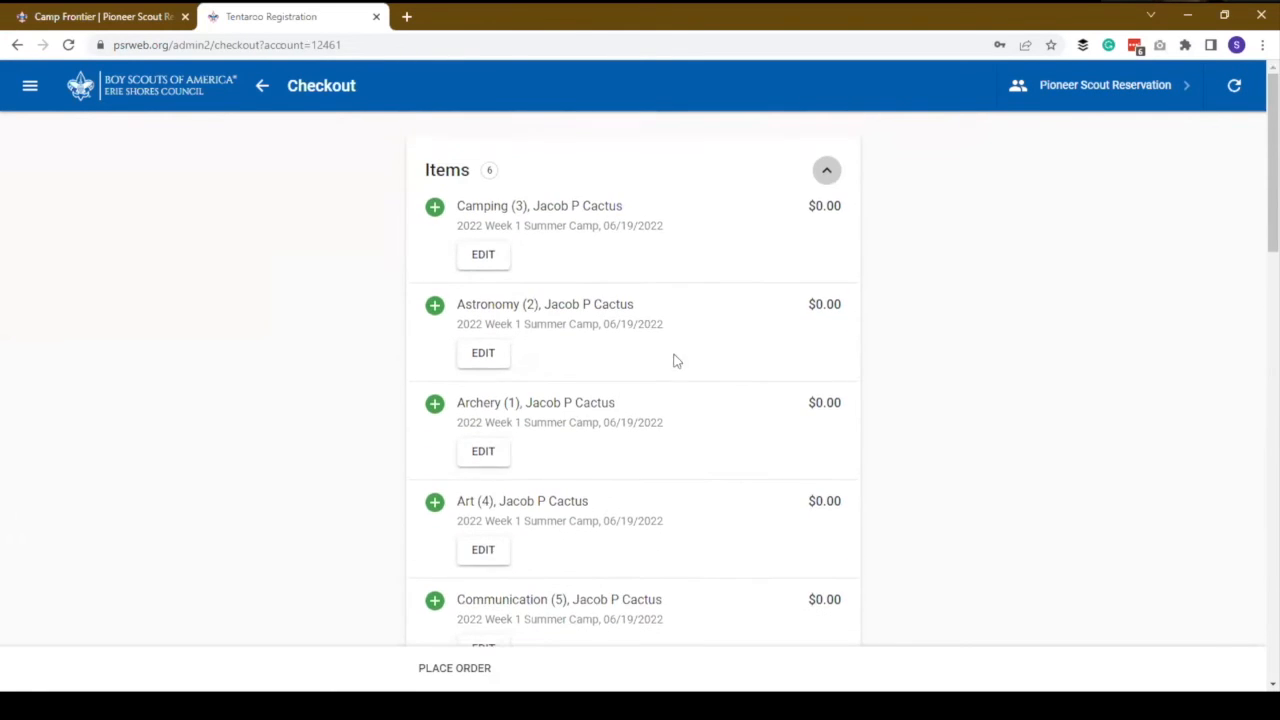
pyautogui.scroll(-4, 555, 314)
pyautogui.scroll(-10, 555, 314)
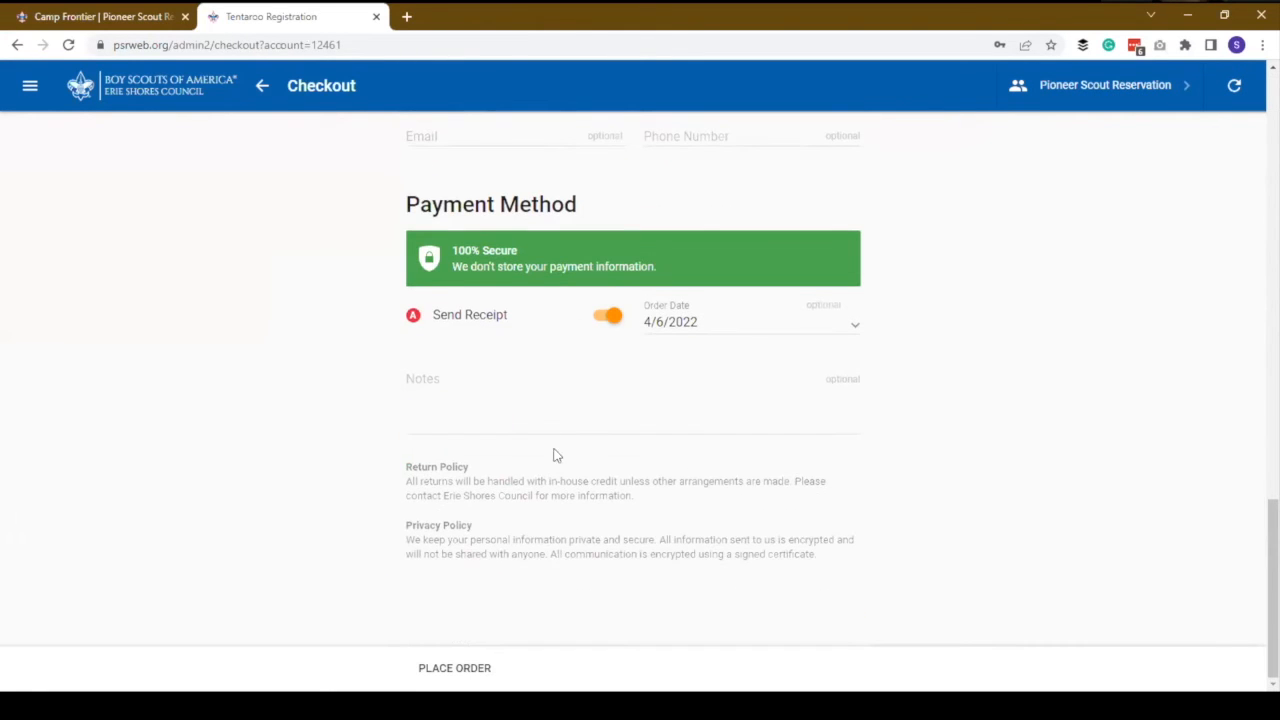
pyautogui.click(612, 315)
pyautogui.click(480, 676)
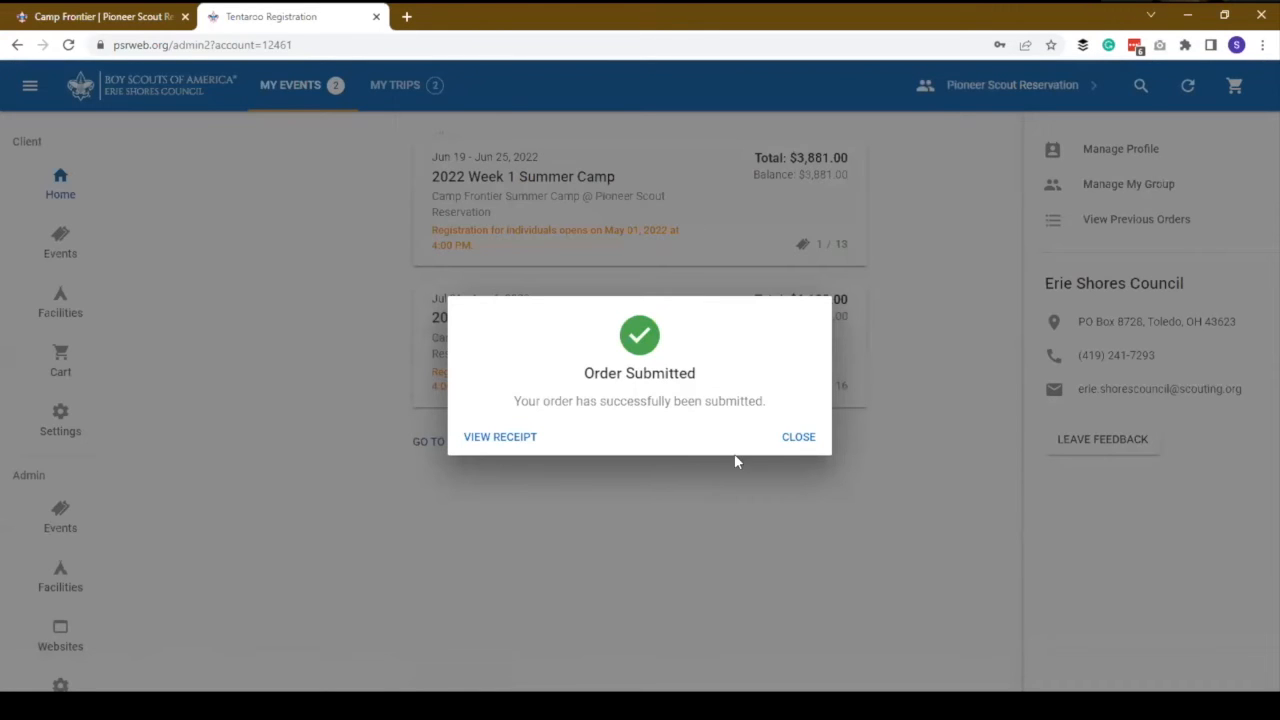
pyautogui.click(798, 437)
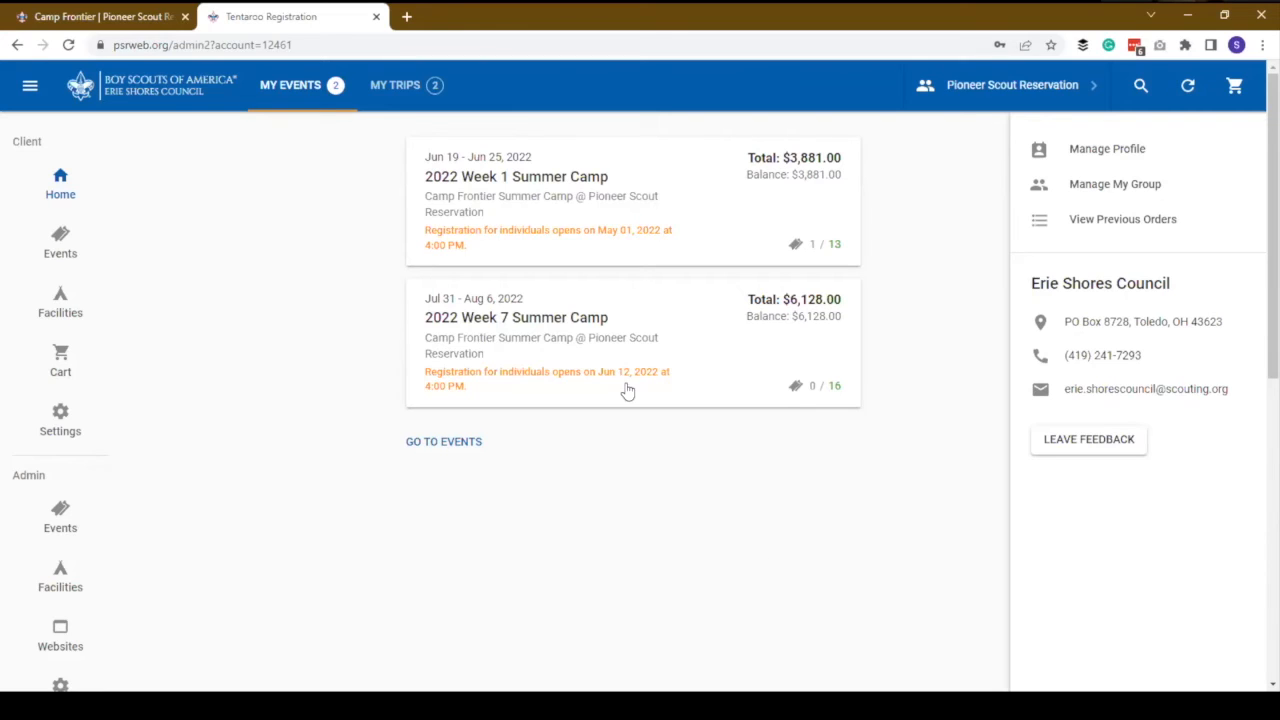
# - Start another 2022 Week 1 Summer Camp registration for the first youth in the group as a Plan A Scout
pyautogui.click(595, 211)
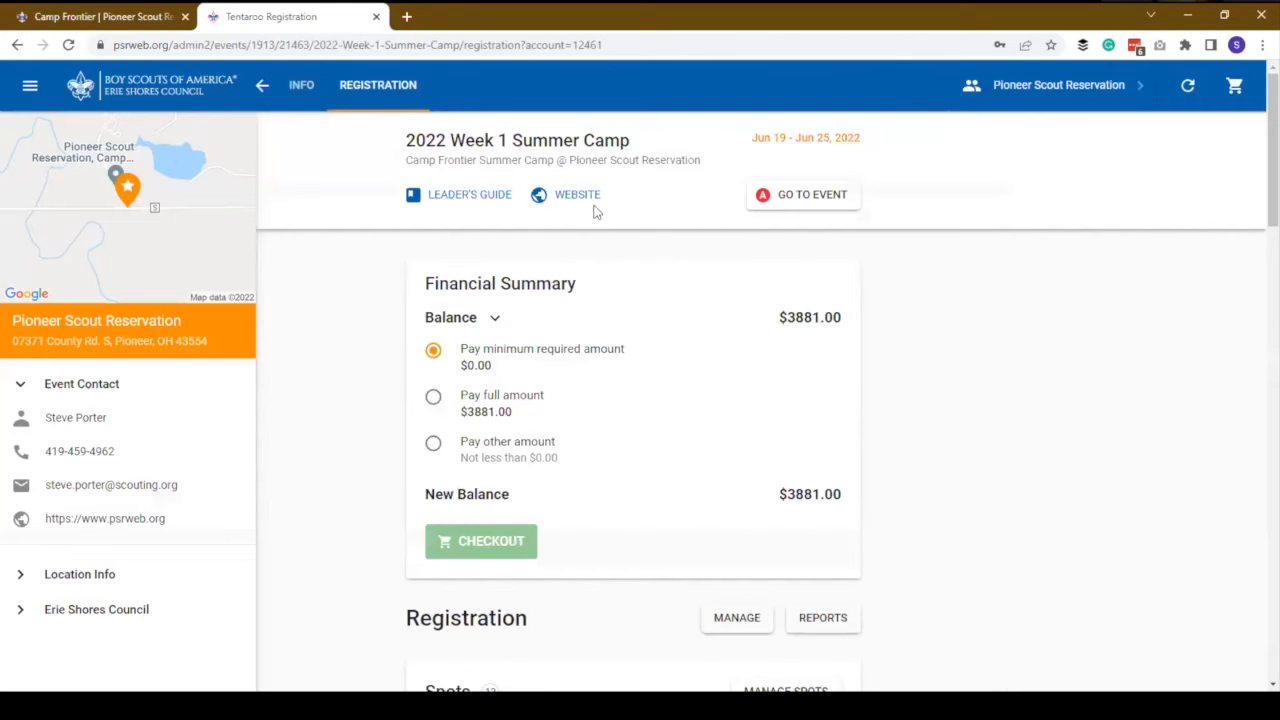
pyautogui.scroll(-7, 1010, 516)
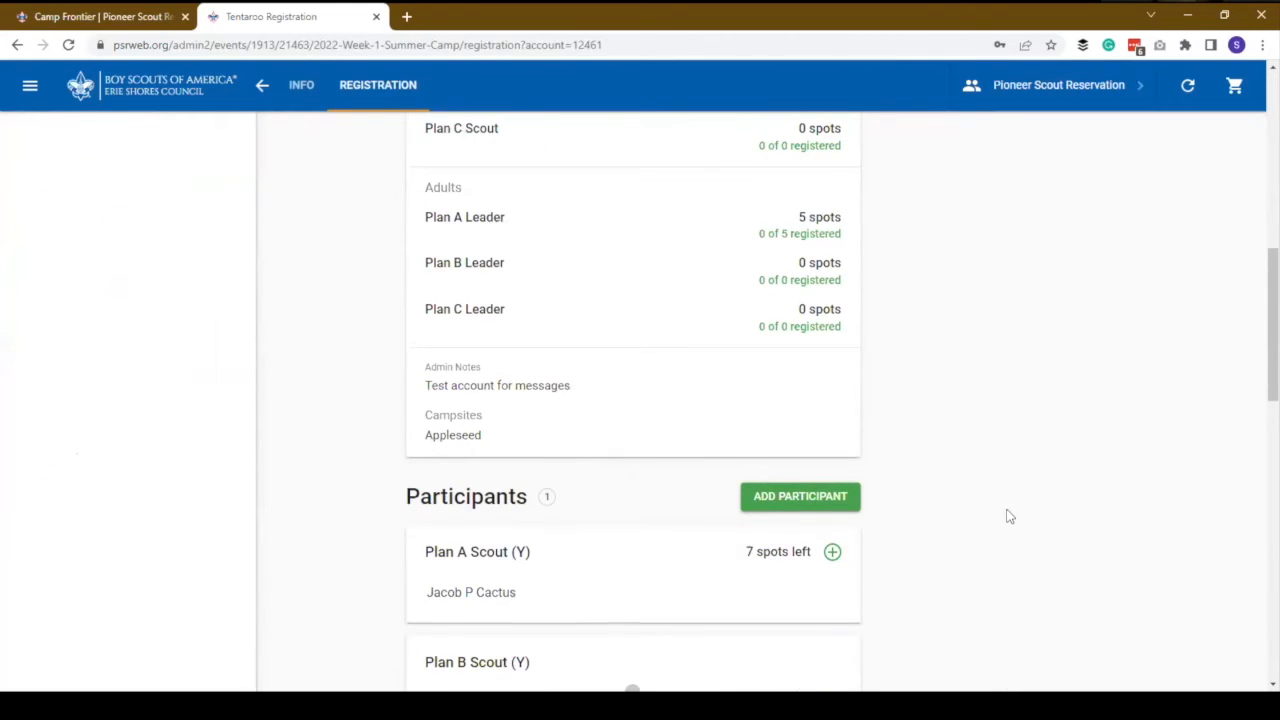
pyautogui.scroll(-2, 811, 500)
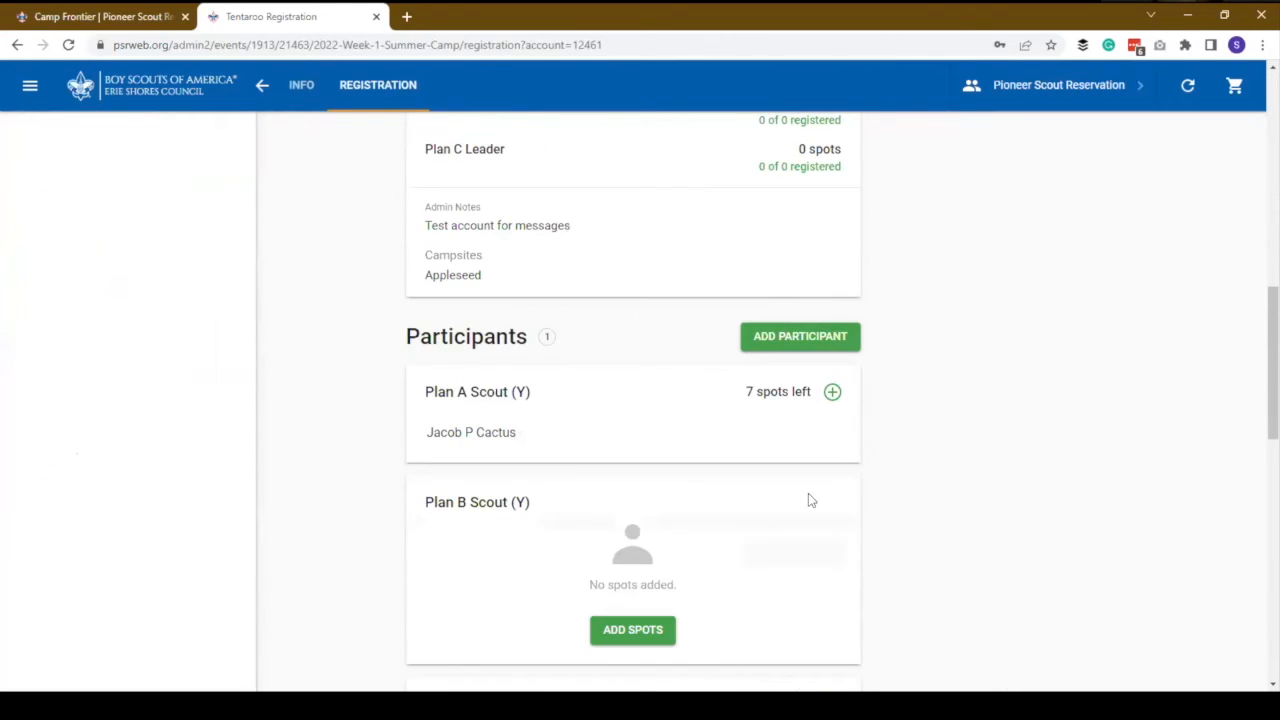
pyautogui.click(826, 342)
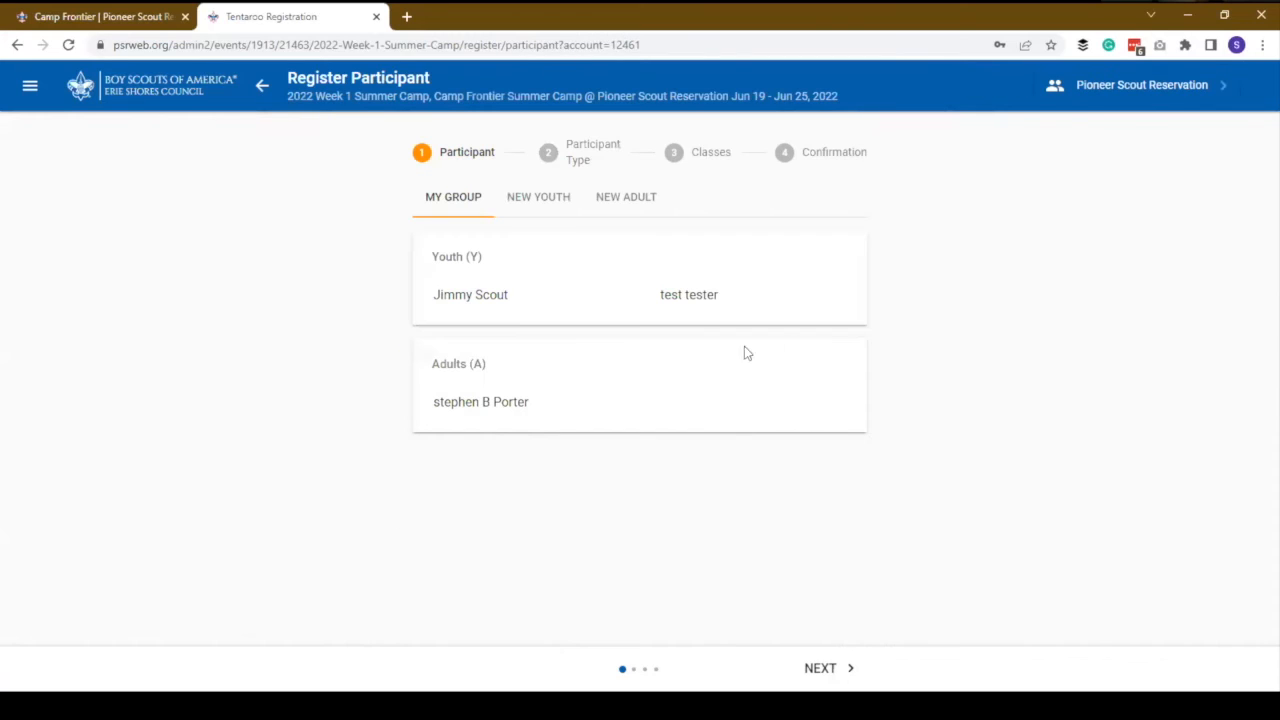
pyautogui.click(529, 294)
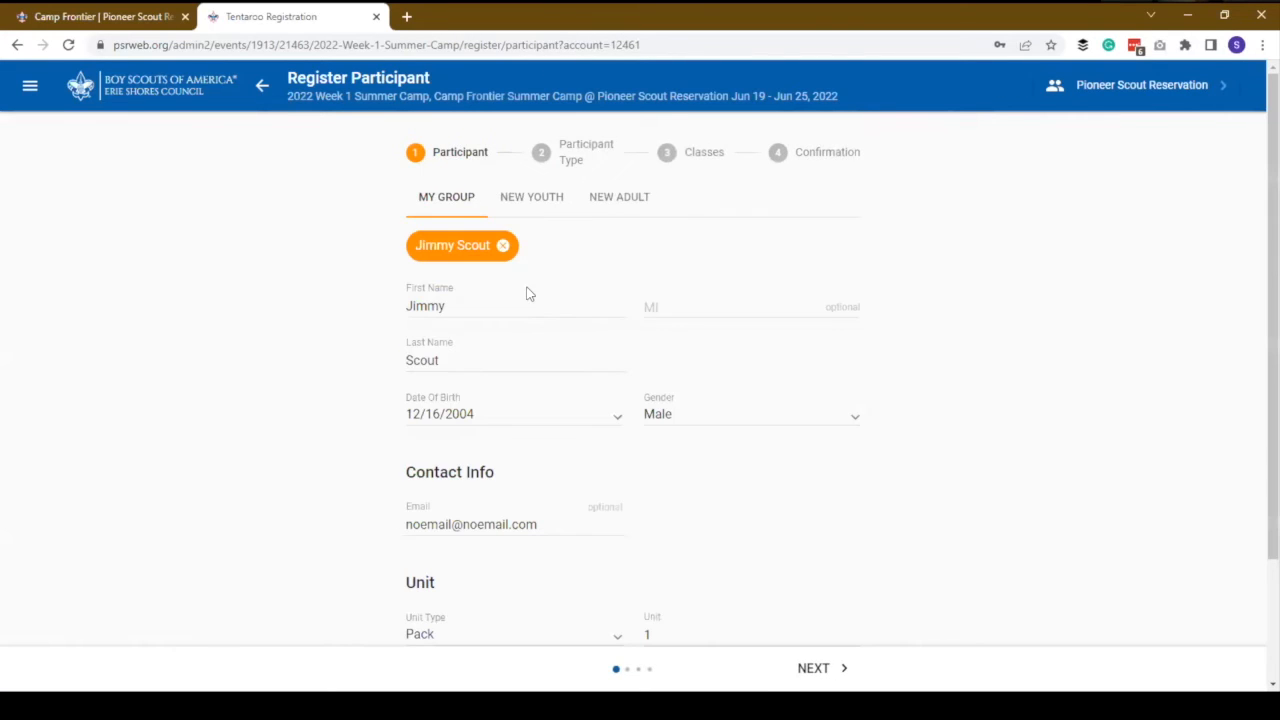
pyautogui.click(846, 671)
pyautogui.click(838, 214)
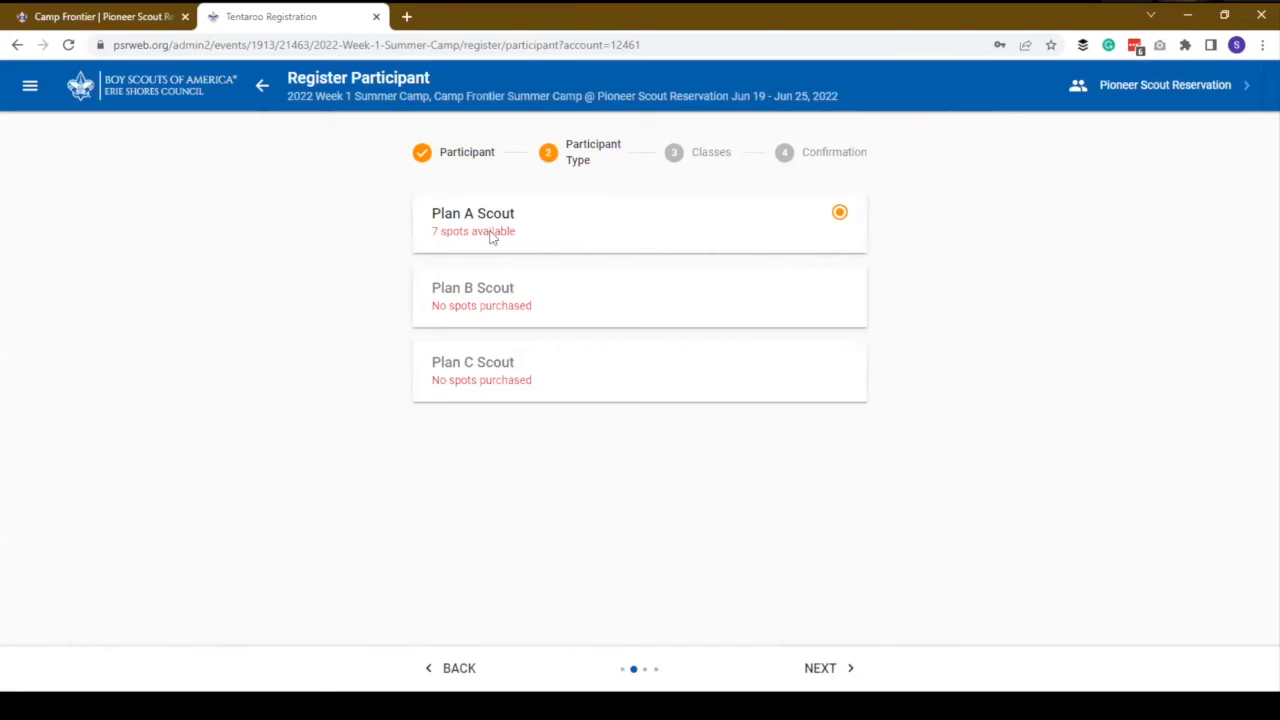
pyautogui.click(817, 681)
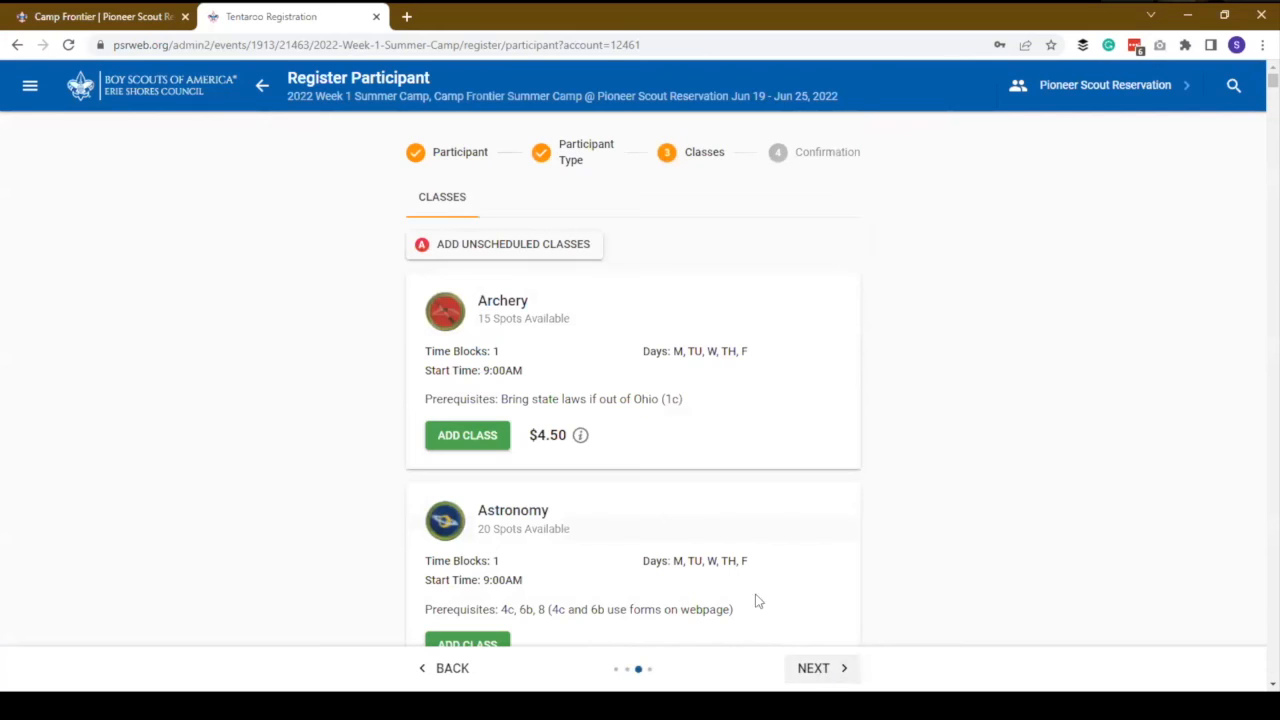
# - Add the 9:00AM Archery class, review the 10:00AM classes and complete the second scout's registration
pyautogui.click(499, 438)
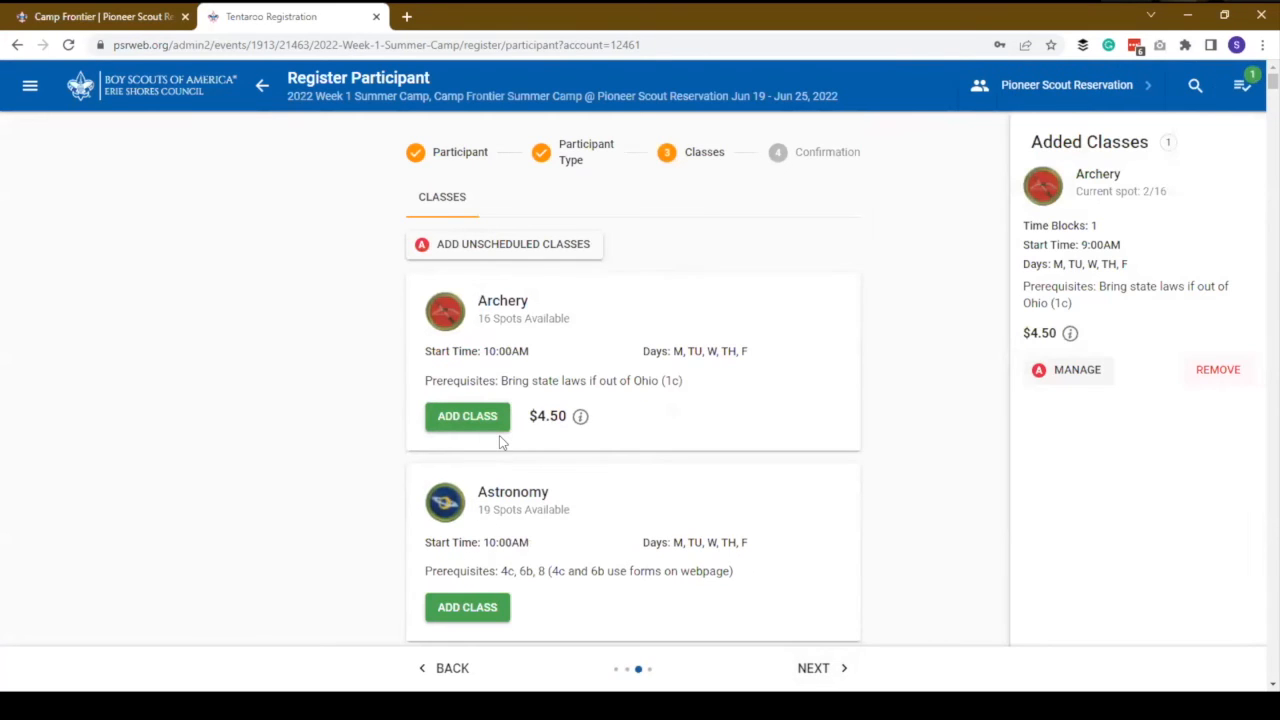
pyautogui.scroll(-5, 517, 449)
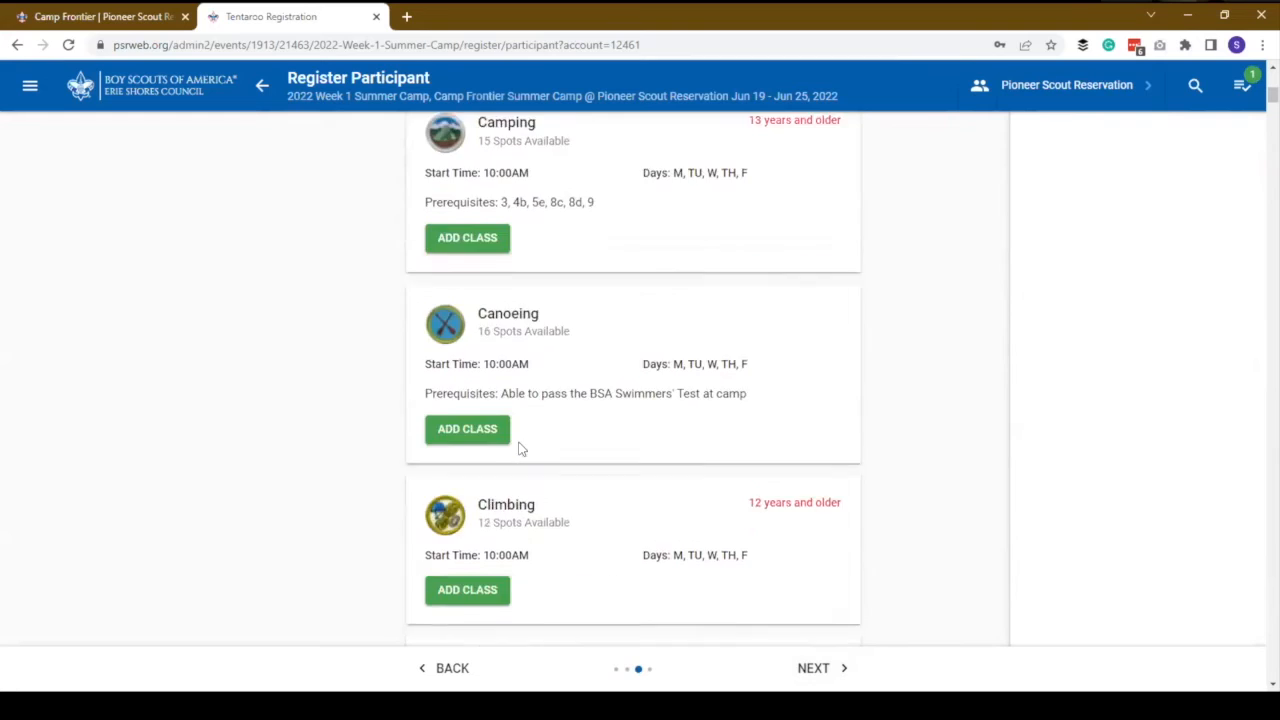
pyautogui.scroll(2, 846, 334)
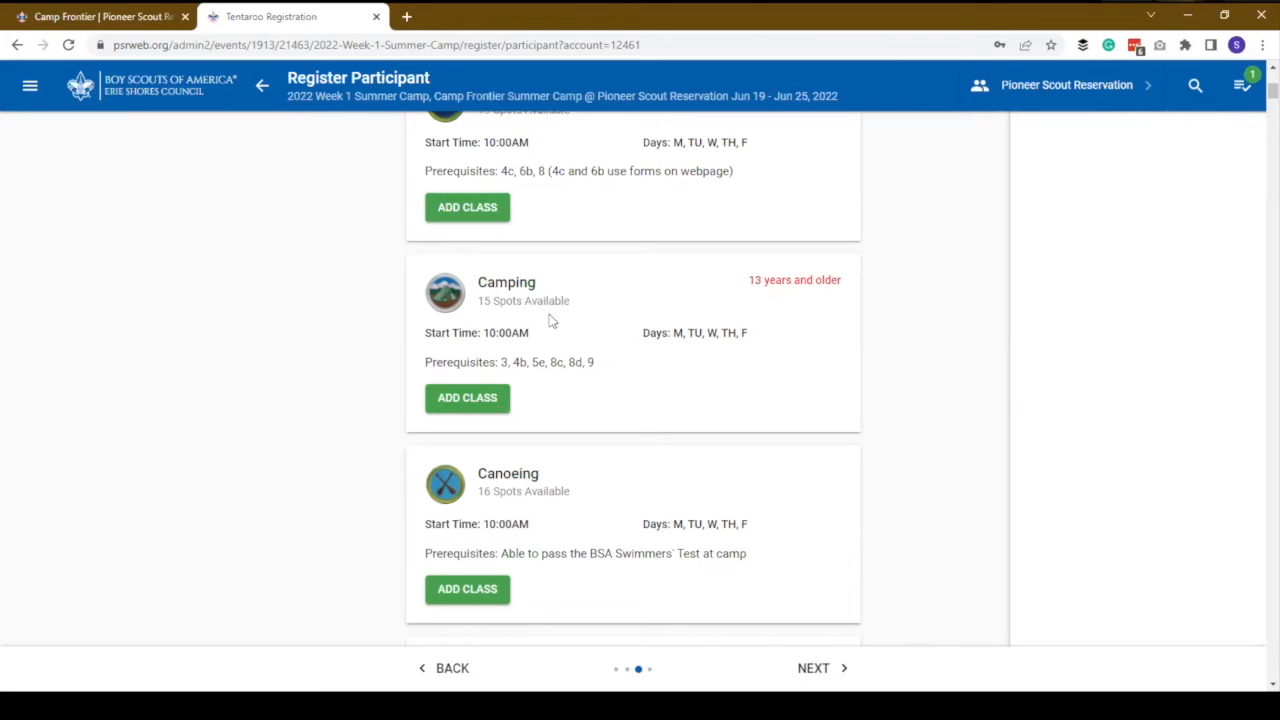
pyautogui.scroll(4, 853, 386)
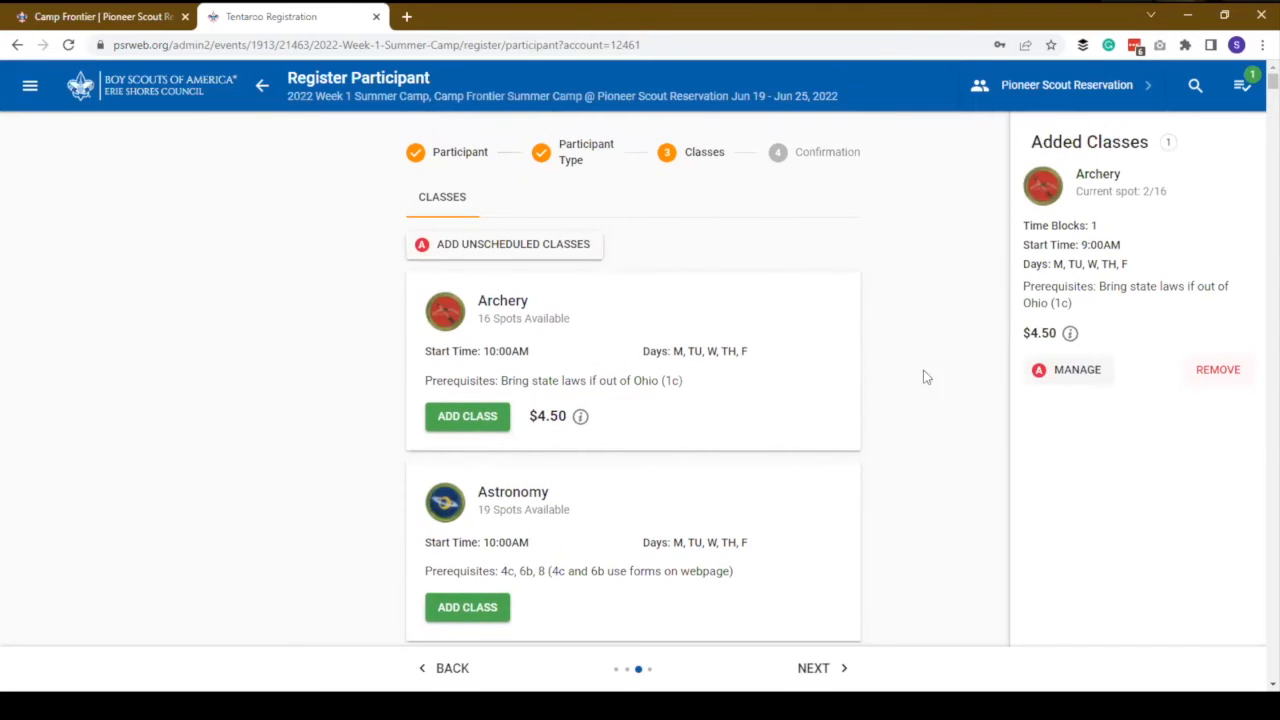
pyautogui.click(842, 680)
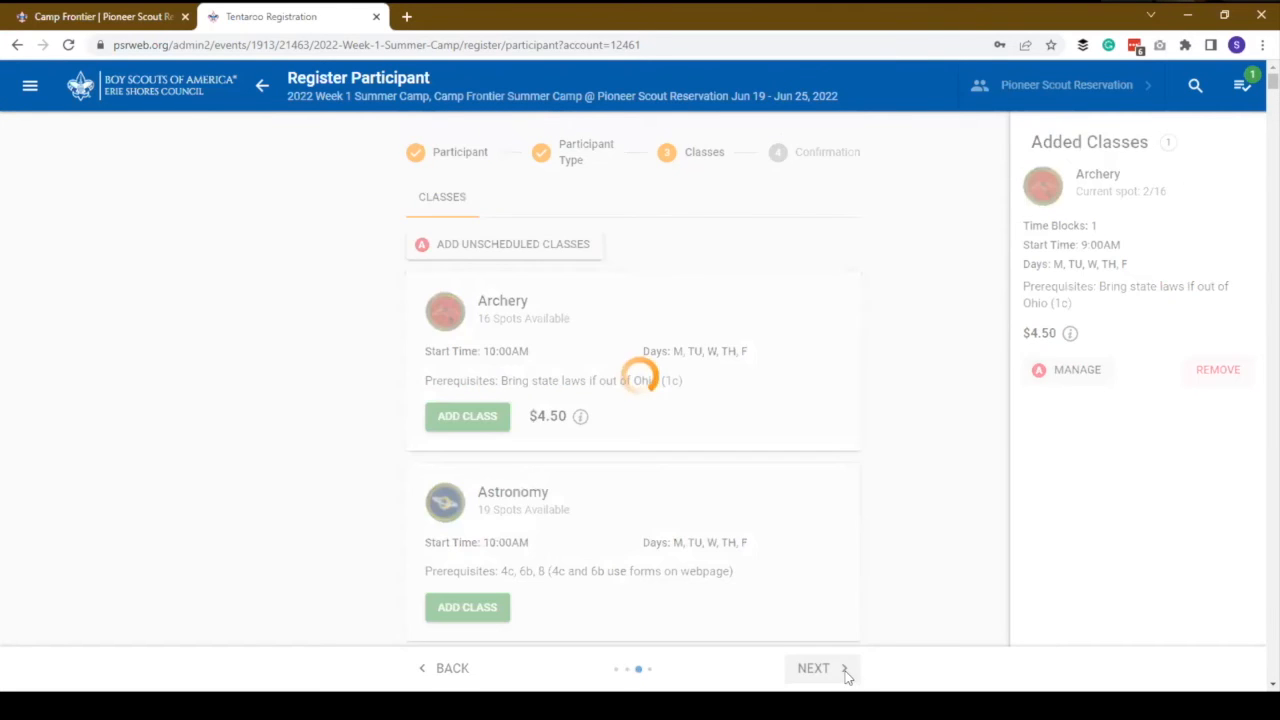
pyautogui.click(842, 677)
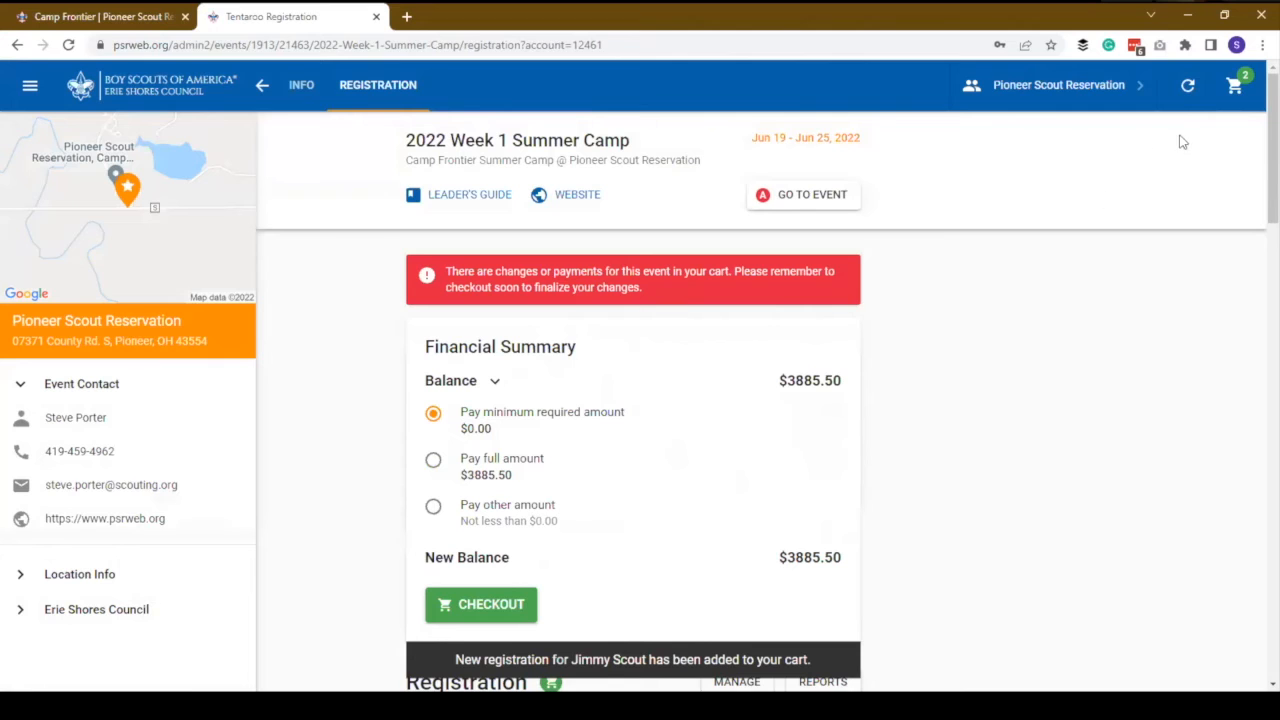
# - Check out the second scout's registration from the cart without sending a receipt, place the order and close its confirmation
pyautogui.click(1236, 88)
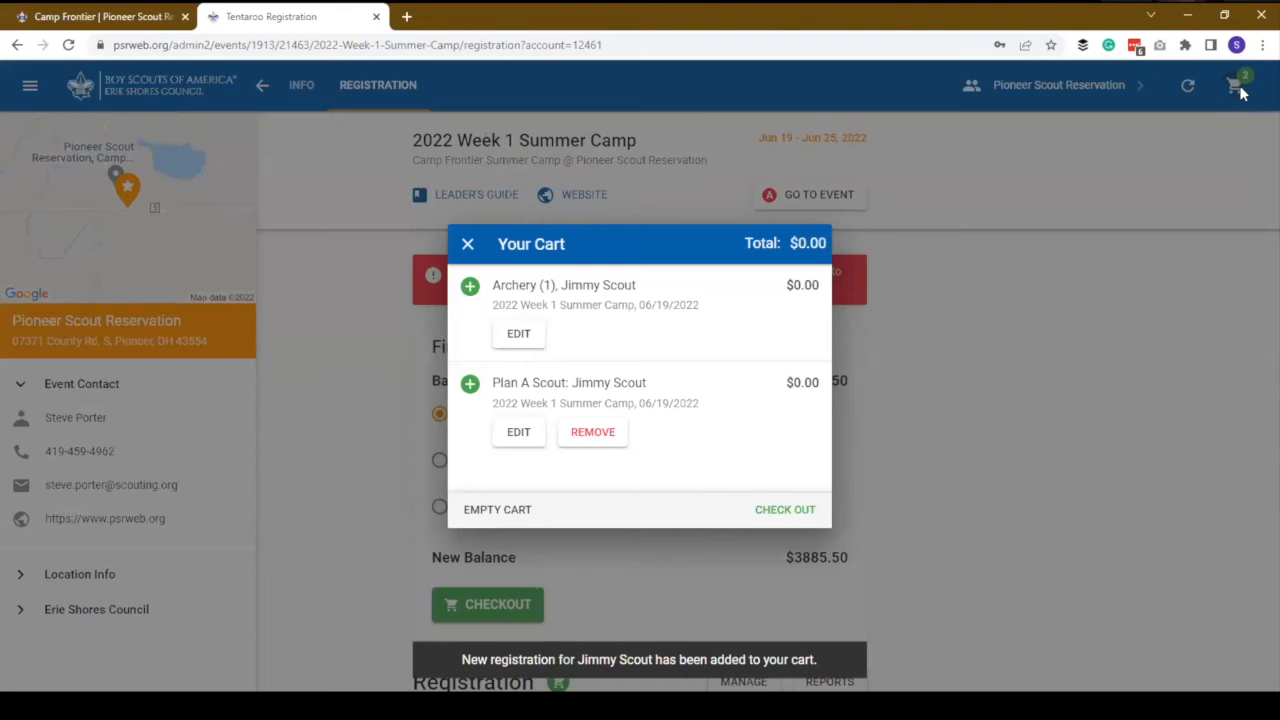
pyautogui.click(791, 510)
pyautogui.scroll(-4, 743, 429)
pyautogui.scroll(-5, 743, 424)
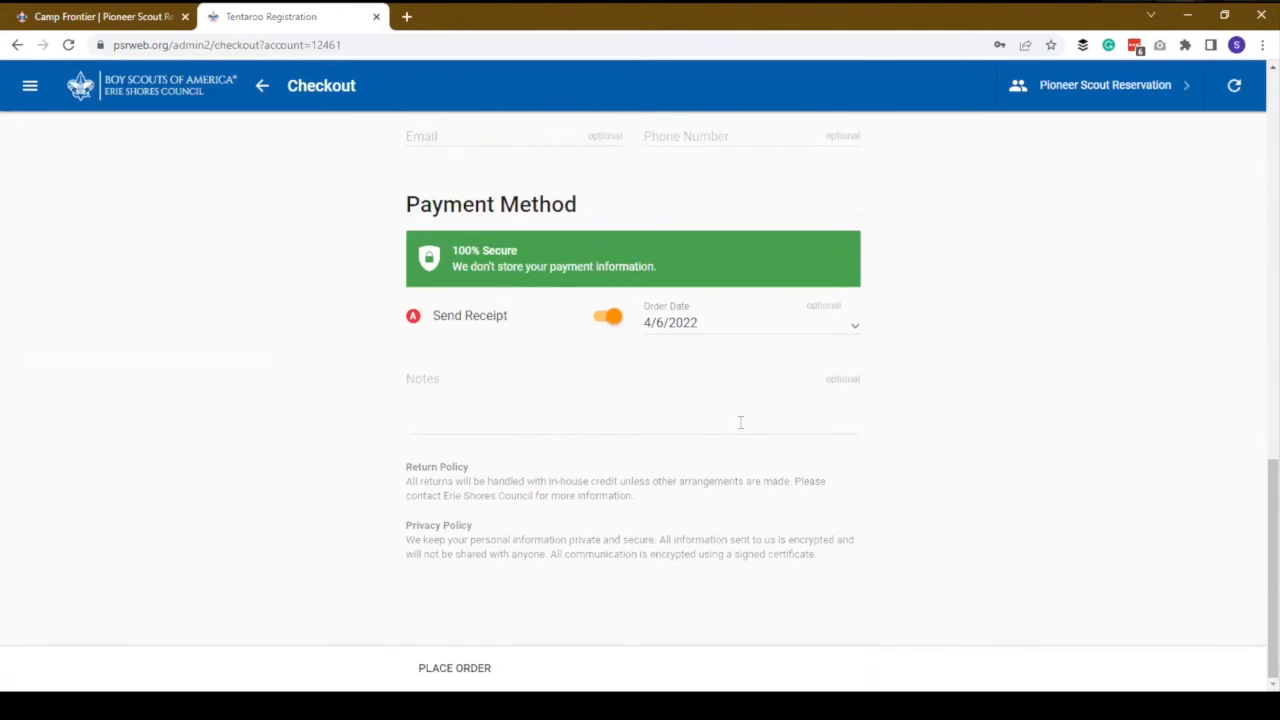
pyautogui.click(612, 317)
pyautogui.click(465, 676)
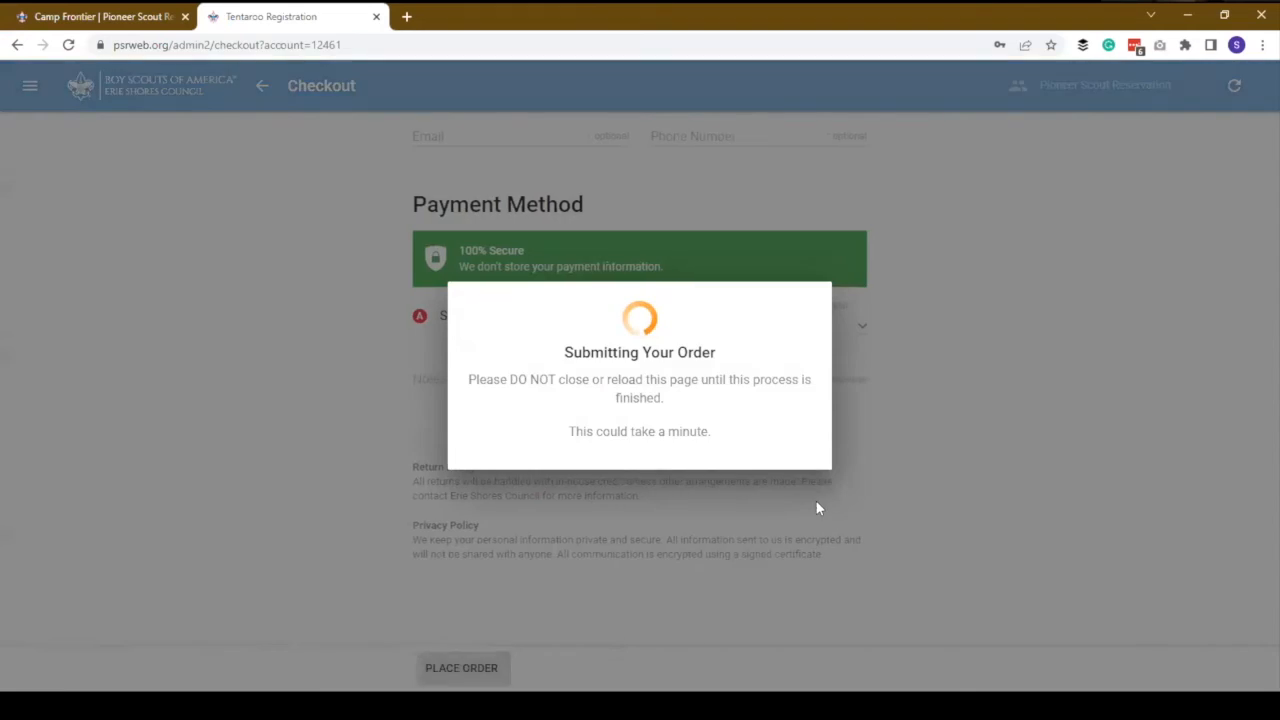
pyautogui.click(810, 440)
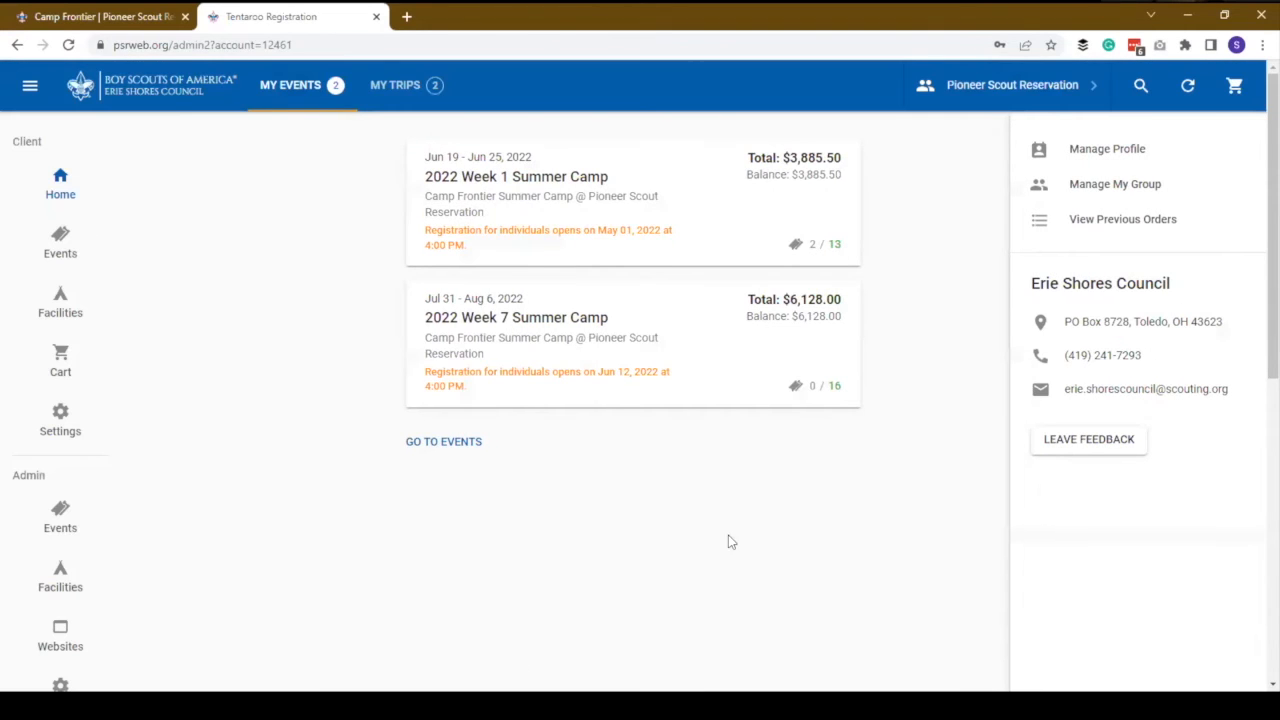
# - Open the 2022 Week 1 Summer Camp registration and review the first Plan A scout's registered classes
pyautogui.click(591, 250)
pyautogui.scroll(-8, 606, 283)
pyautogui.scroll(-1, 660, 400)
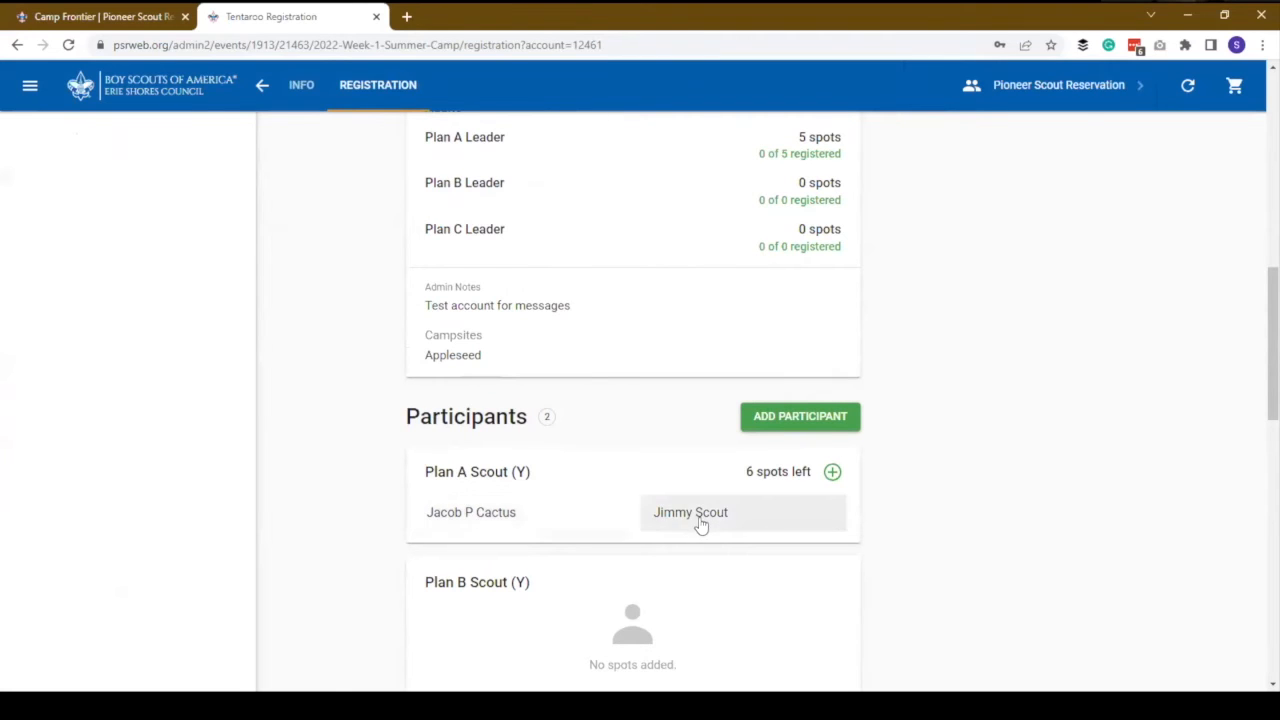
pyautogui.click(517, 513)
pyautogui.scroll(-2, 875, 494)
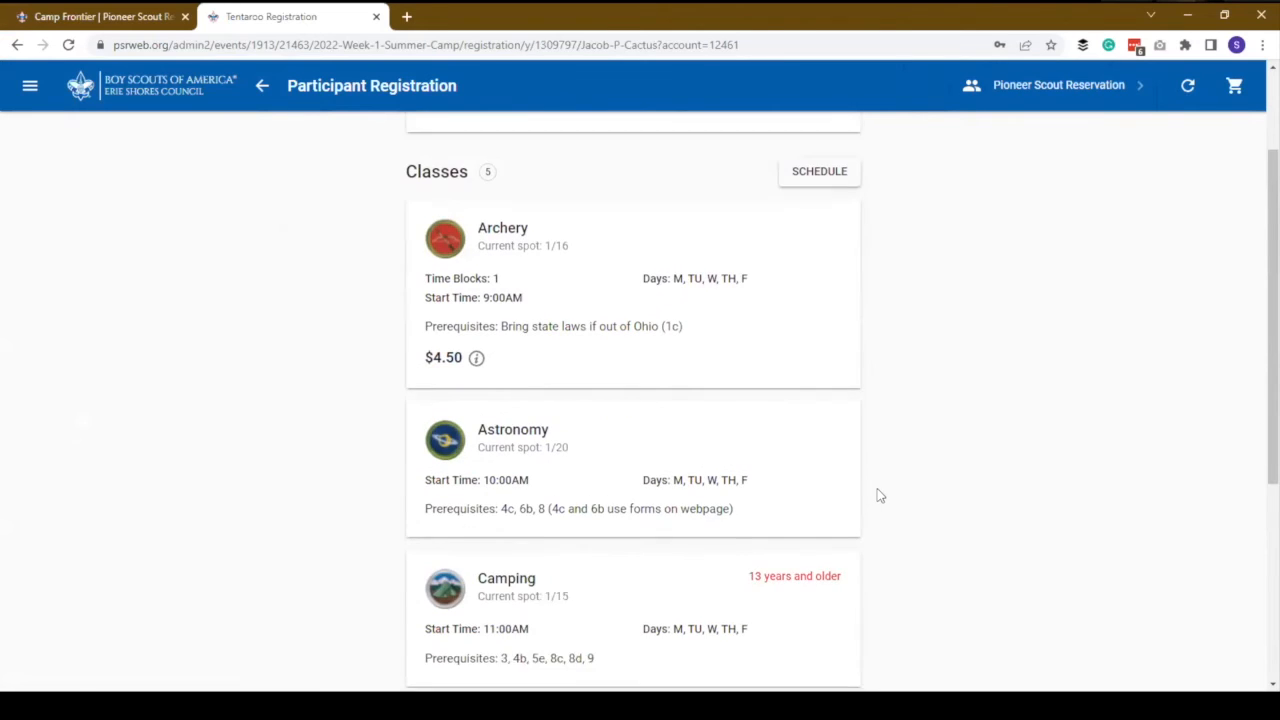
pyautogui.scroll(3, 882, 562)
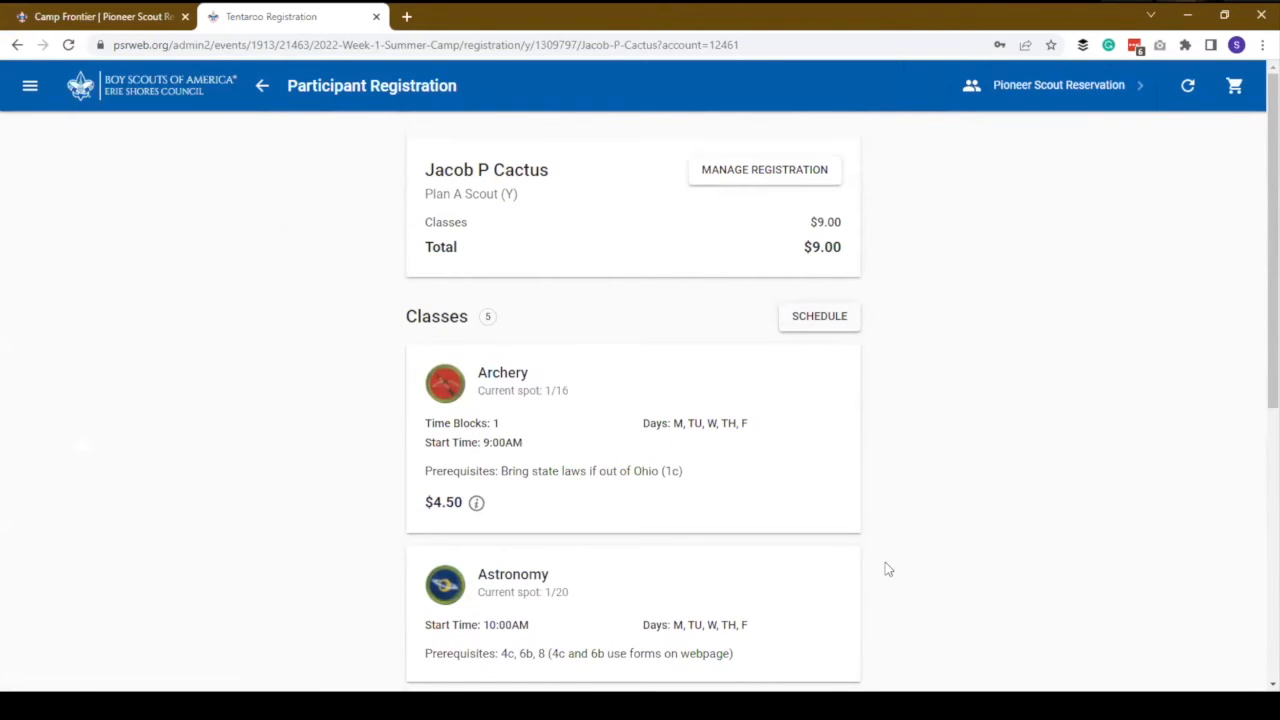
pyautogui.click(260, 90)
pyautogui.scroll(-10, 697, 409)
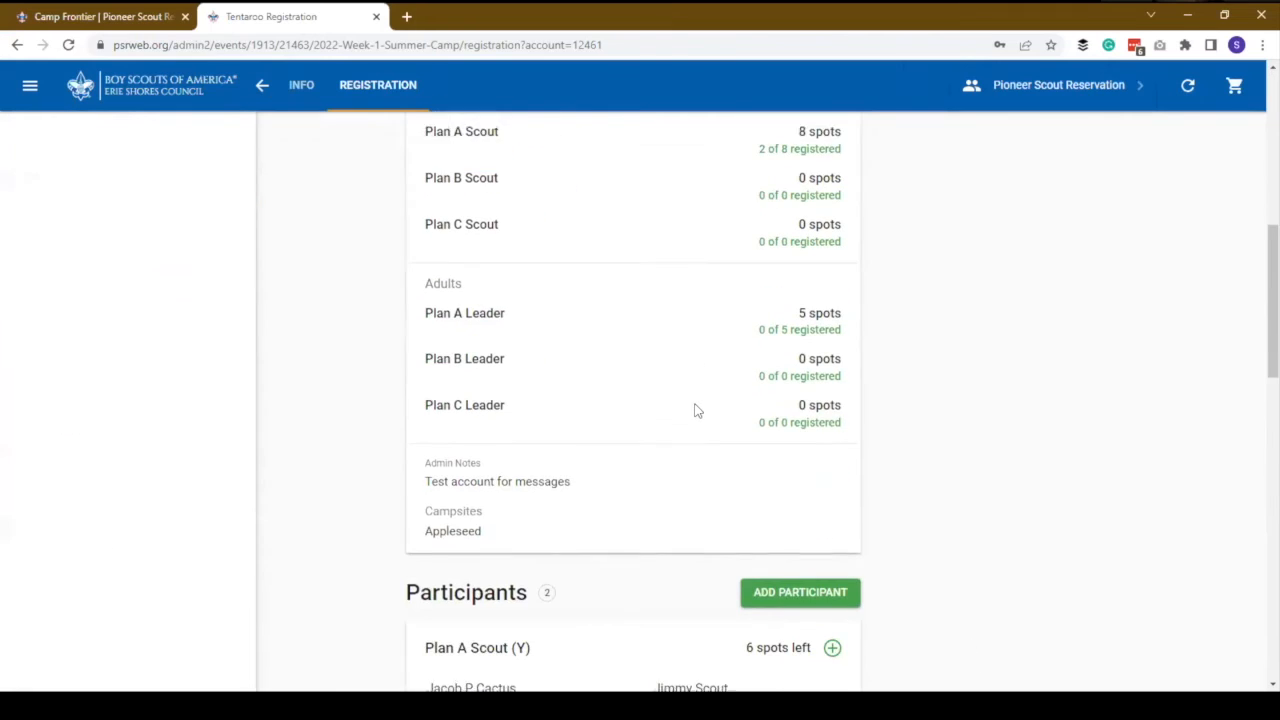
pyautogui.click(519, 441)
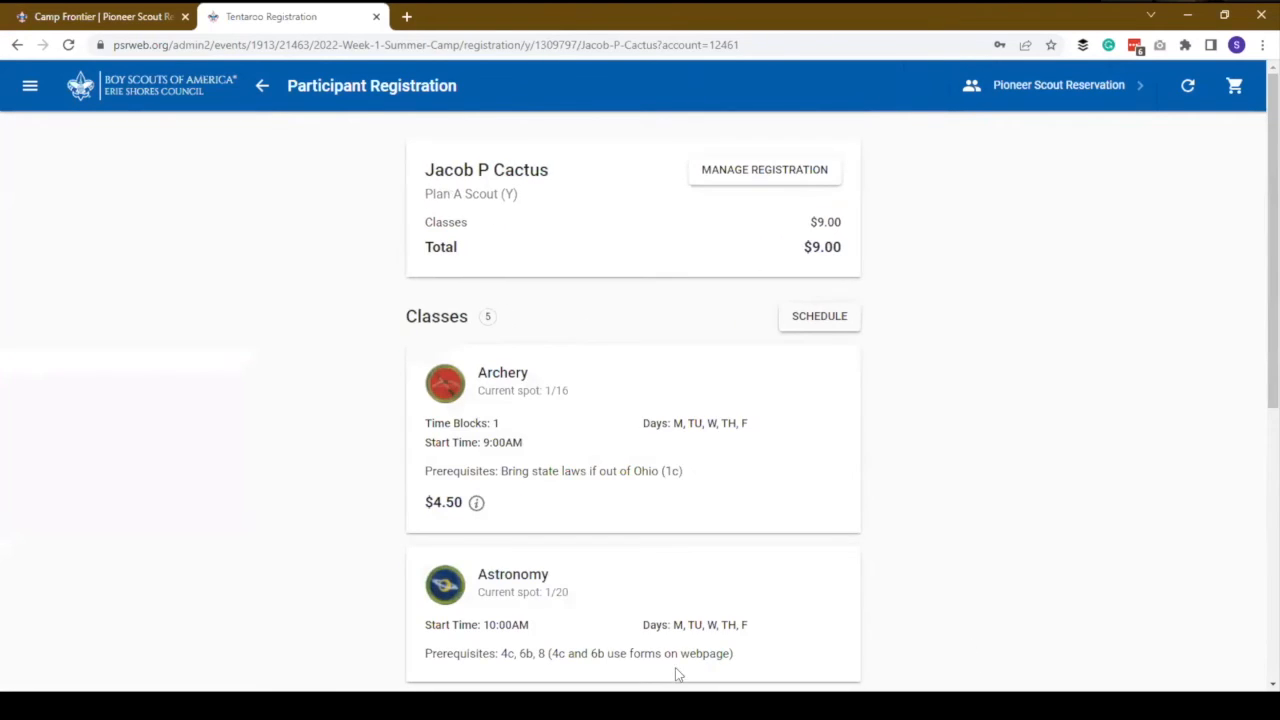
pyautogui.scroll(-2, 596, 320)
pyautogui.scroll(-3, 611, 420)
pyautogui.scroll(5, 669, 286)
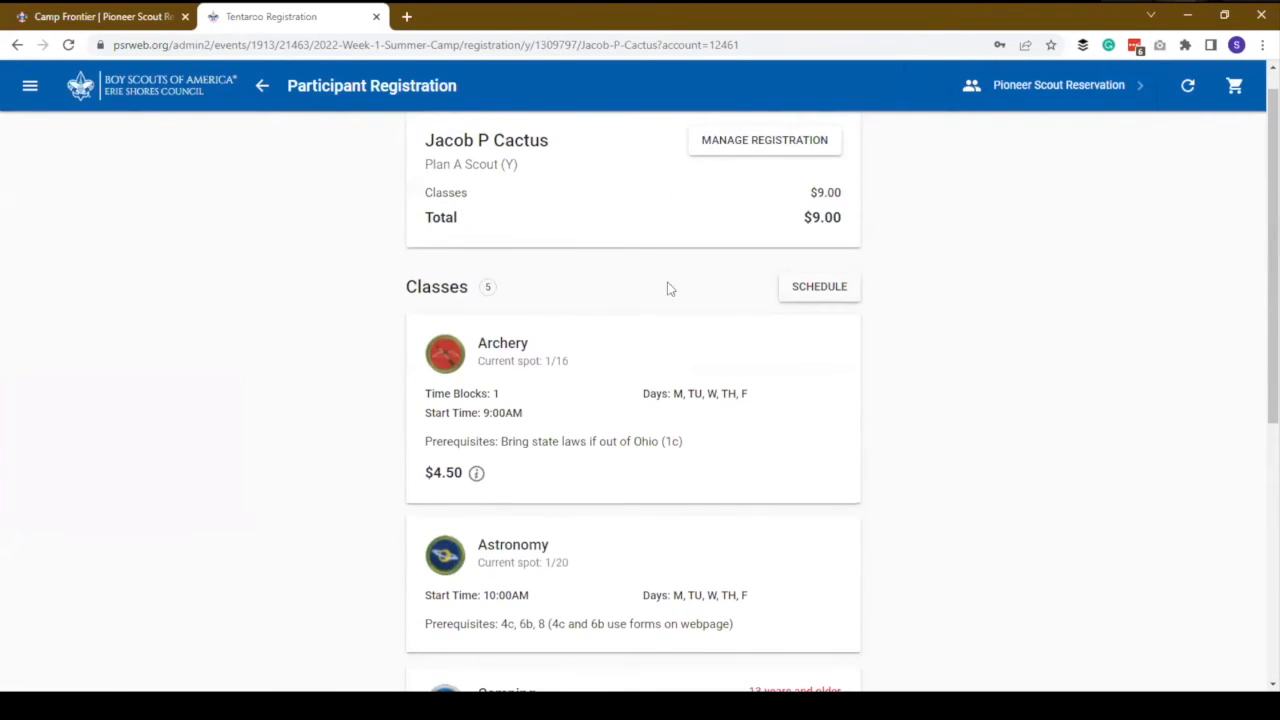
# - Open the first Plan A scout's existing registration for editing and advance to its class selection, keeping the participant details and type
pyautogui.click(791, 138)
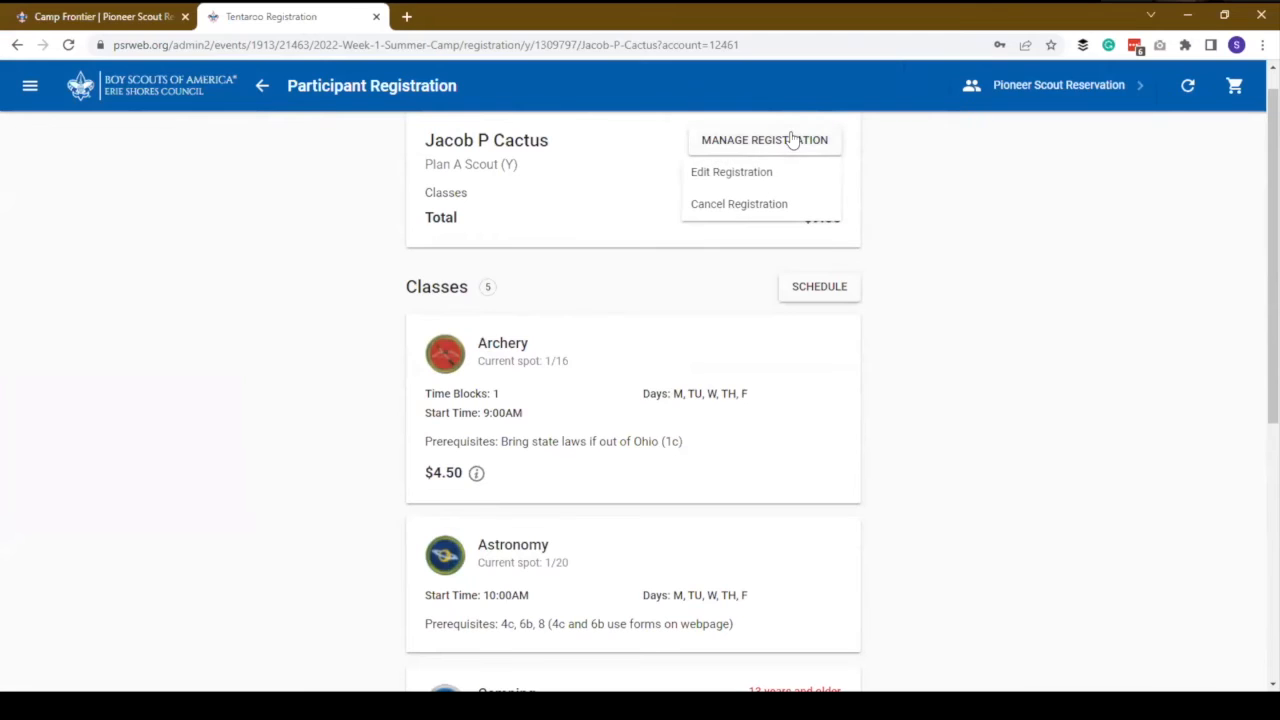
pyautogui.click(741, 179)
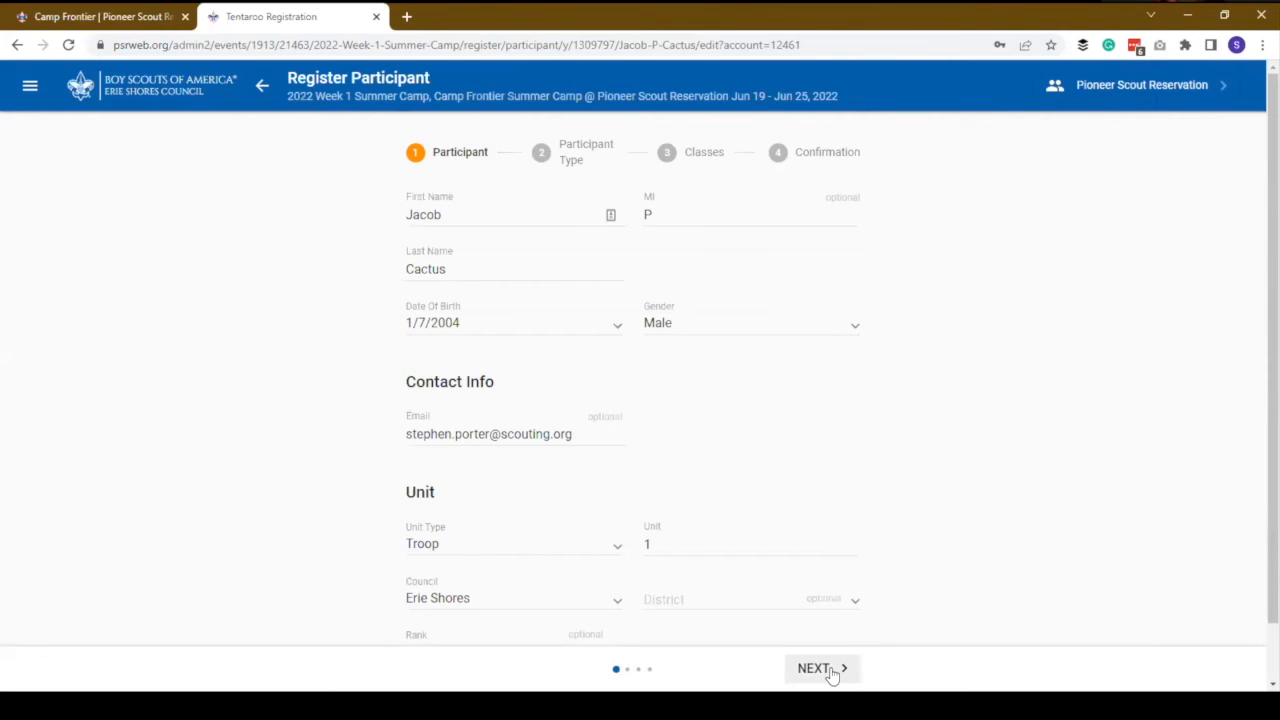
pyautogui.click(831, 676)
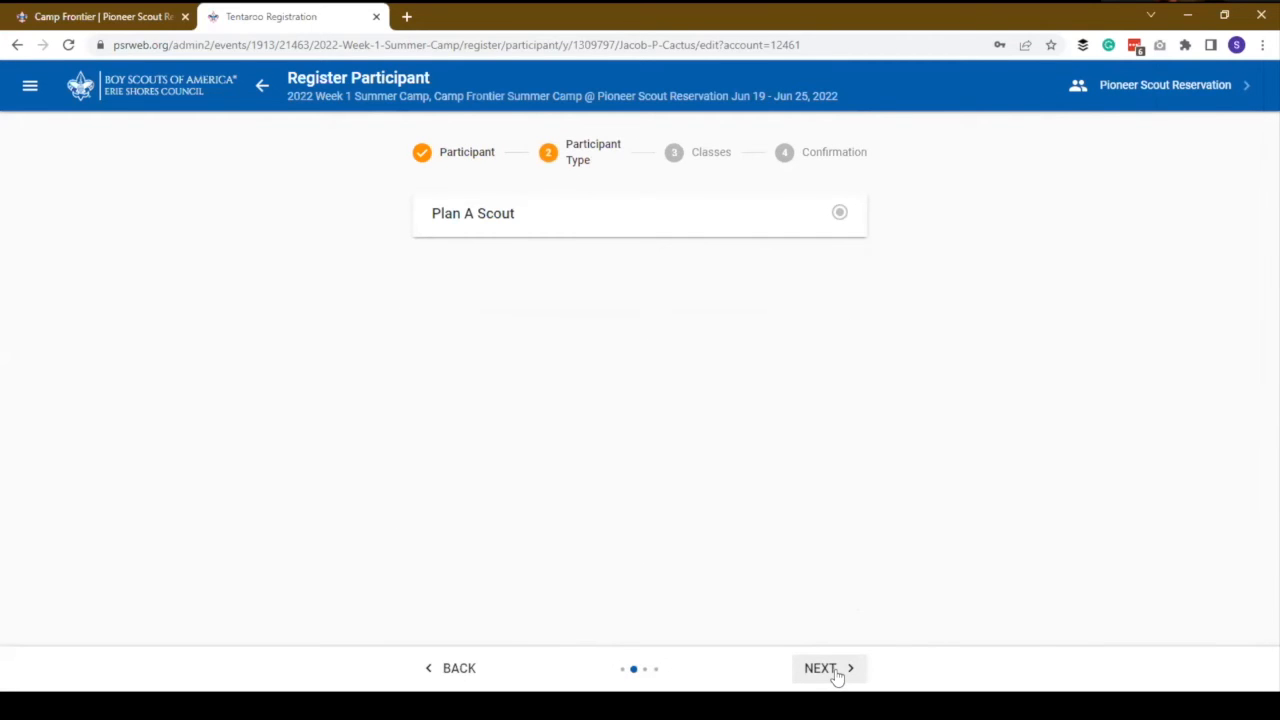
pyautogui.click(837, 676)
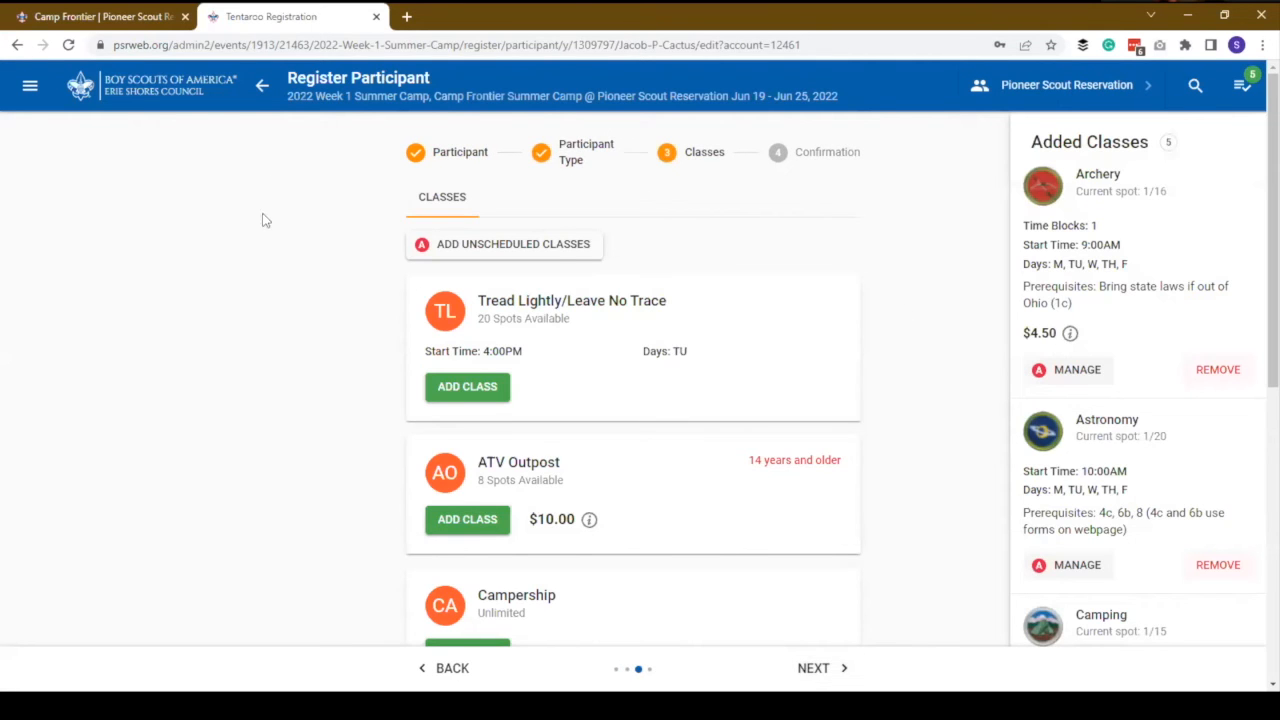
# - Replace the scout's 9:00AM Archery class with the 9:00AM Athletics class and complete the registration edit
pyautogui.click(1218, 371)
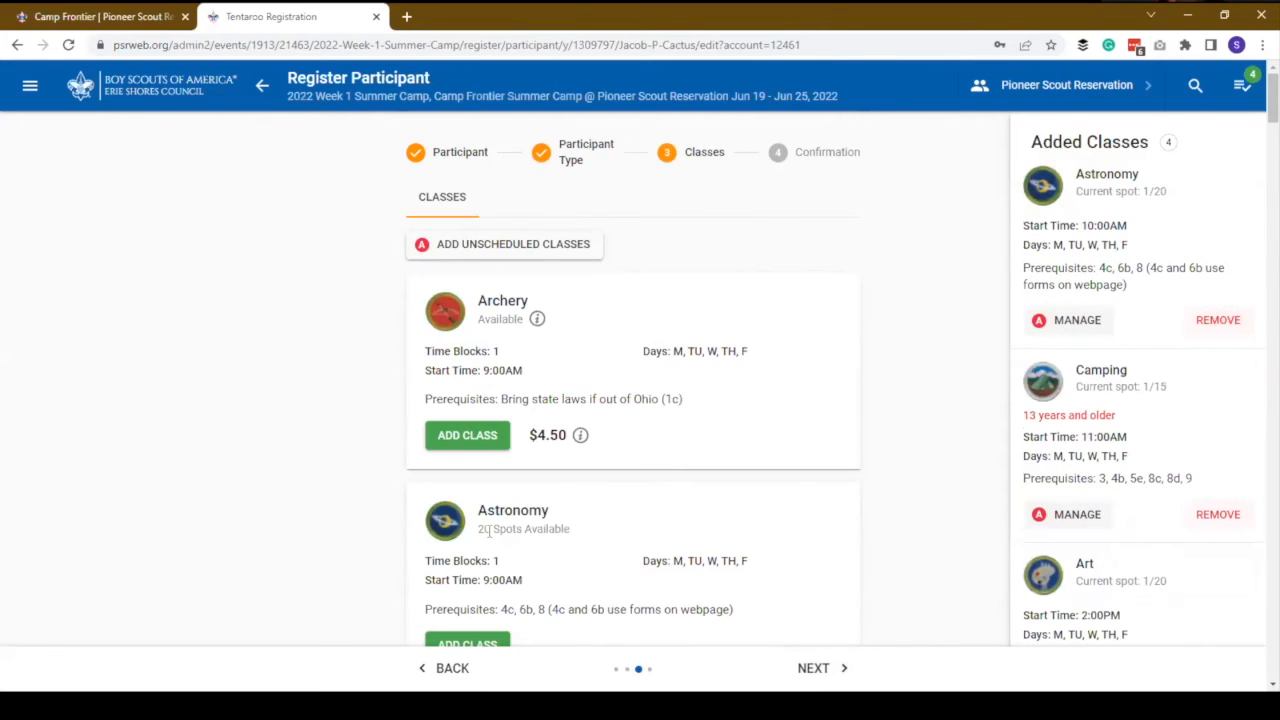
pyautogui.scroll(-2, 488, 533)
pyautogui.scroll(-3, 490, 540)
pyautogui.click(467, 455)
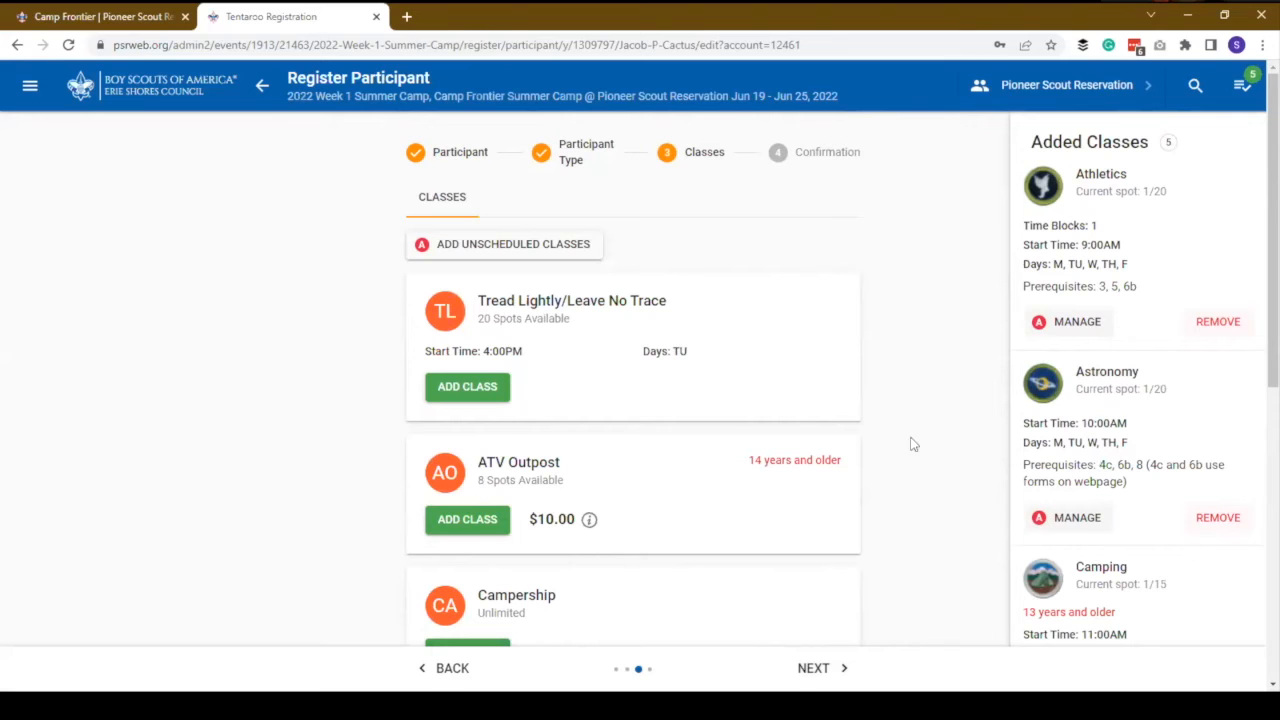
pyautogui.click(836, 671)
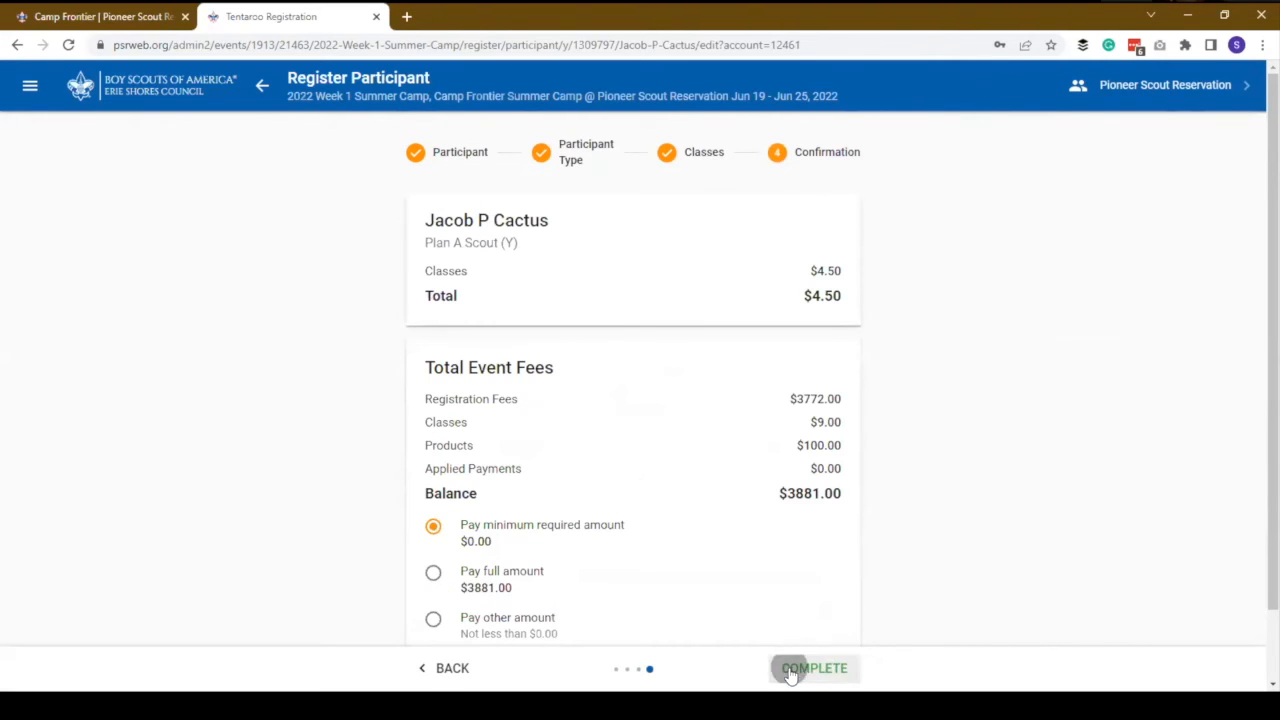
pyautogui.click(792, 669)
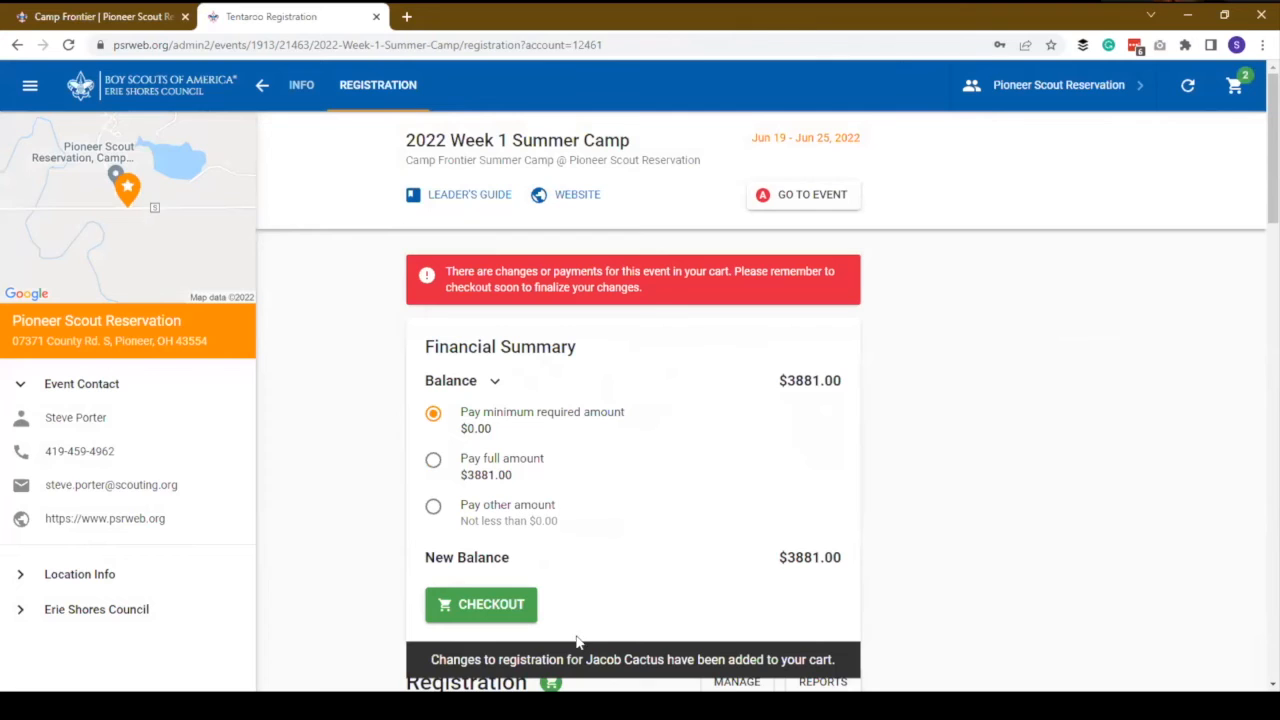
# - Check out the Archery-to-Athletics change without sending a receipt, place the order and close its confirmation
pyautogui.click(491, 605)
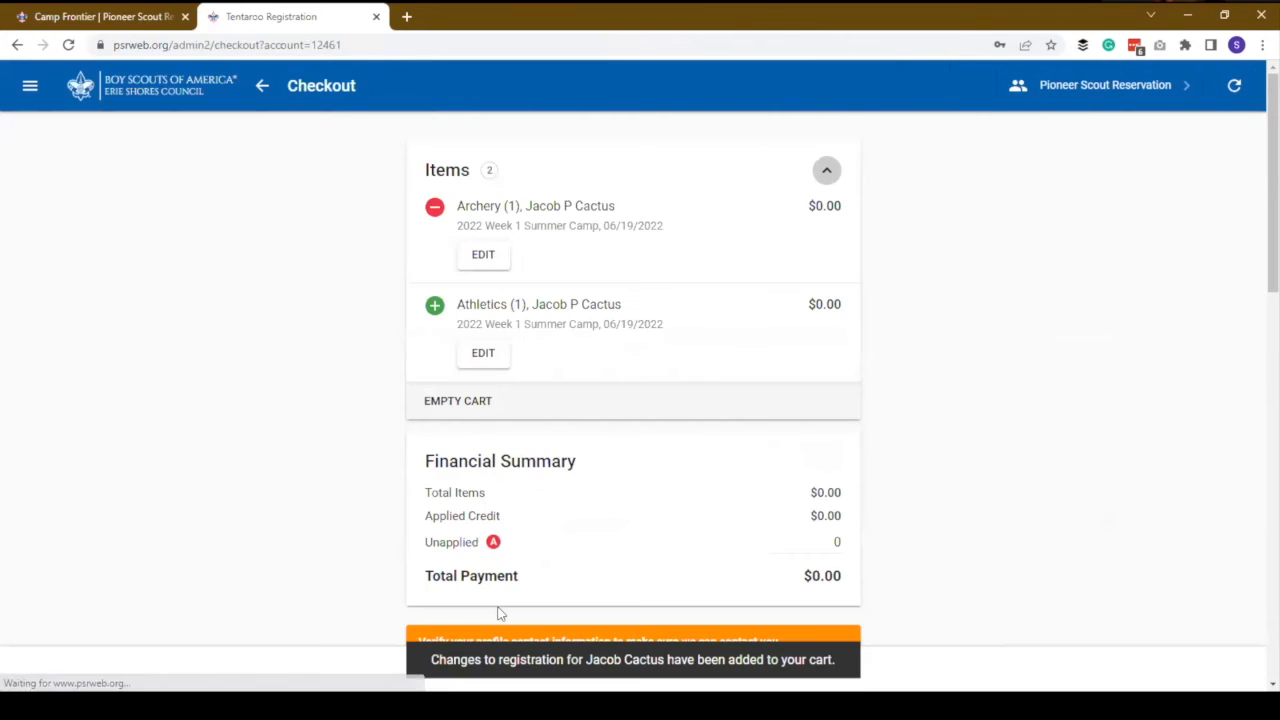
pyautogui.scroll(-3, 700, 272)
pyautogui.scroll(3, 702, 276)
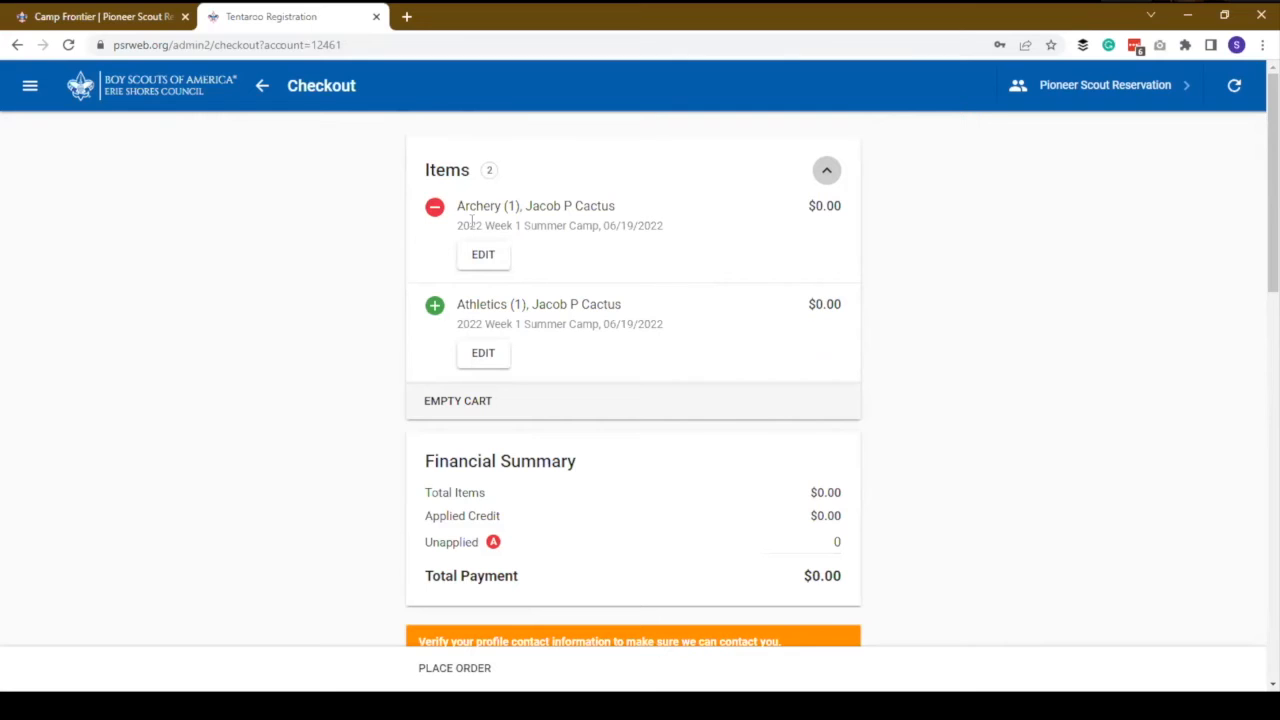
pyautogui.scroll(-5, 520, 360)
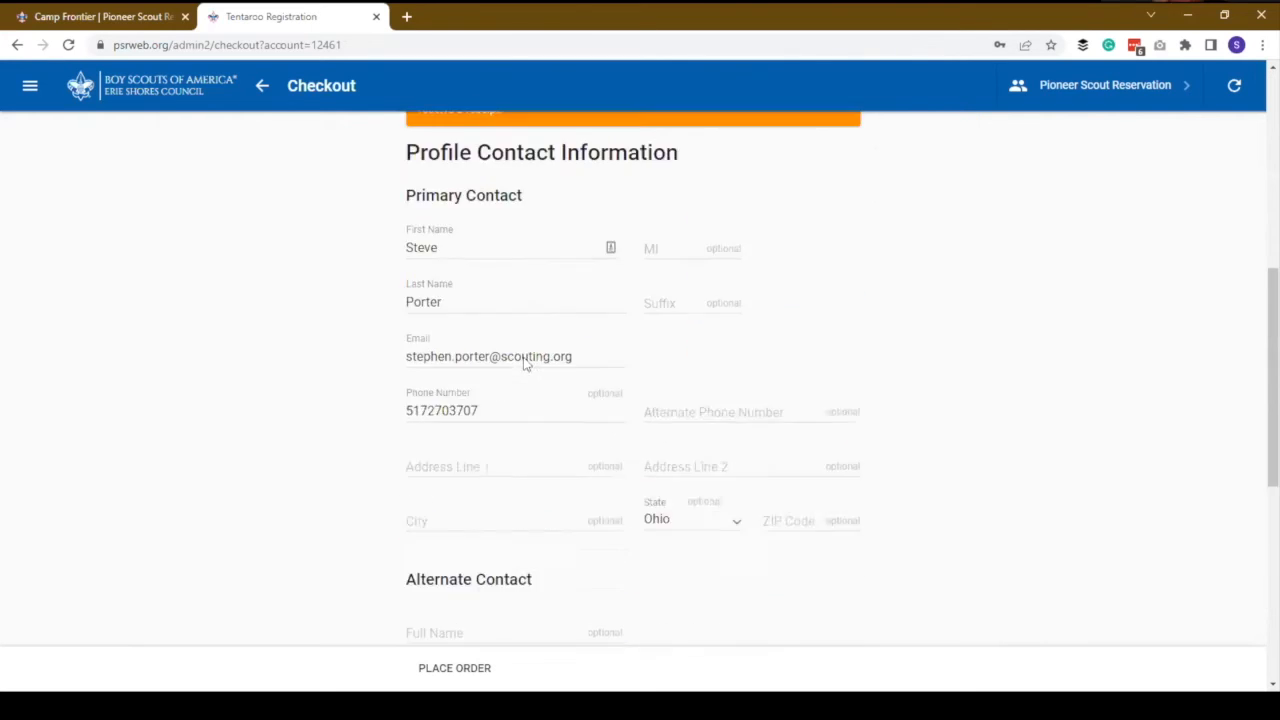
pyautogui.scroll(-5, 525, 363)
pyautogui.click(609, 318)
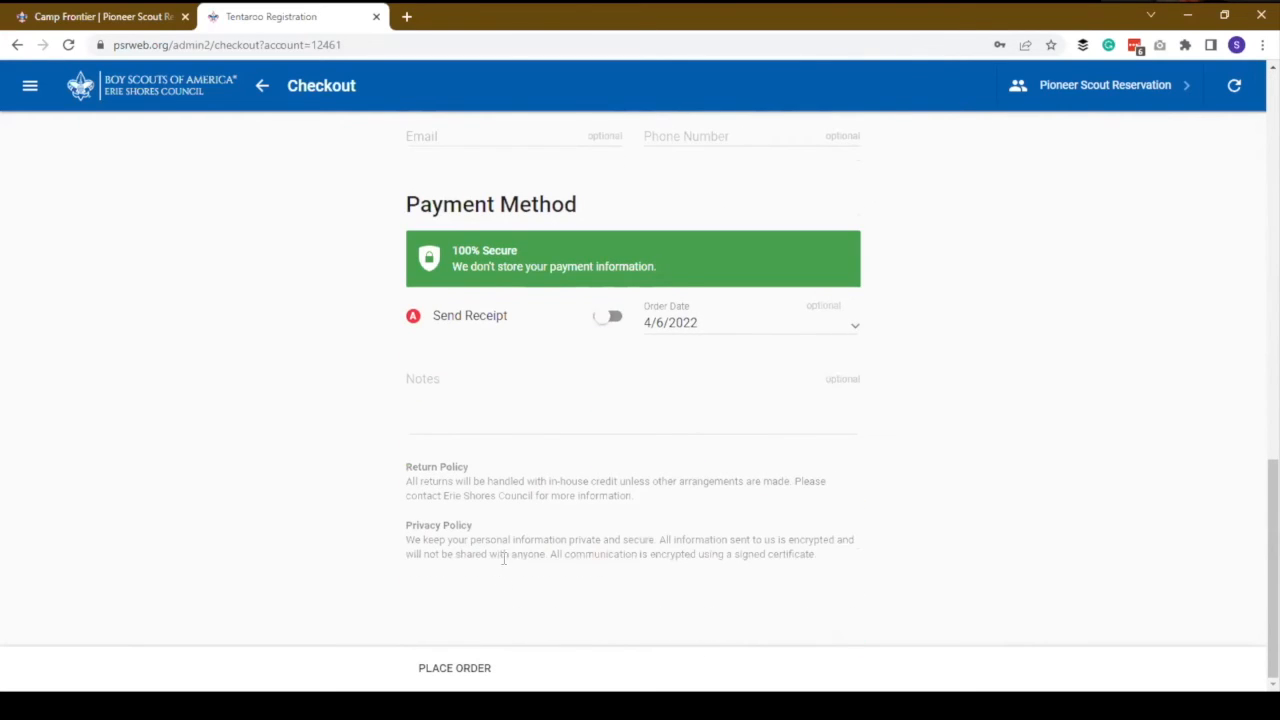
pyautogui.click(455, 669)
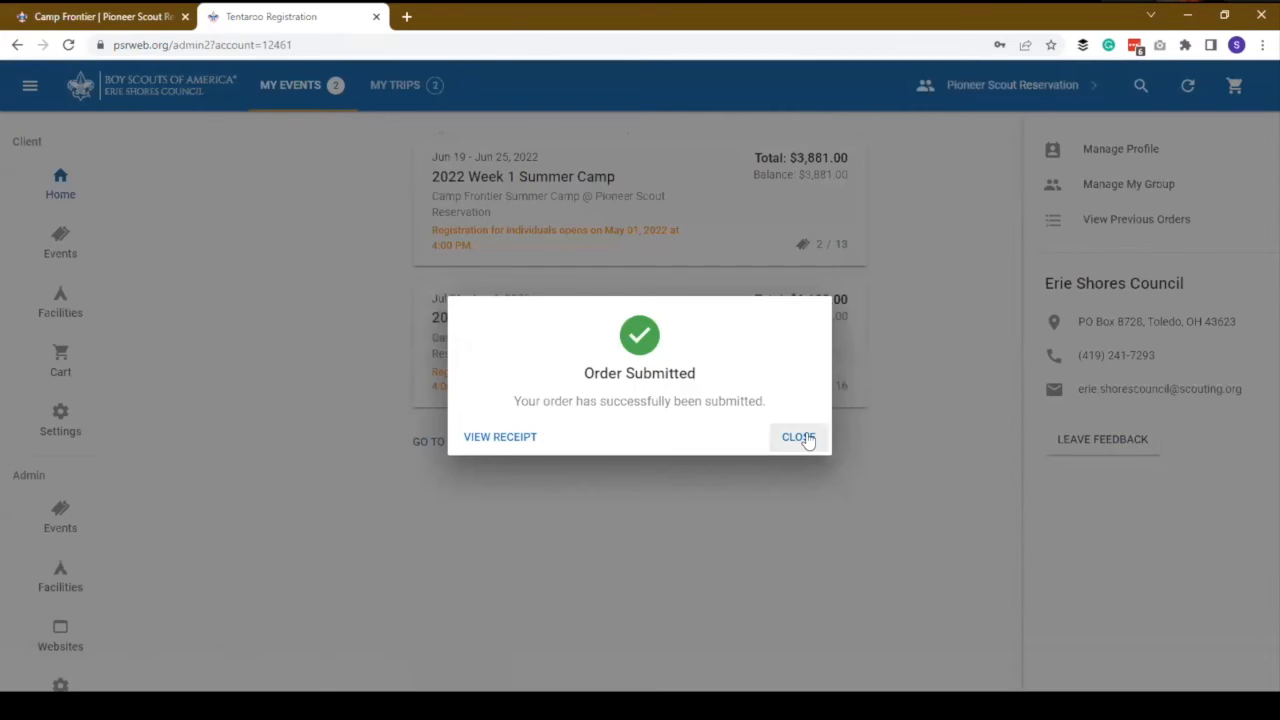
pyautogui.click(798, 437)
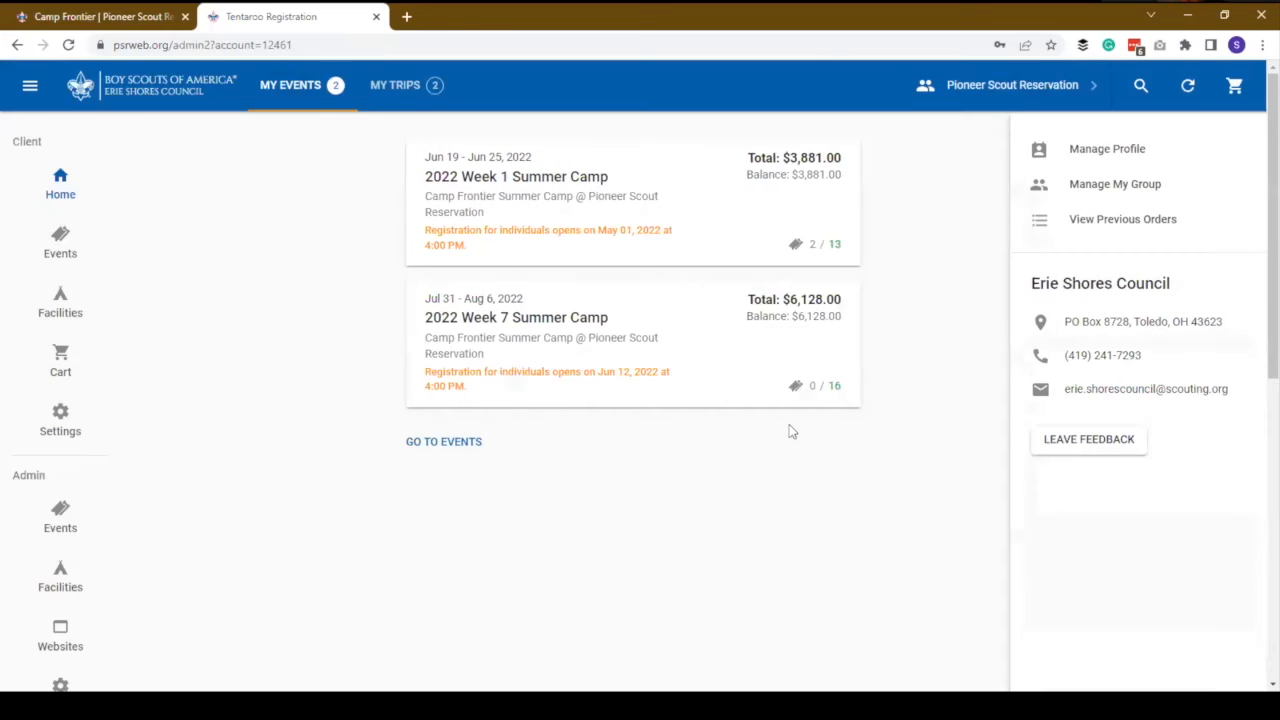
# - Reopen the 2022 Week 1 Summer Camp registration, check the edited scout's class list and return to the event registration
pyautogui.click(607, 218)
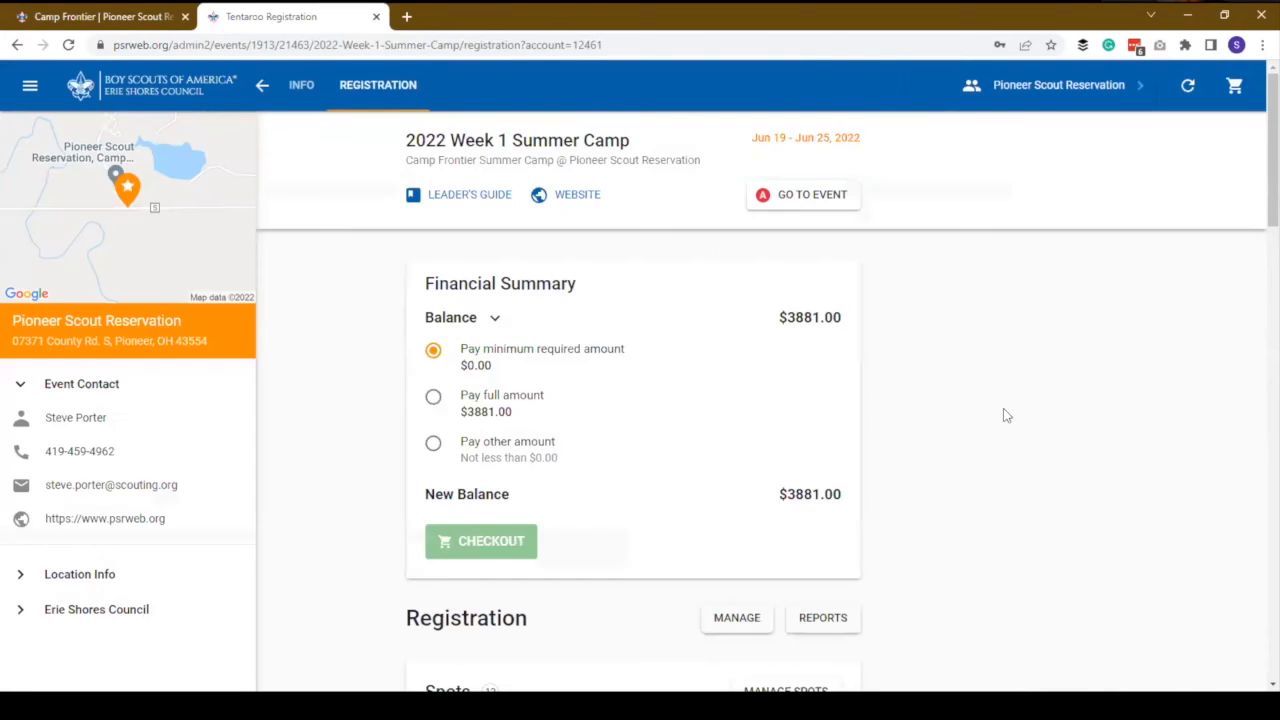
pyautogui.scroll(-5, 1003, 408)
pyautogui.scroll(-3, 691, 457)
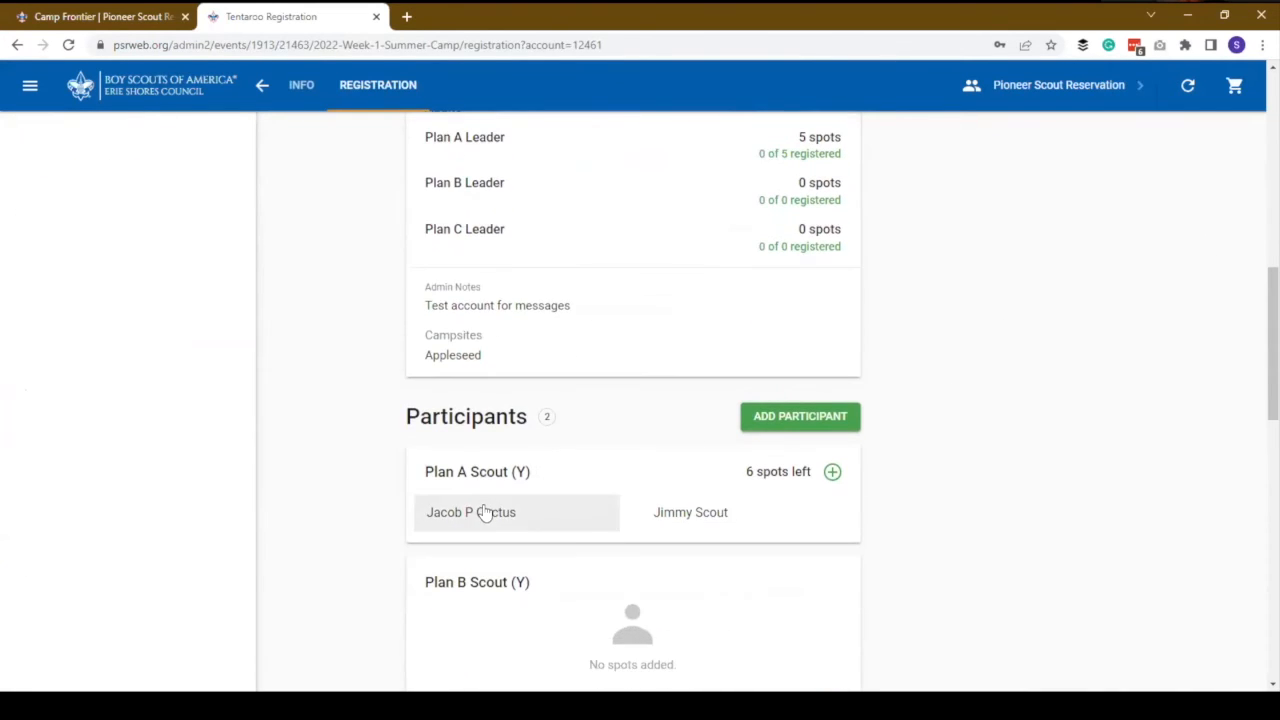
pyautogui.click(491, 508)
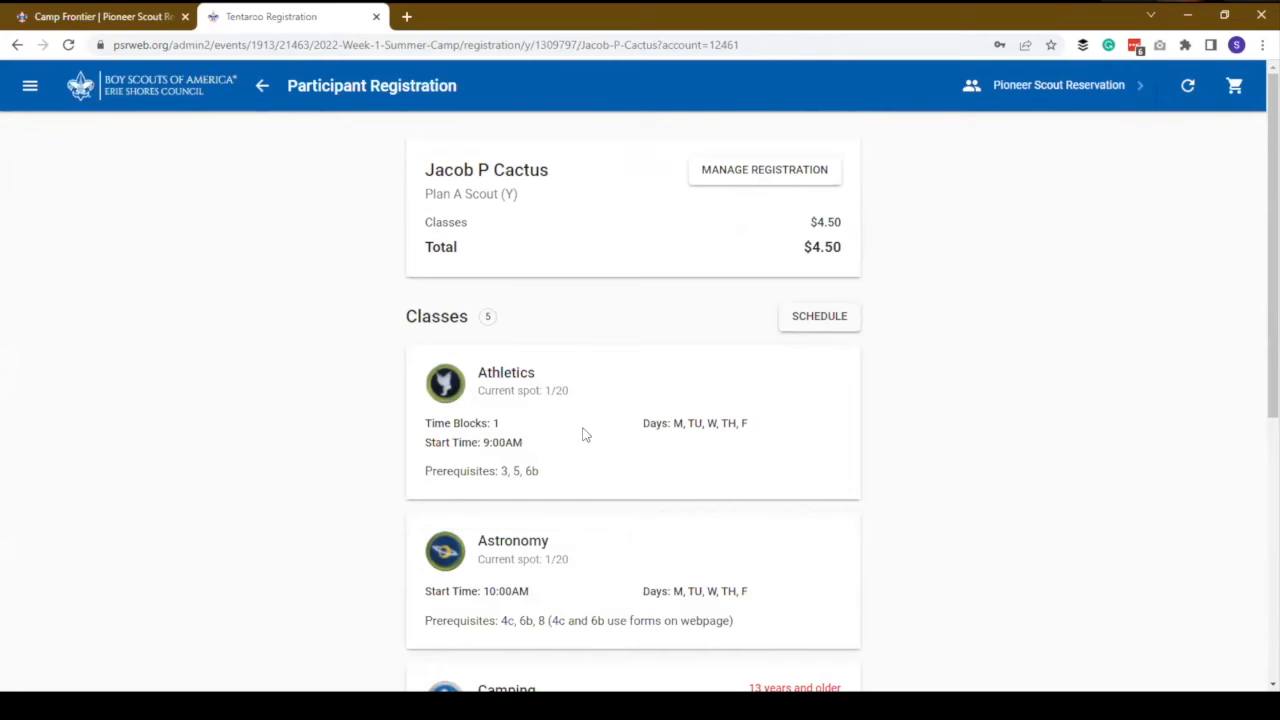
pyautogui.click(263, 85)
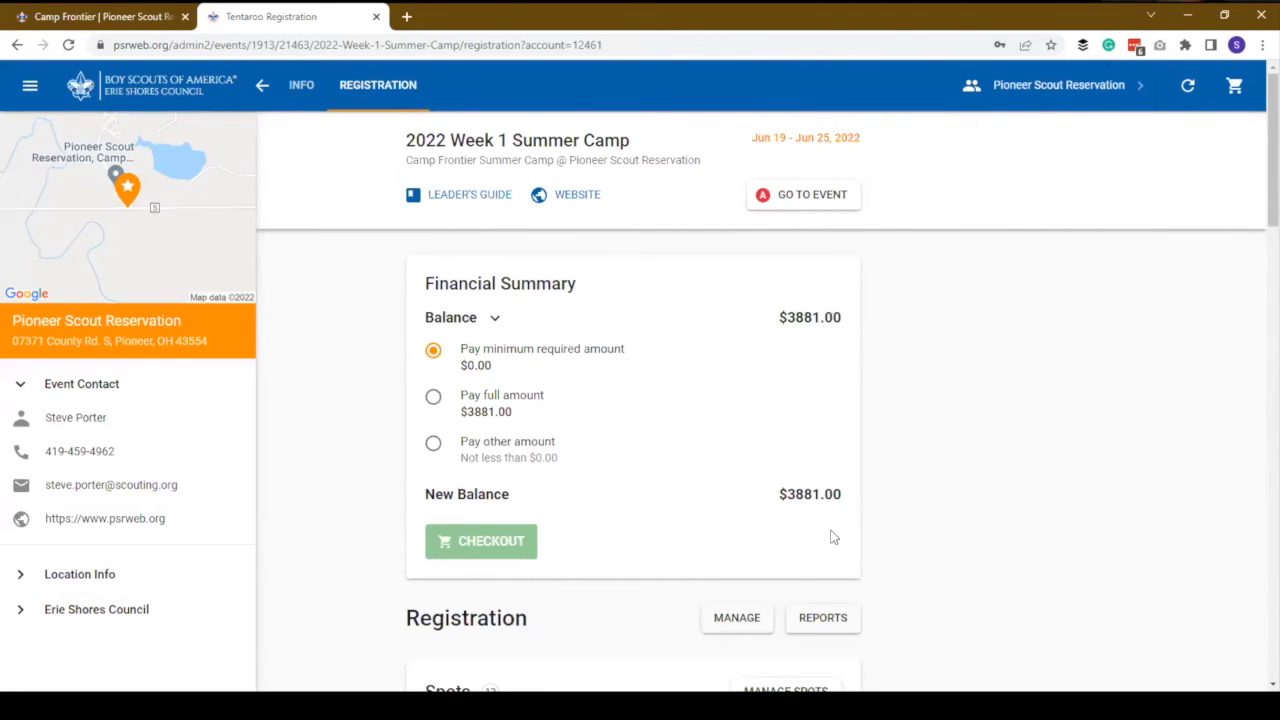
# - Start a Plan A Leader registration for the 2022 Week 1 Summer Camp and select an existing adult from the group
pyautogui.scroll(-10, 783, 495)
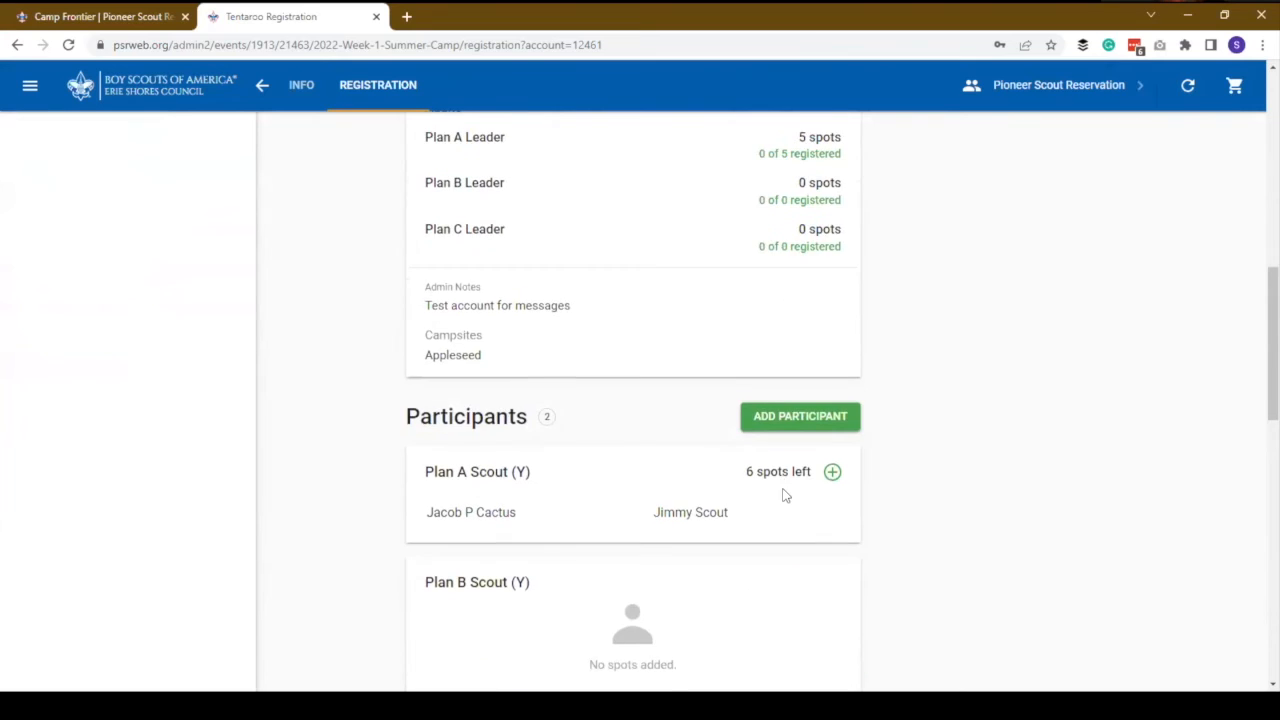
pyautogui.scroll(-2, 790, 499)
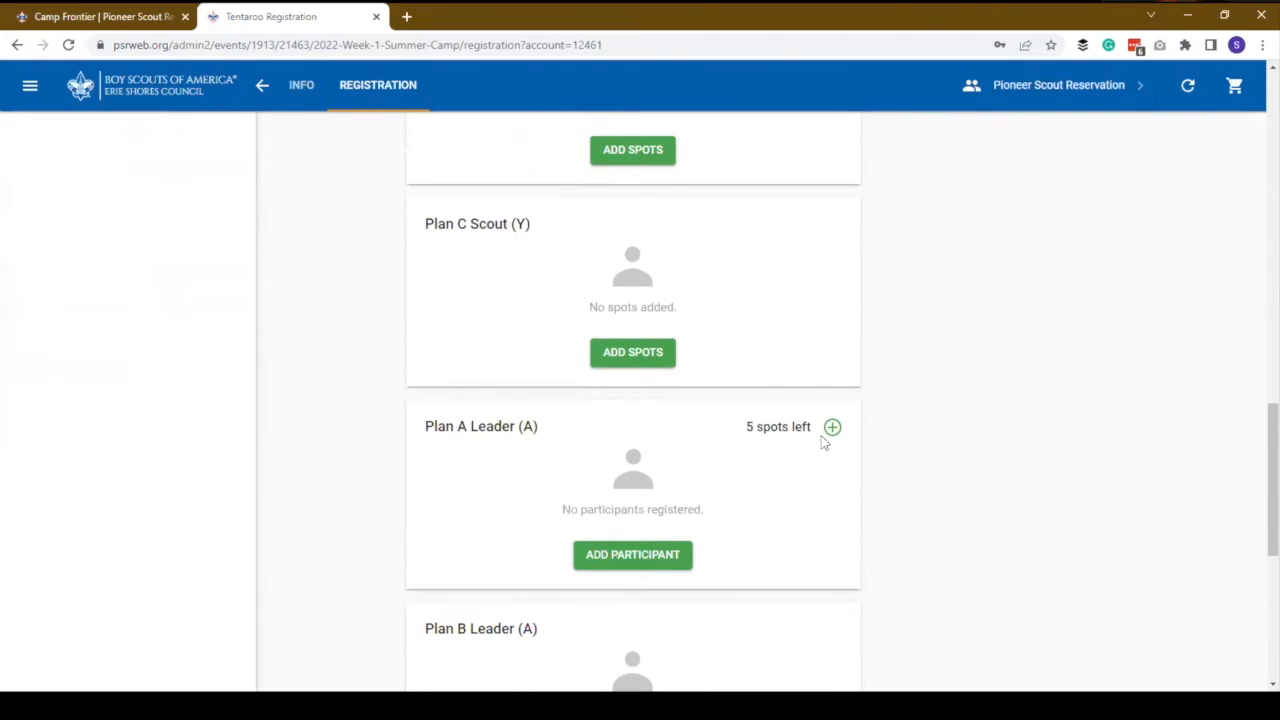
pyautogui.click(832, 428)
pyautogui.click(445, 401)
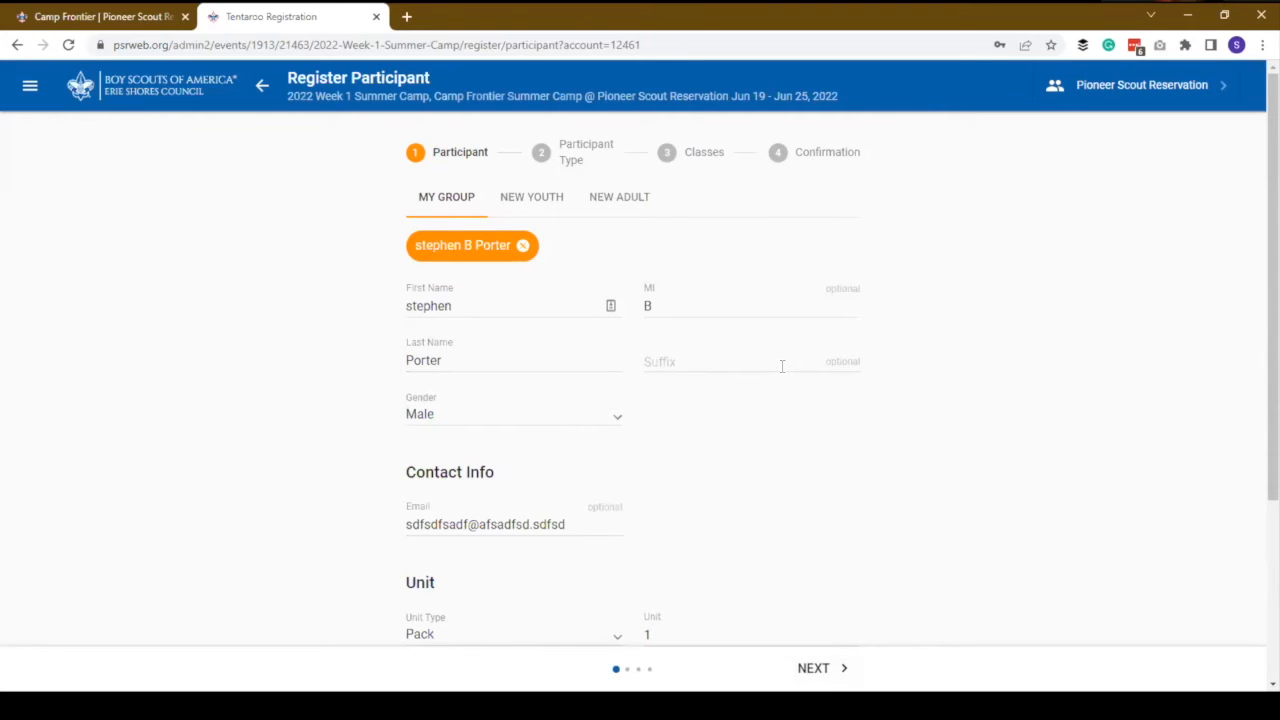
# - Review the adult's contact, unit and Youth Protection Training details, choose the participant type and continue to the leader classes
pyautogui.scroll(-2, 783, 370)
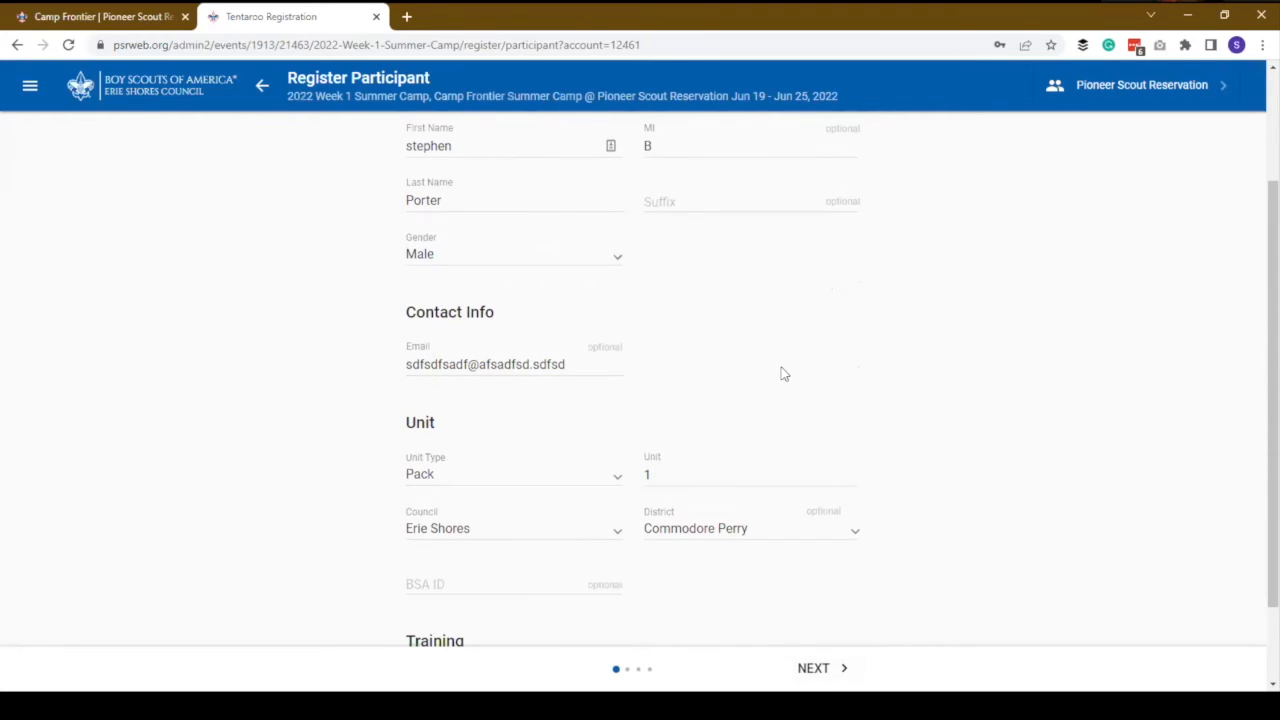
pyautogui.scroll(1, 783, 374)
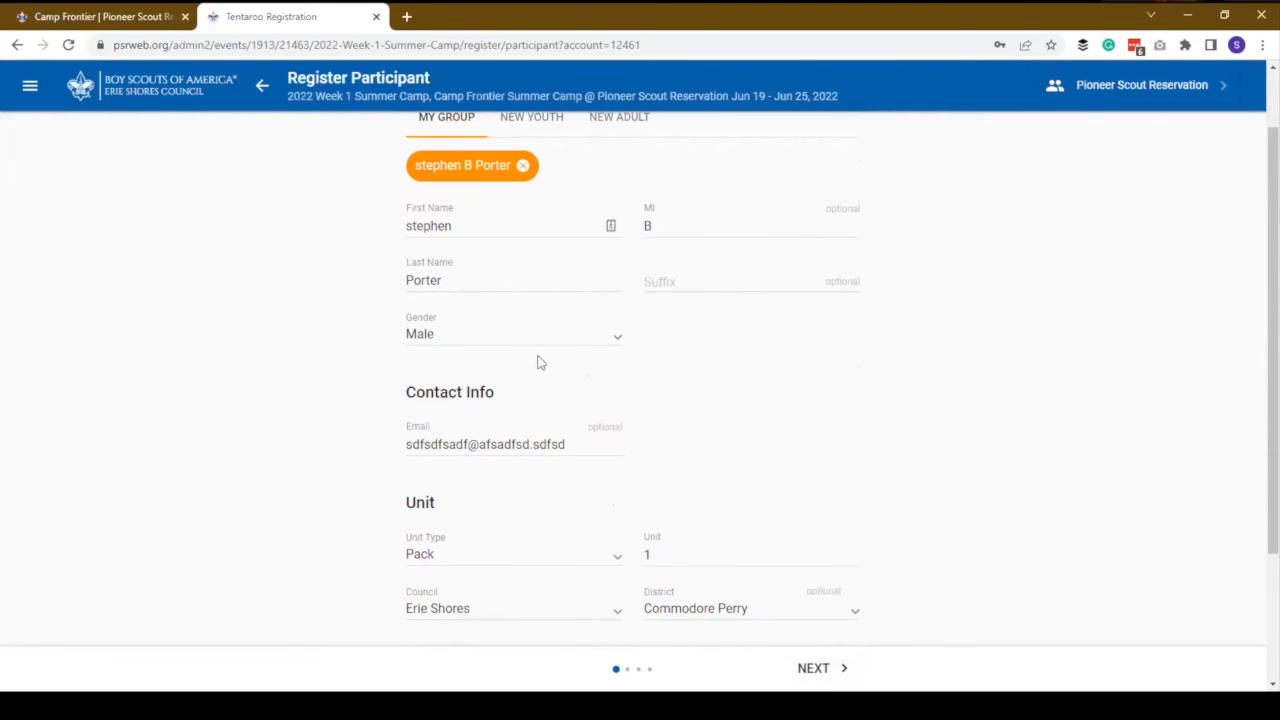
pyautogui.scroll(-2, 571, 416)
pyautogui.scroll(3, 571, 416)
pyautogui.scroll(-3, 573, 420)
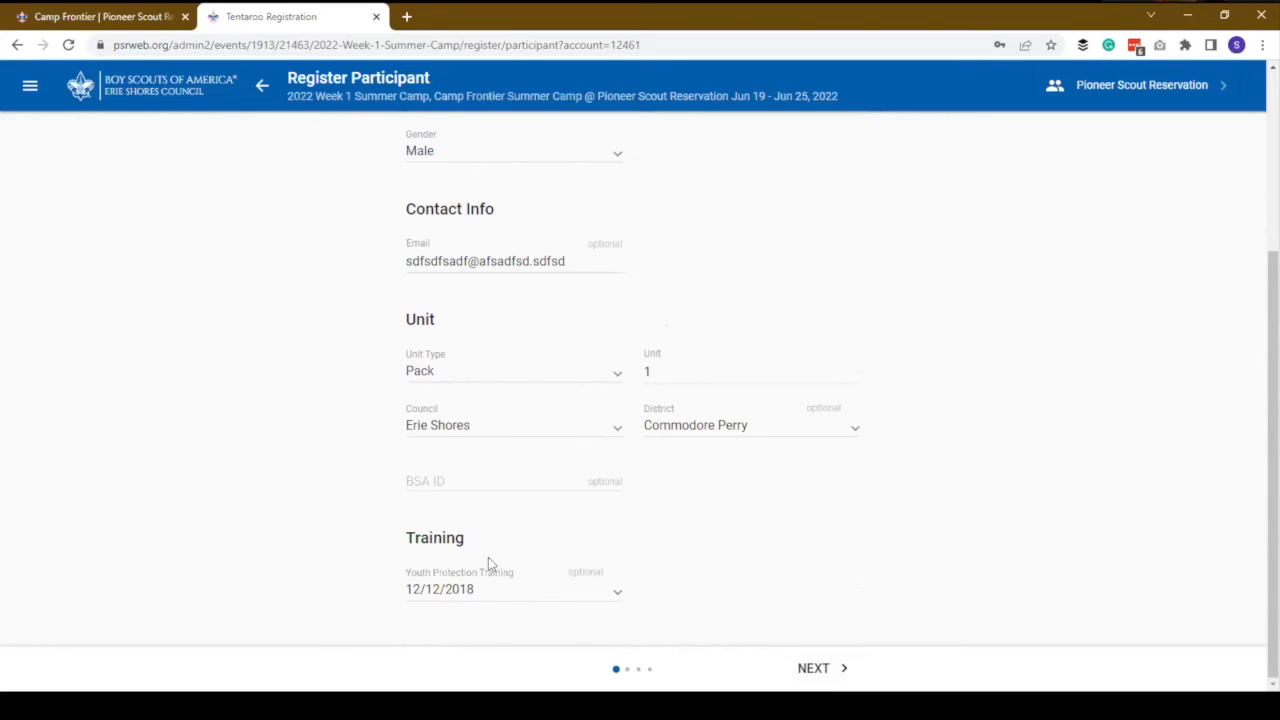
pyautogui.scroll(3, 488, 557)
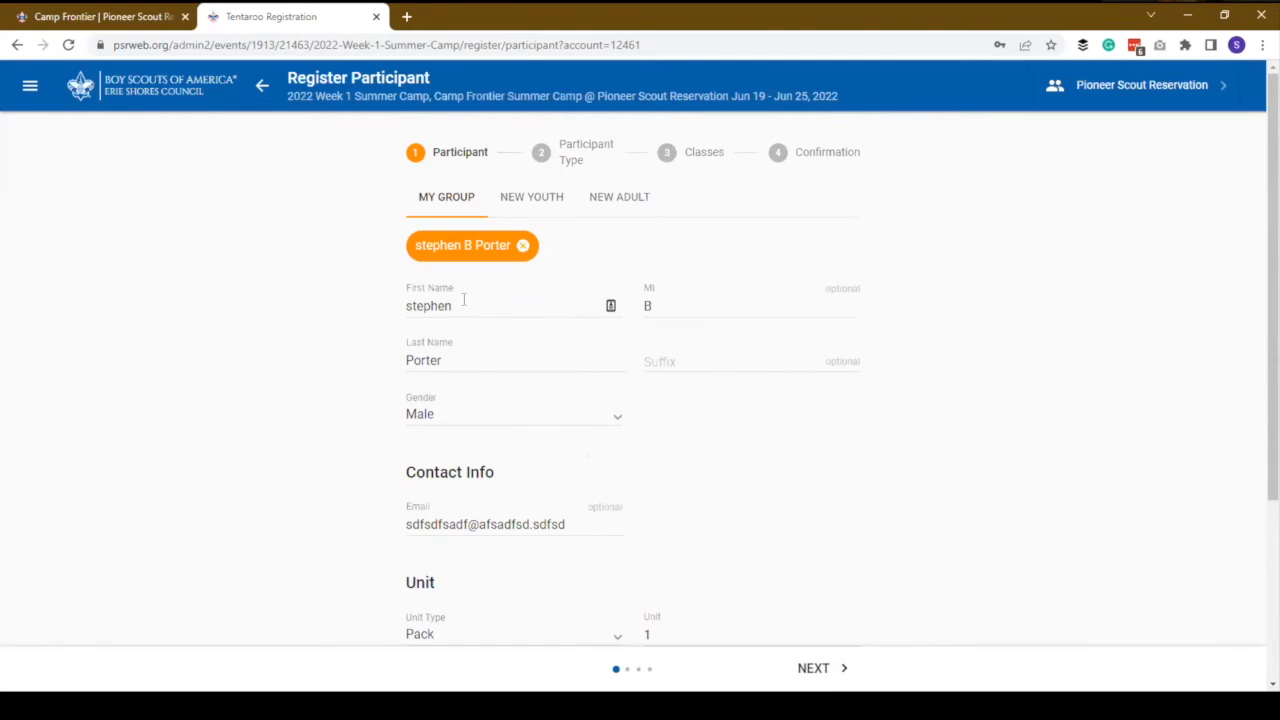
pyautogui.click(812, 678)
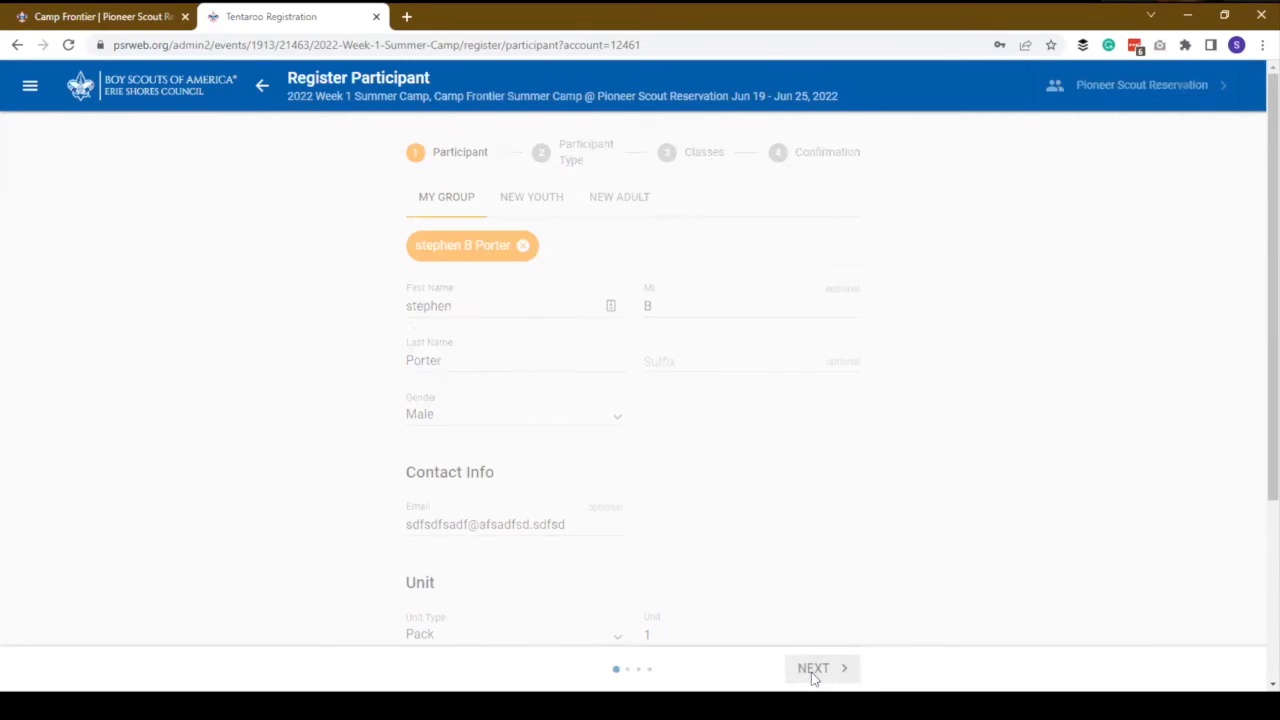
pyautogui.click(840, 218)
pyautogui.click(820, 669)
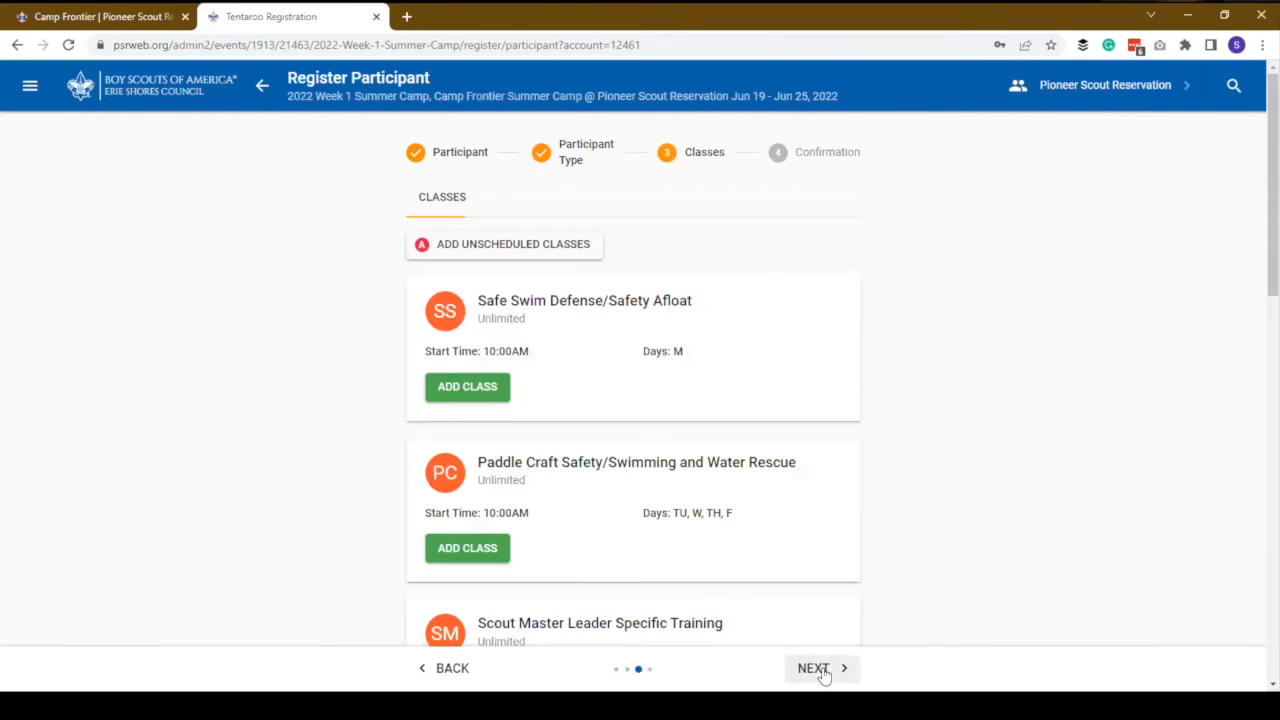
# - Review the classes and options offered to leaders and add the 10:00AM Scout Master Leader Specific Training class
pyautogui.scroll(-3, 731, 563)
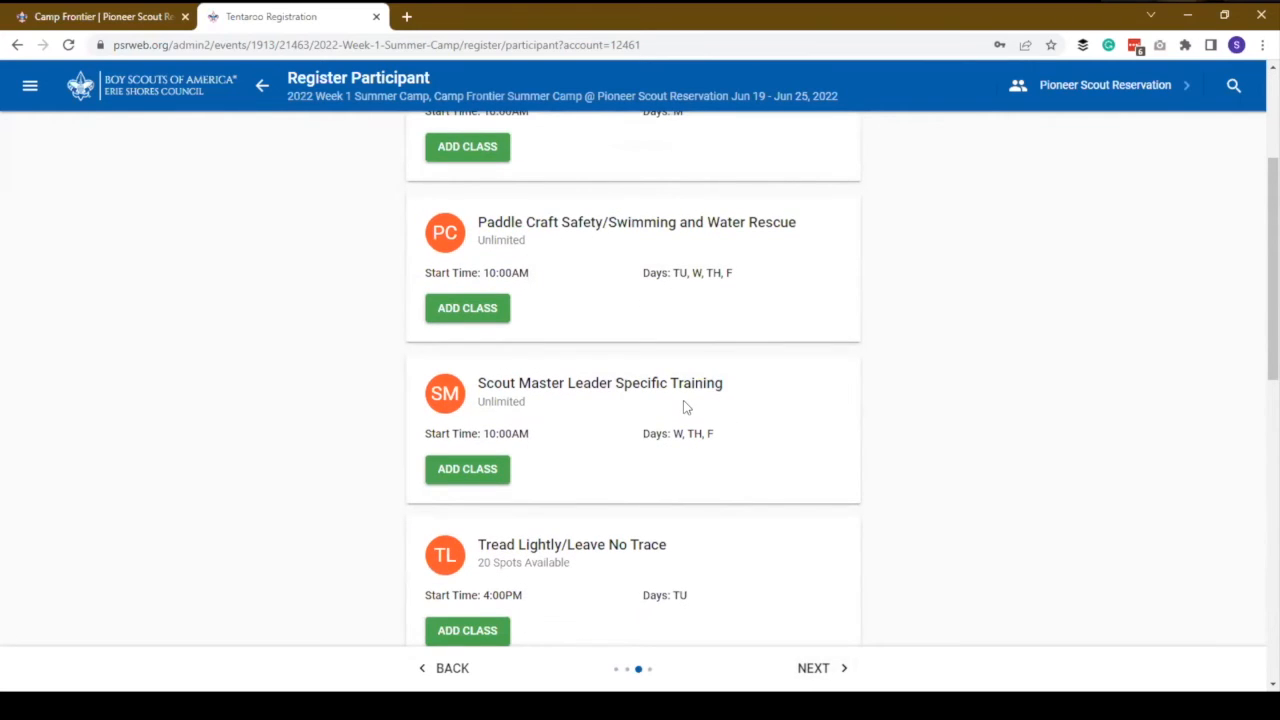
pyautogui.scroll(-2, 685, 405)
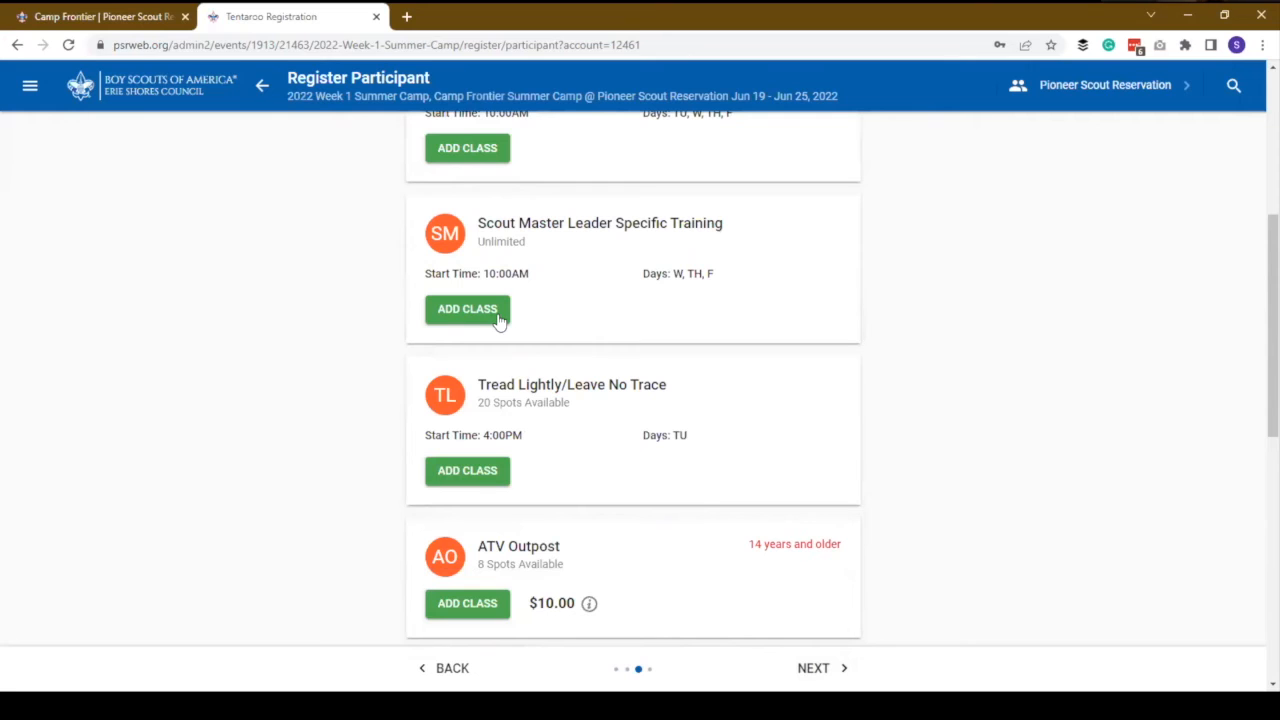
pyautogui.scroll(-5, 499, 320)
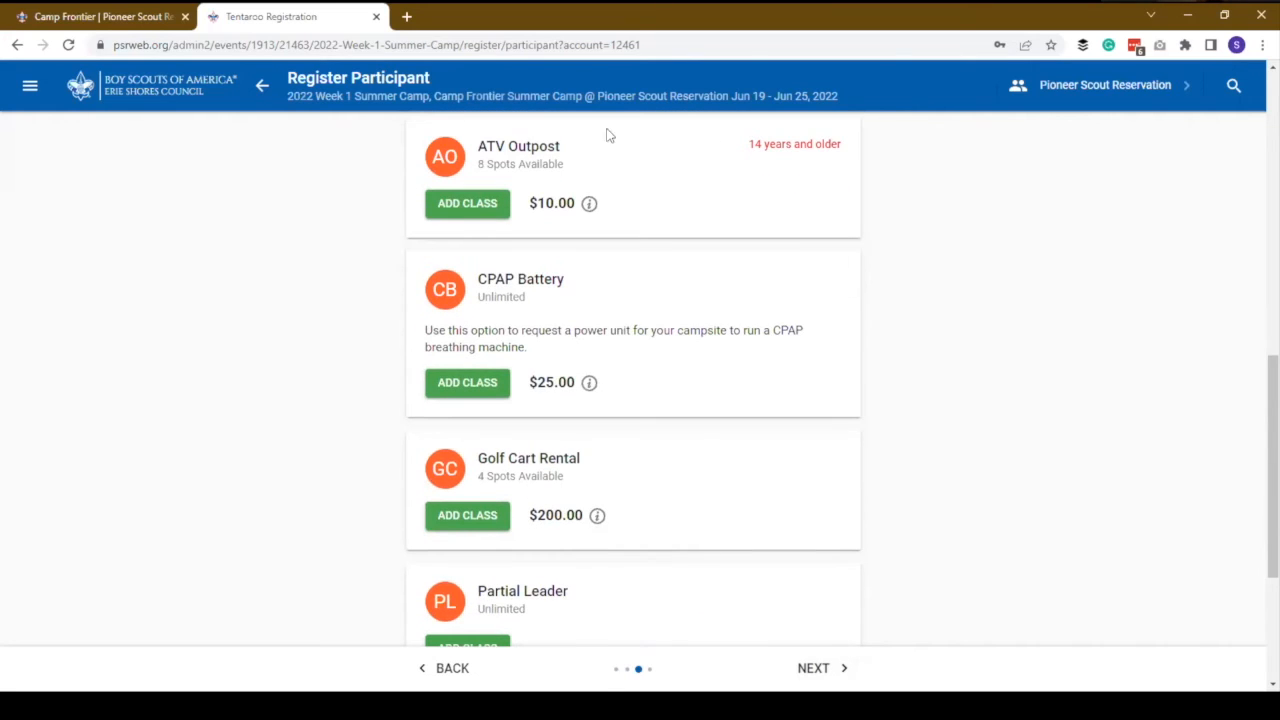
pyautogui.scroll(1, 446, 367)
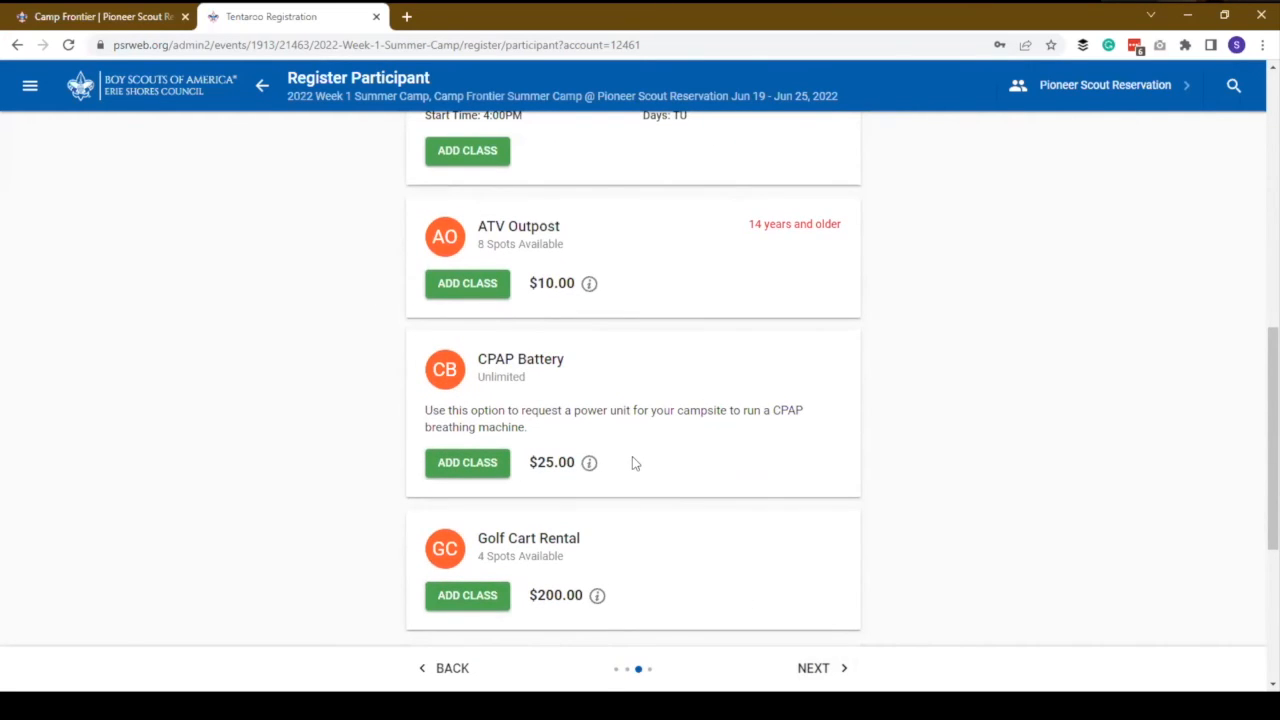
pyautogui.scroll(-4, 645, 466)
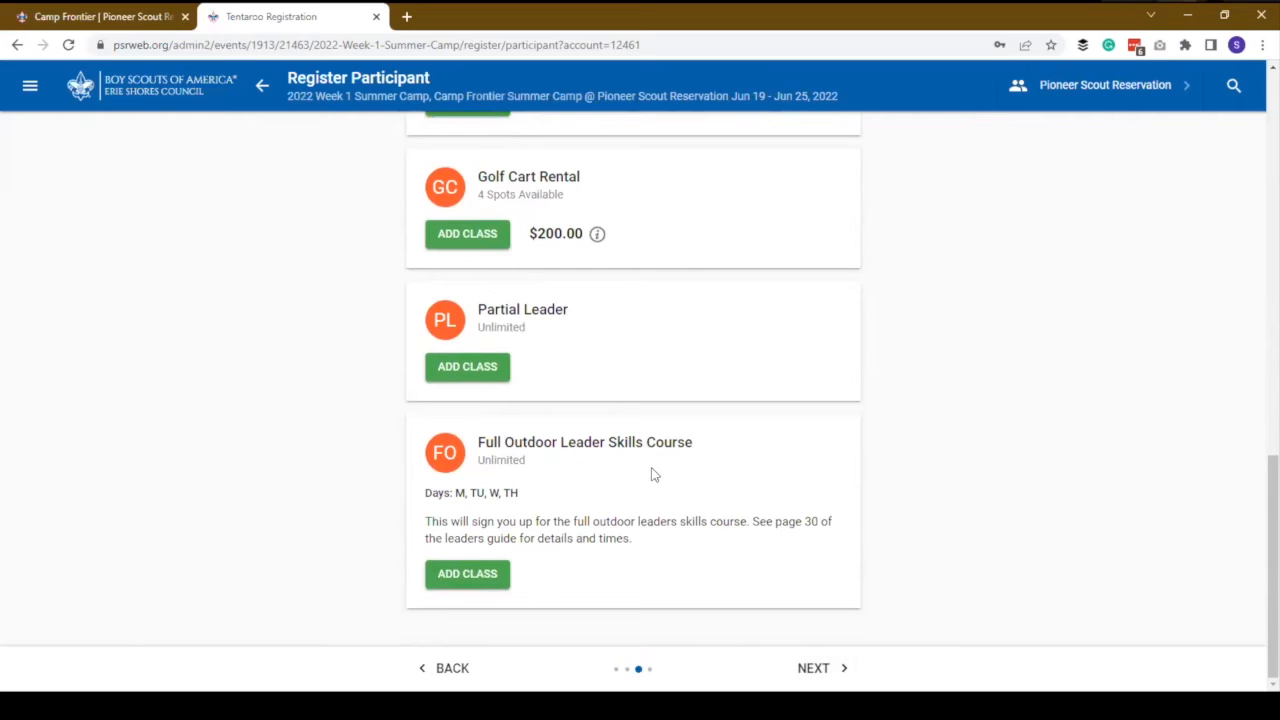
pyautogui.scroll(9, 505, 398)
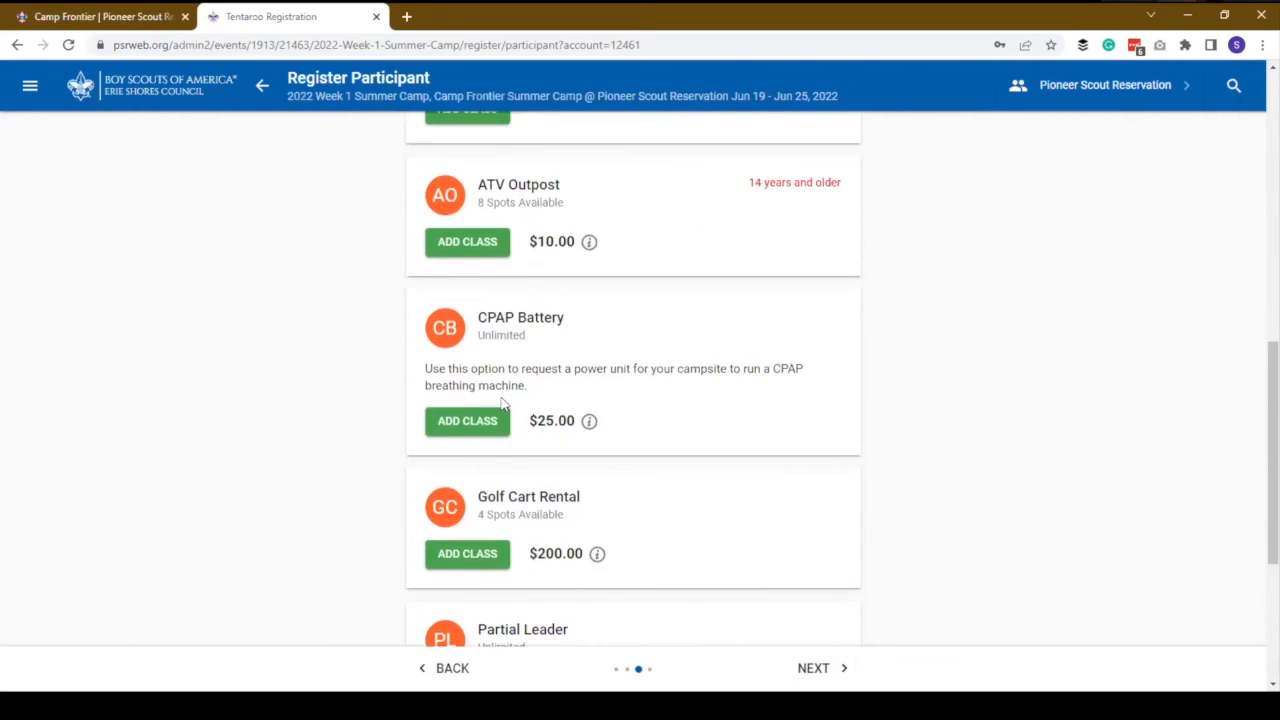
pyautogui.scroll(2, 505, 398)
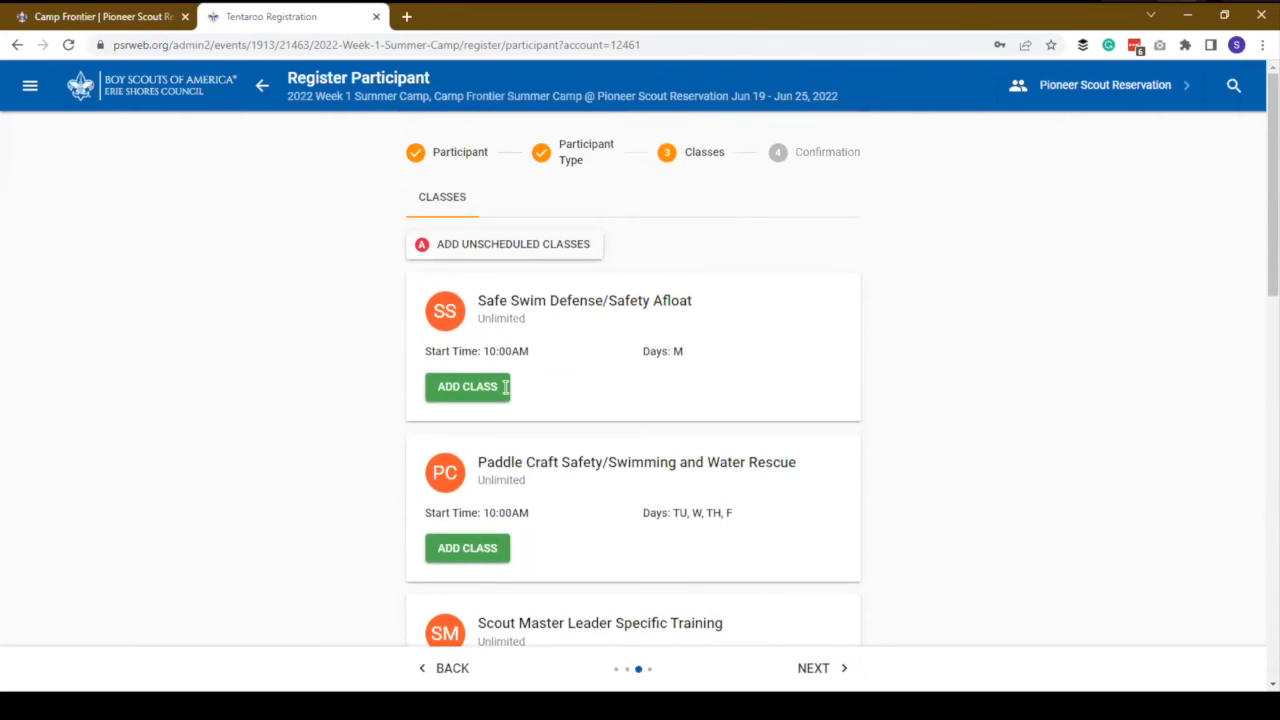
pyautogui.scroll(-3, 505, 385)
pyautogui.click(490, 393)
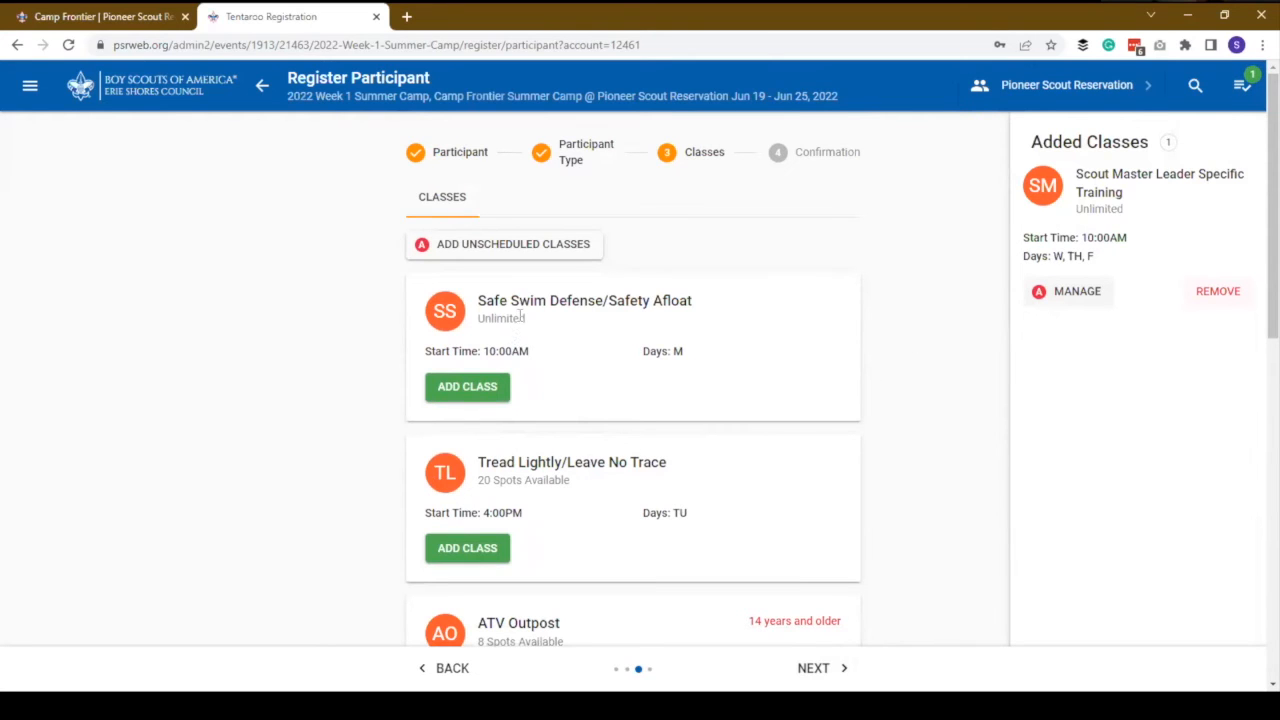
# - Look through the remaining leader classes and complete the leader's registration with the minimum required payment
pyautogui.scroll(-1, 550, 374)
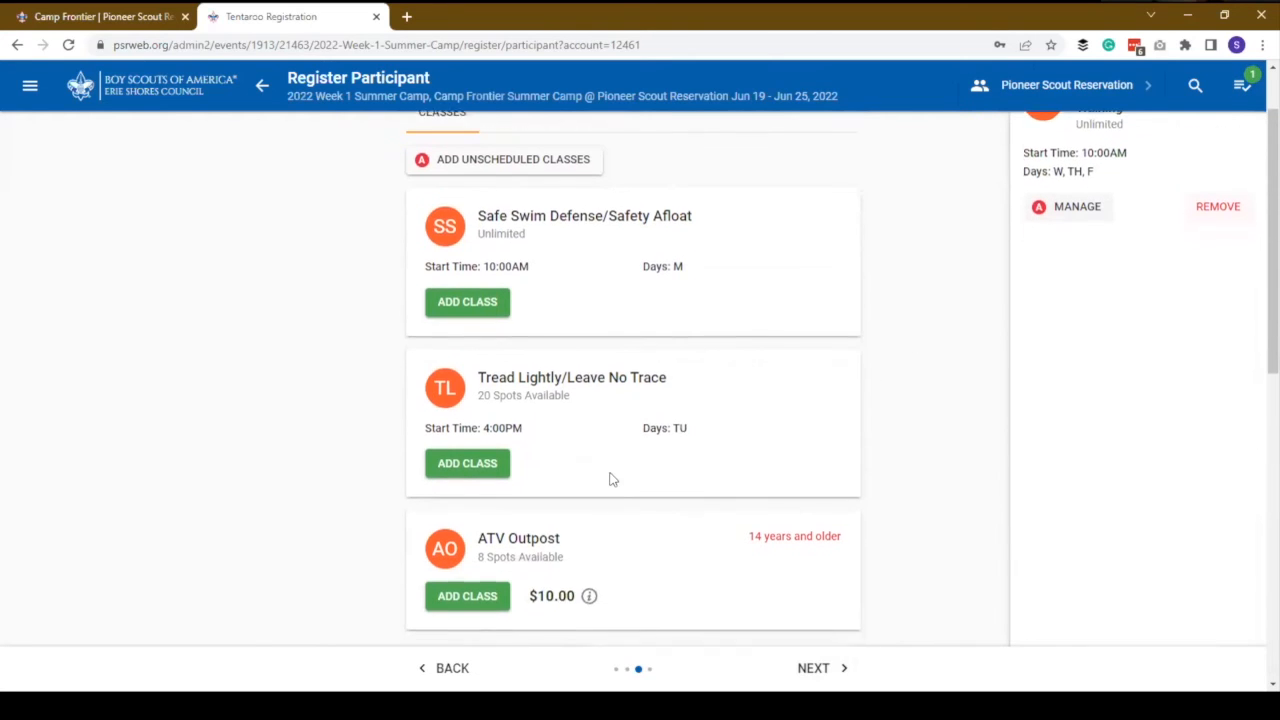
pyautogui.scroll(-1, 610, 478)
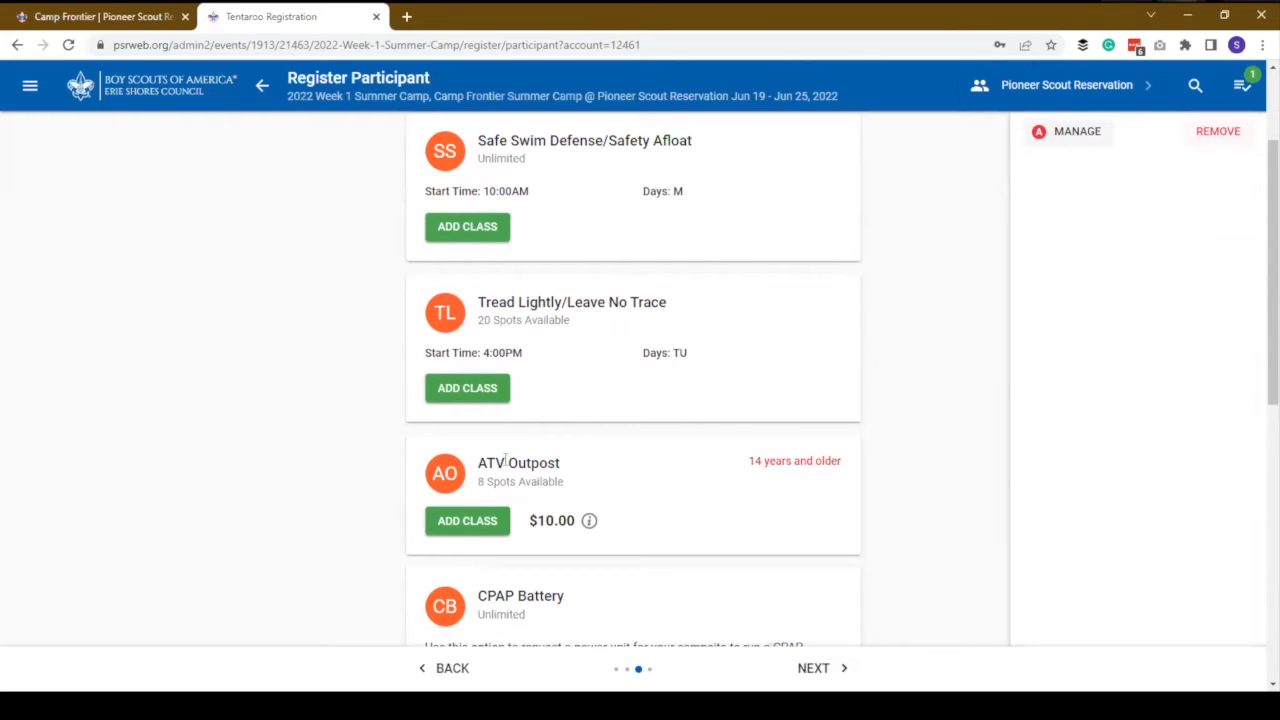
pyautogui.scroll(-4, 594, 368)
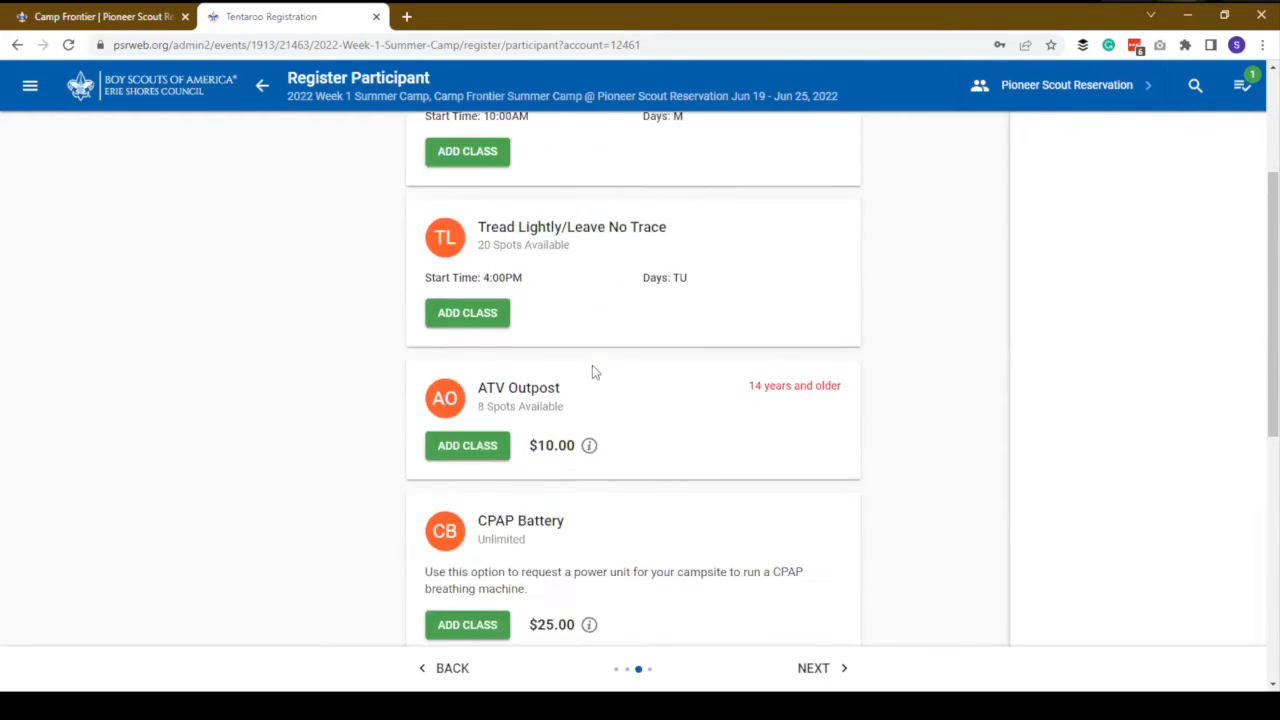
pyautogui.scroll(-4, 592, 382)
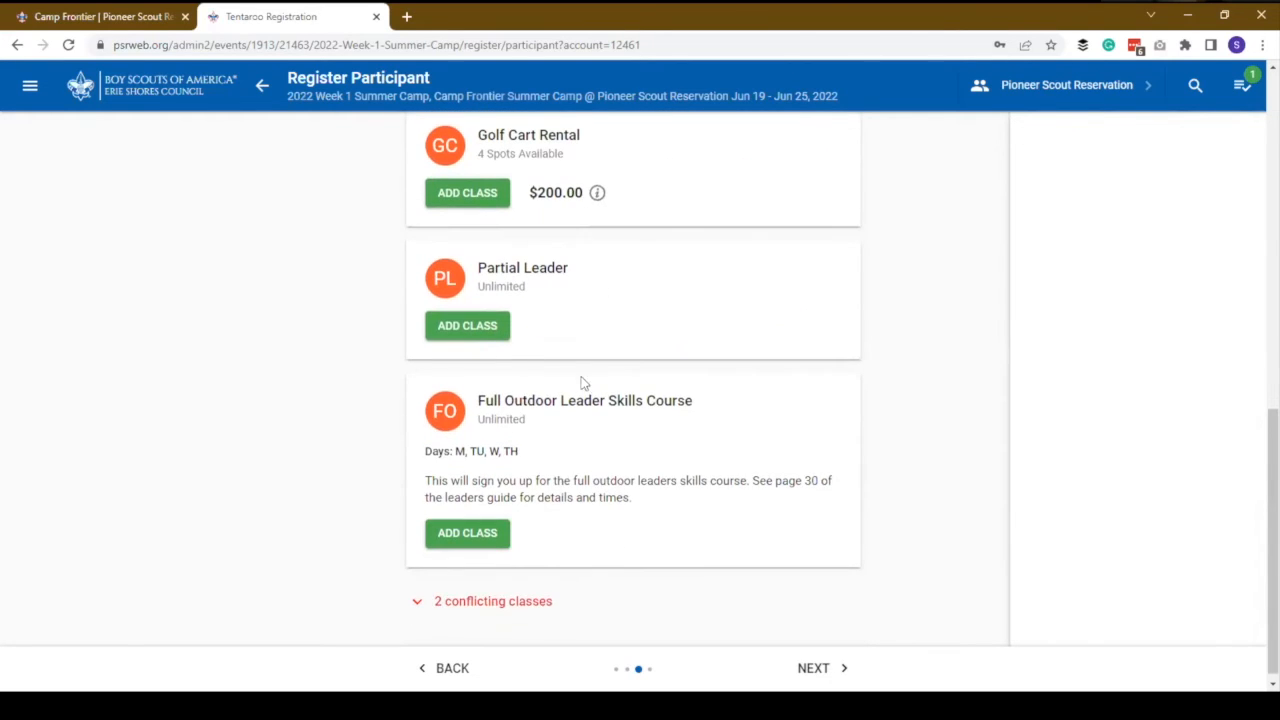
pyautogui.scroll(-1, 610, 383)
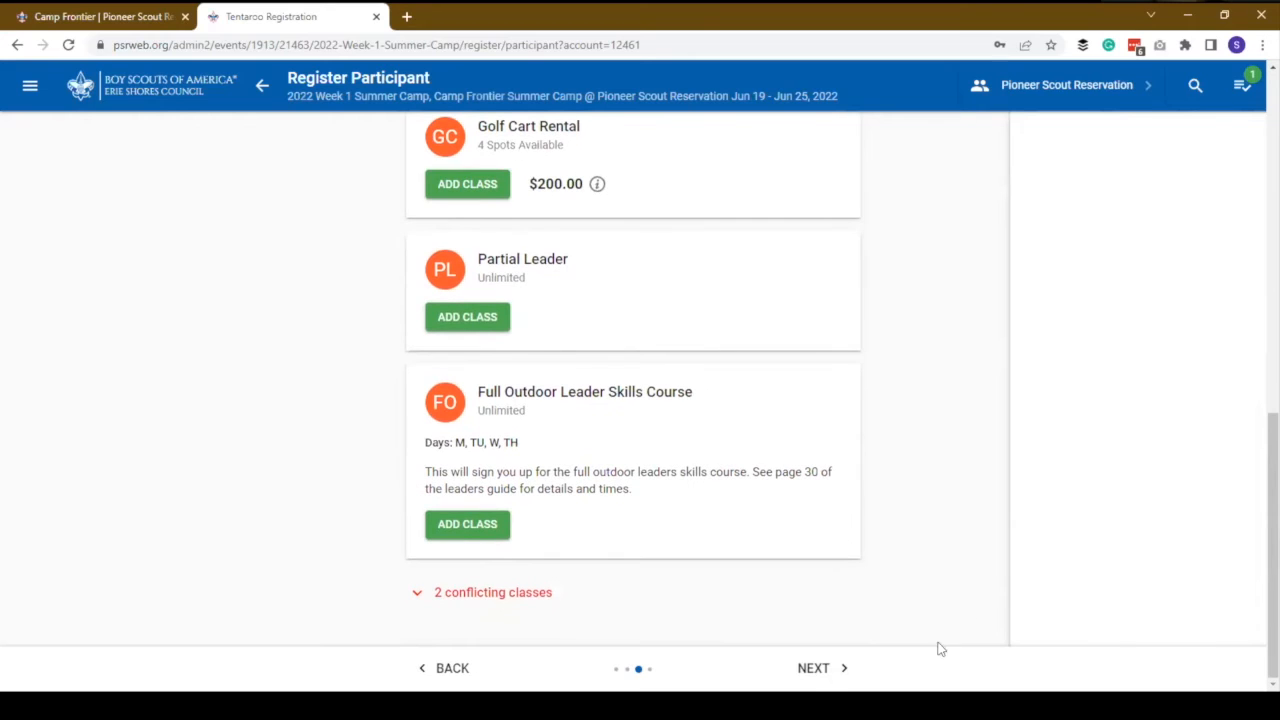
pyautogui.click(822, 672)
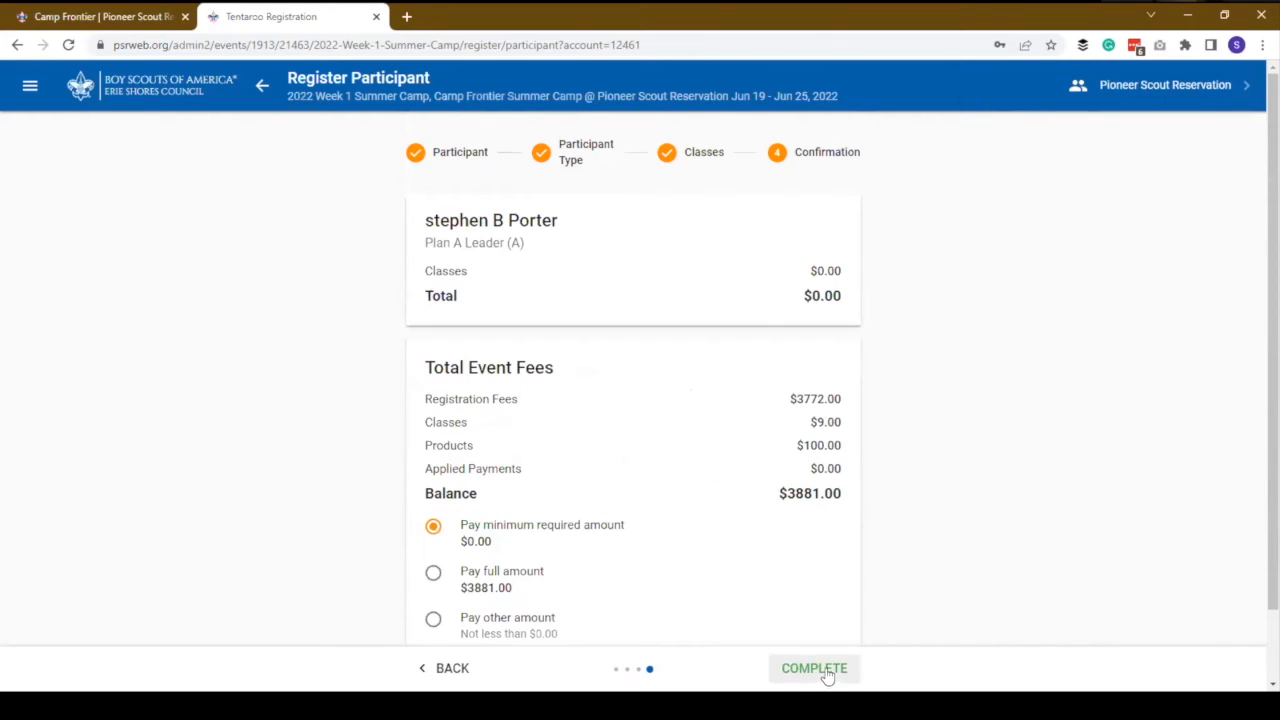
pyautogui.click(815, 676)
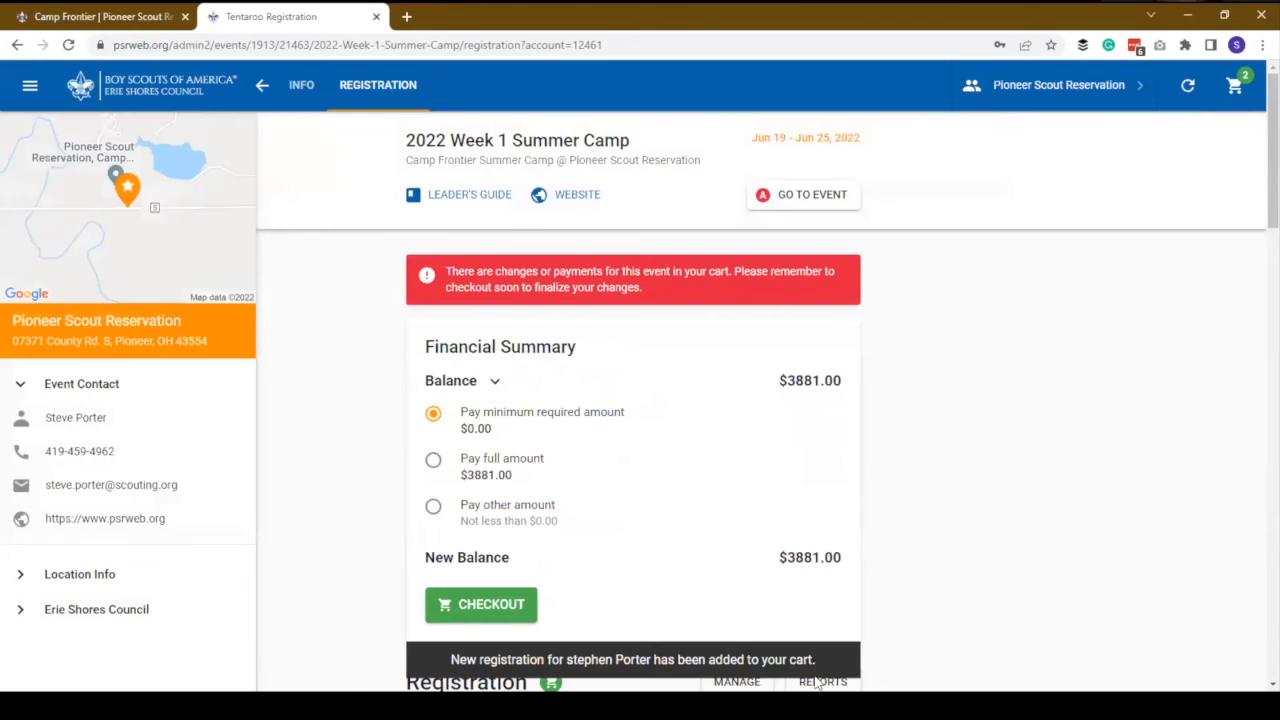
# - Check out the new leader registration with Send Receipt turned off, place the order and close the order confirmation
pyautogui.click(518, 620)
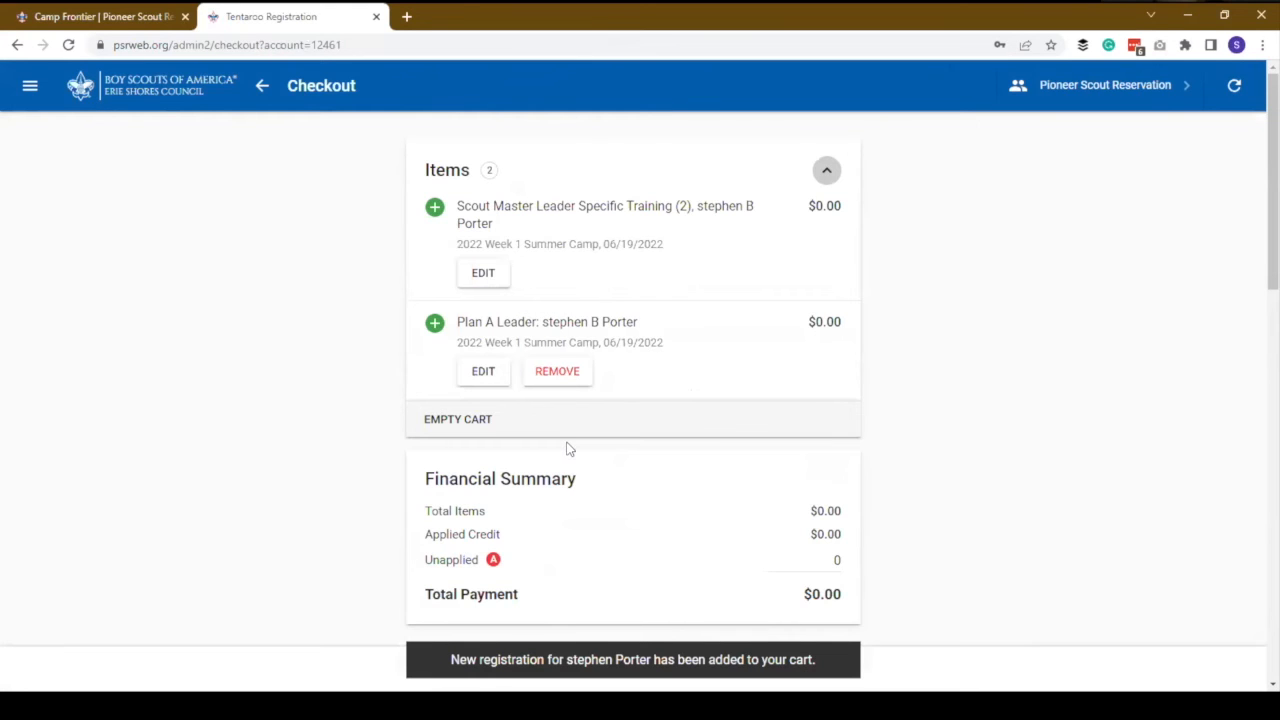
pyautogui.scroll(-15, 568, 447)
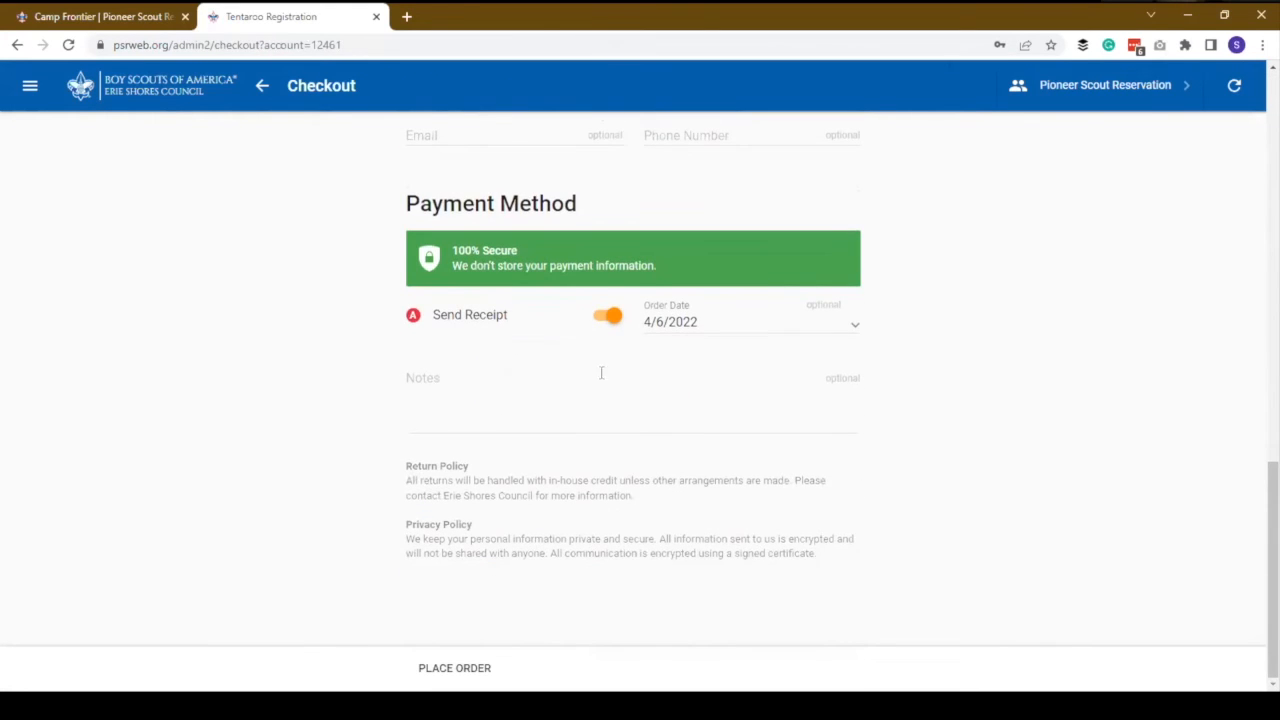
pyautogui.click(608, 315)
pyautogui.click(450, 670)
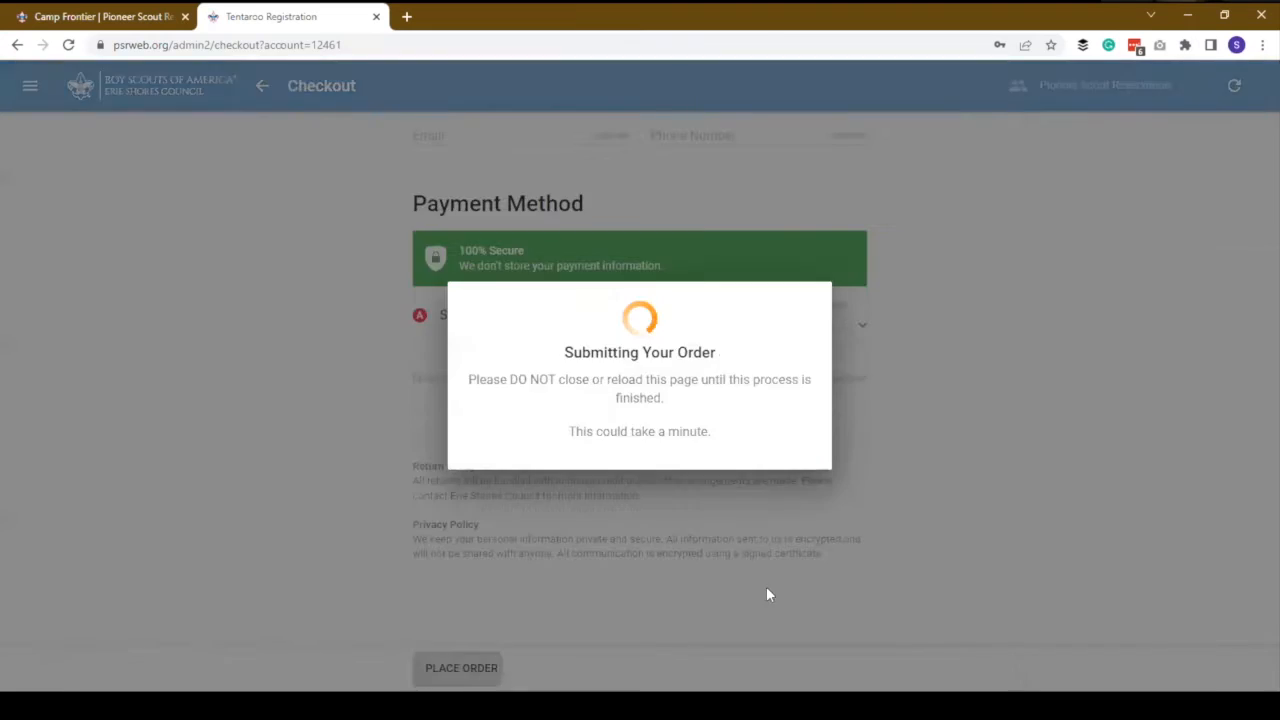
pyautogui.click(800, 440)
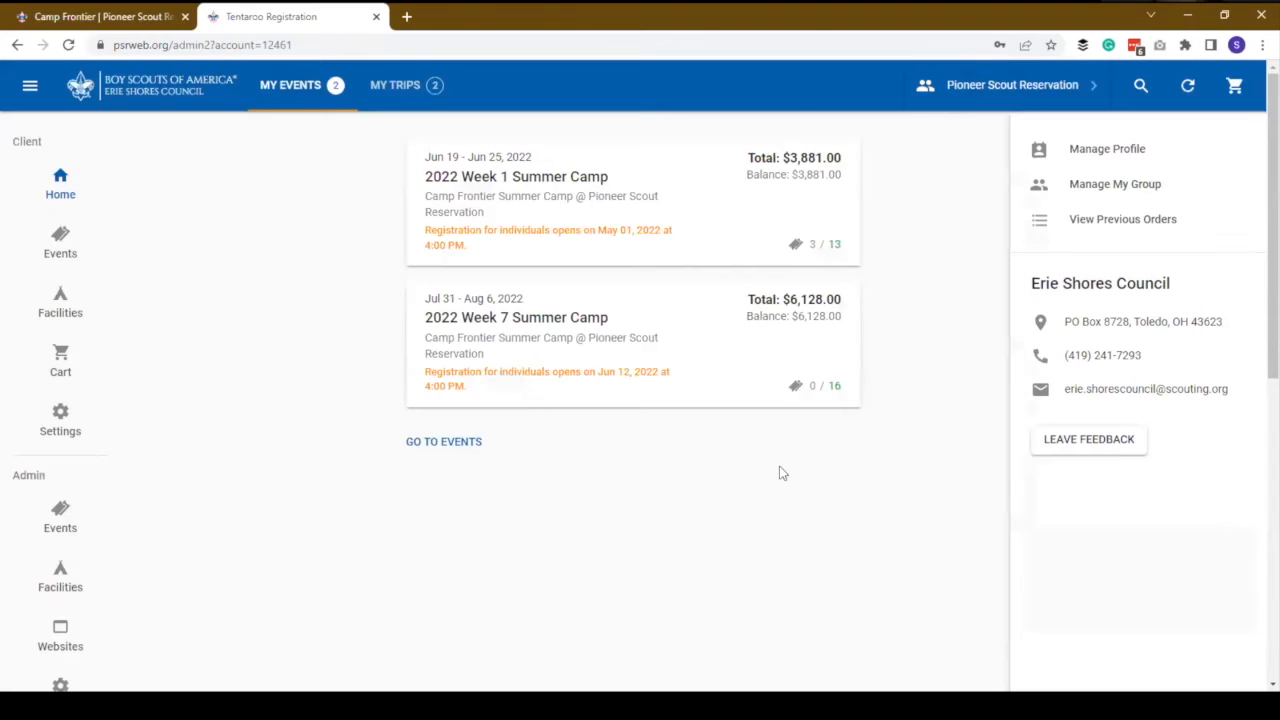
# - Reopen the 2022 Week 1 Summer Camp registration and review its registered spots and the participants under each plan
pyautogui.click(683, 204)
pyautogui.scroll(-6, 749, 478)
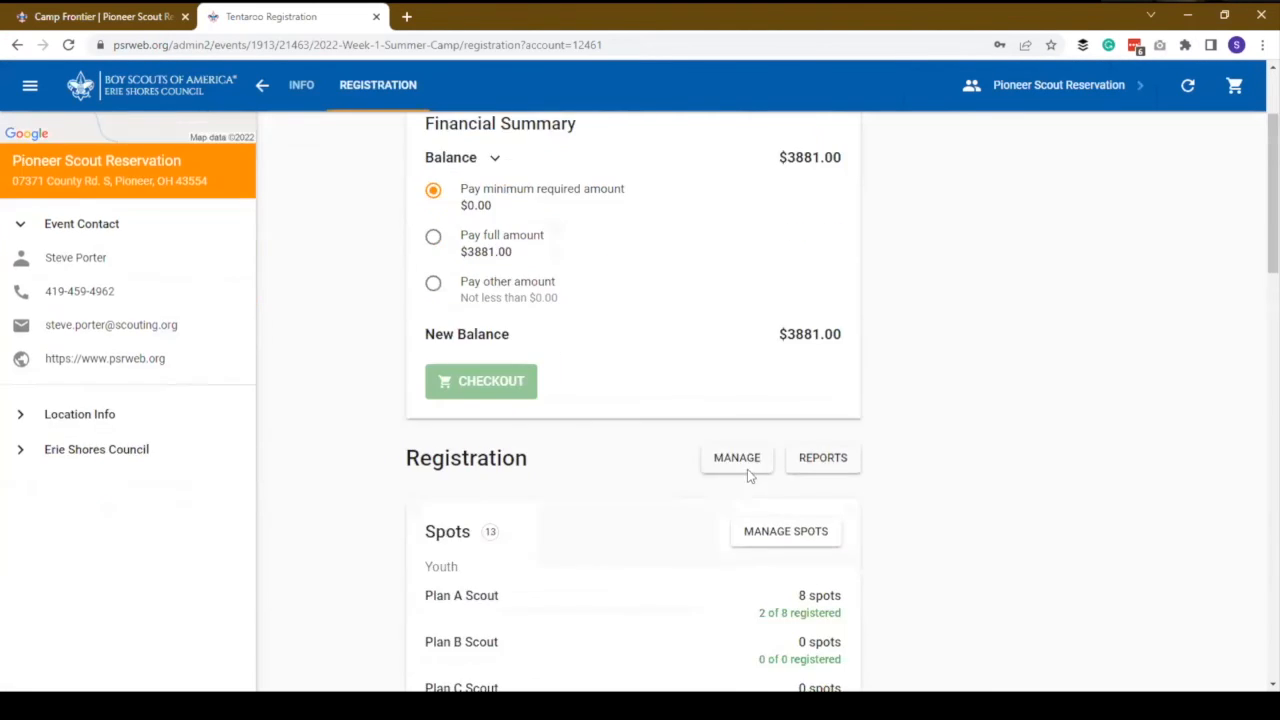
pyautogui.scroll(-9, 746, 475)
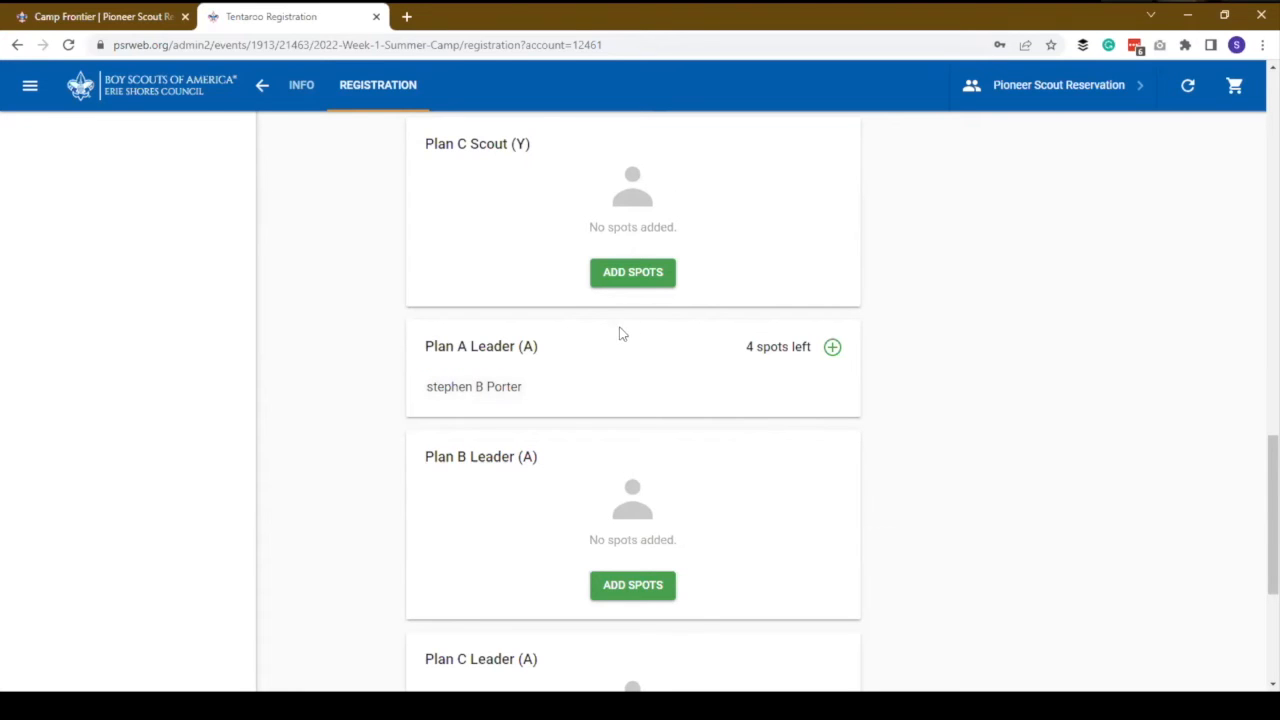
pyautogui.scroll(5, 593, 291)
pyautogui.scroll(8, 593, 291)
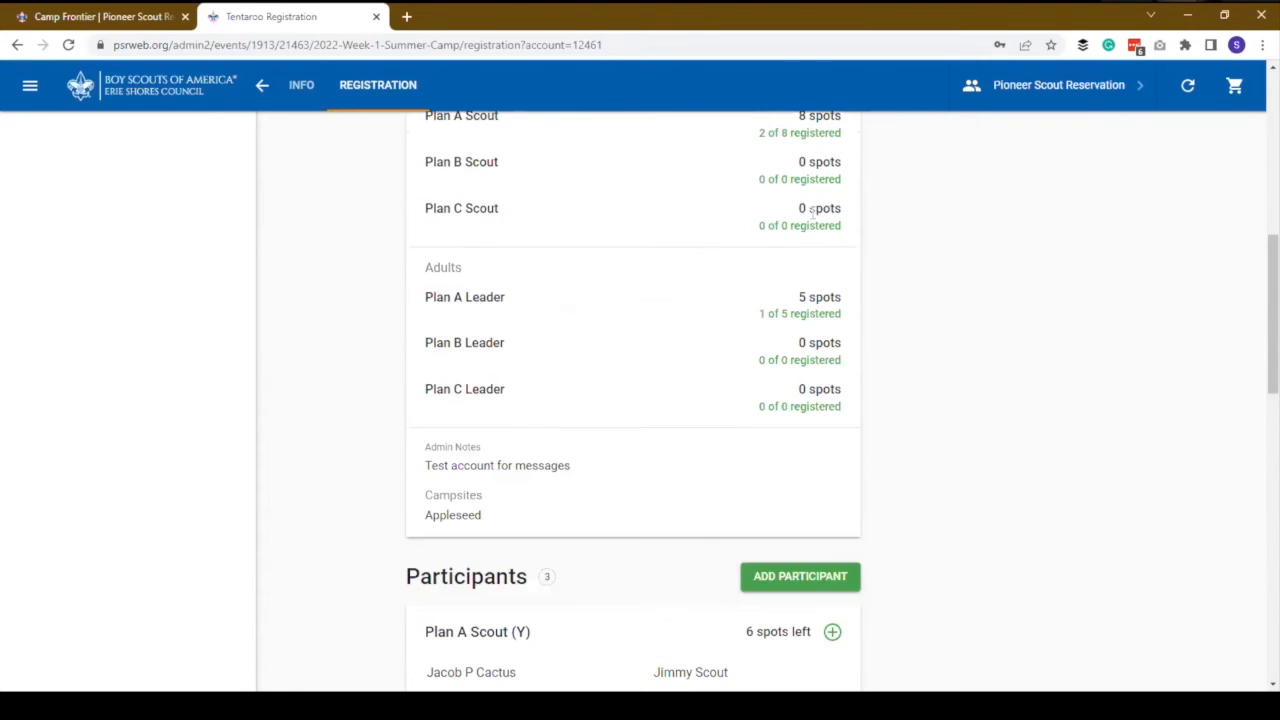
pyautogui.scroll(-1, 779, 216)
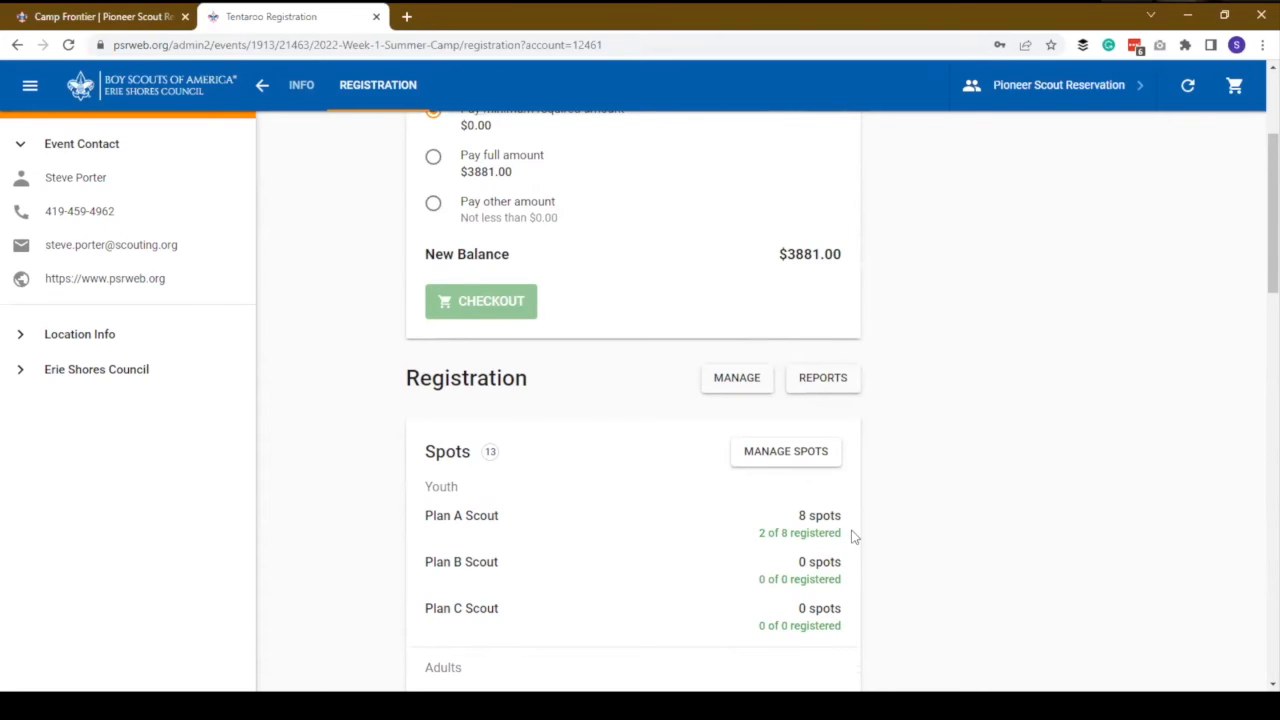
pyautogui.scroll(-8, 812, 533)
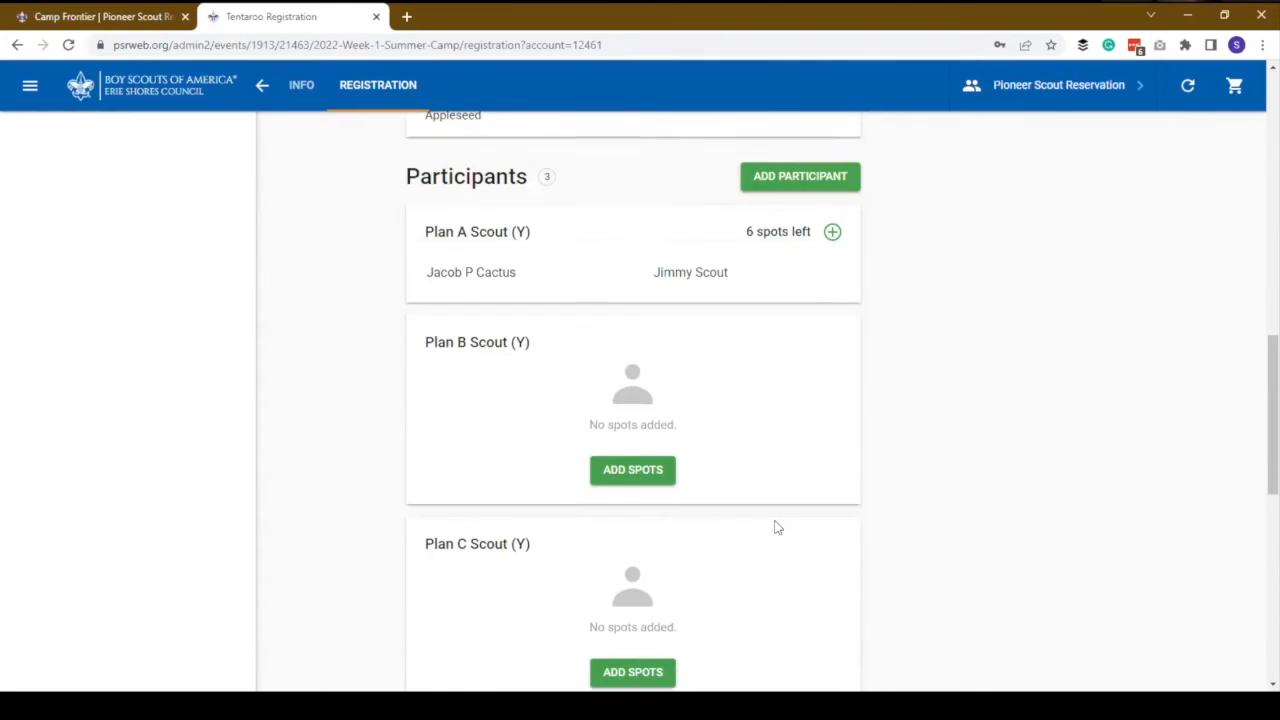
pyautogui.scroll(-2, 776, 527)
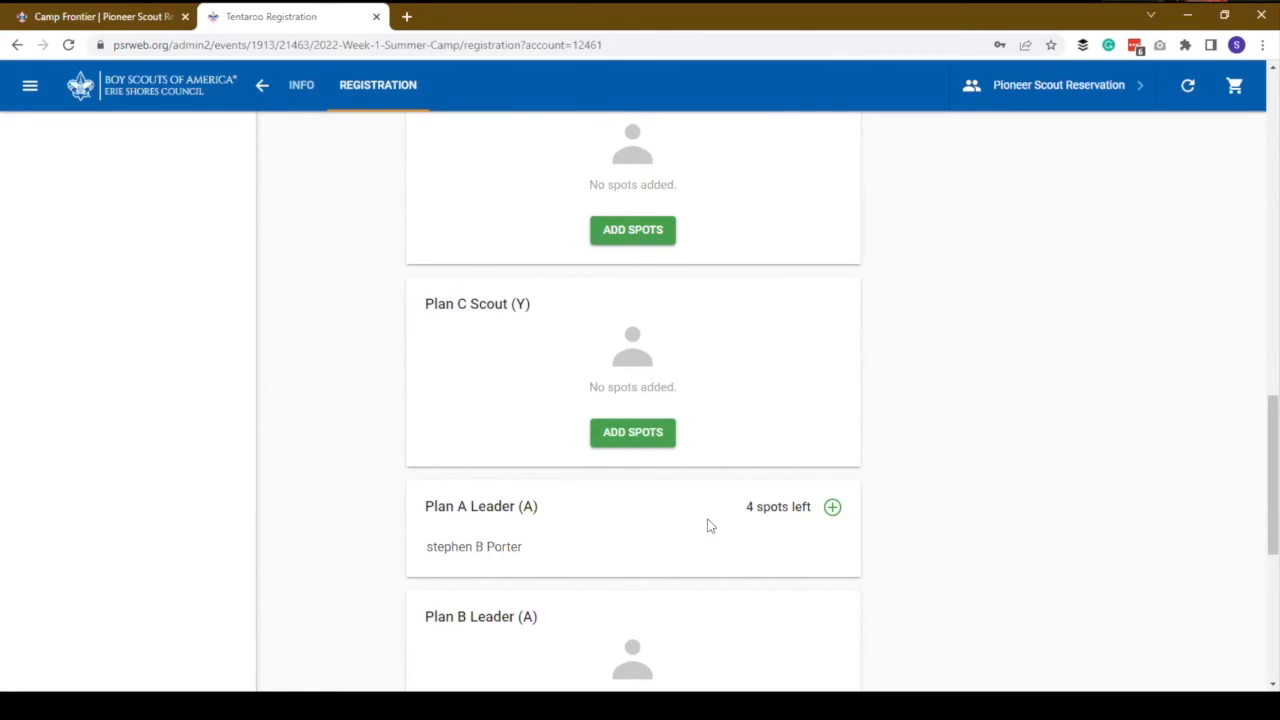
pyautogui.scroll(2, 1006, 470)
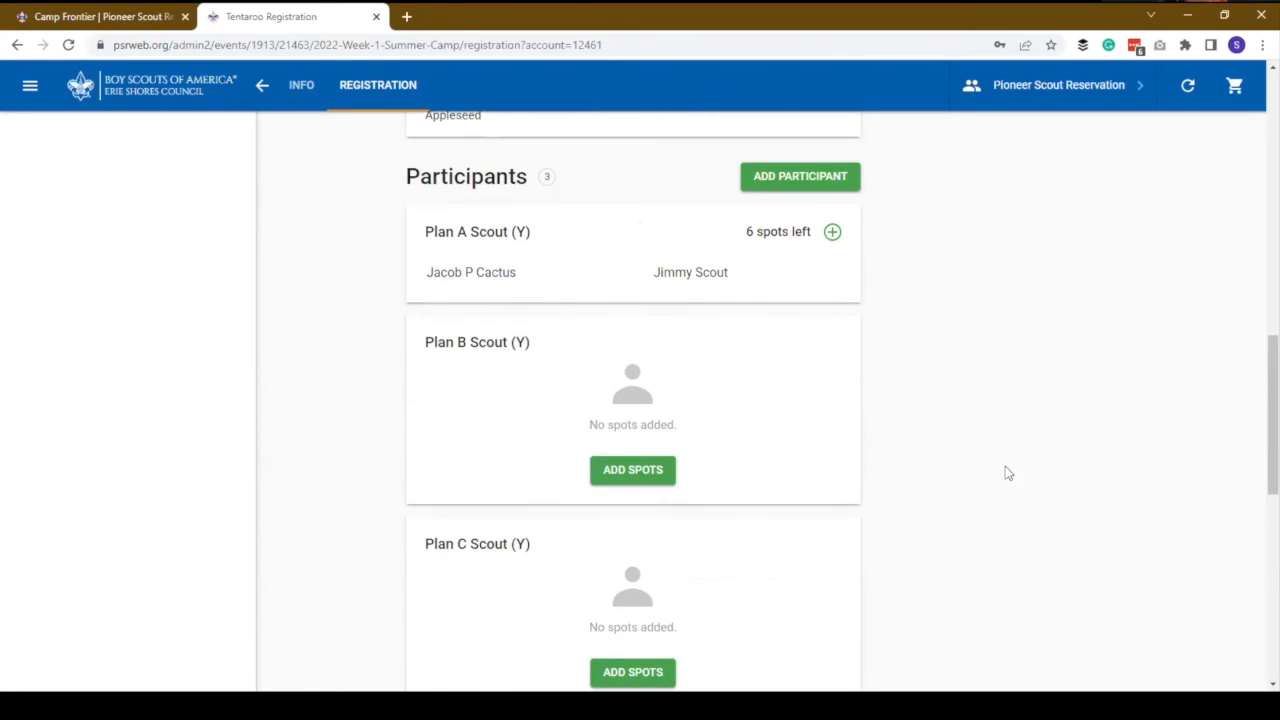
pyautogui.scroll(-1, 1008, 473)
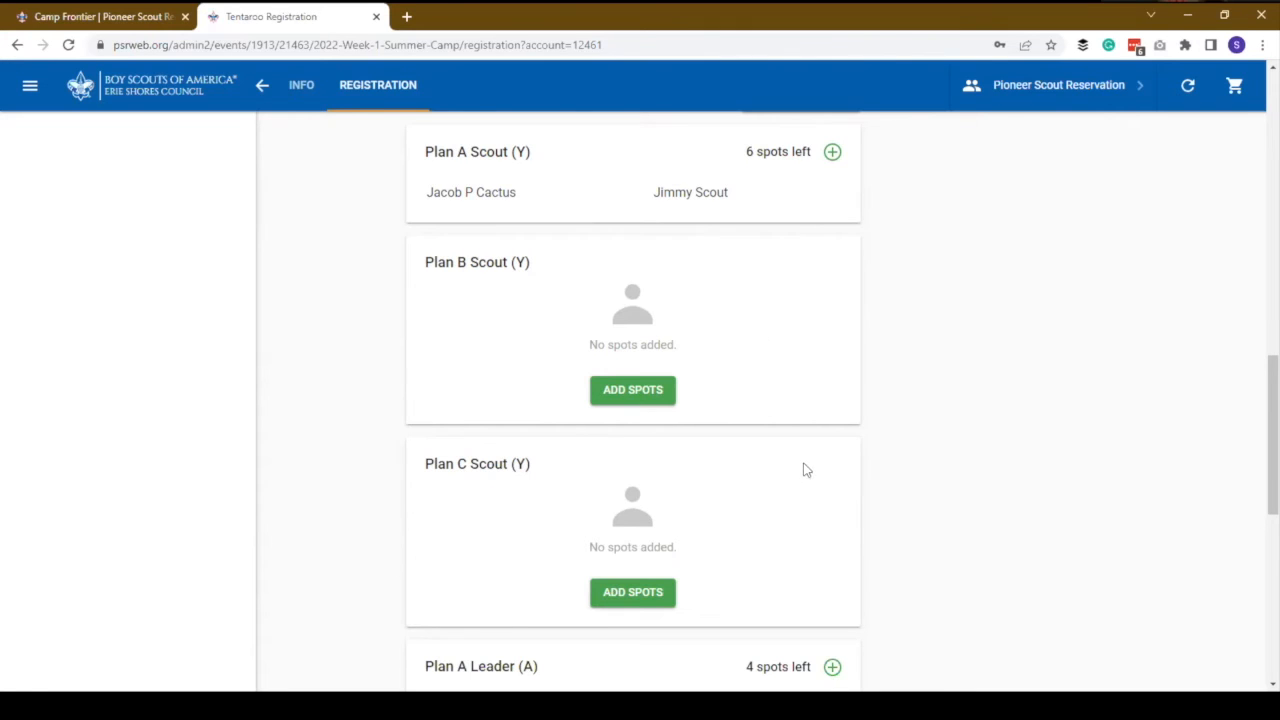
pyautogui.scroll(1, 803, 470)
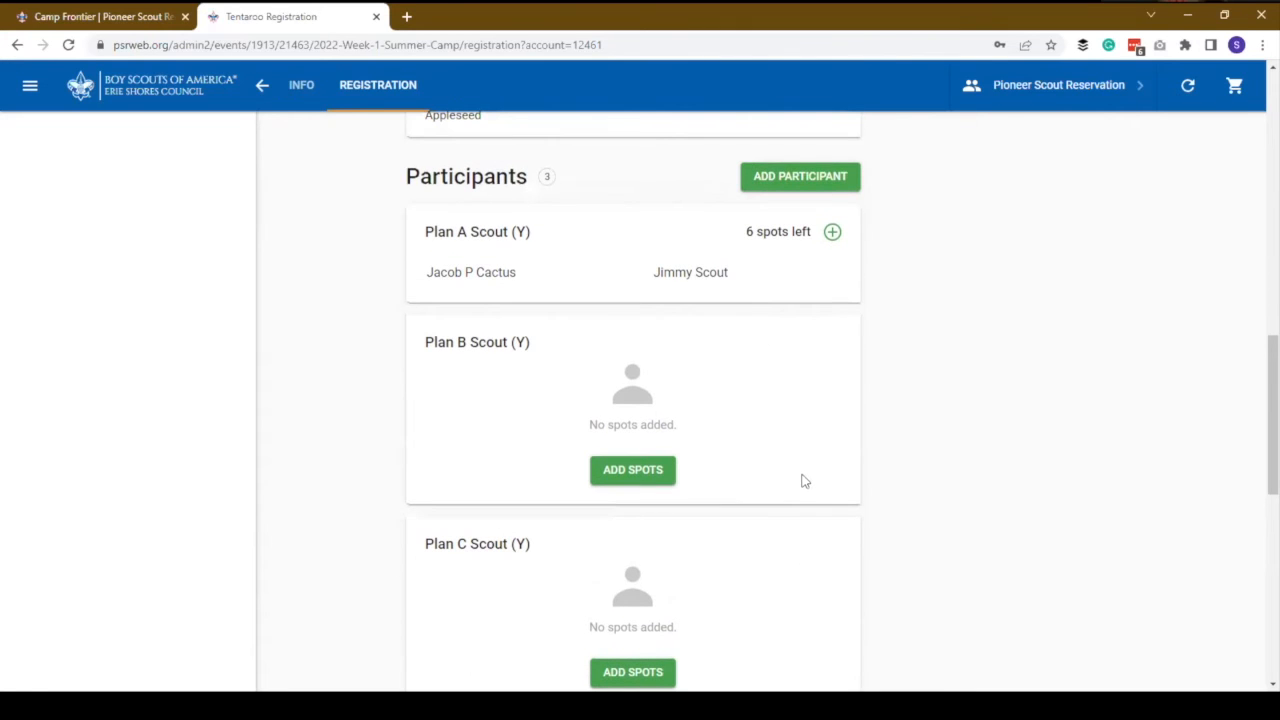
# - Cancel the registration of the Plan A Scout enrolled in 9:00AM Archery, keeping the minimum required payment option
pyautogui.click(707, 286)
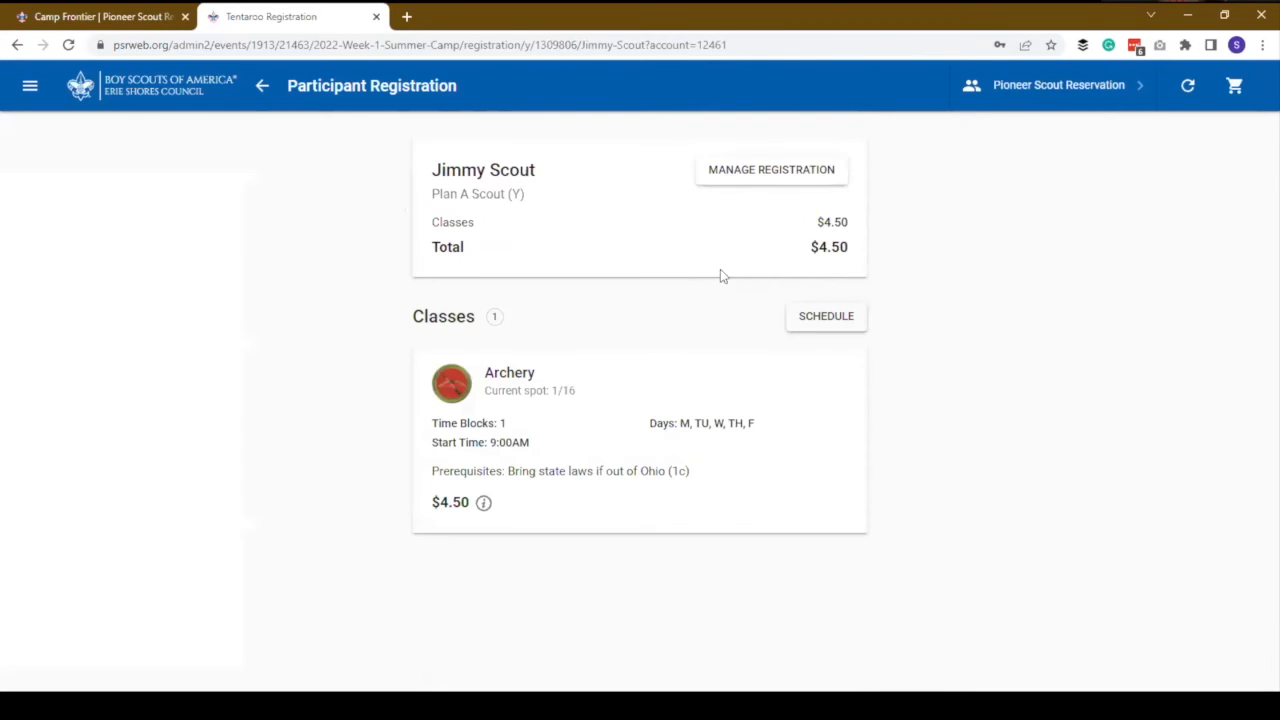
pyautogui.click(759, 172)
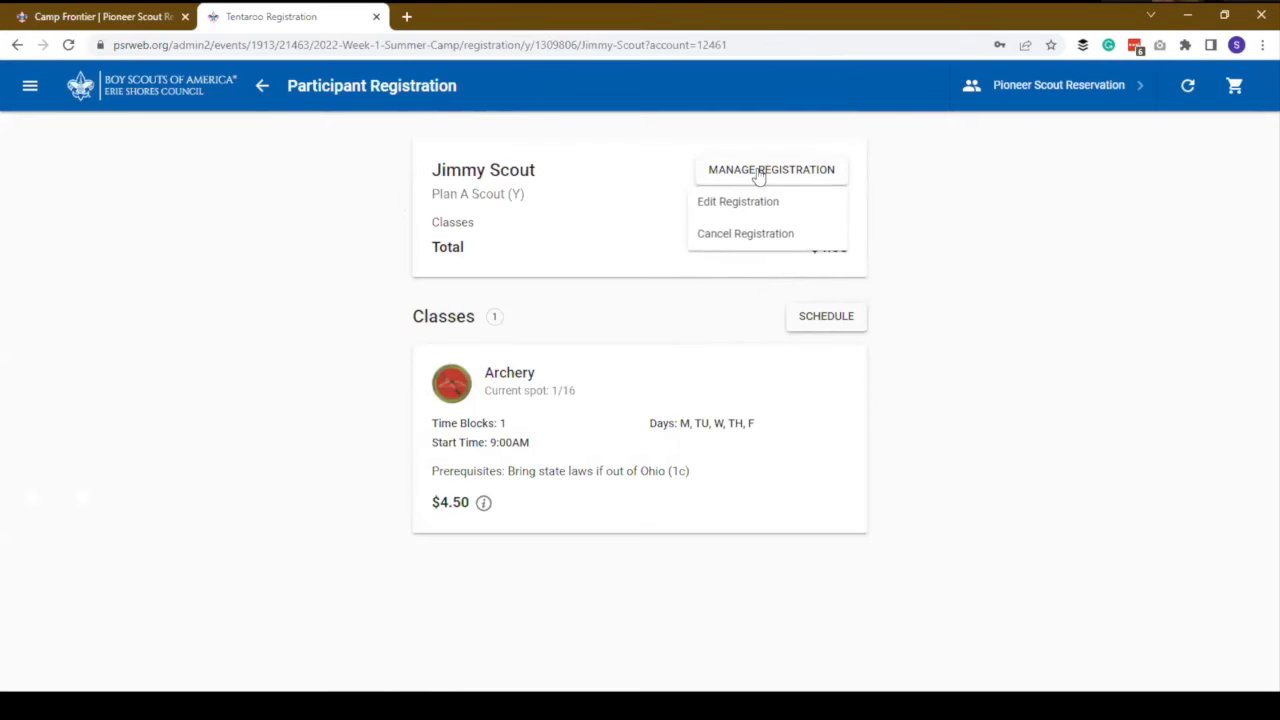
pyautogui.click(777, 240)
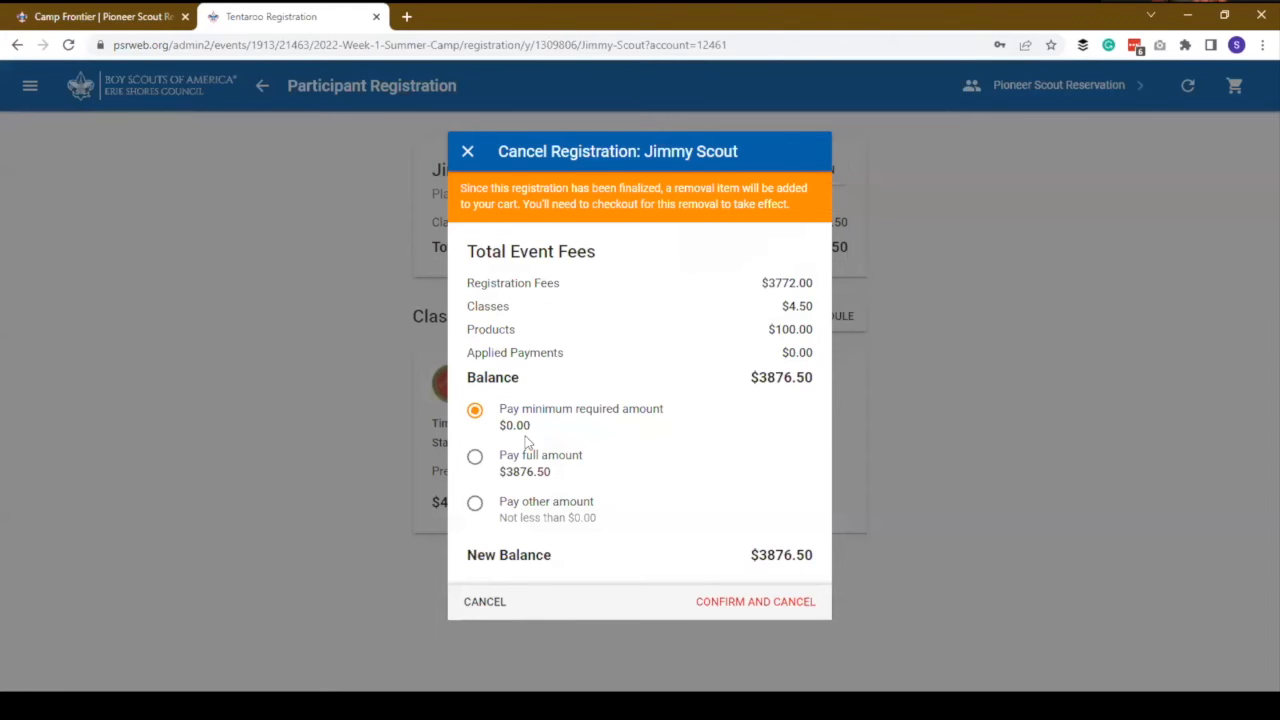
pyautogui.click(747, 606)
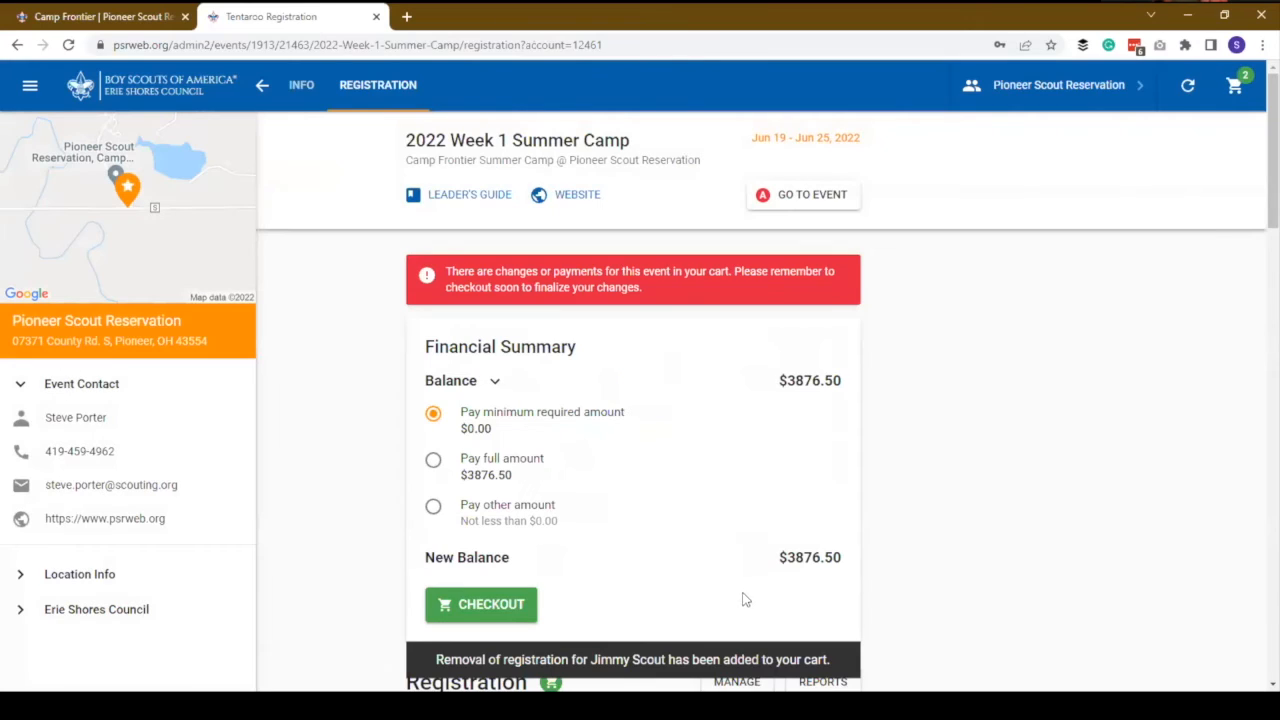
# - Check out the scout's registration removal with Send Receipt turned off, place the order and close the order confirmation
pyautogui.click(496, 608)
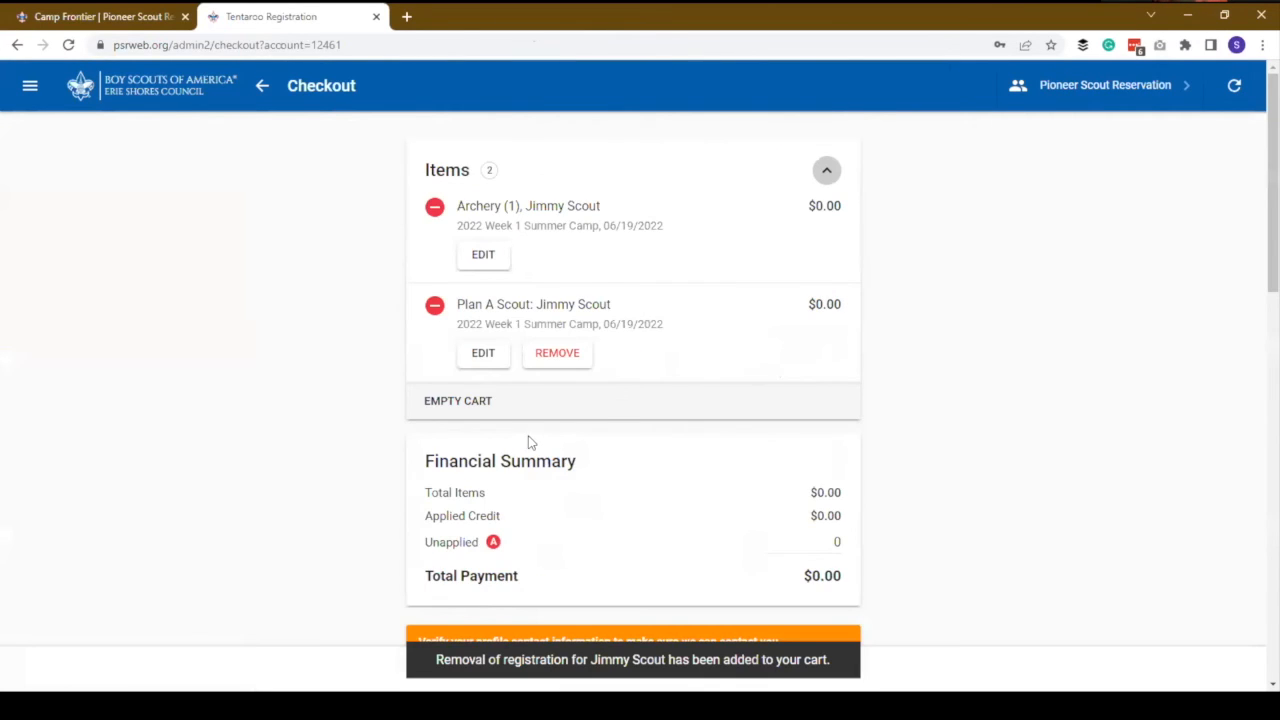
pyautogui.scroll(-8, 528, 443)
pyautogui.scroll(-2, 560, 400)
pyautogui.click(607, 316)
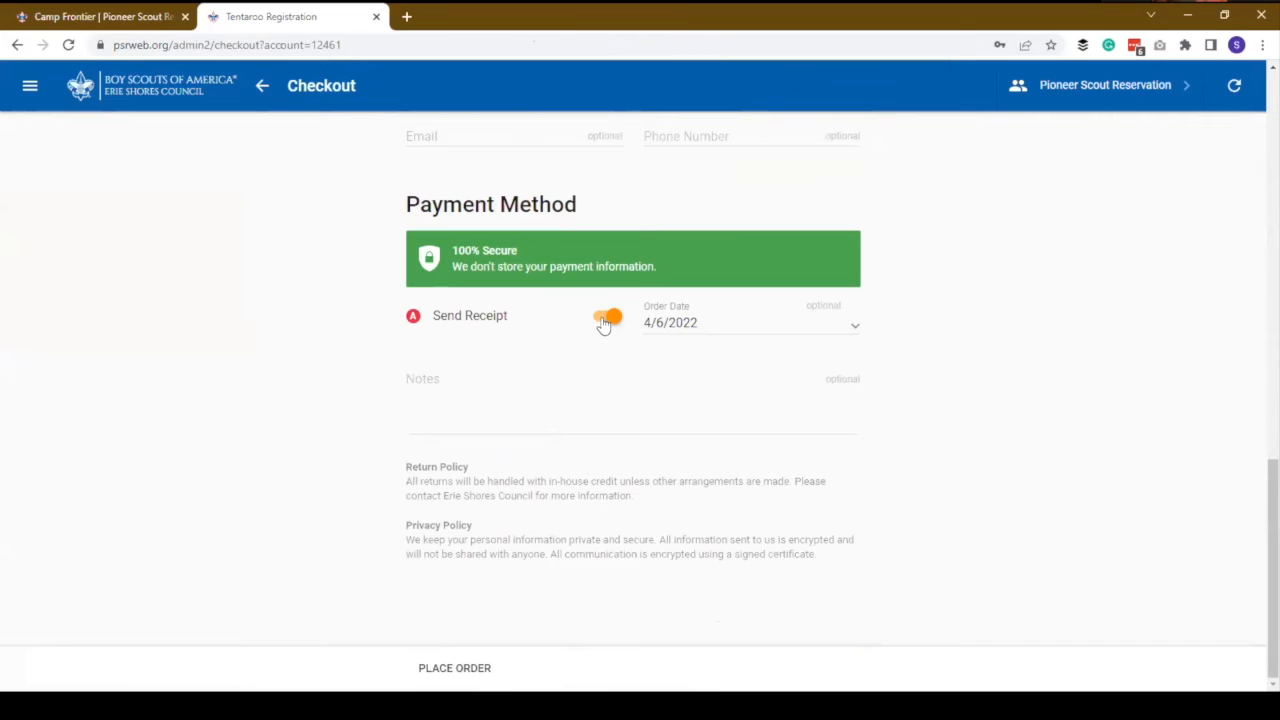
pyautogui.click(477, 676)
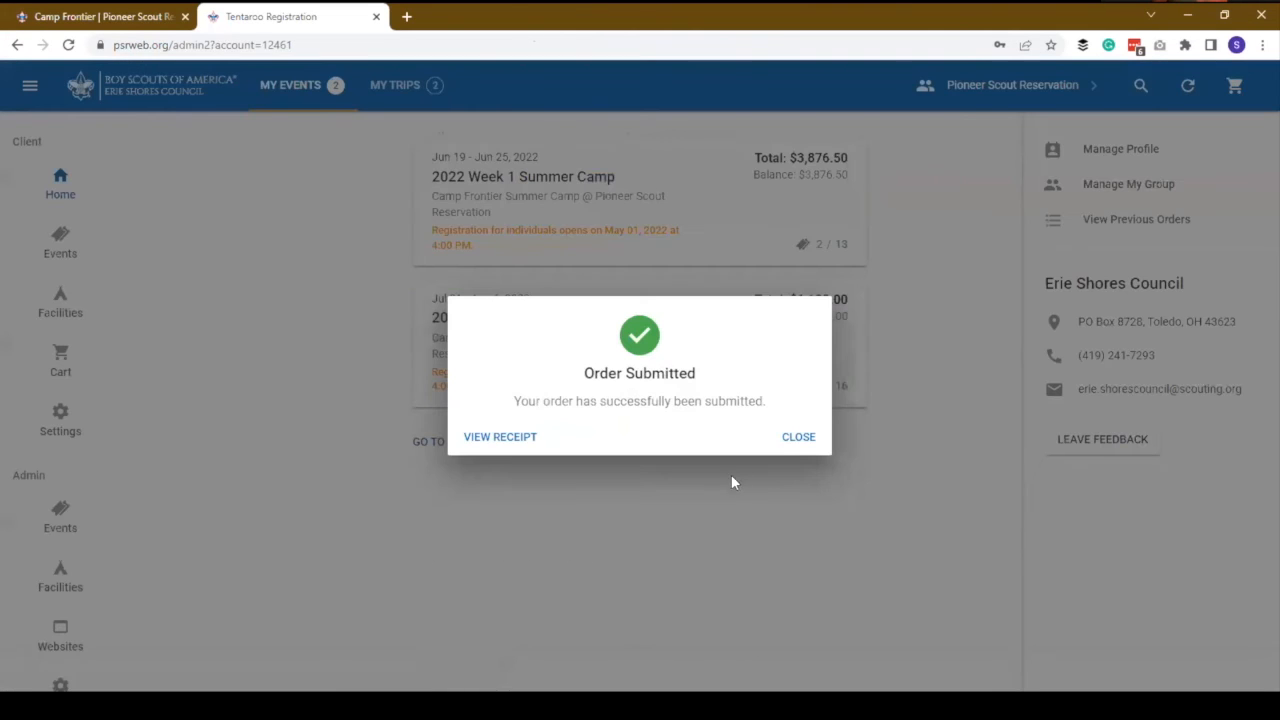
pyautogui.click(798, 438)
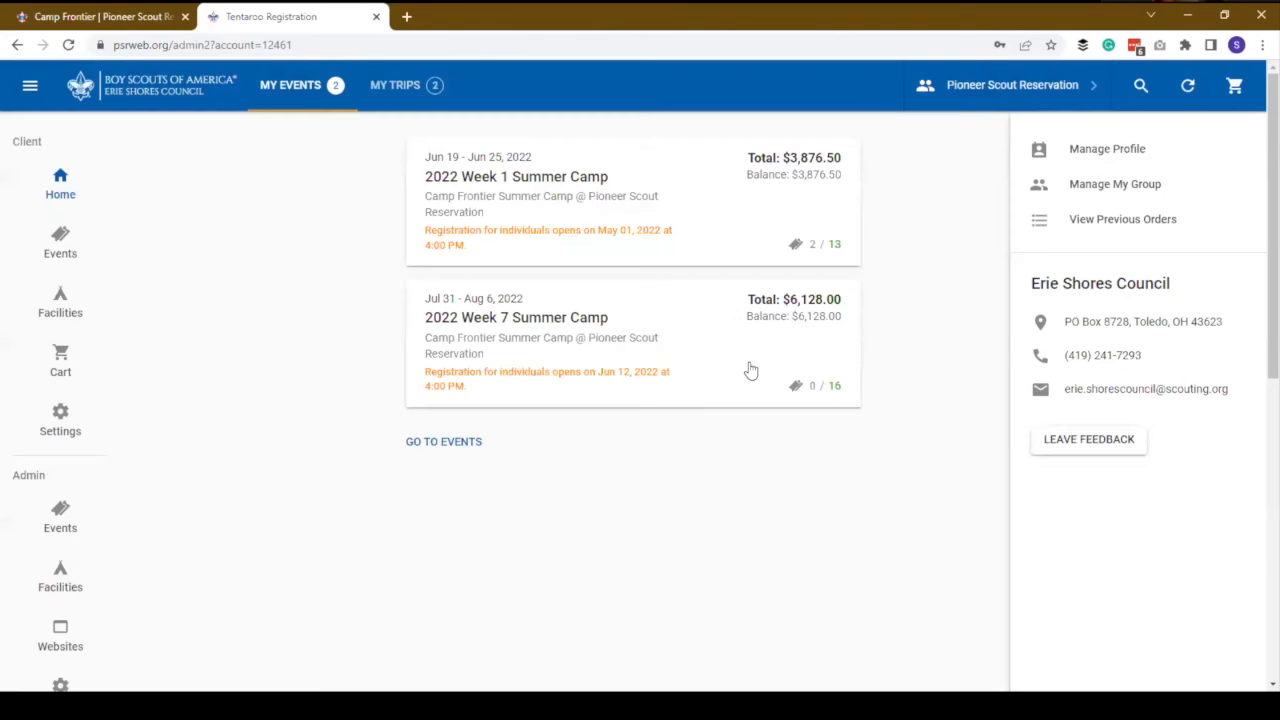
# - Reopen the 2022 Week 1 Summer Camp registration and review its participants, products, financial summary and spots
pyautogui.click(675, 200)
pyautogui.scroll(-10, 748, 417)
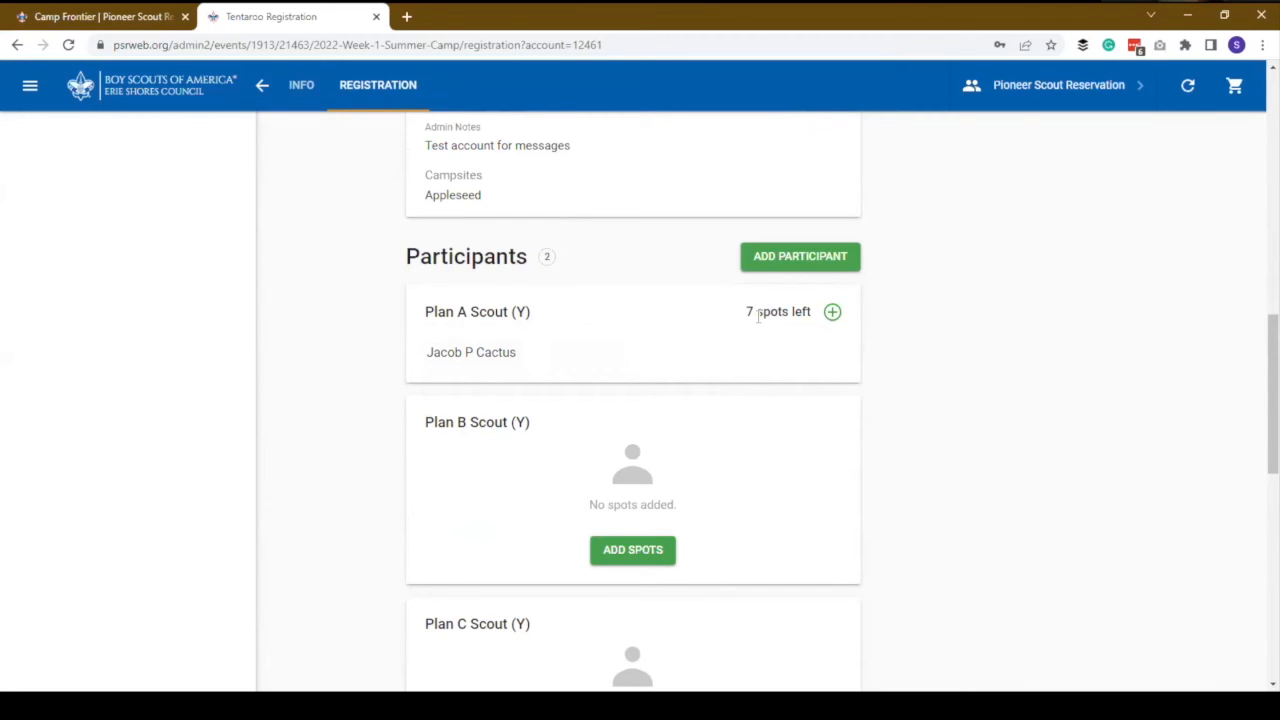
pyautogui.scroll(-5, 748, 342)
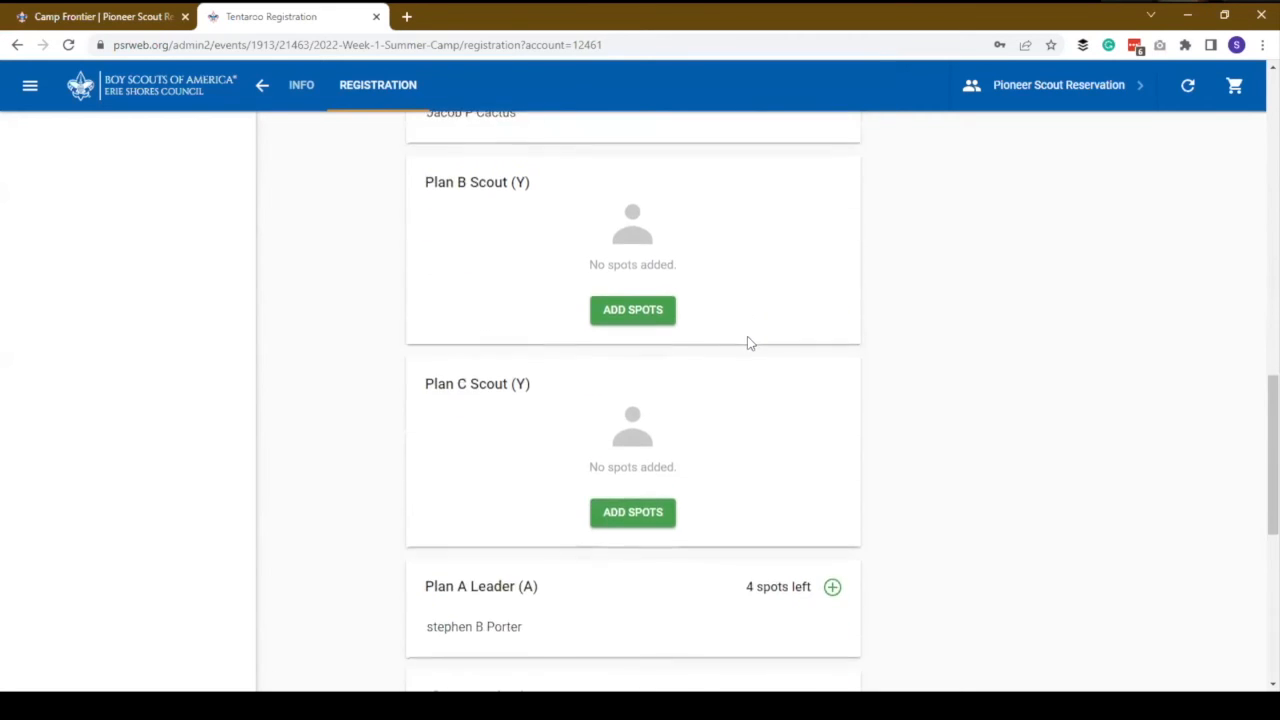
pyautogui.scroll(-4, 748, 342)
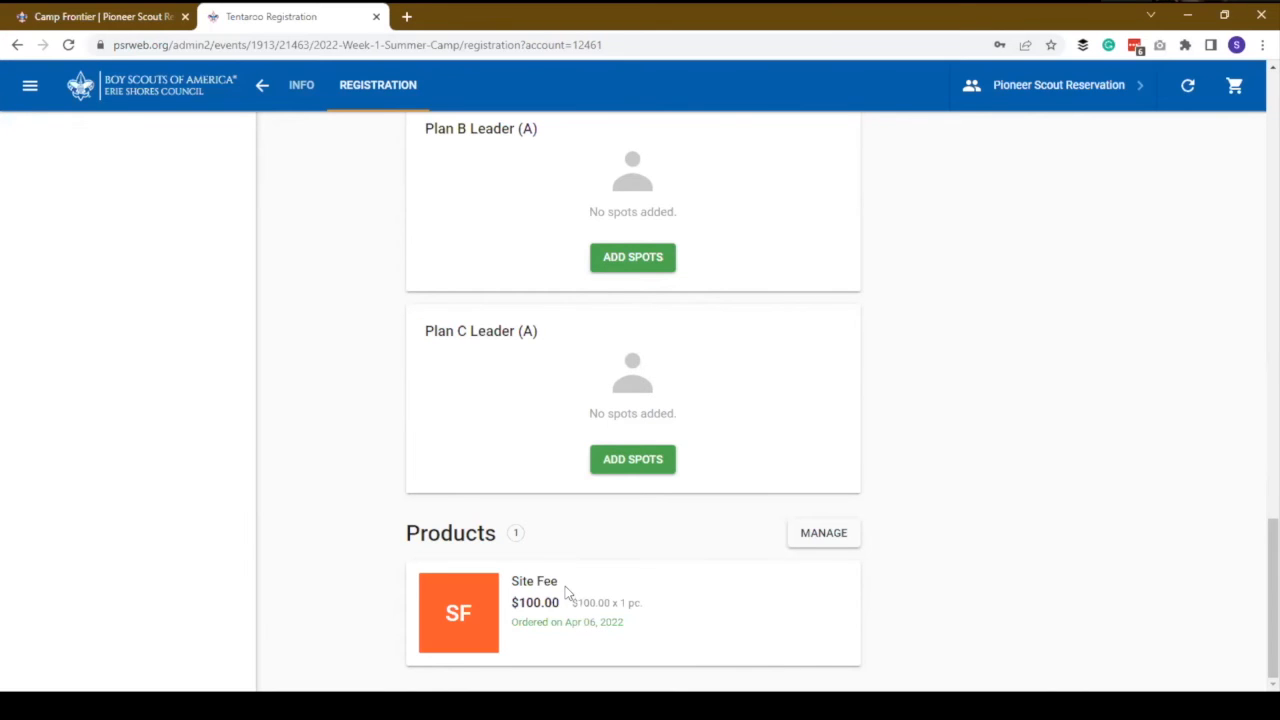
pyautogui.scroll(1, 900, 320)
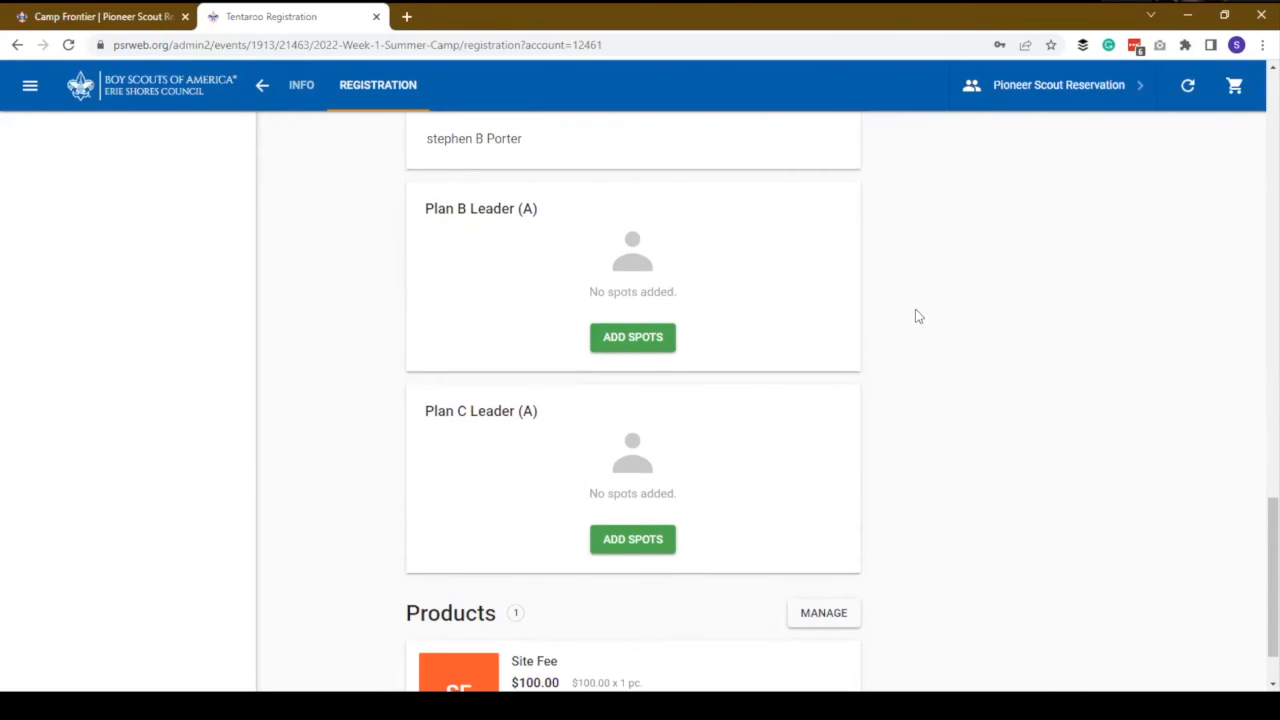
pyautogui.scroll(-1, 890, 380)
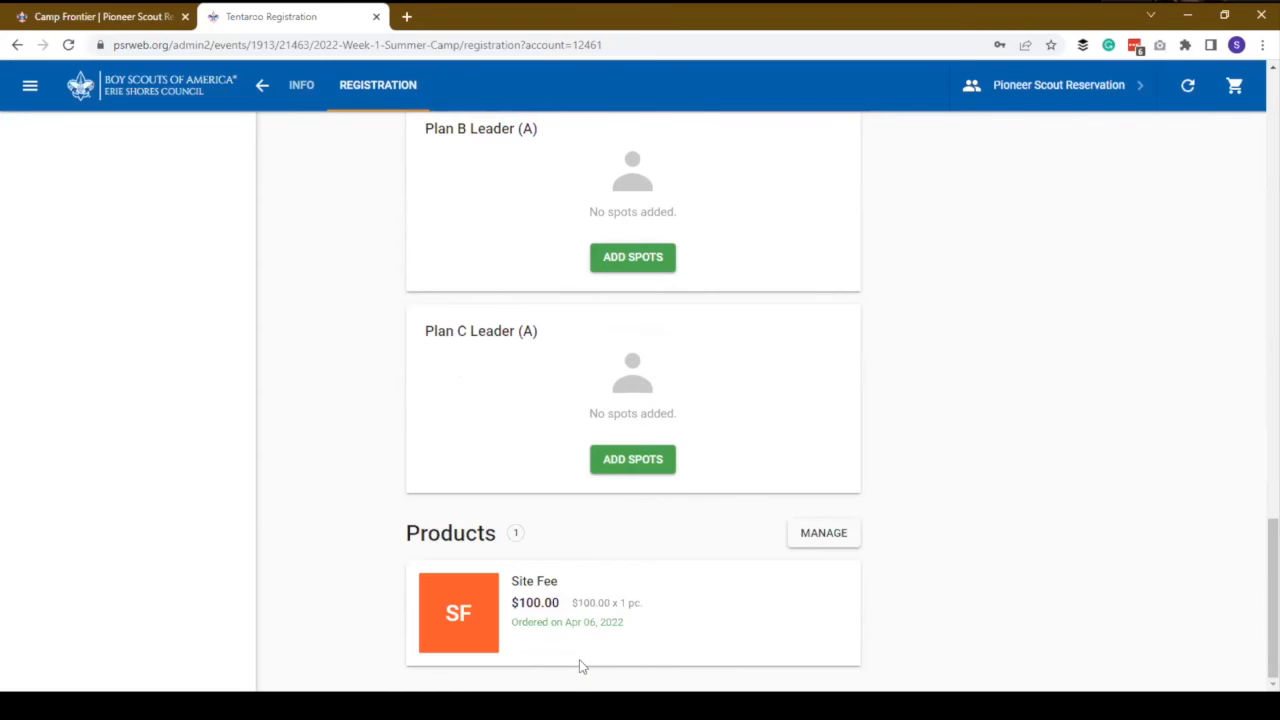
pyautogui.scroll(4, 604, 408)
pyautogui.scroll(10, 604, 408)
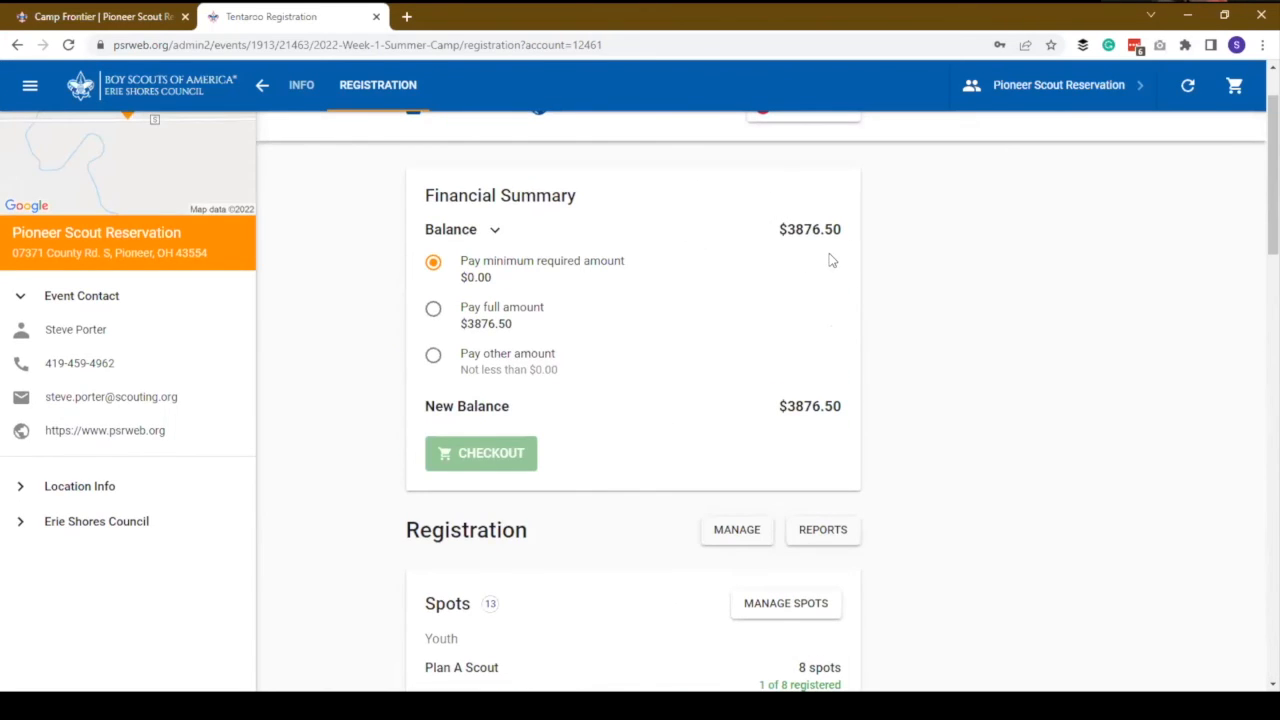
pyautogui.scroll(-4, 829, 257)
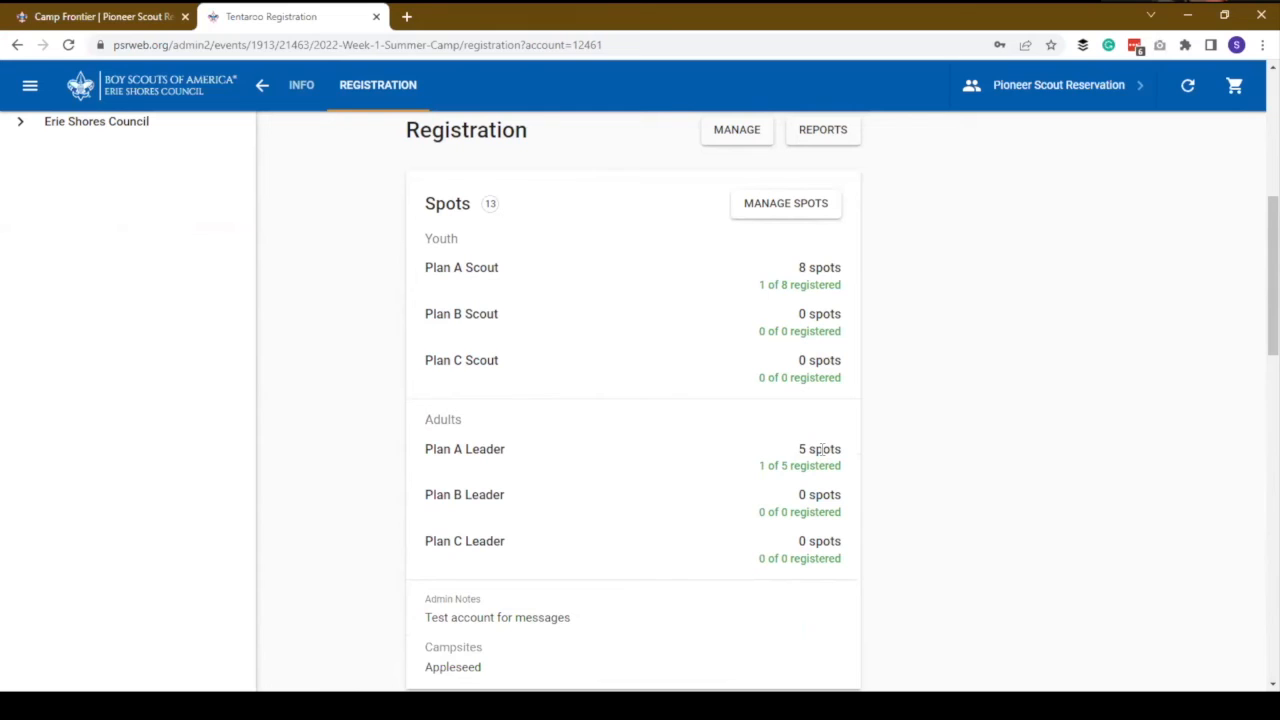
# - Generate the Invoice PDF report for the 2022 Week 1 Summer Camp registration and open it
pyautogui.scroll(2, 818, 445)
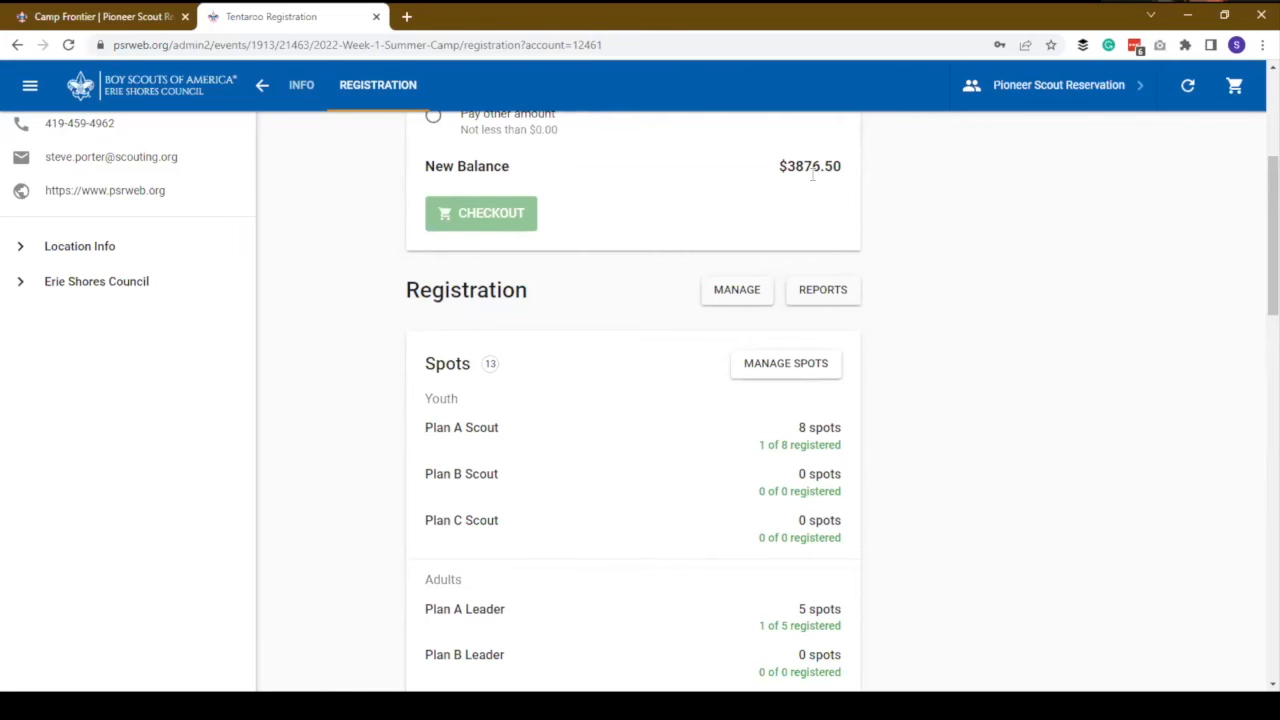
pyautogui.scroll(-5, 988, 286)
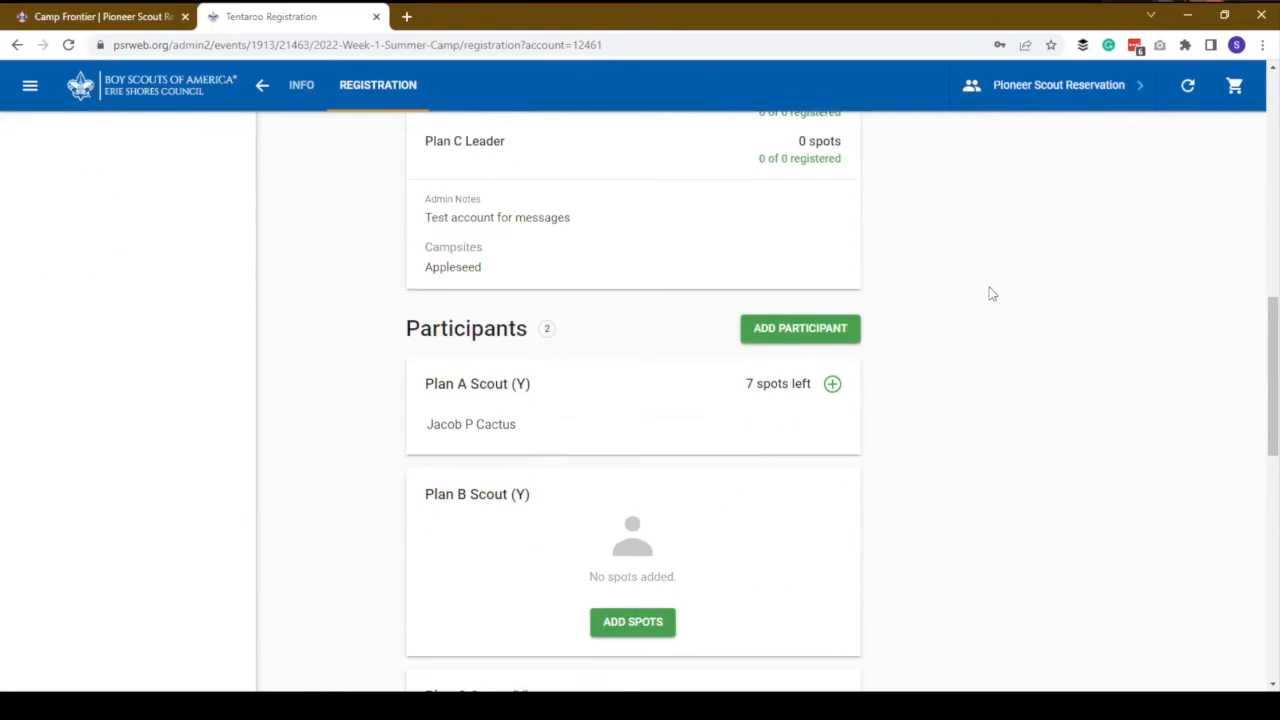
pyautogui.scroll(8, 990, 293)
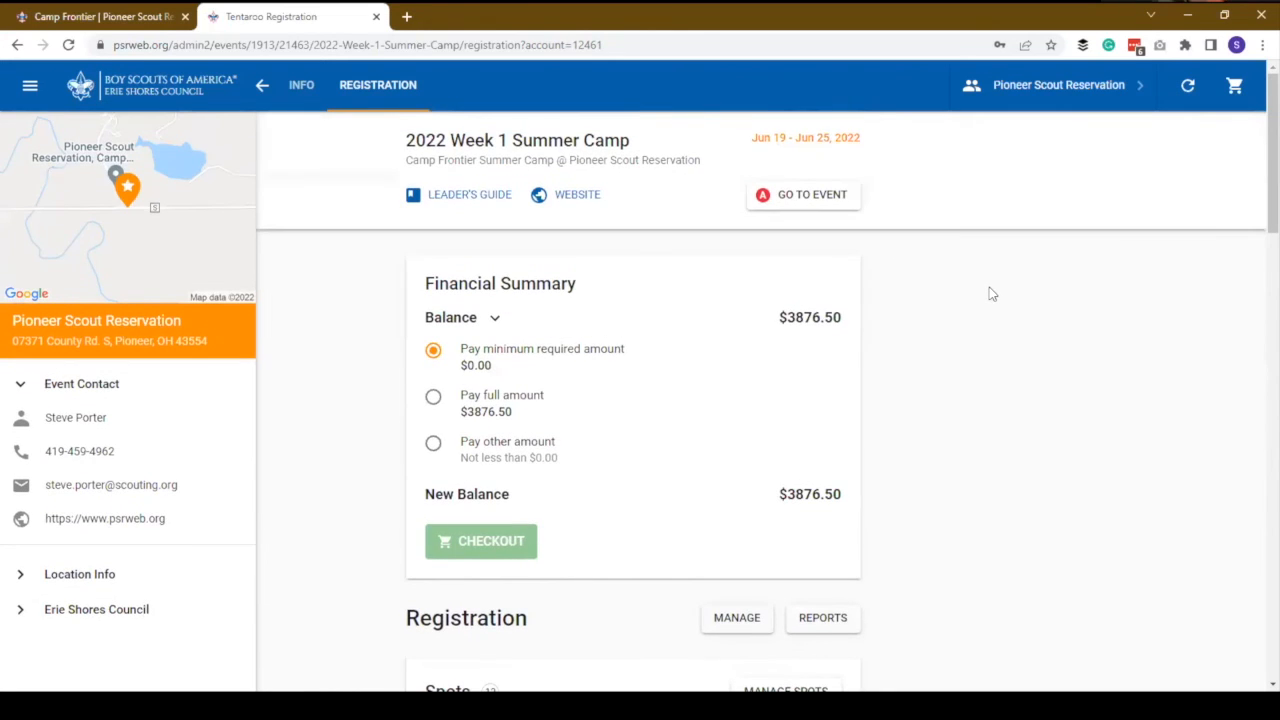
pyautogui.scroll(-1, 990, 293)
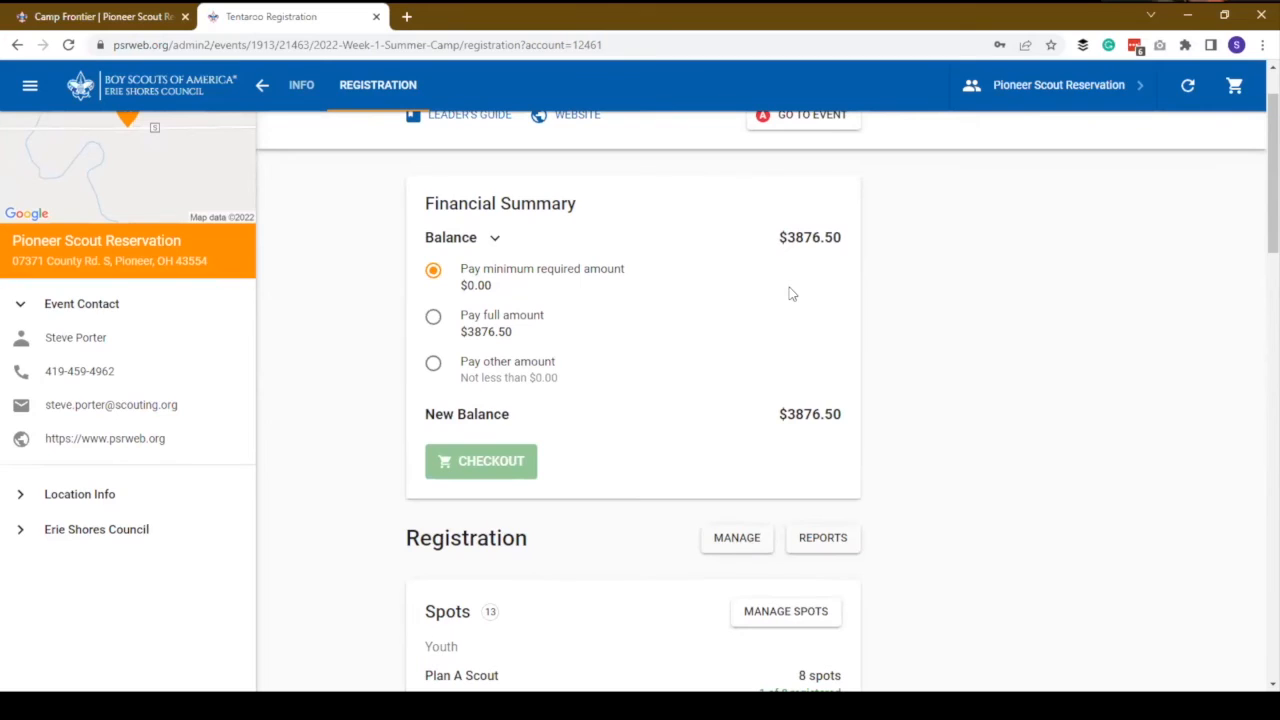
pyautogui.scroll(-3, 790, 293)
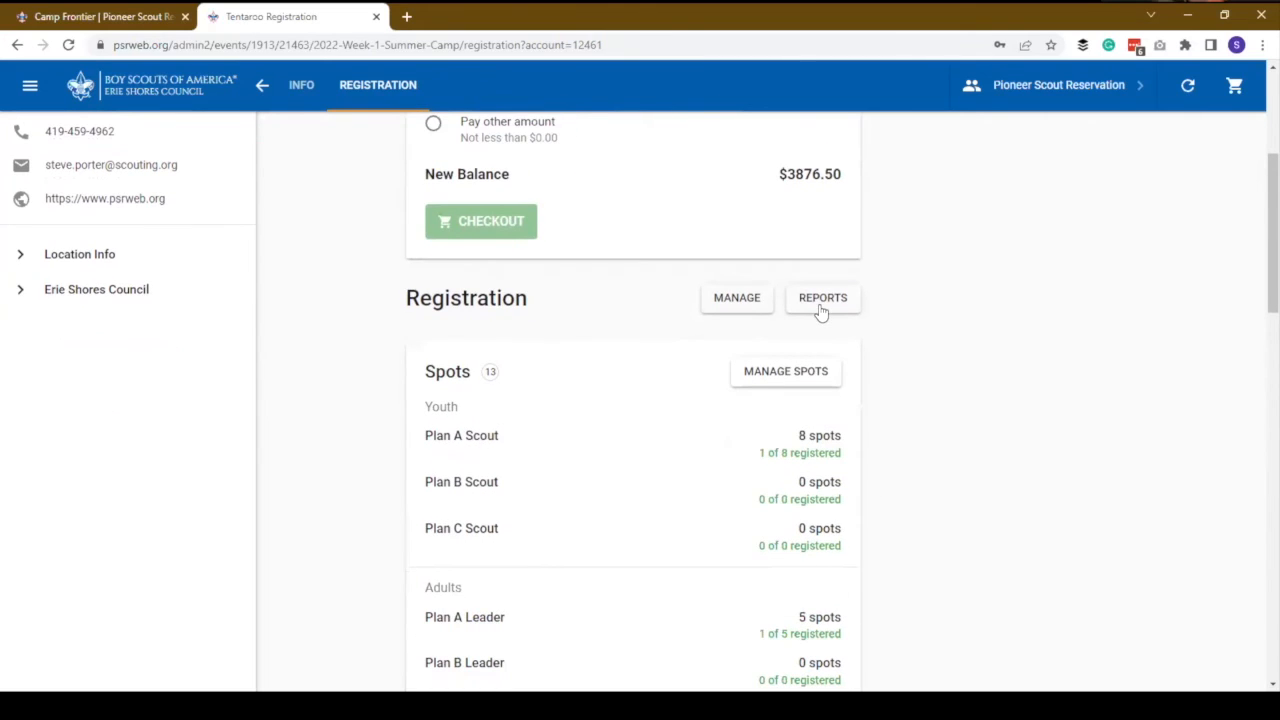
pyautogui.click(822, 310)
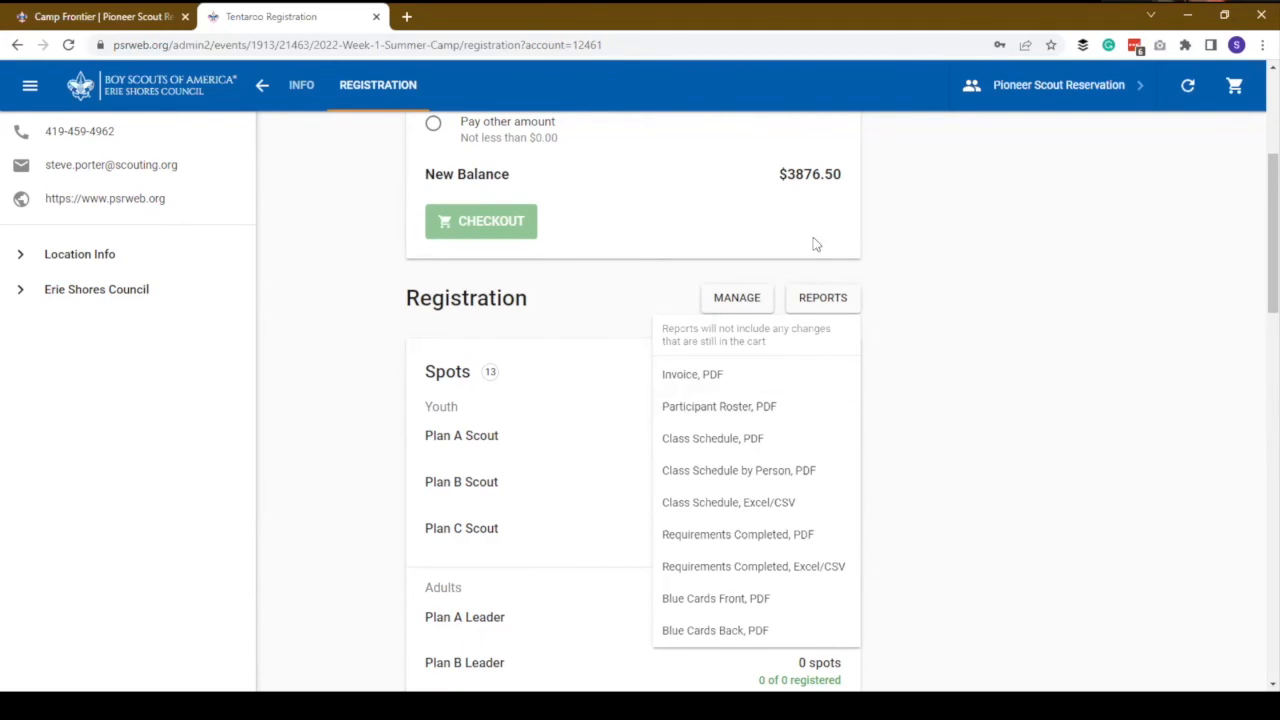
pyautogui.click(727, 383)
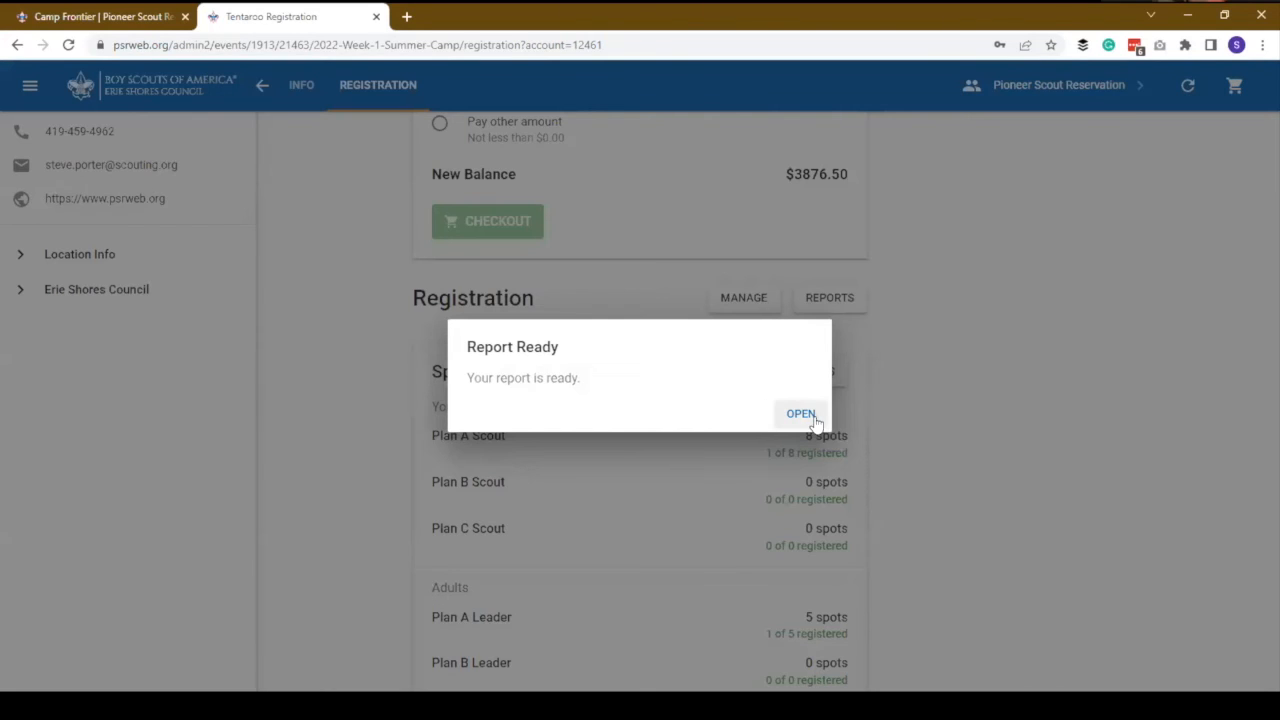
pyautogui.click(808, 414)
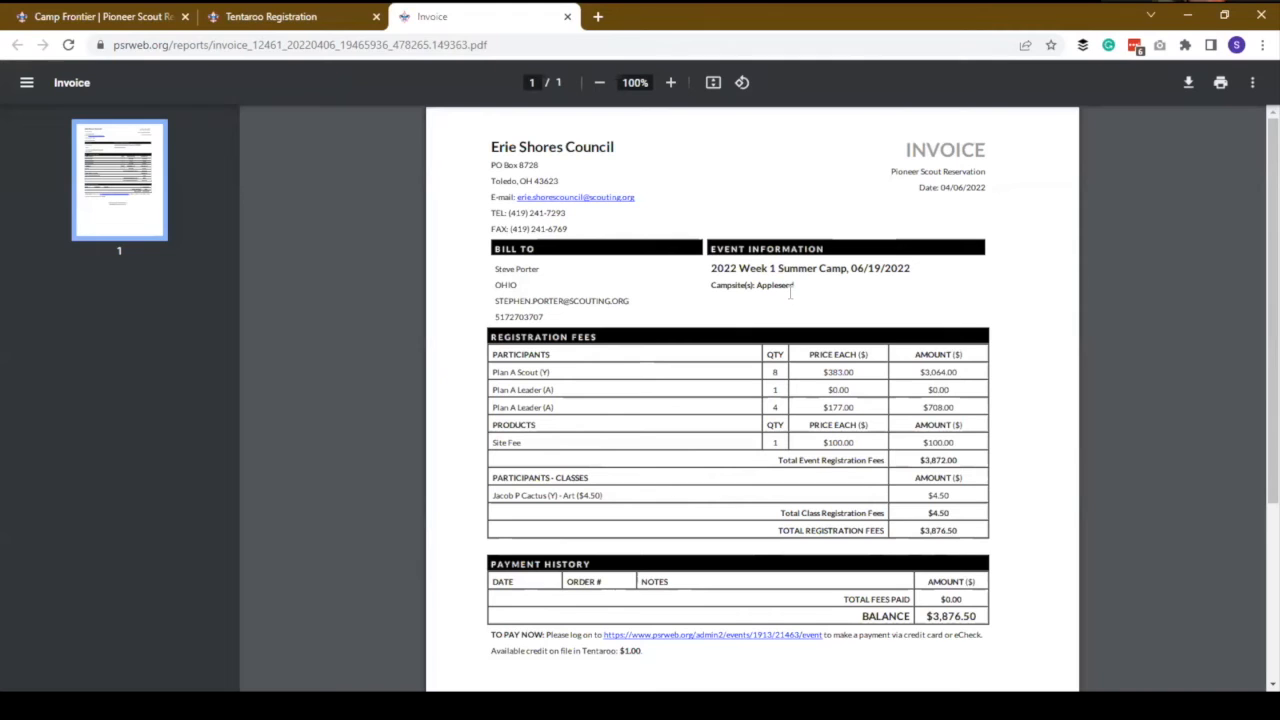
# - Compare the invoice's registration fees, campsite and payment history with the spots and campsite on the registration page
pyautogui.click(300, 17)
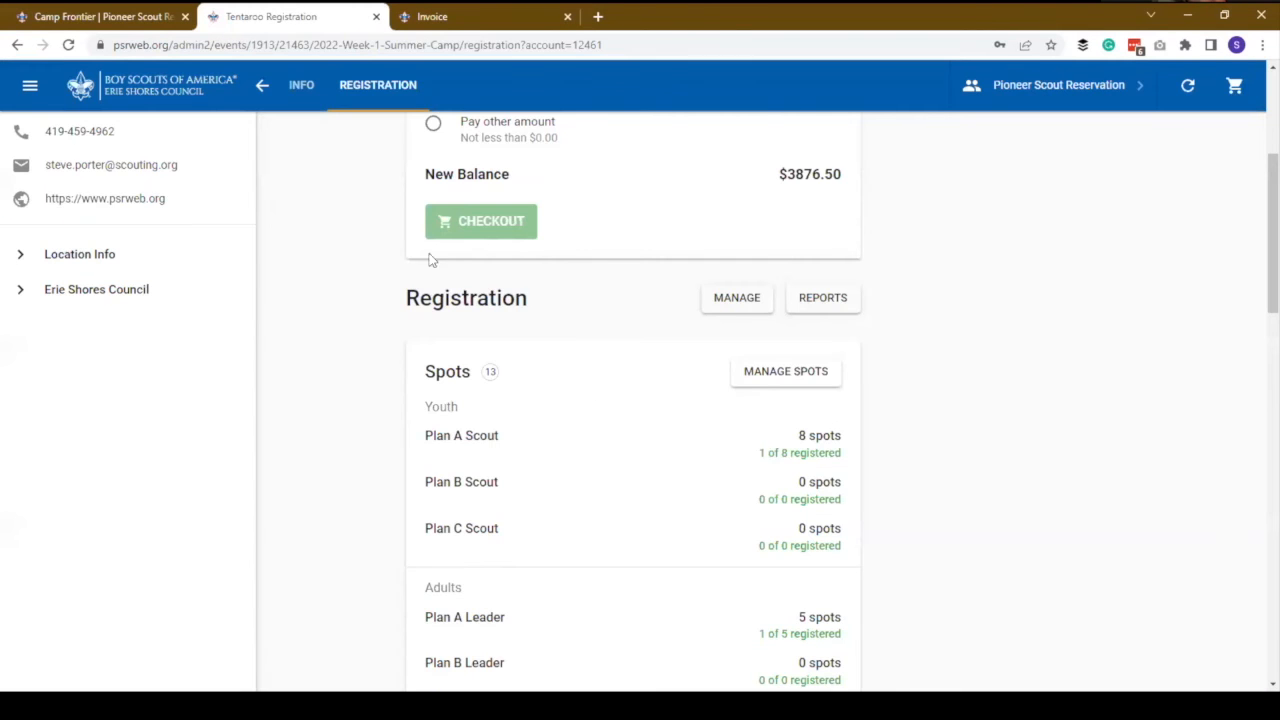
pyautogui.scroll(3, 788, 530)
pyautogui.scroll(-5, 786, 528)
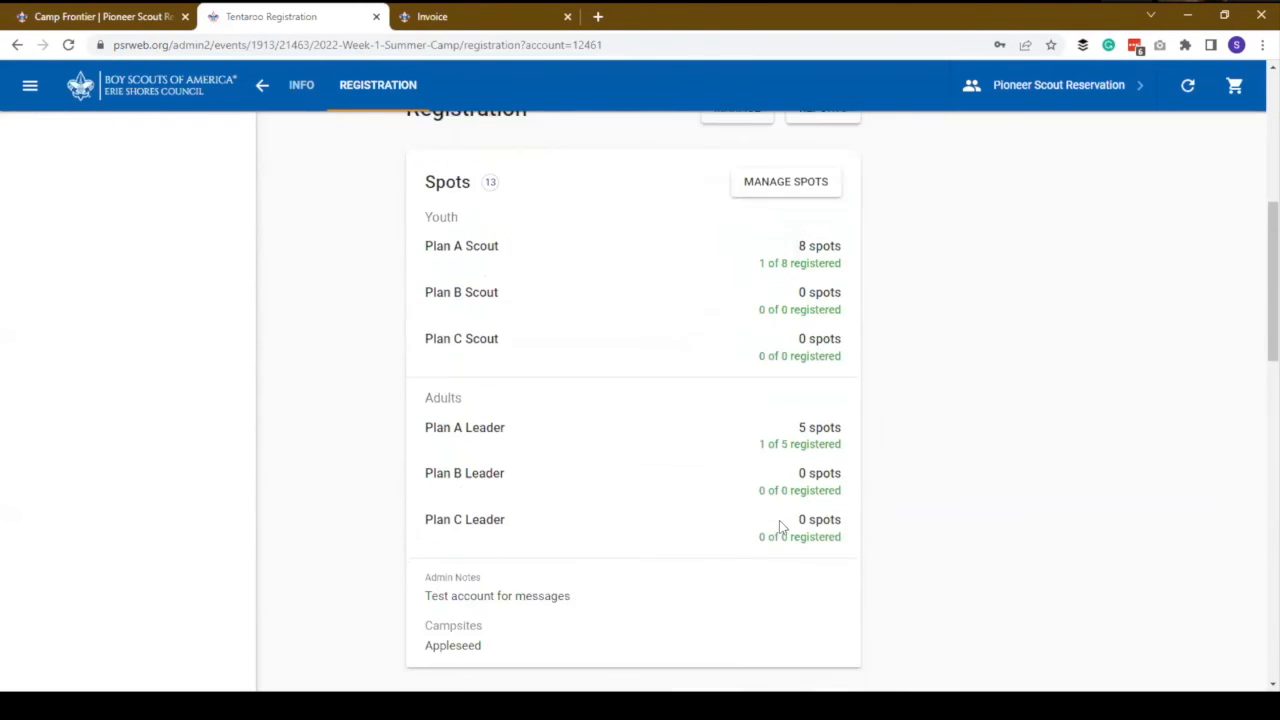
pyautogui.scroll(-1, 781, 526)
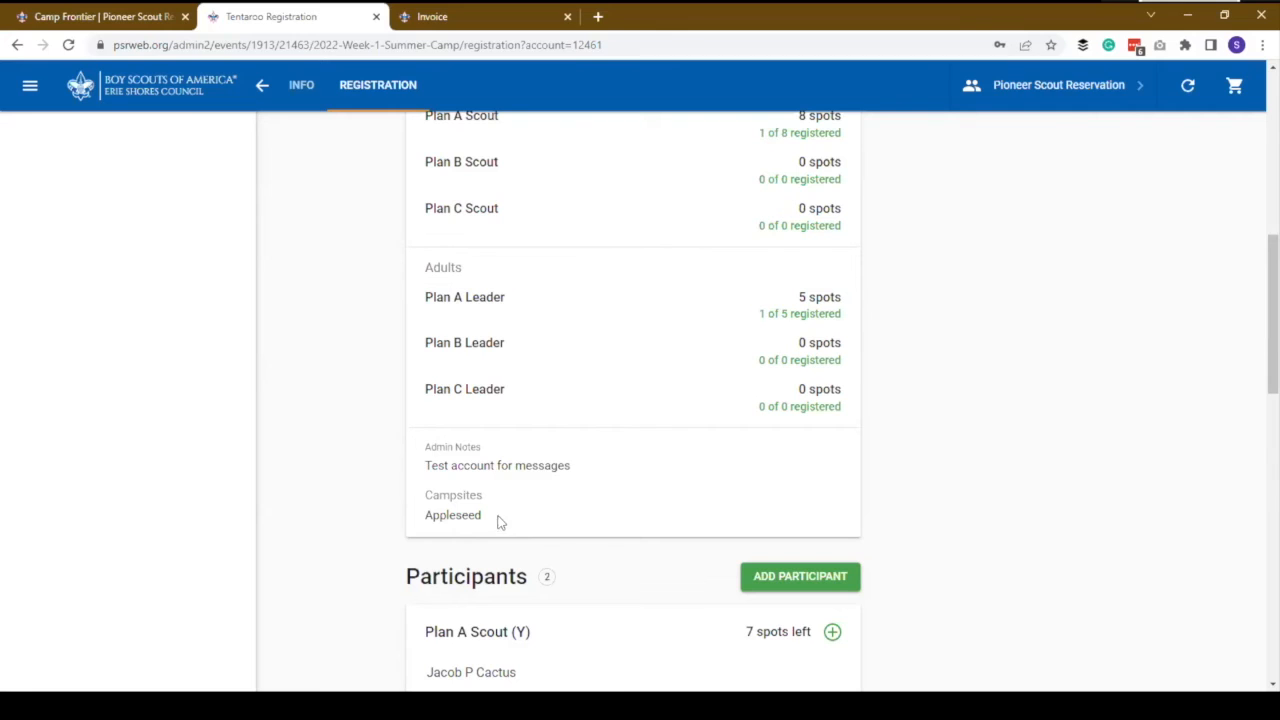
pyautogui.click(498, 18)
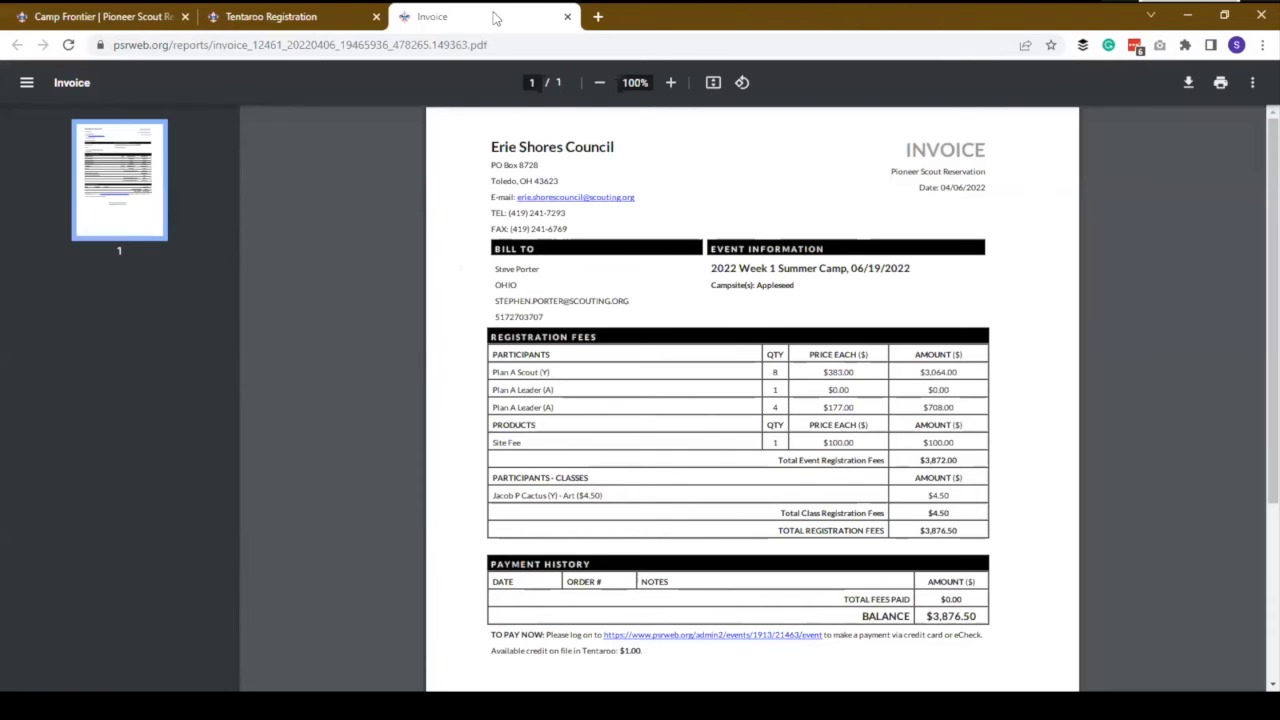
pyautogui.scroll(-2, 785, 328)
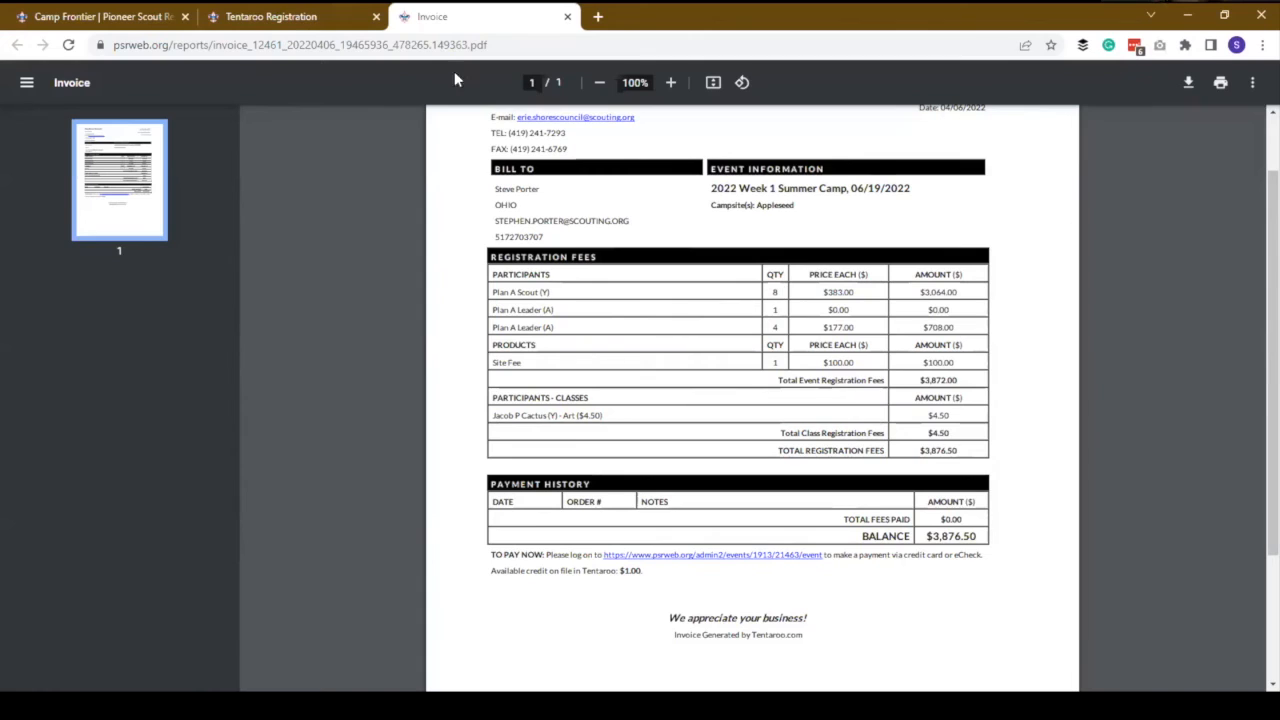
# - Increase the Plan A Scout spots to 10 and complete the event registration steps through Confirmation
pyautogui.click(300, 17)
pyautogui.scroll(4, 845, 365)
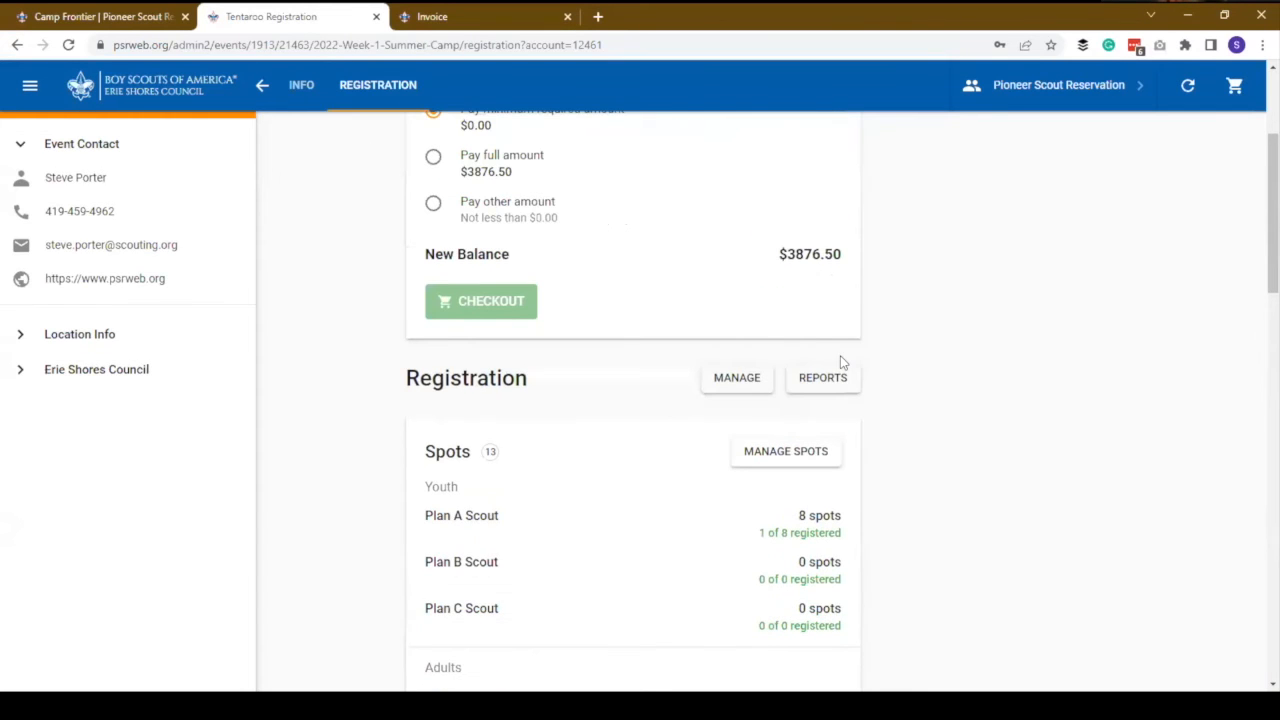
pyautogui.scroll(1, 600, 370)
pyautogui.click(737, 455)
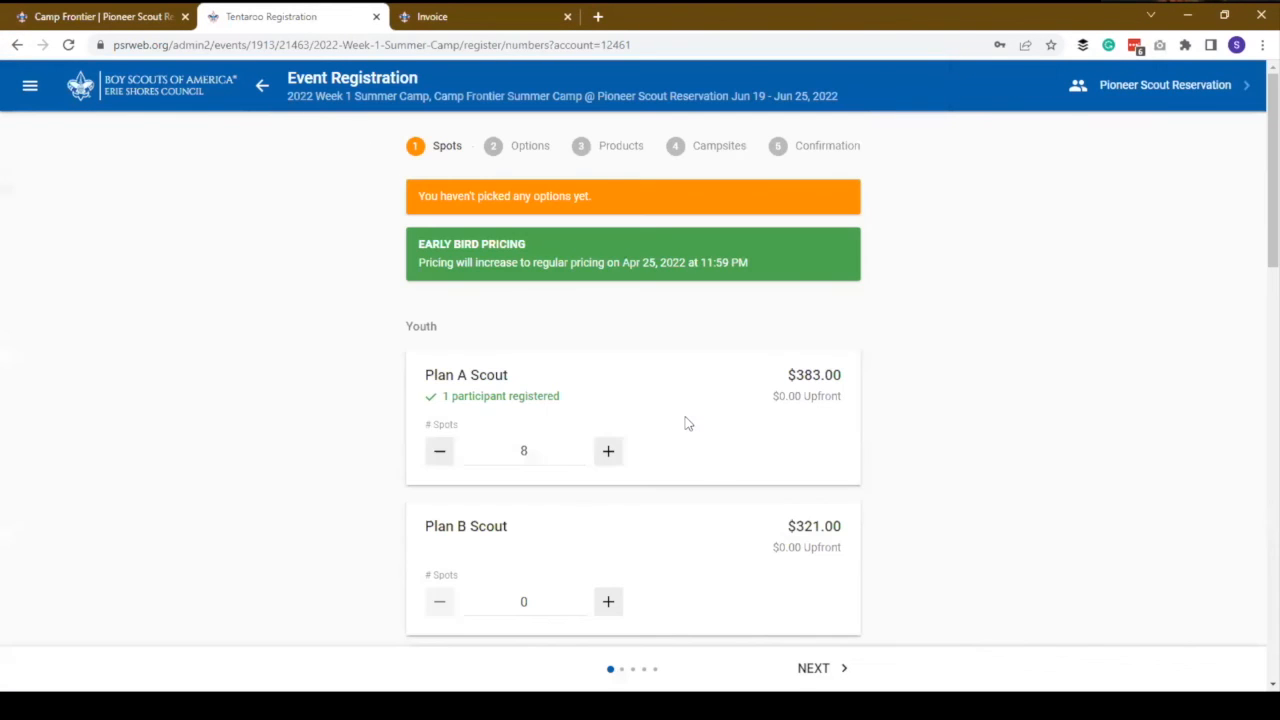
pyautogui.click(609, 451)
pyautogui.click(811, 669)
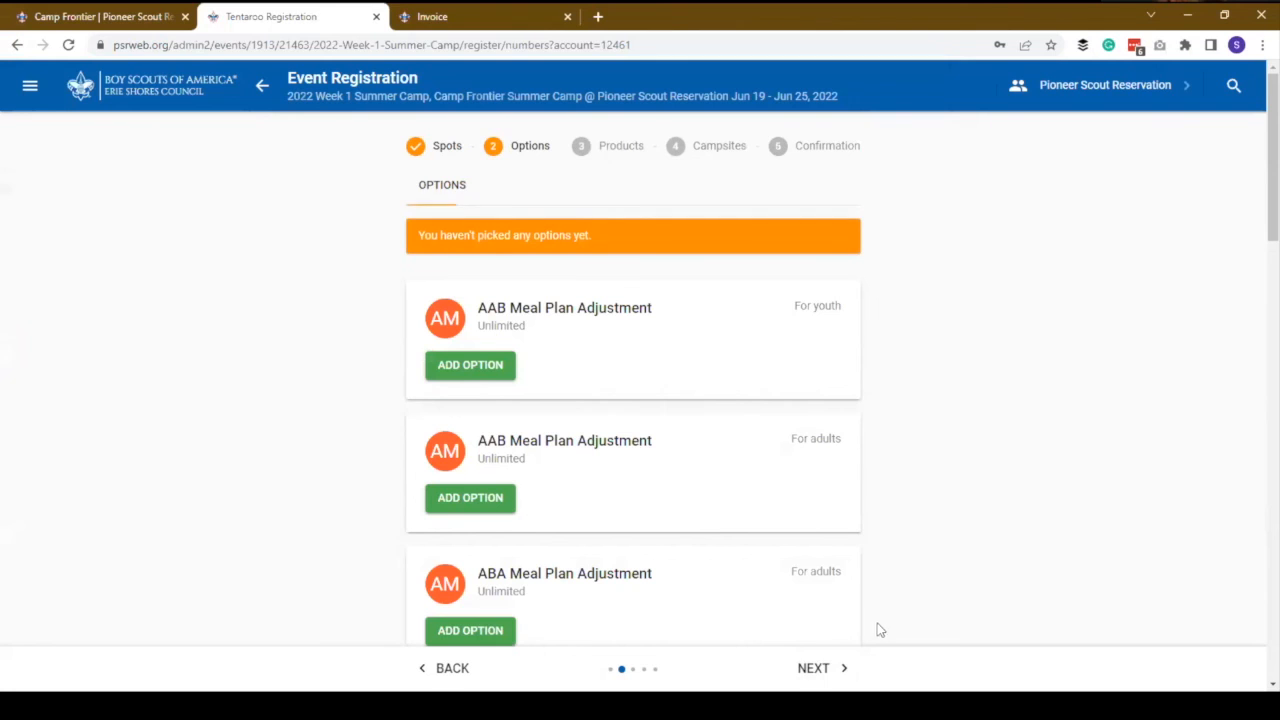
pyautogui.click(839, 675)
pyautogui.click(839, 675)
pyautogui.click(839, 675)
pyautogui.click(838, 672)
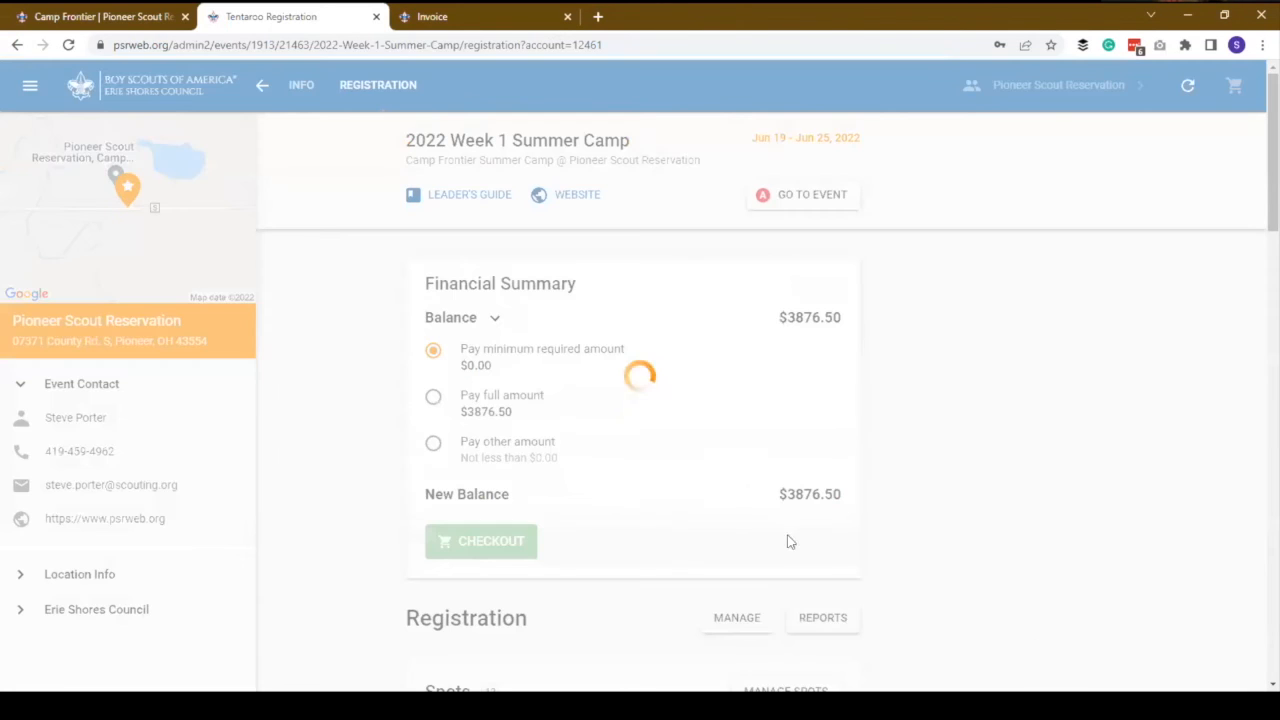
# - Check out the spot change with Send Receipt turned off, place the order and return to the 2022 Week 1 Summer Camp registration
pyautogui.click(505, 605)
pyautogui.scroll(-10, 557, 547)
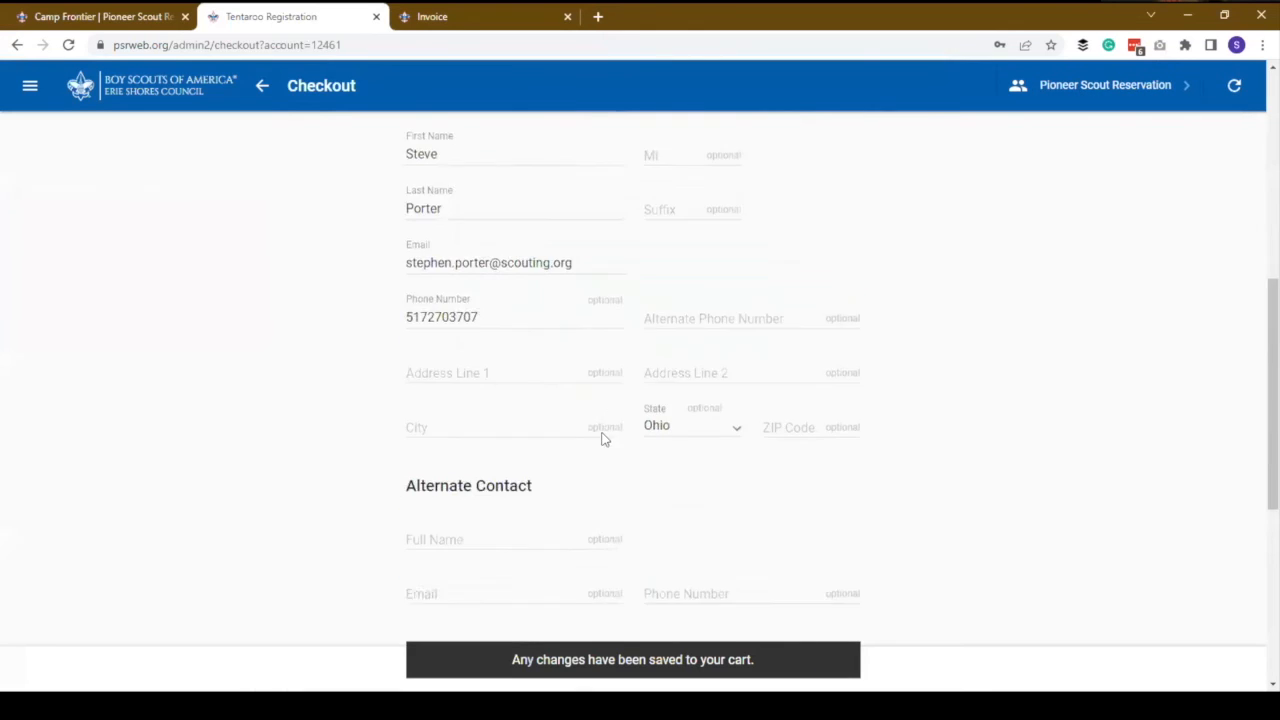
pyautogui.click(603, 318)
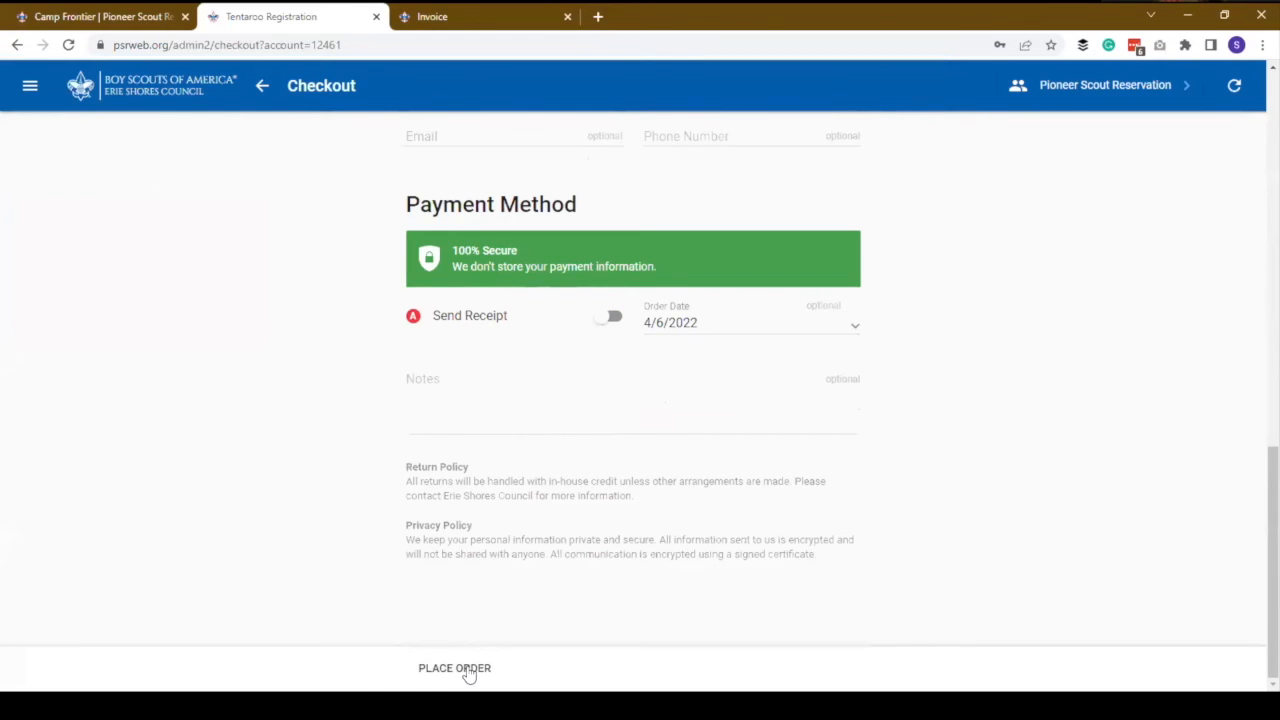
pyautogui.click(463, 670)
pyautogui.click(812, 434)
pyautogui.click(611, 194)
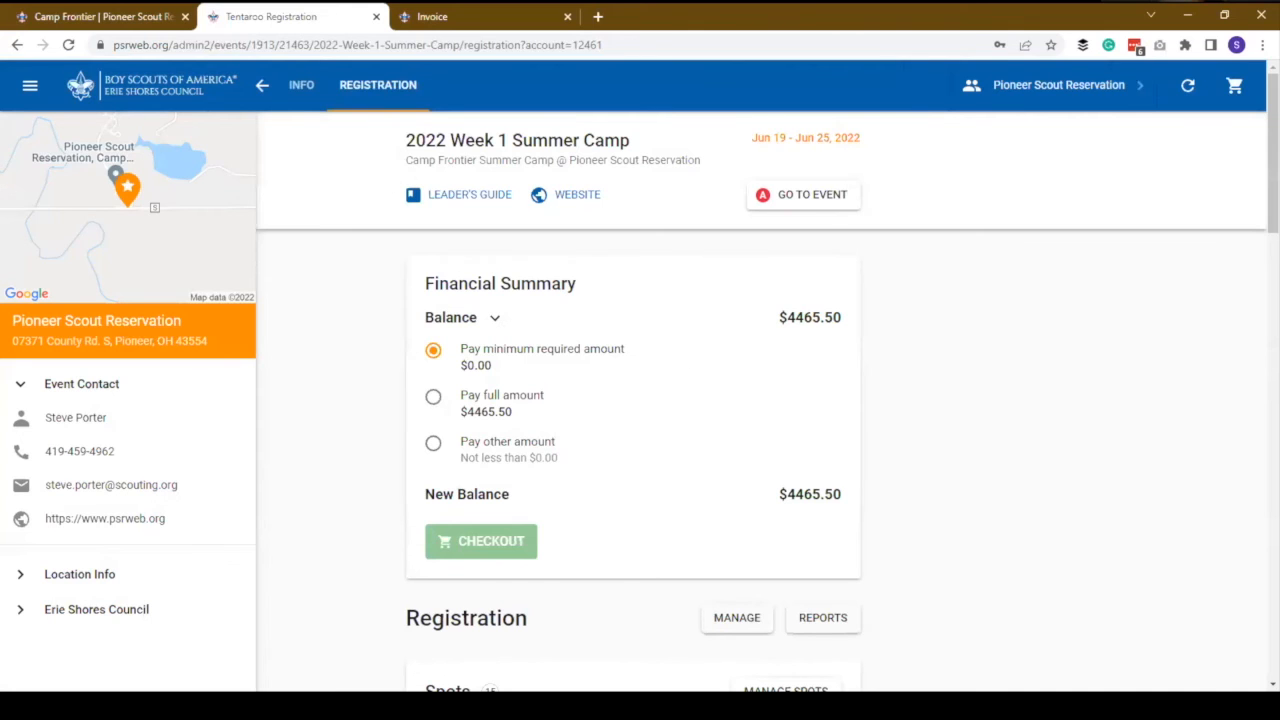
# - Close the outdated invoice, then generate a new Invoice PDF report for the updated registration and open it
pyautogui.click(567, 16)
pyautogui.scroll(-2, 829, 614)
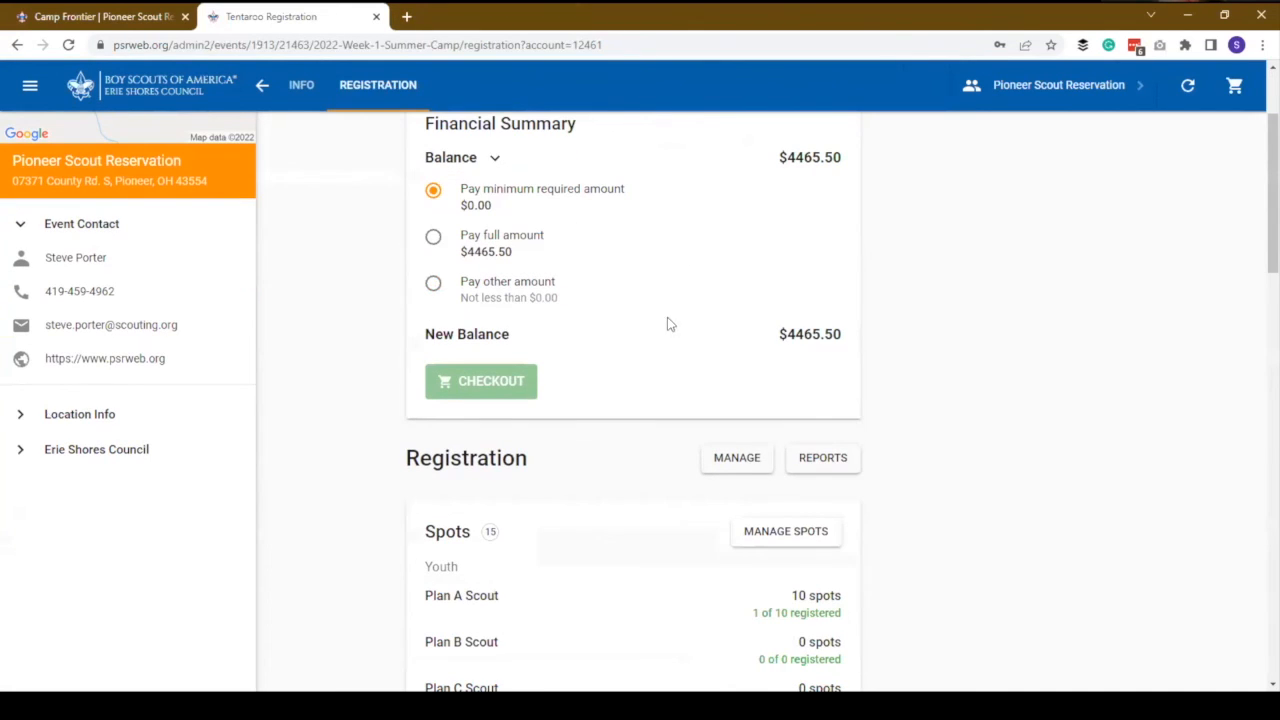
pyautogui.click(737, 458)
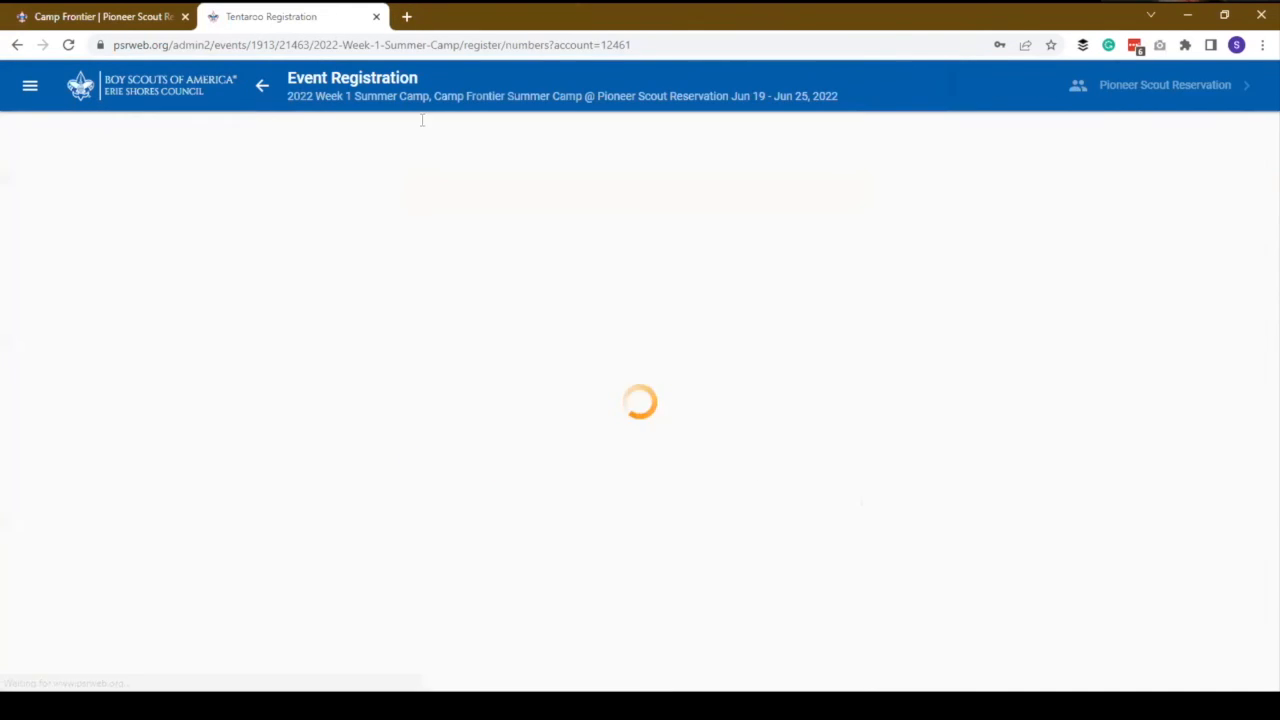
pyautogui.click(261, 87)
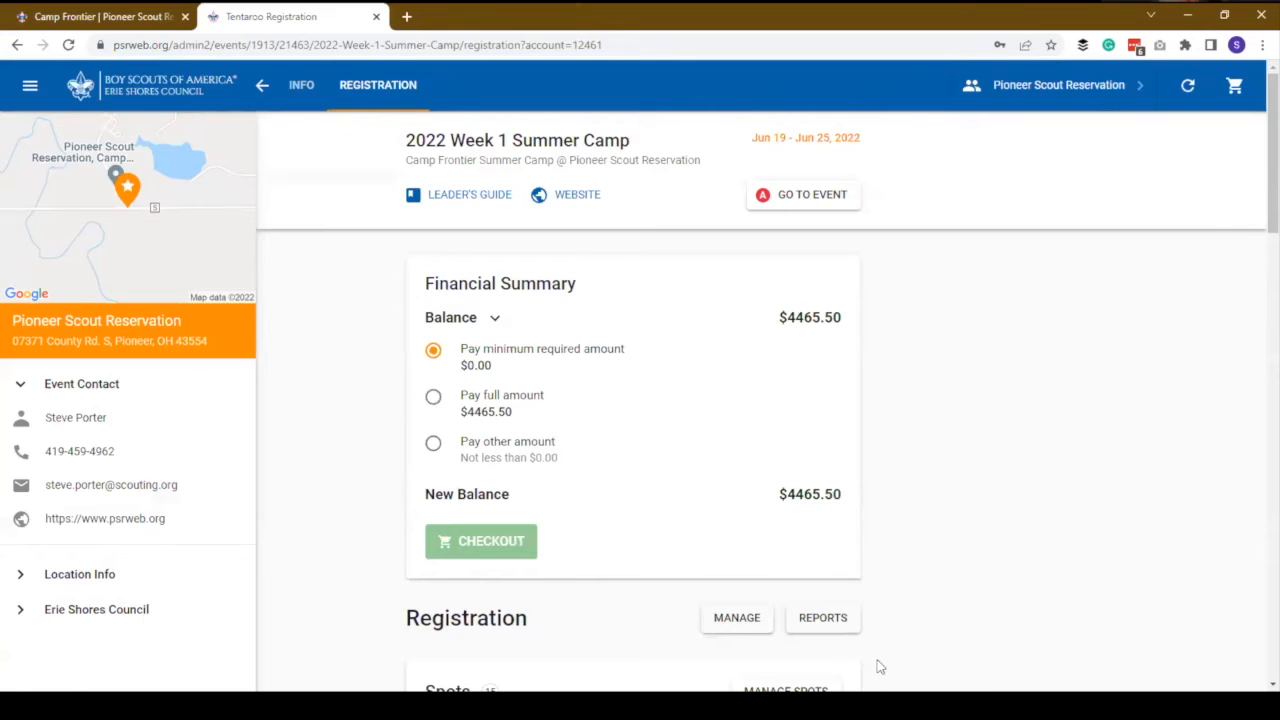
pyautogui.click(840, 619)
pyautogui.scroll(-3, 760, 500)
pyautogui.click(716, 388)
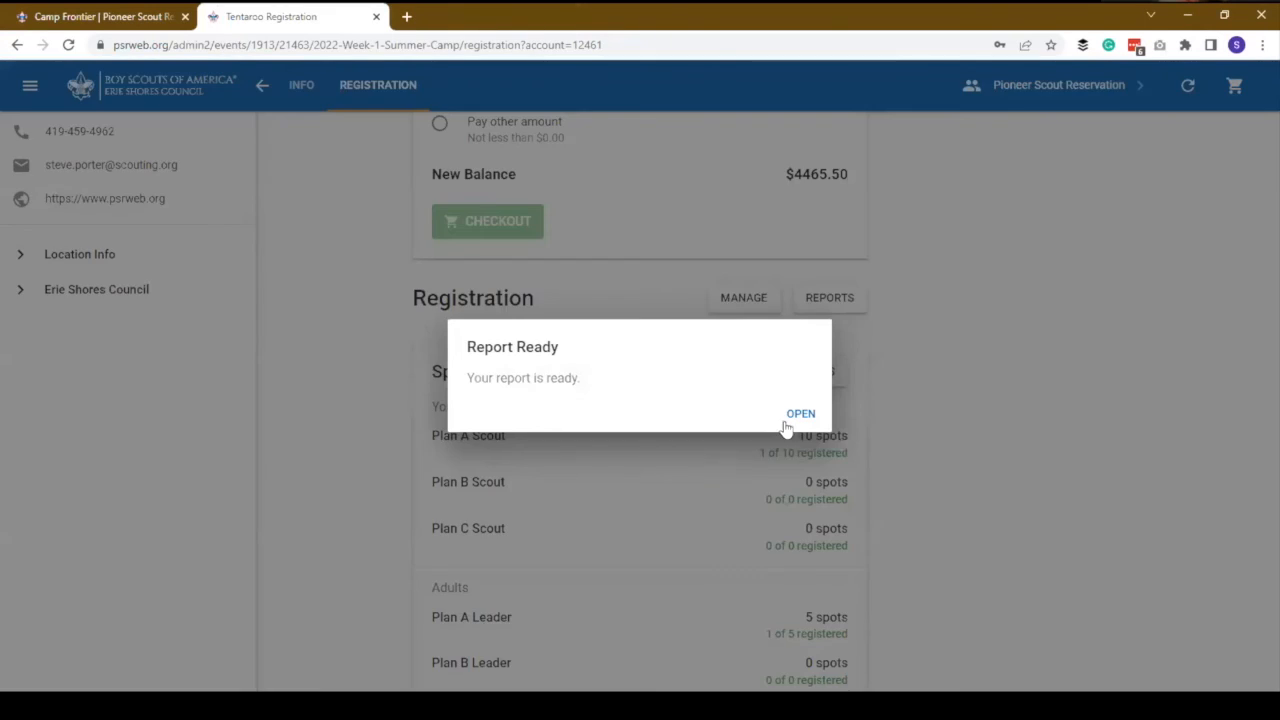
pyautogui.click(799, 414)
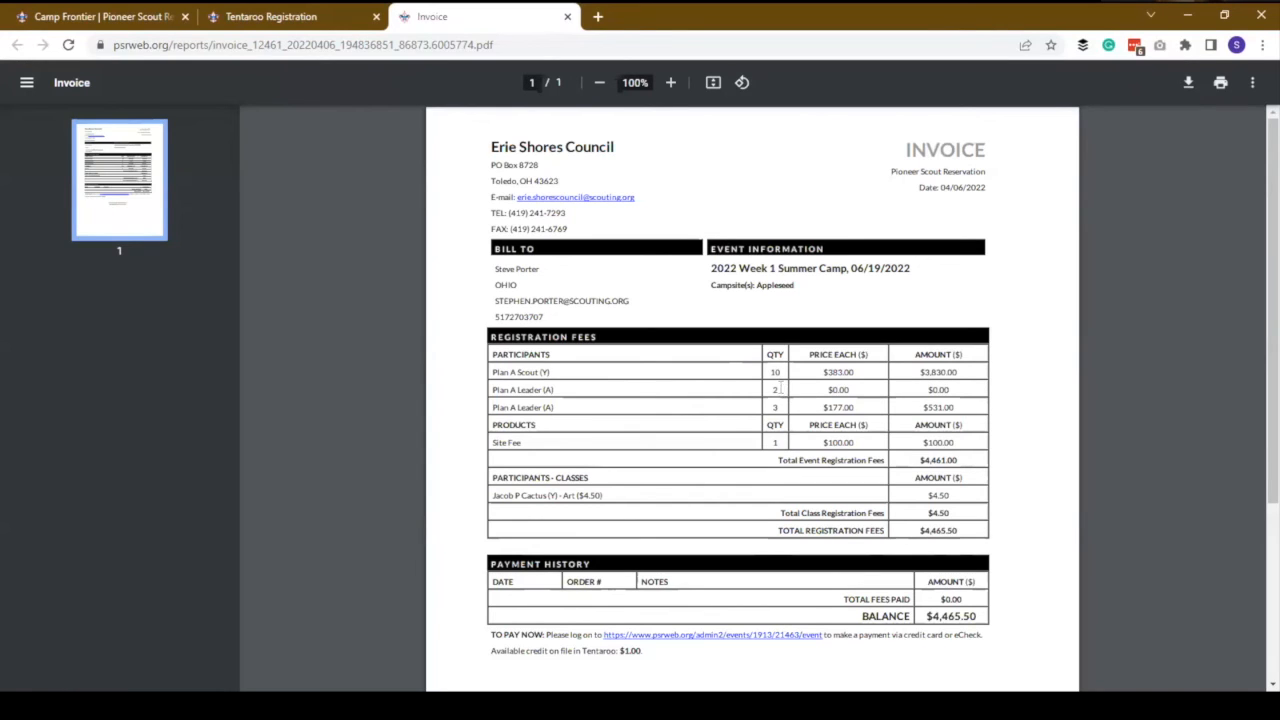
# - Examine the new invoice's Plan A Leader quantities and prices, the registration fees and the balance due
pyautogui.moveTo(833, 391)
pyautogui.mouseDown()
pyautogui.moveTo(860, 386)
pyautogui.moveTo(851, 392)
pyautogui.mouseUp()
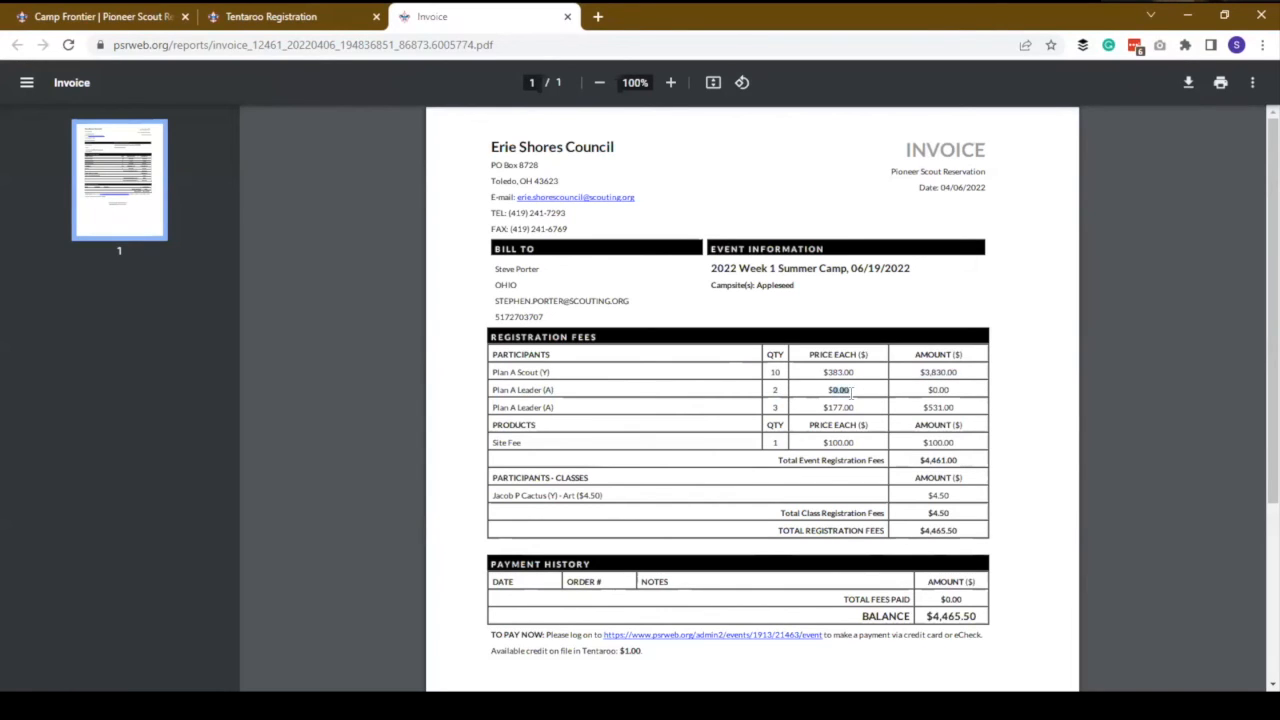
pyautogui.click(779, 408)
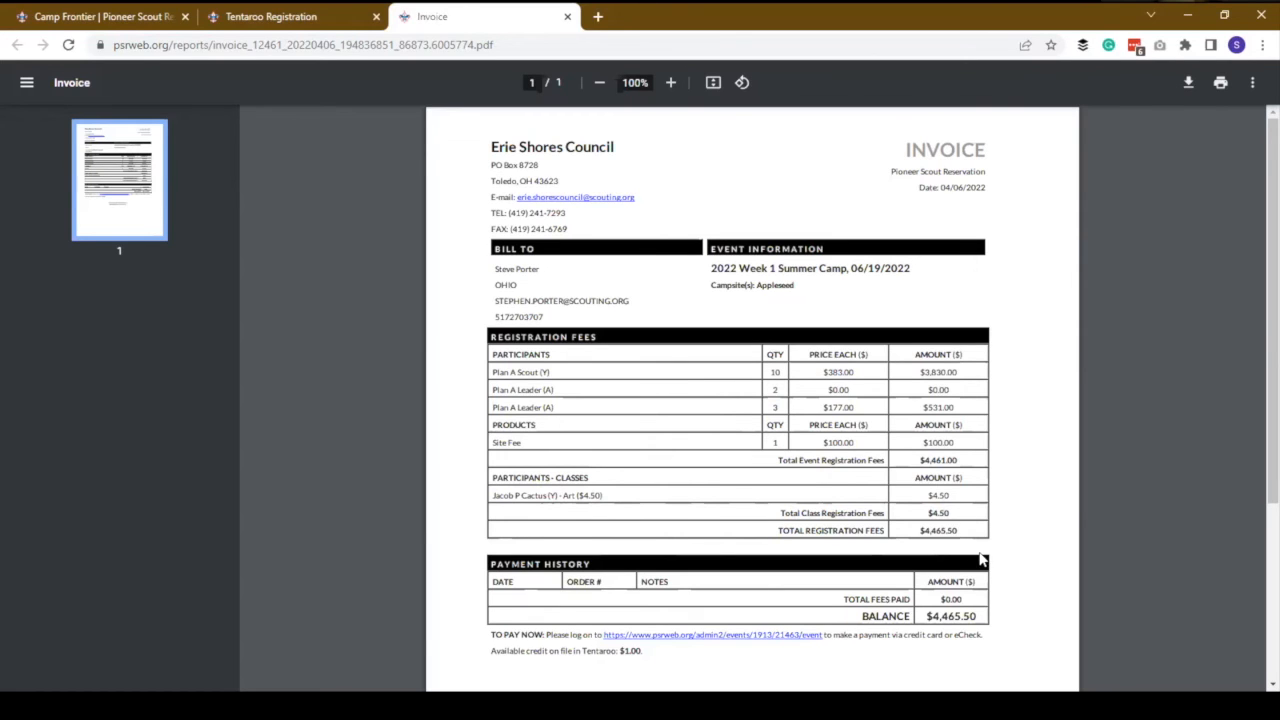
pyautogui.scroll(-3, 960, 540)
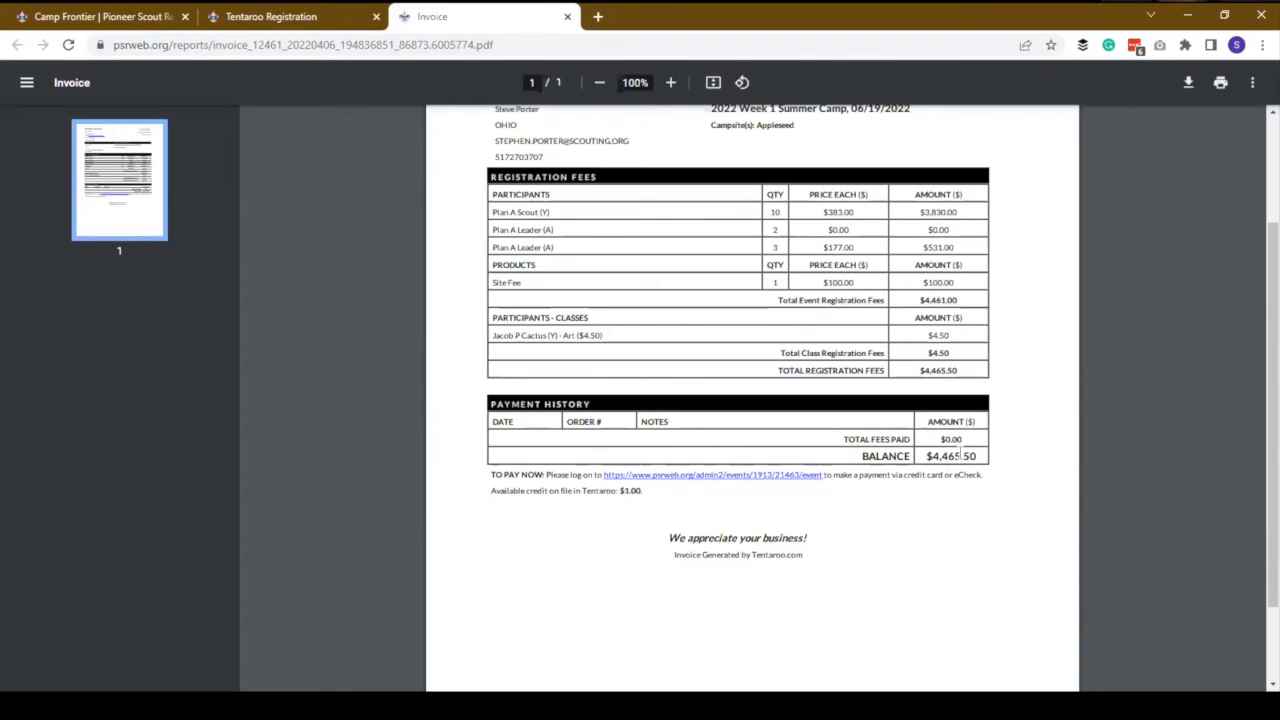
pyautogui.moveTo(978, 456); pyautogui.dragTo(927, 456)
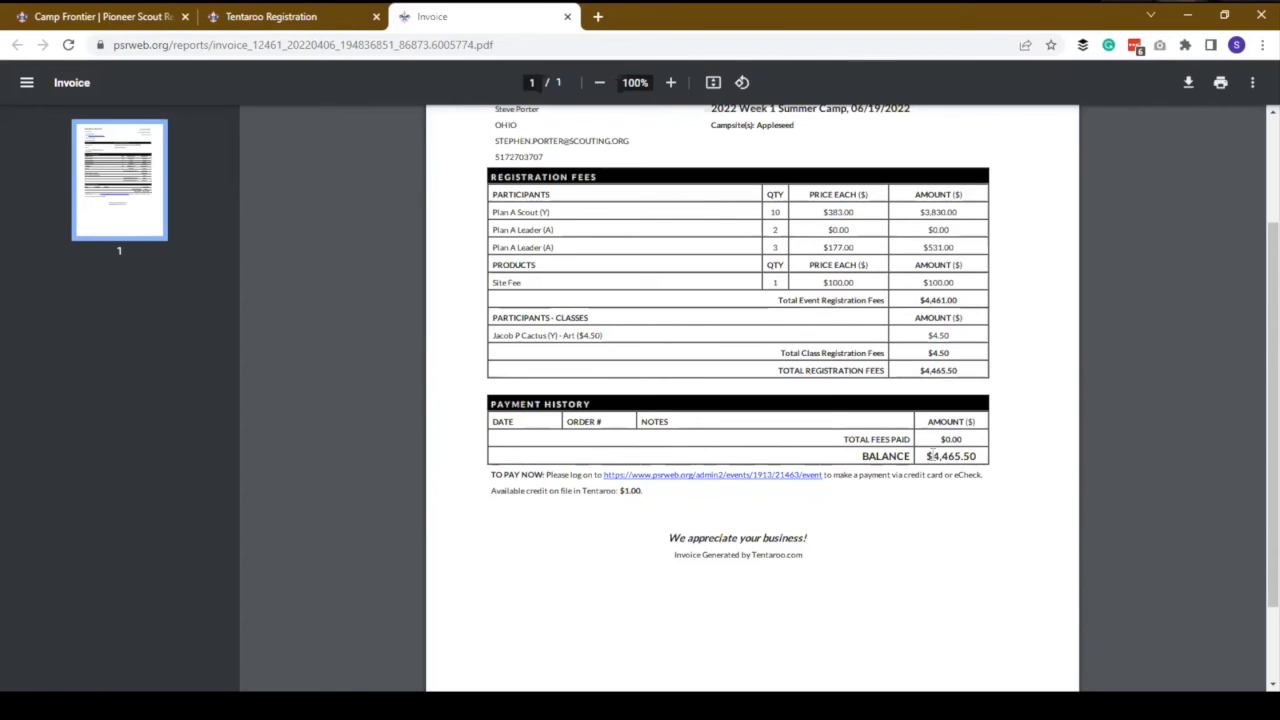
pyautogui.click(984, 461)
pyautogui.moveTo(982, 457); pyautogui.dragTo(938, 456)
pyautogui.click(986, 461)
pyautogui.scroll(3, 986, 460)
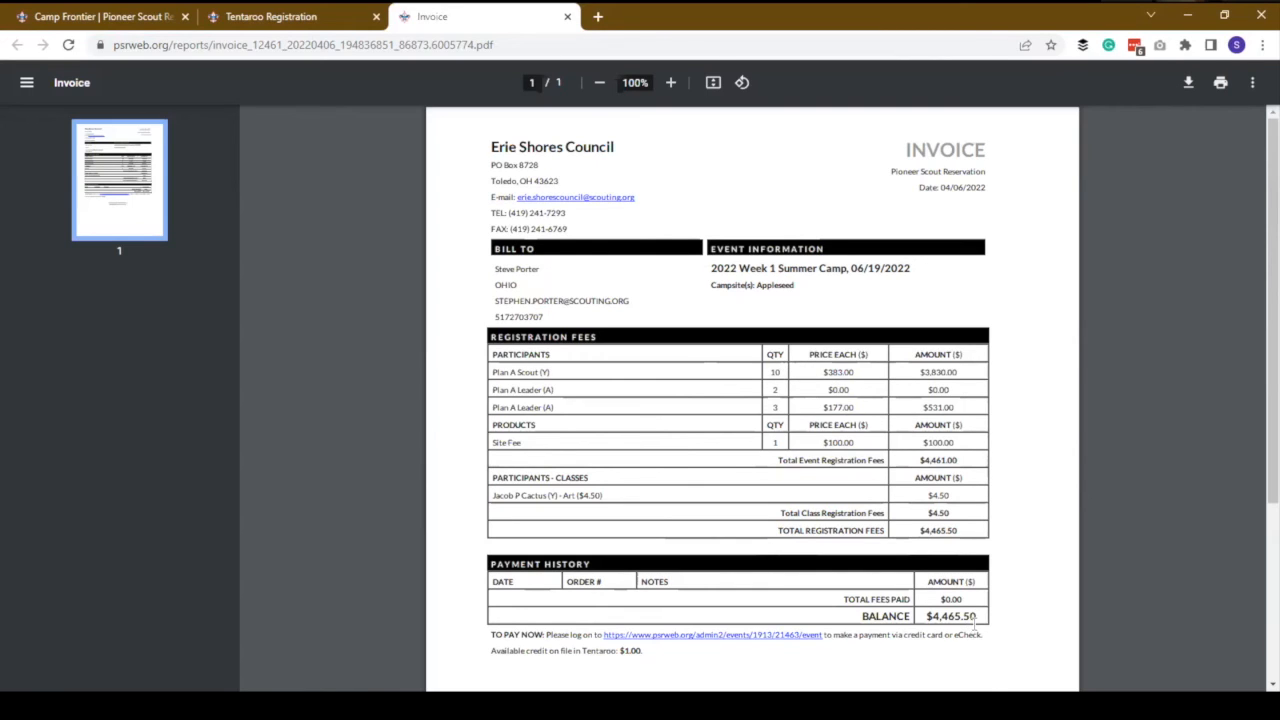
# - Generate the Participant Roster PDF report from the registration page and open it
pyautogui.click(305, 28)
pyautogui.click(830, 305)
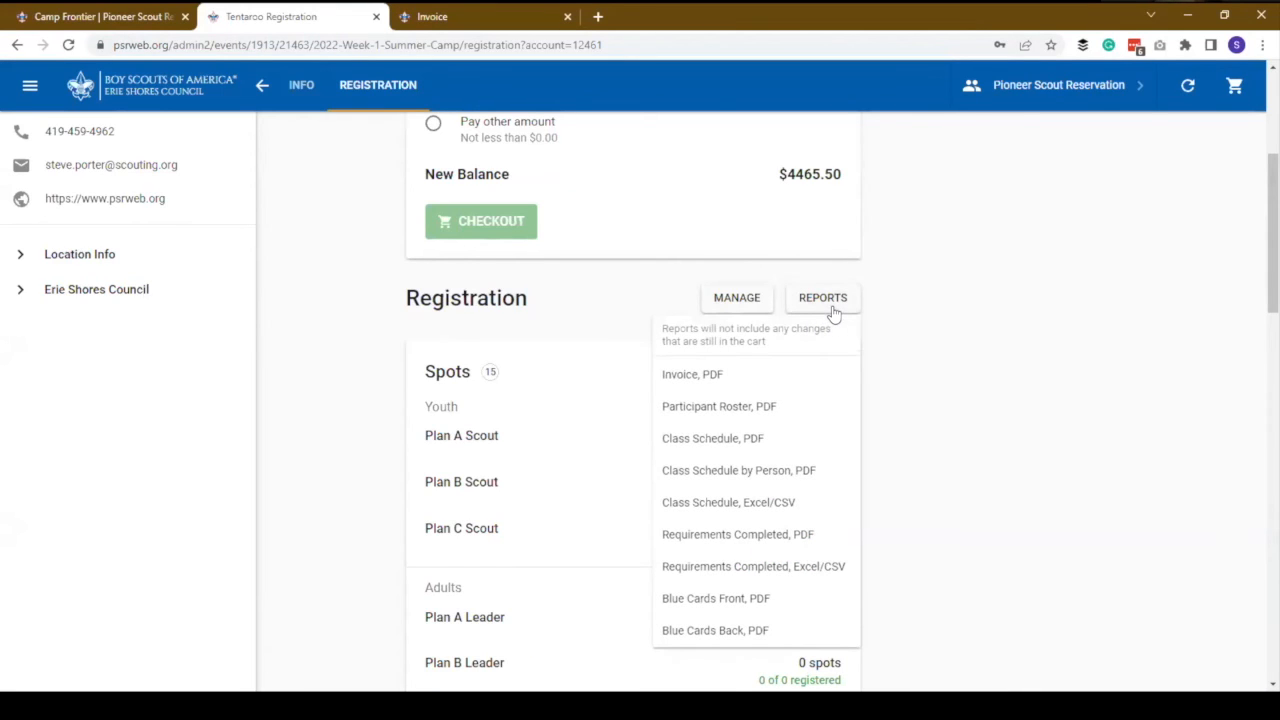
pyautogui.click(784, 408)
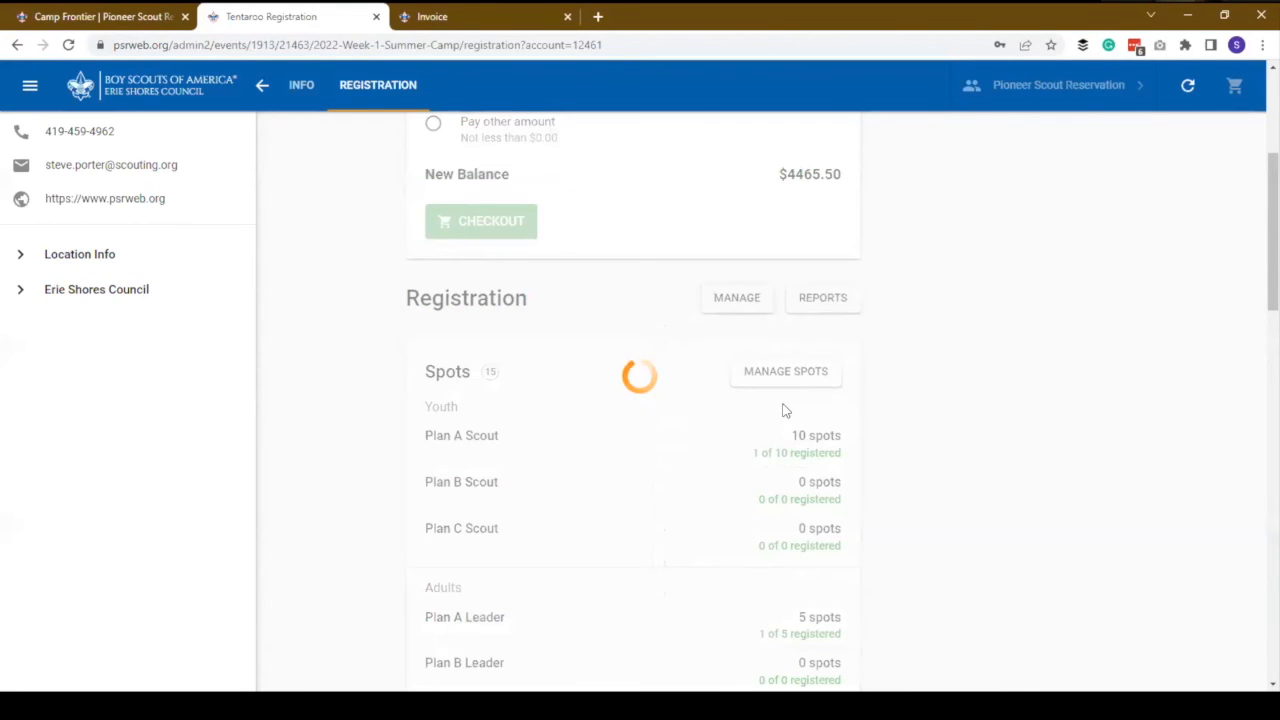
pyautogui.click(795, 416)
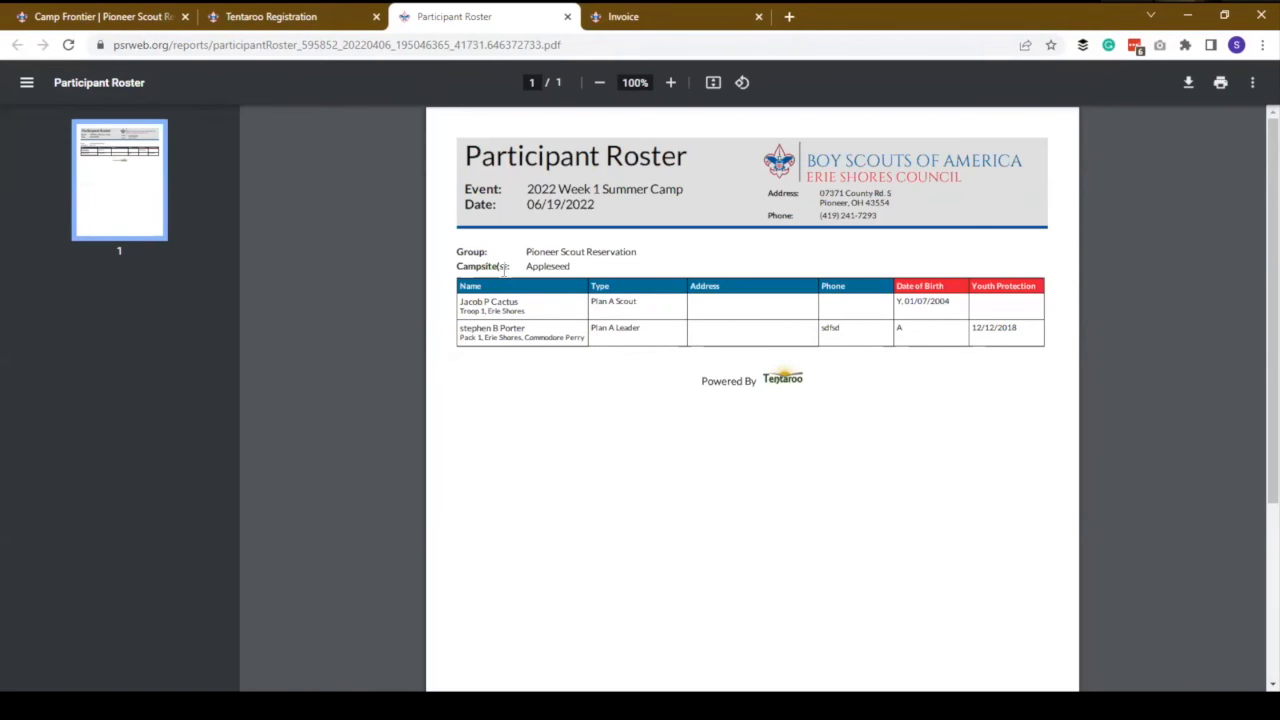
# - Generate the Class Schedule by Person PDF report from the registration page, open it and examine the first scout's classes
pyautogui.click(315, 12)
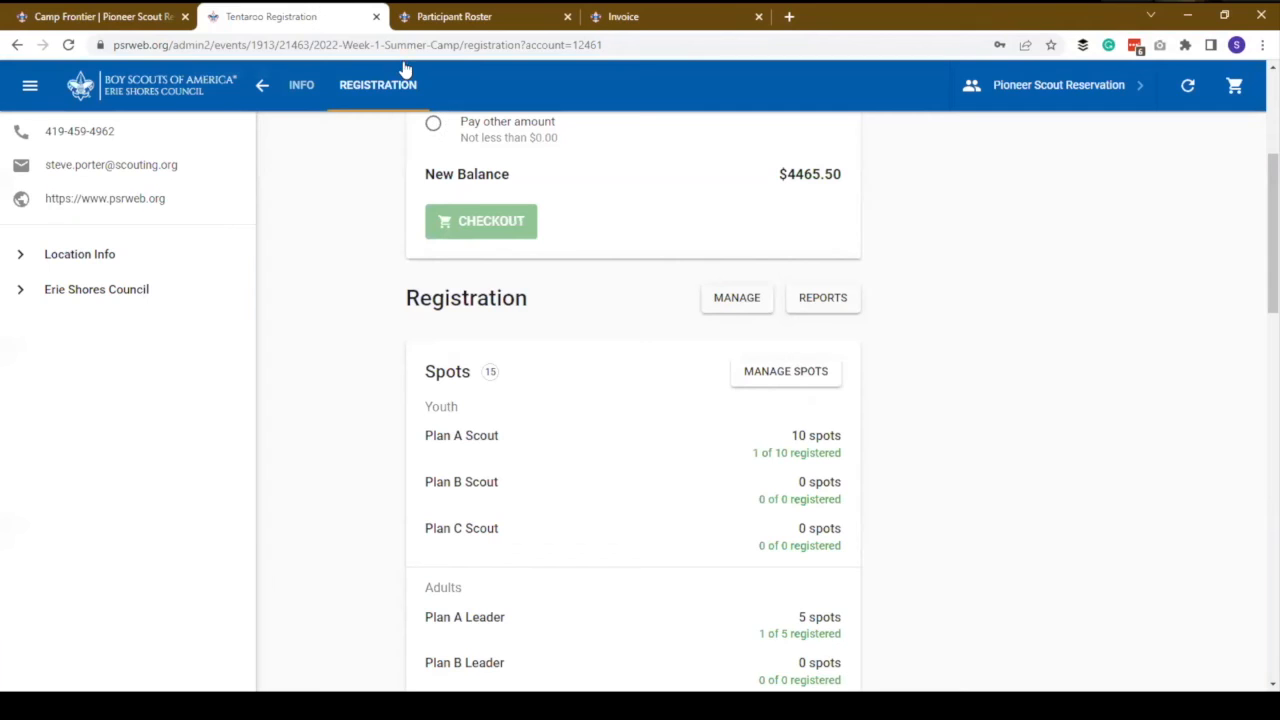
pyautogui.click(834, 316)
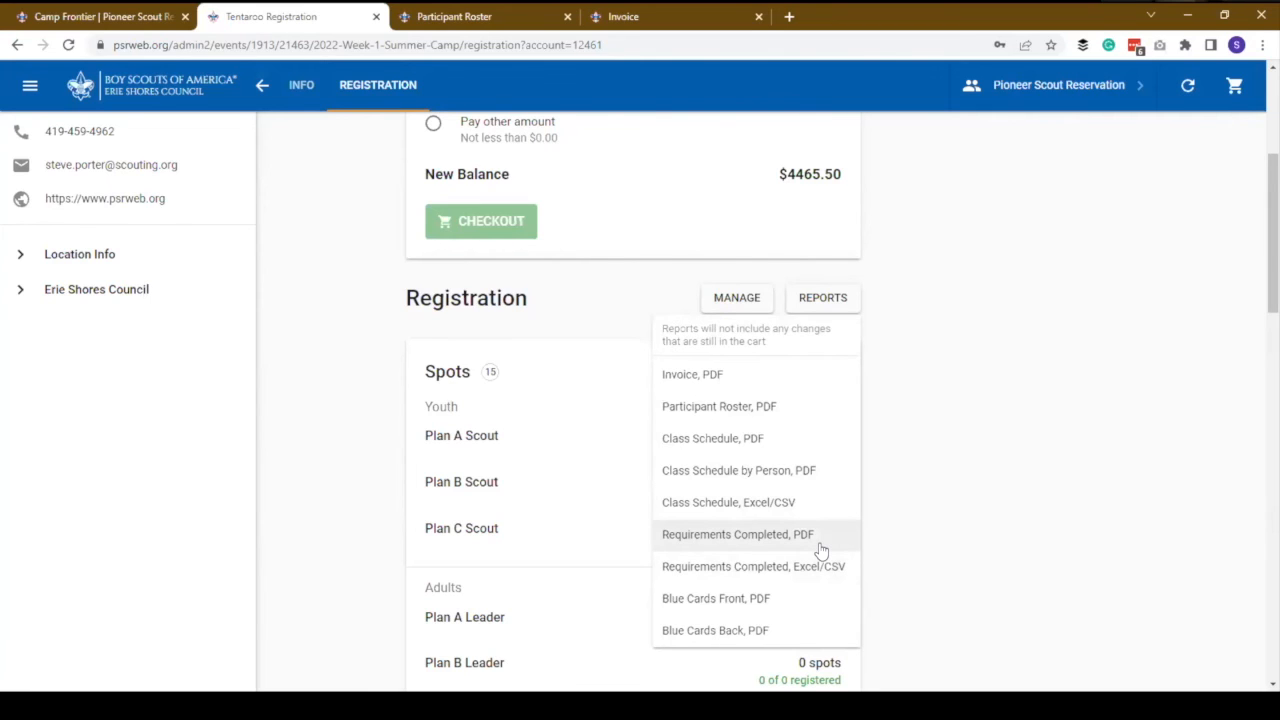
pyautogui.click(727, 476)
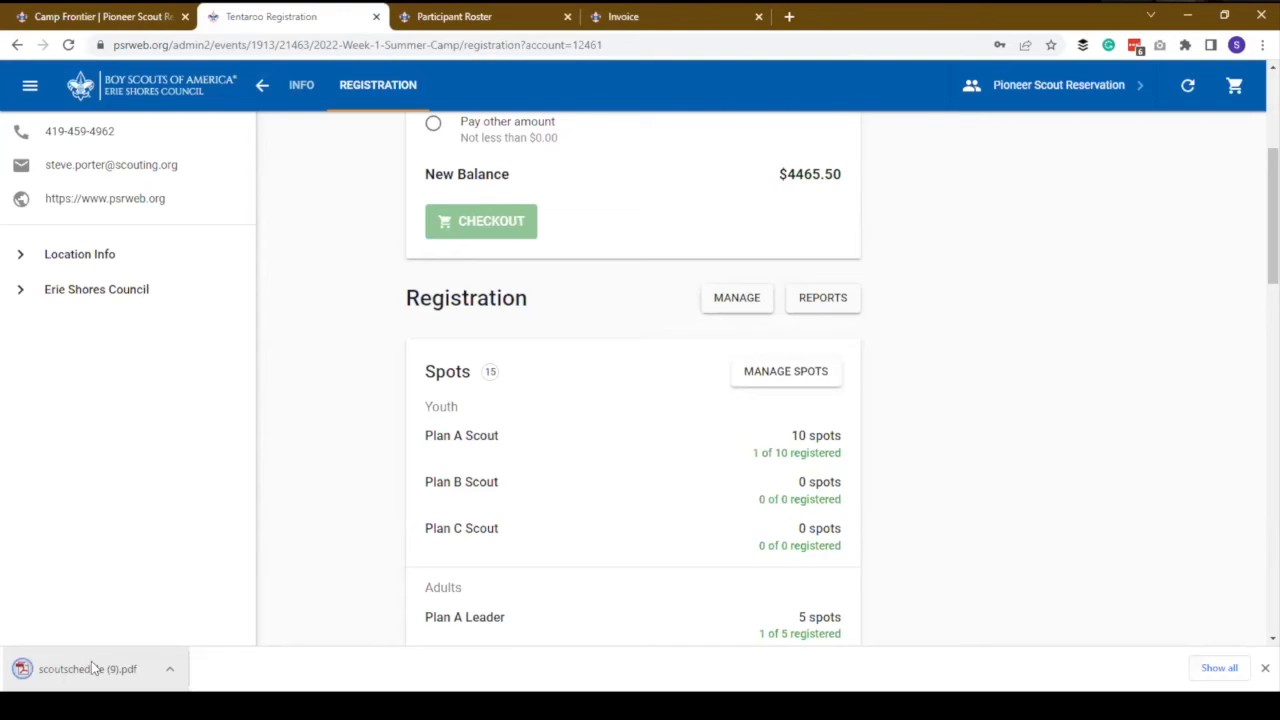
pyautogui.click(91, 661)
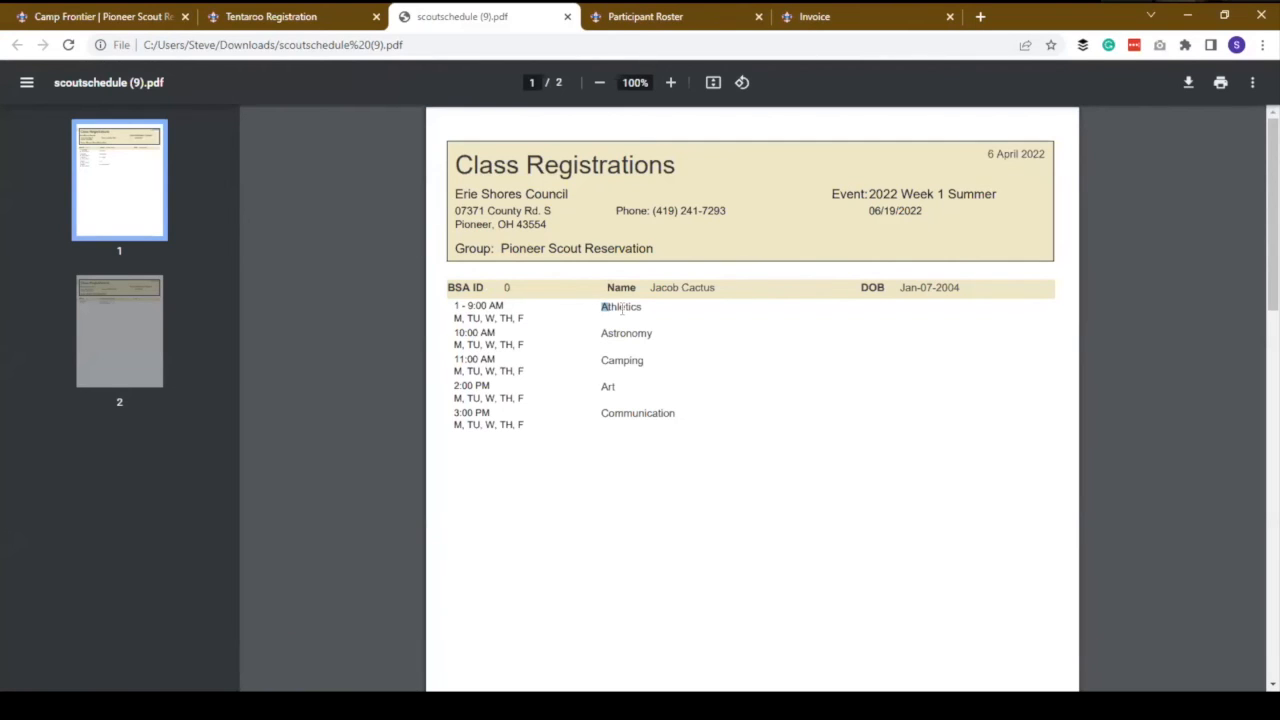
pyautogui.moveTo(602, 307); pyautogui.dragTo(660, 336)
pyautogui.click(648, 378)
# - Generate the Requirements Completed PDF report for the 2022 Week 1 Summer Camp registration and open it
pyautogui.click(329, 24)
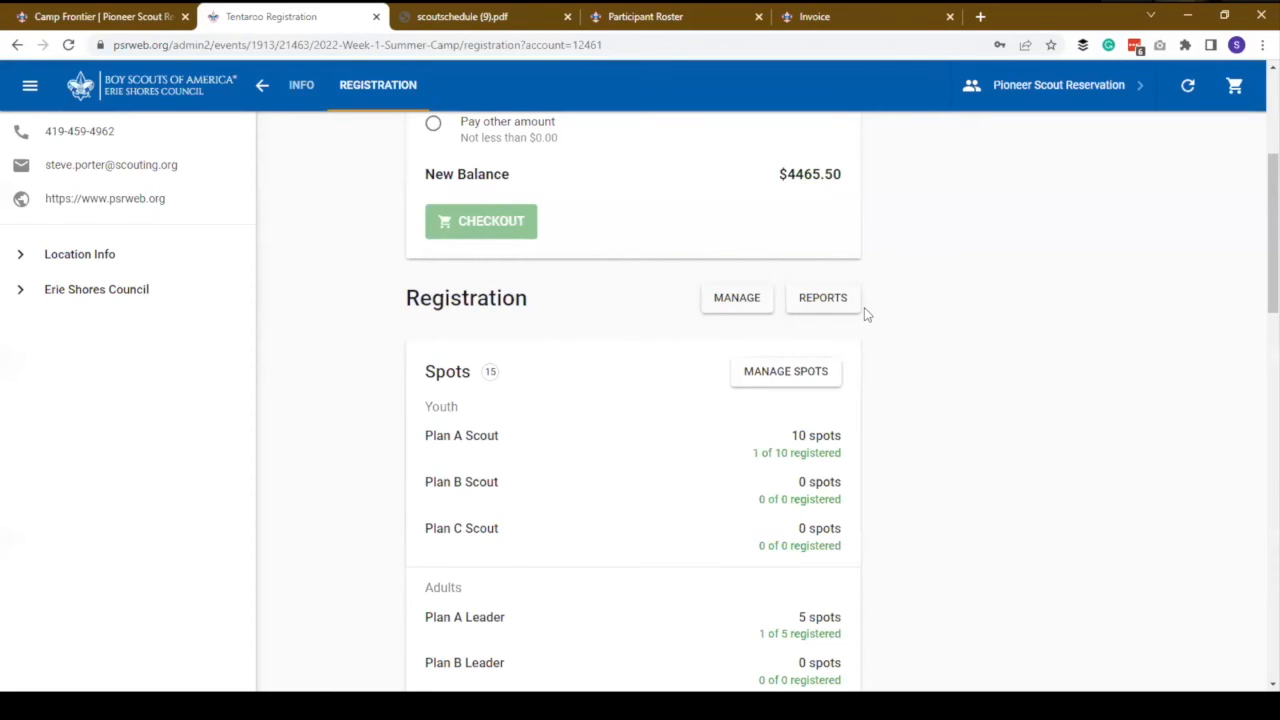
pyautogui.click(830, 300)
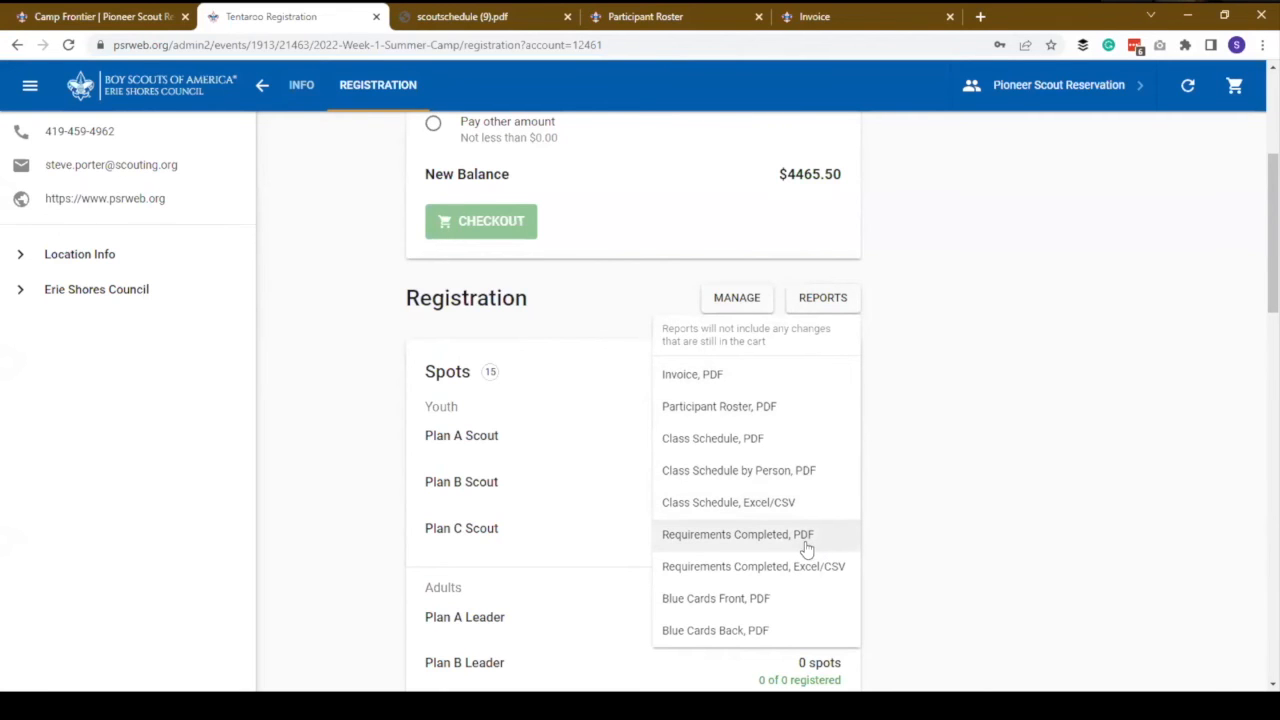
pyautogui.click(770, 545)
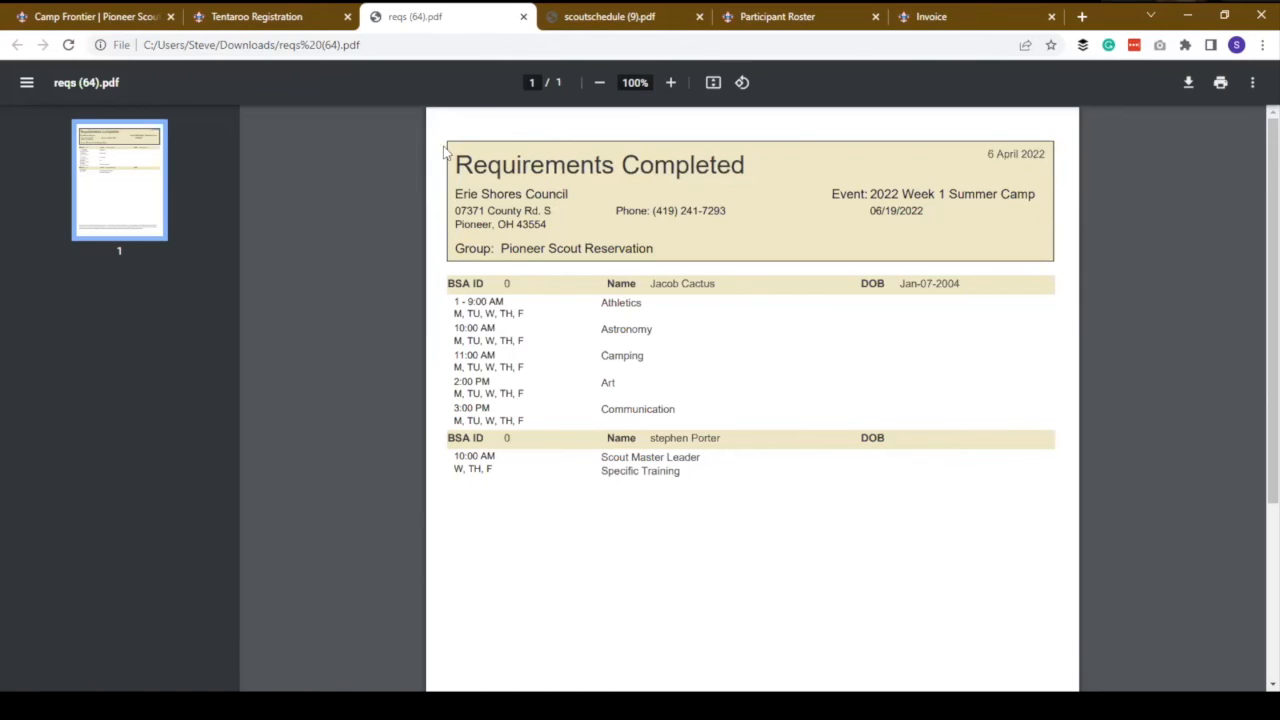
# - Generate the Blue Cards Front PDF report from the registration page and look through its merit badge applications
pyautogui.click(272, 24)
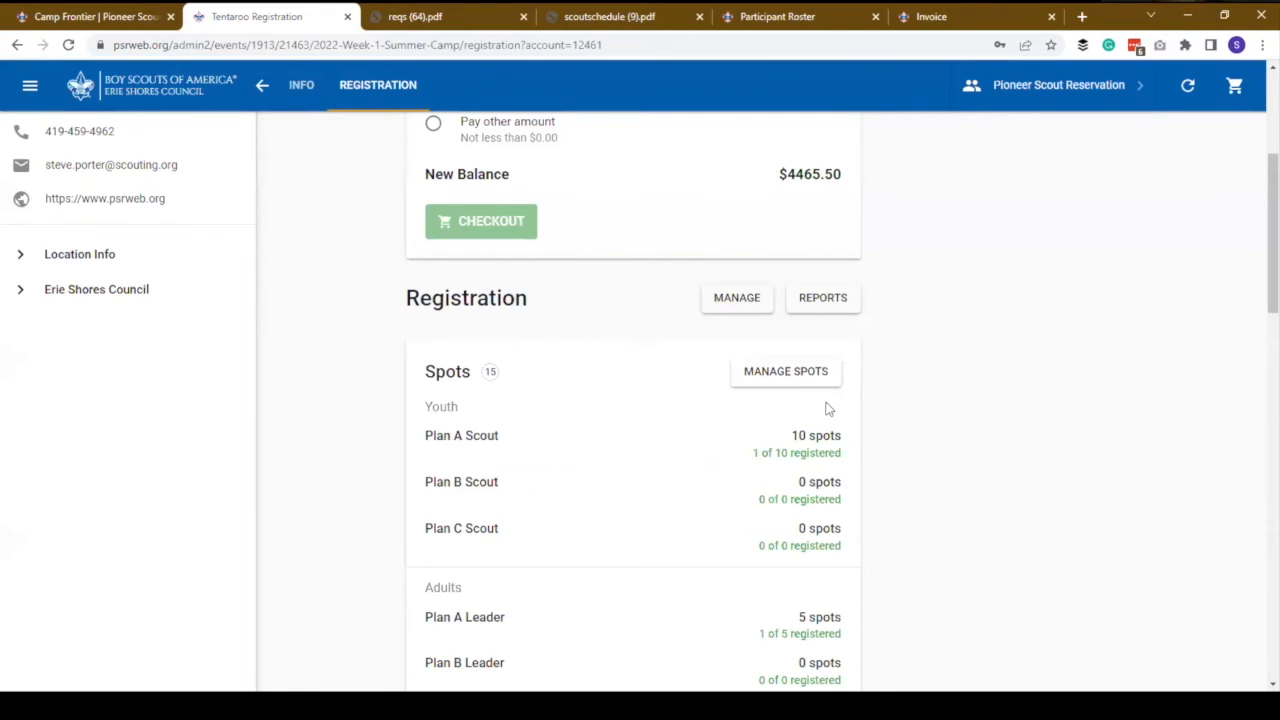
pyautogui.click(824, 300)
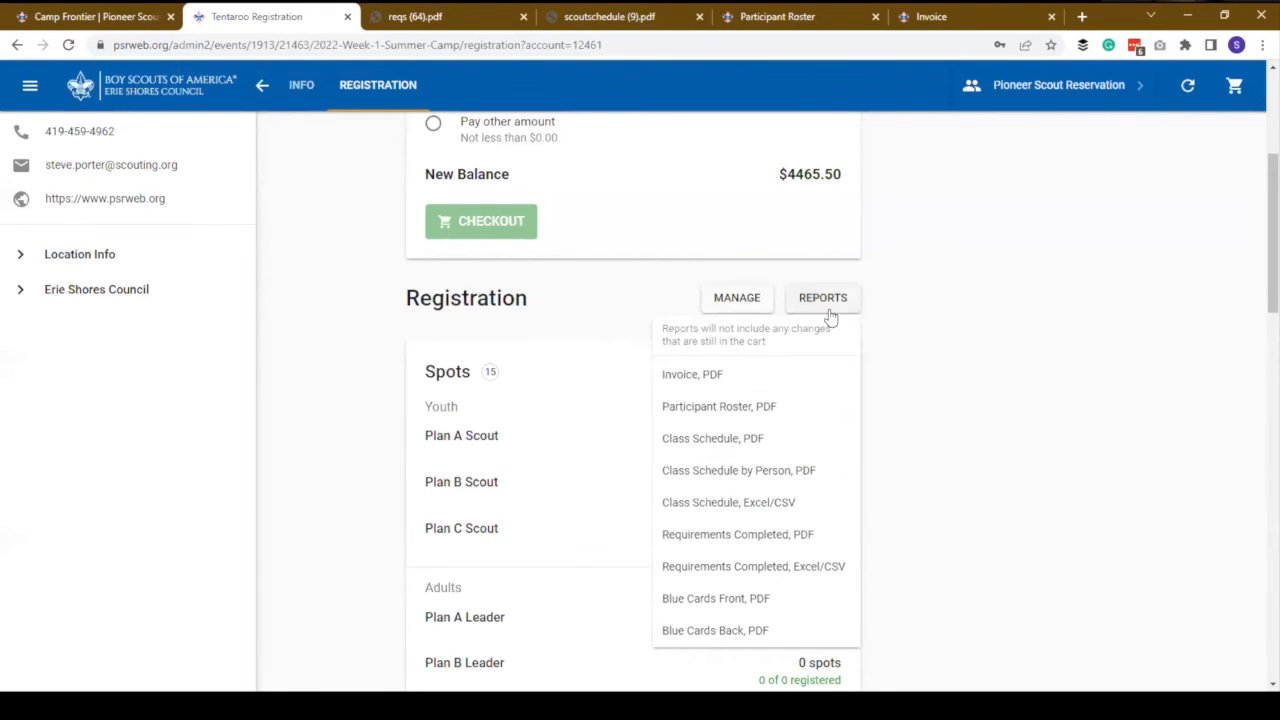
pyautogui.click(746, 600)
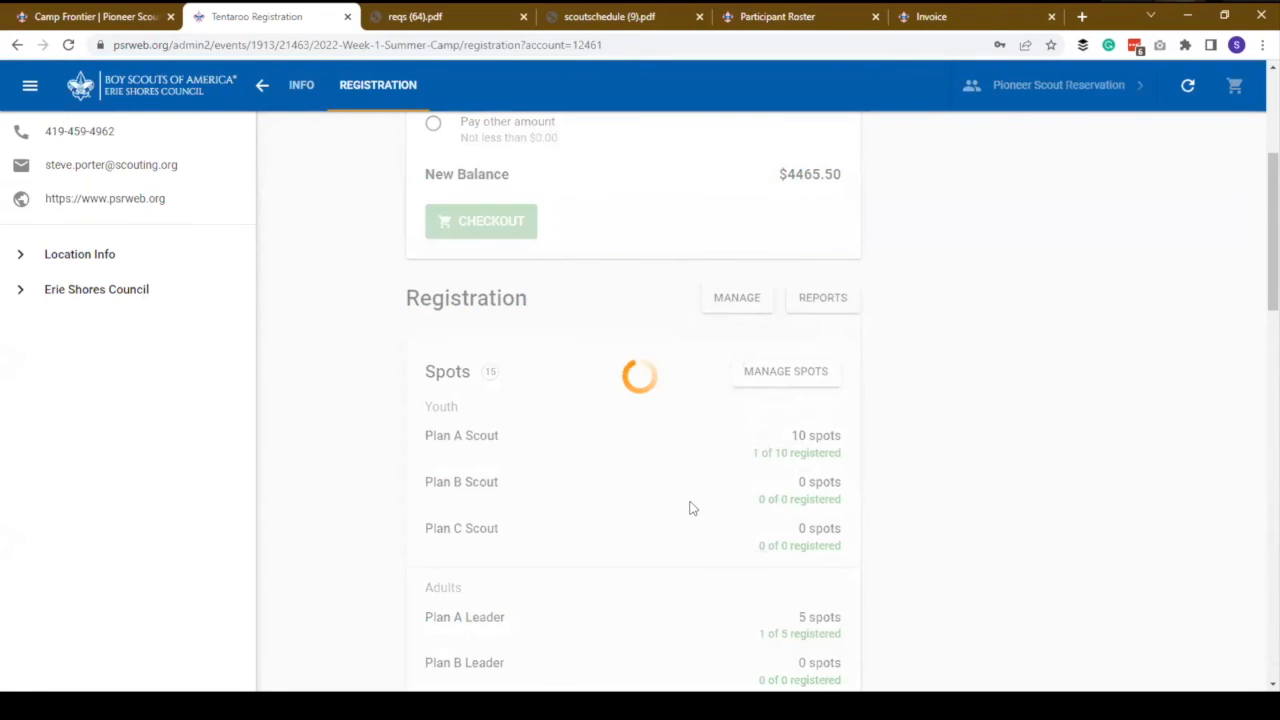
pyautogui.click(818, 413)
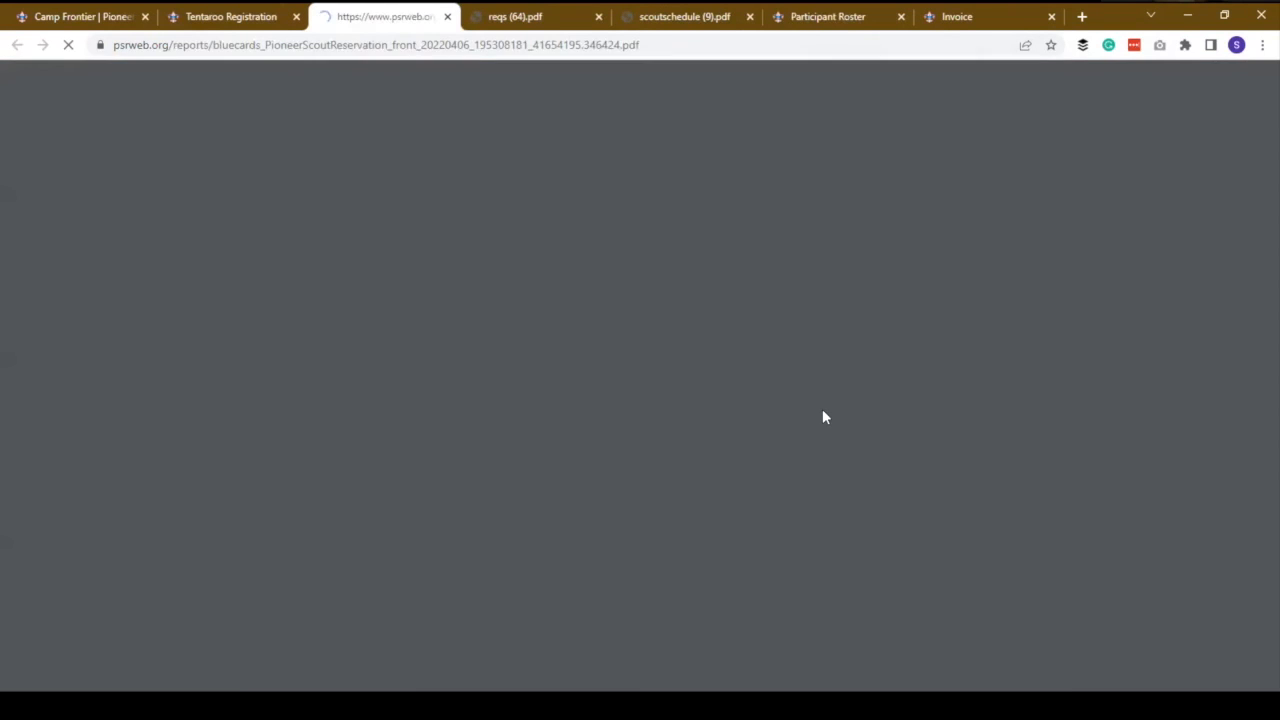
pyautogui.scroll(-5, 878, 353)
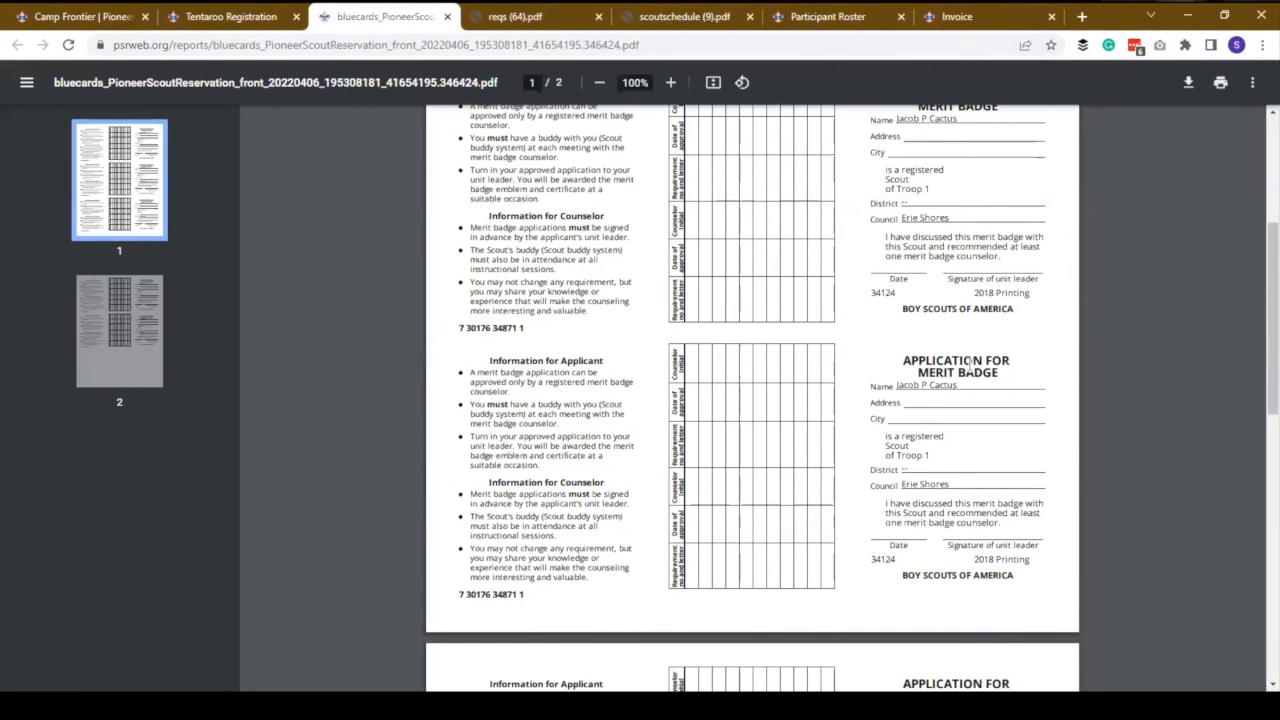
pyautogui.scroll(-3, 970, 365)
pyautogui.scroll(-5, 968, 366)
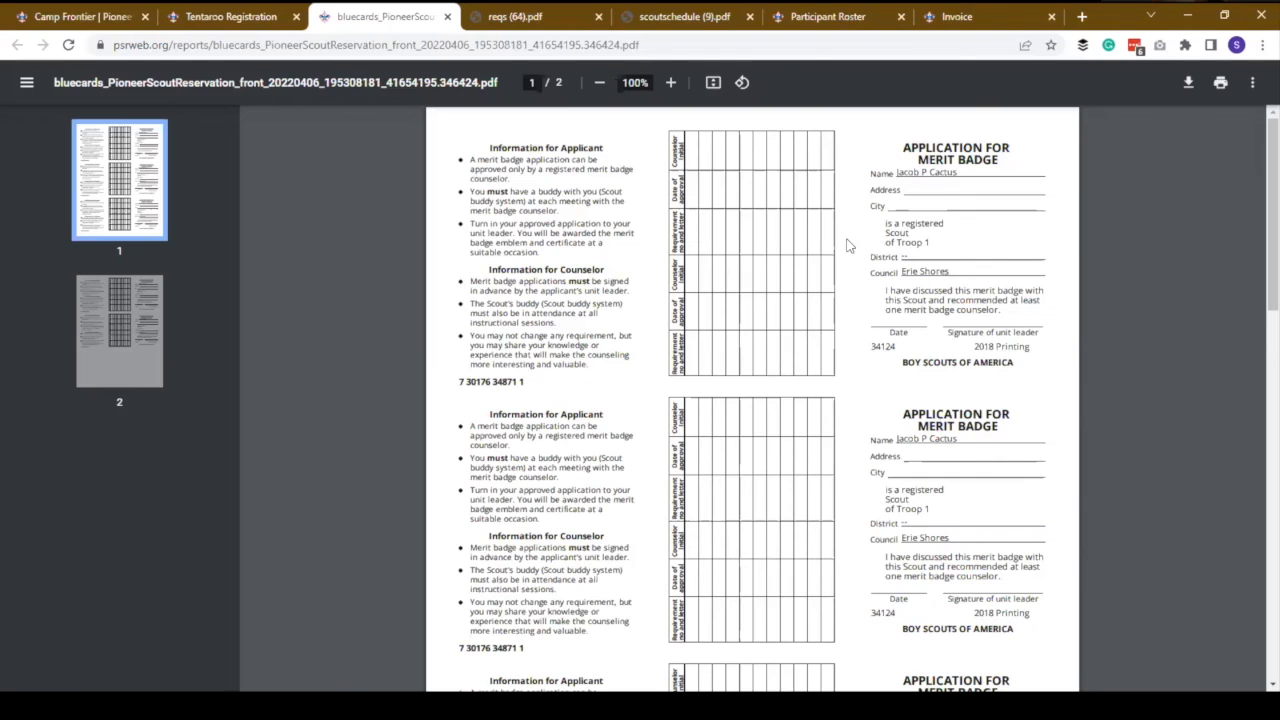
# - Return to the 2022 Week 1 Summer Camp registration and view its financial summary and participants
pyautogui.click(266, 17)
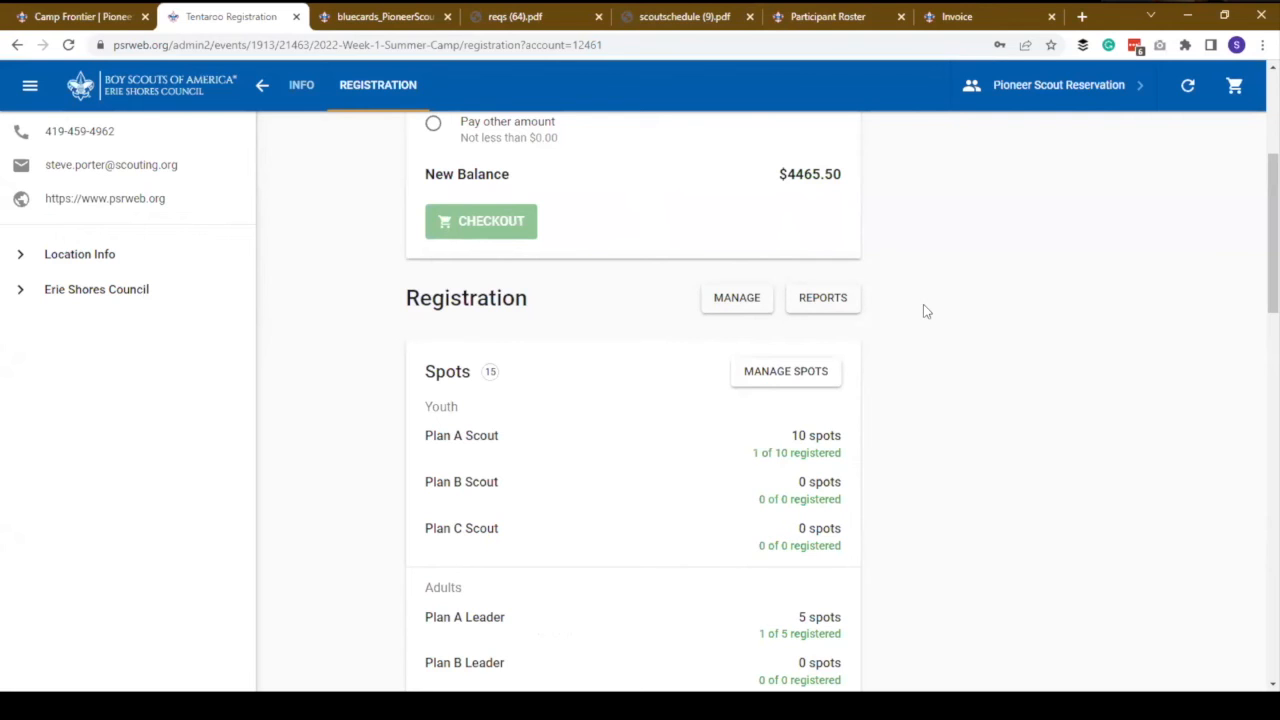
pyautogui.scroll(3, 816, 352)
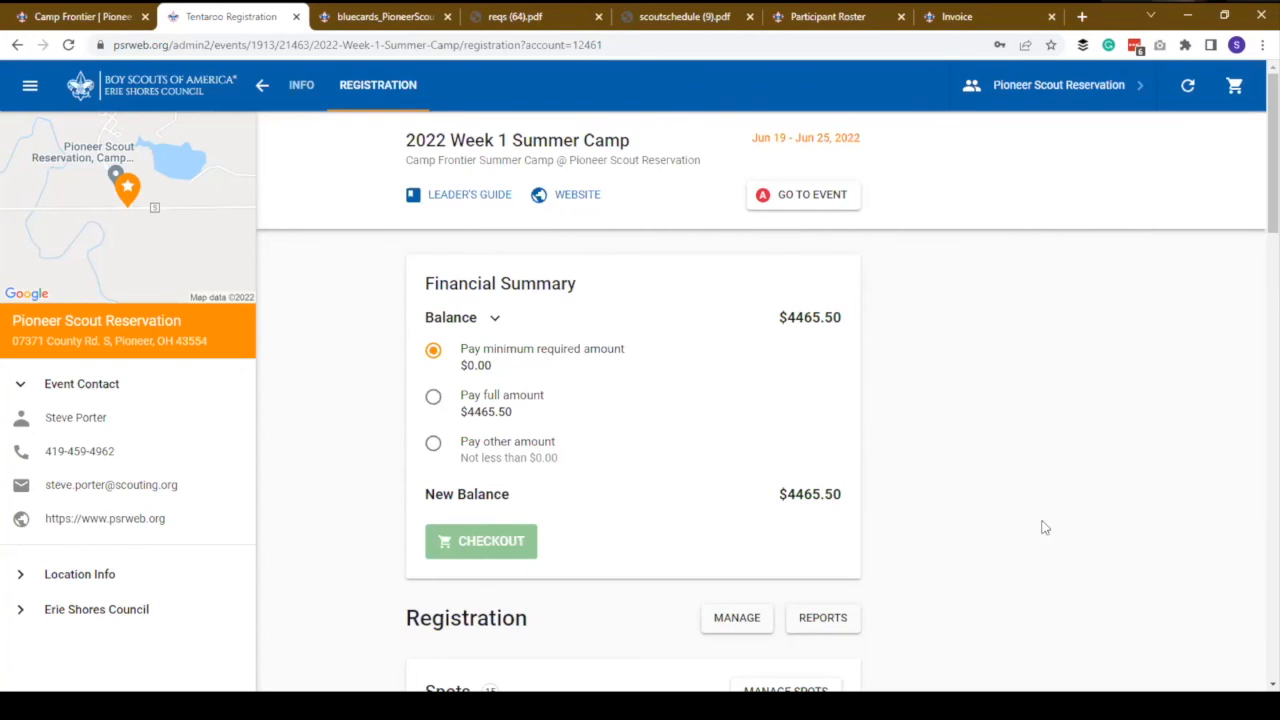
pyautogui.scroll(-8, 911, 489)
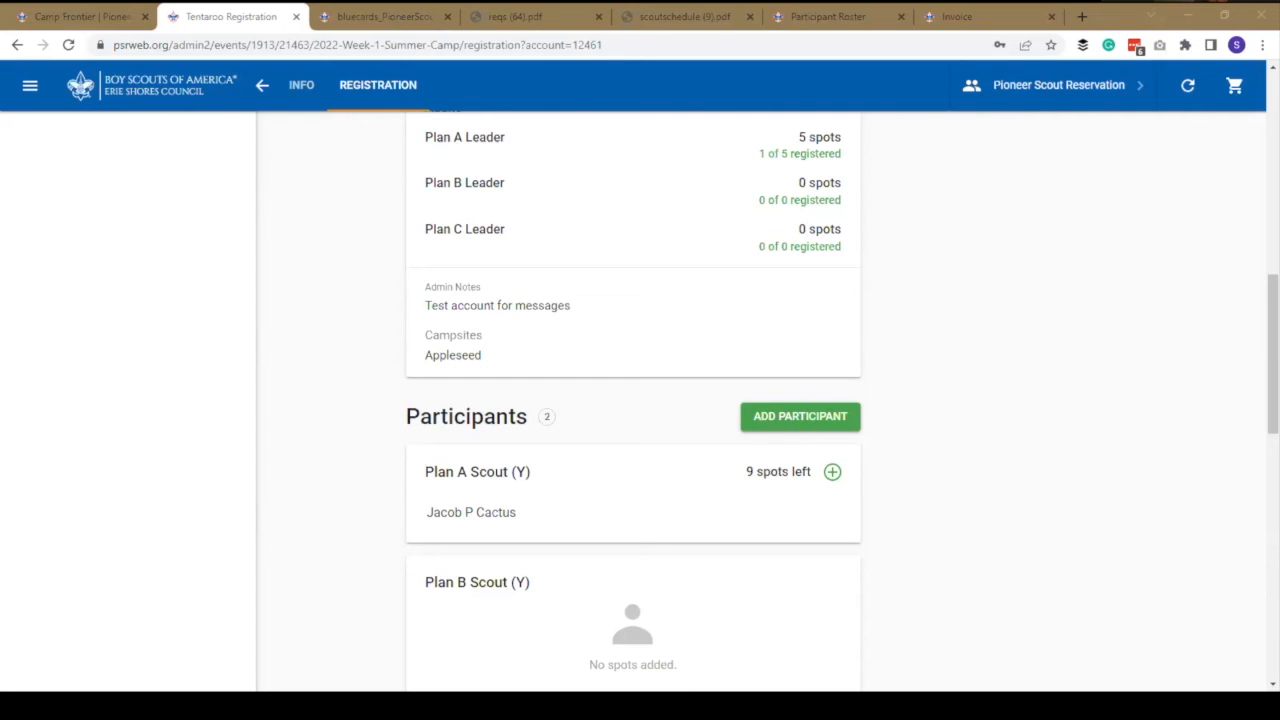
# - Search the Camp Frontier website for "provisional"
pyautogui.click(95, 15)
pyautogui.click(649, 124)
pyautogui.write('pro')
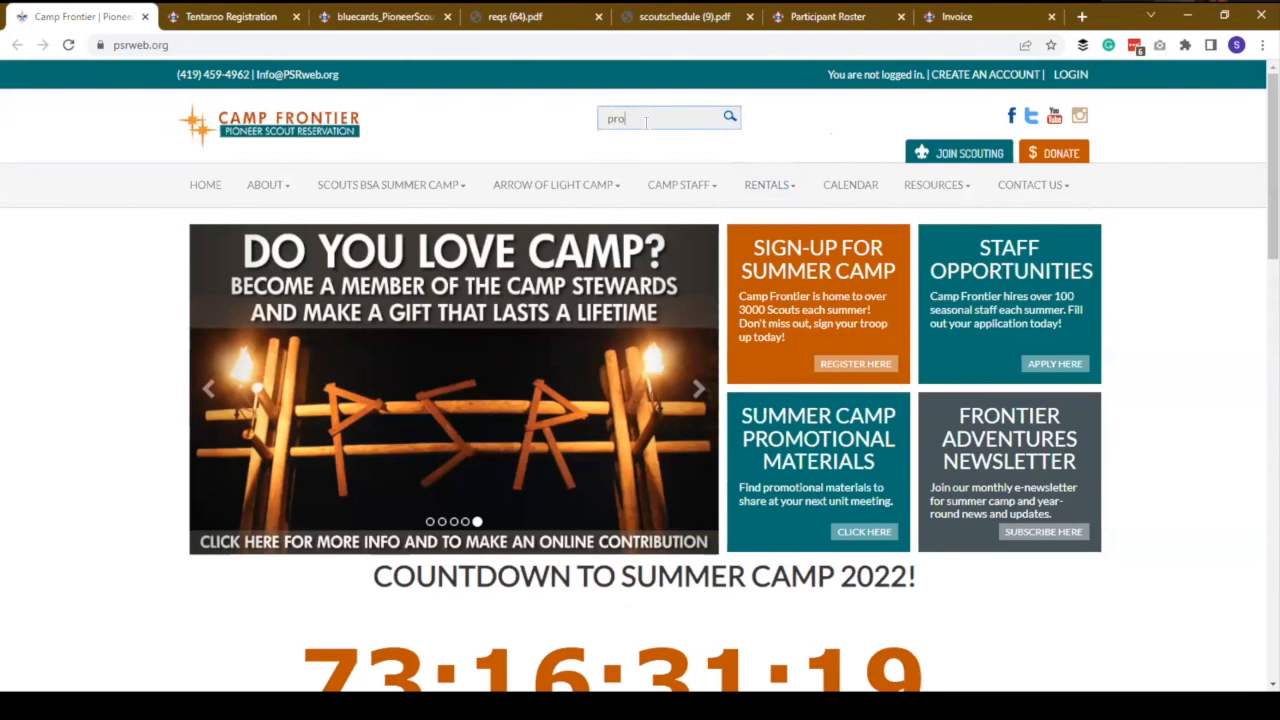
pyautogui.write('visio')
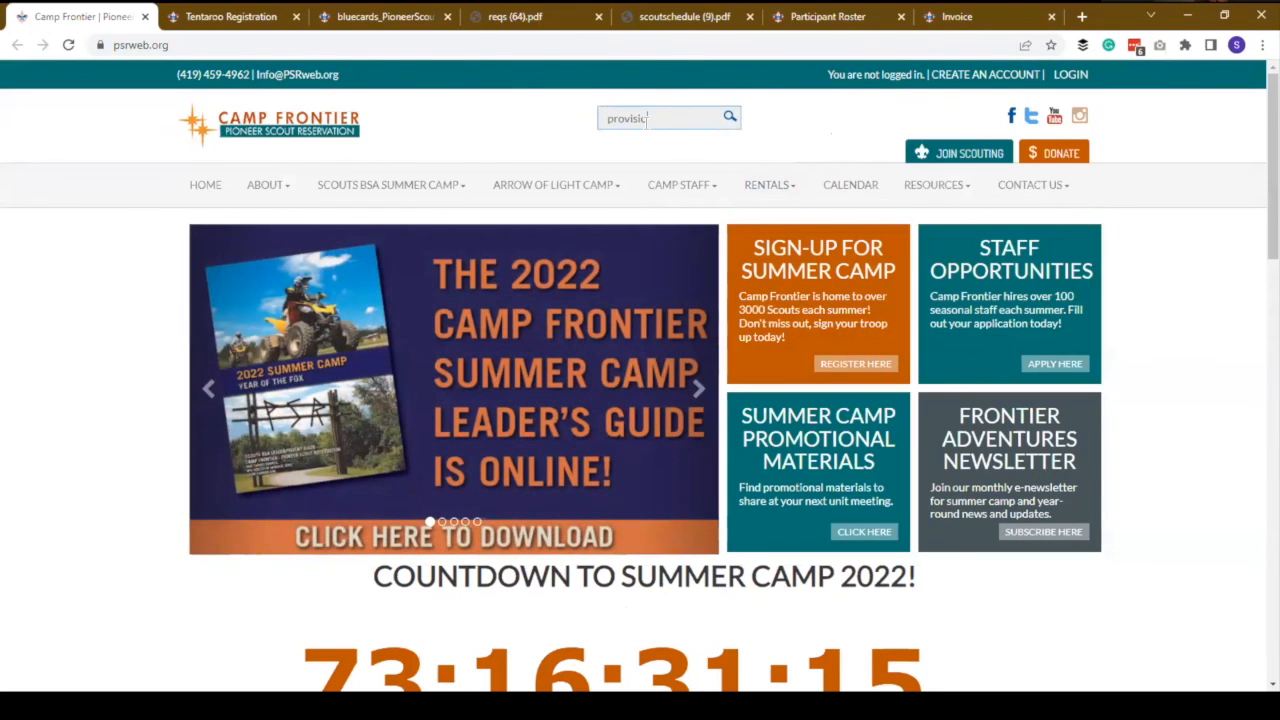
pyautogui.write('a')
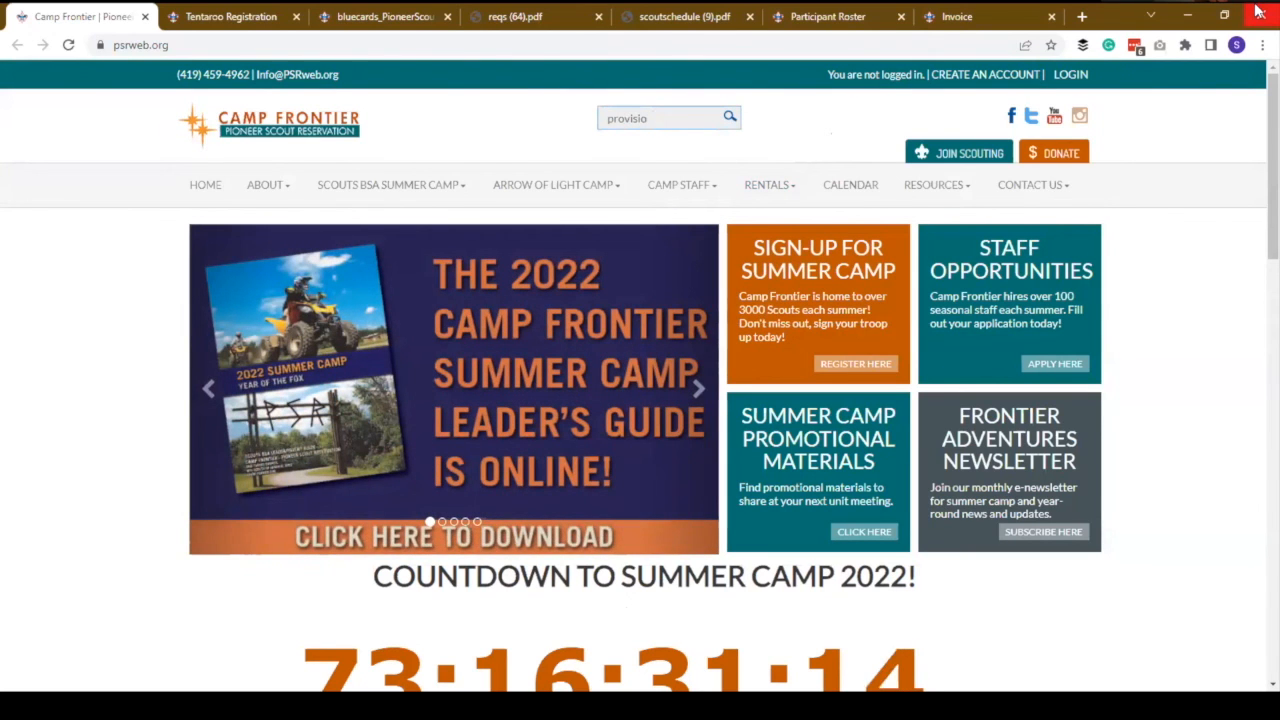
pyautogui.write('nal')
pyautogui.press('Return')
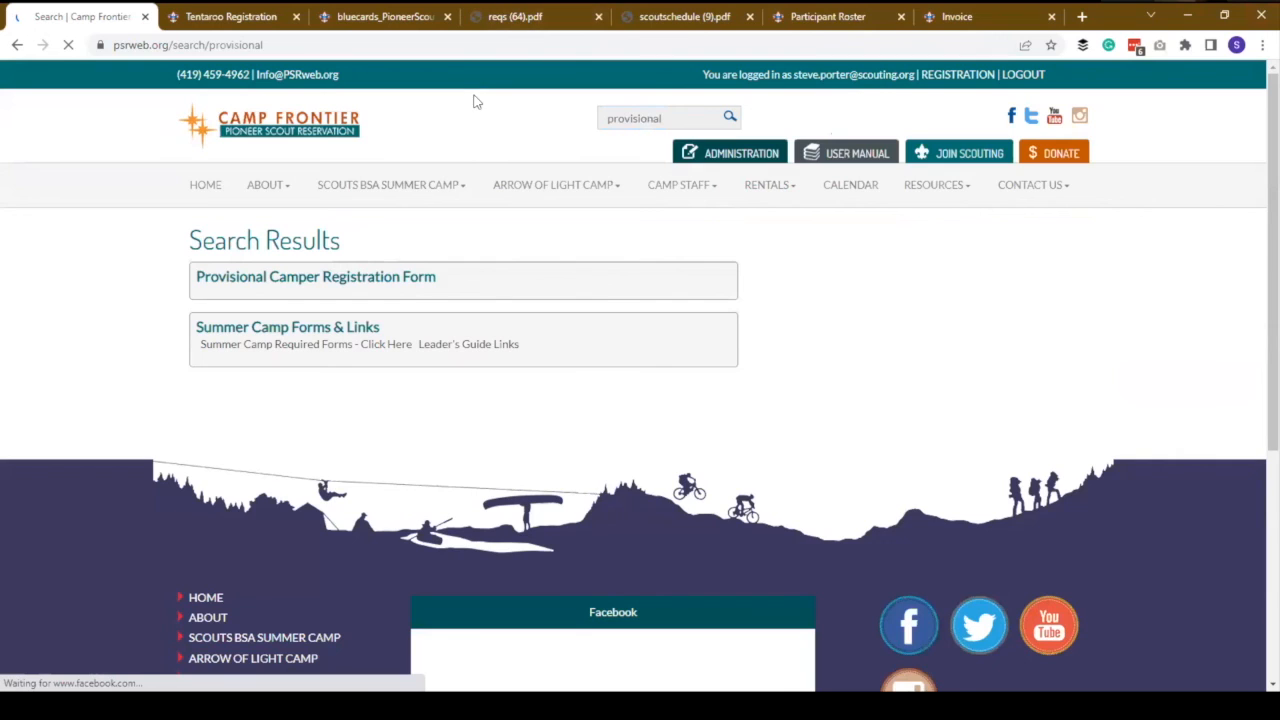
# - Open the Provisional Camper Registration Form and look through its scout, camp week, signature and parent/guardian fields
pyautogui.click(405, 278)
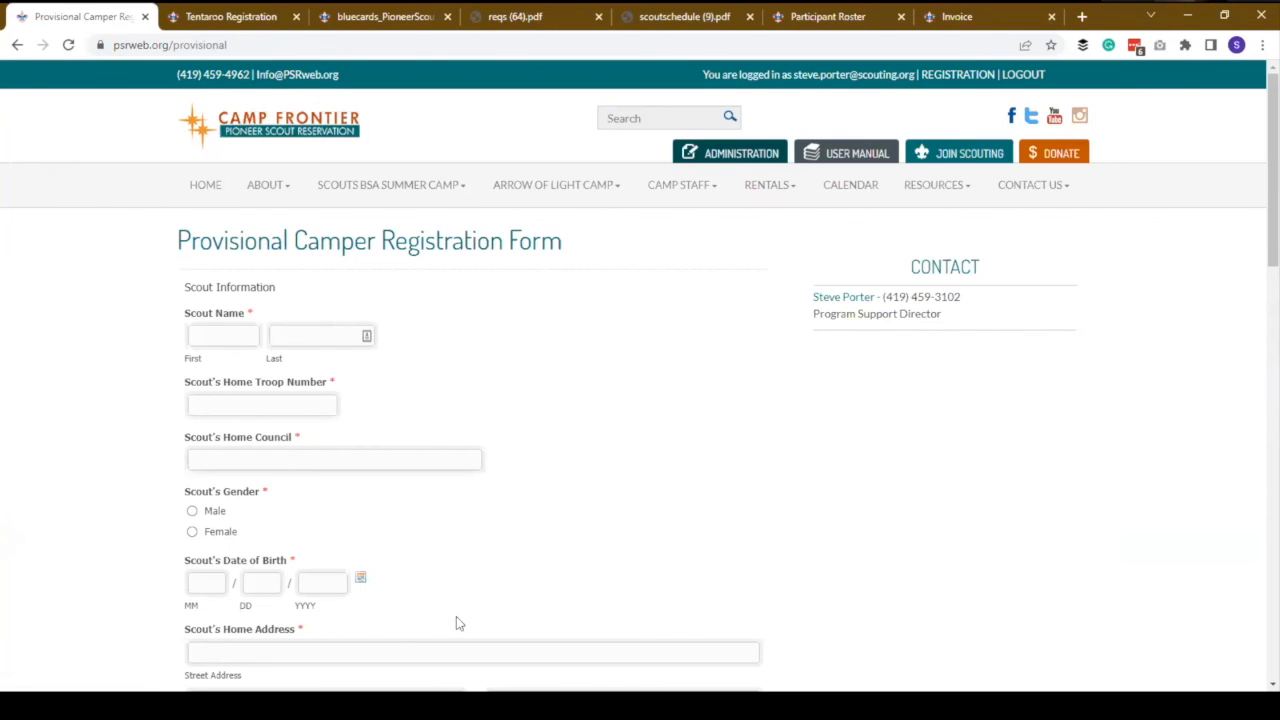
pyautogui.scroll(-5, 474, 569)
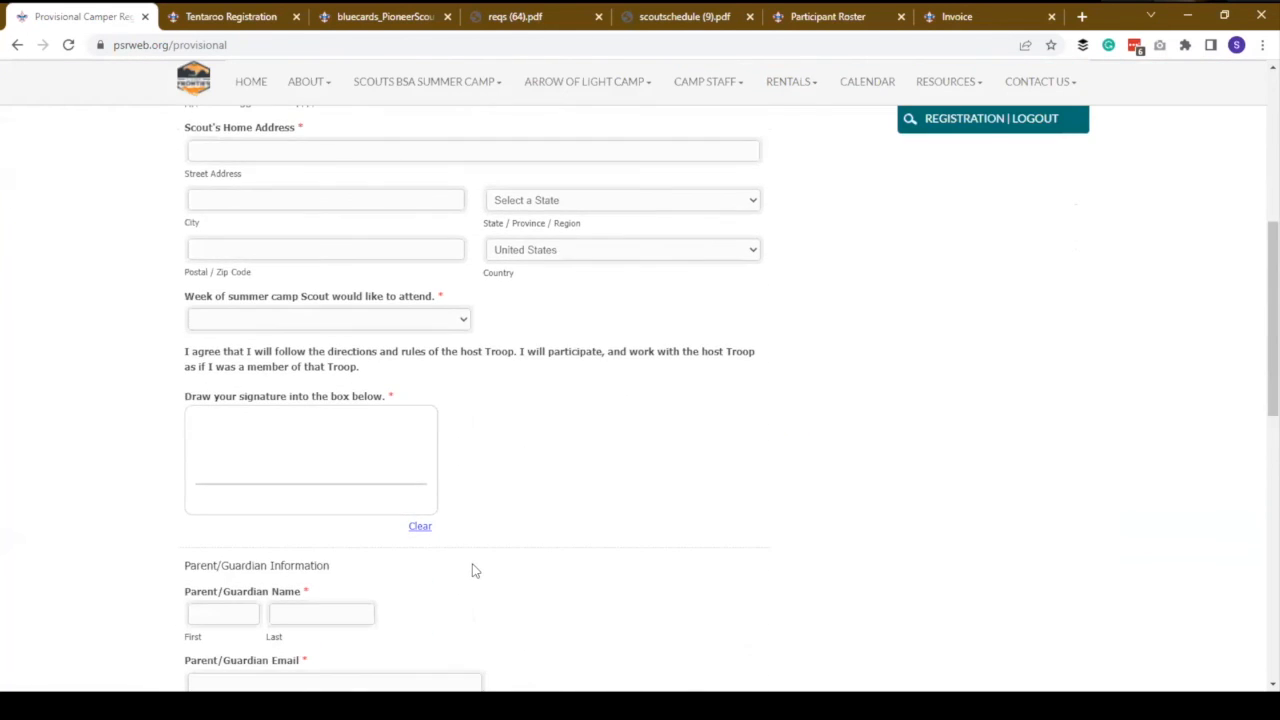
pyautogui.scroll(-3, 474, 569)
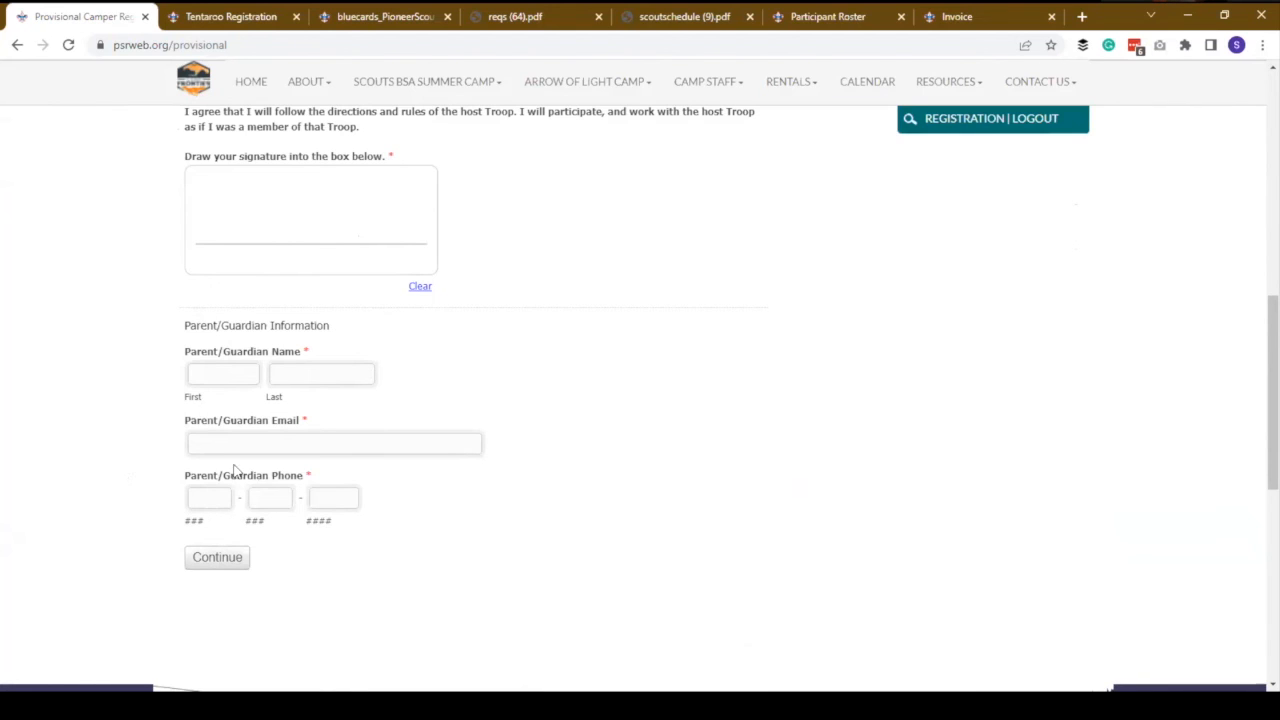
# - Go back to the Week 1 registration and examine its financial summary, spots, admin notes, campsite and participant sections
pyautogui.click(268, 16)
pyautogui.scroll(10, 712, 360)
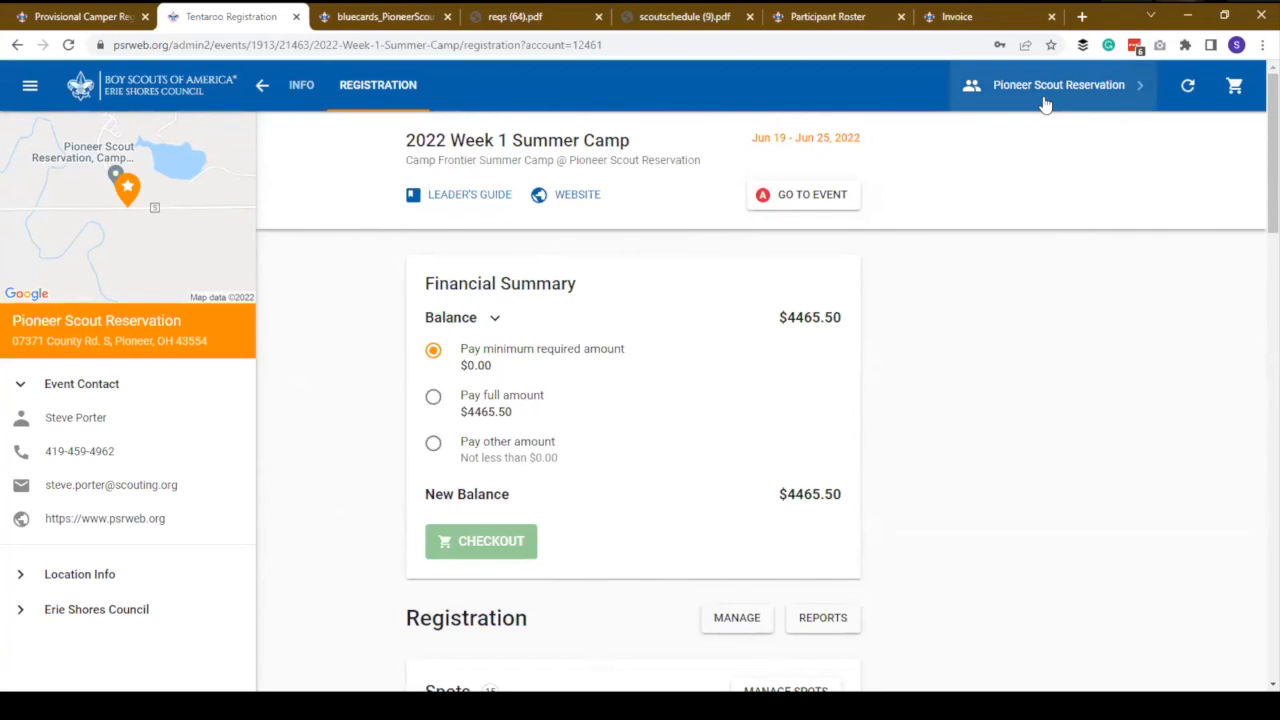
pyautogui.scroll(-2, 665, 295)
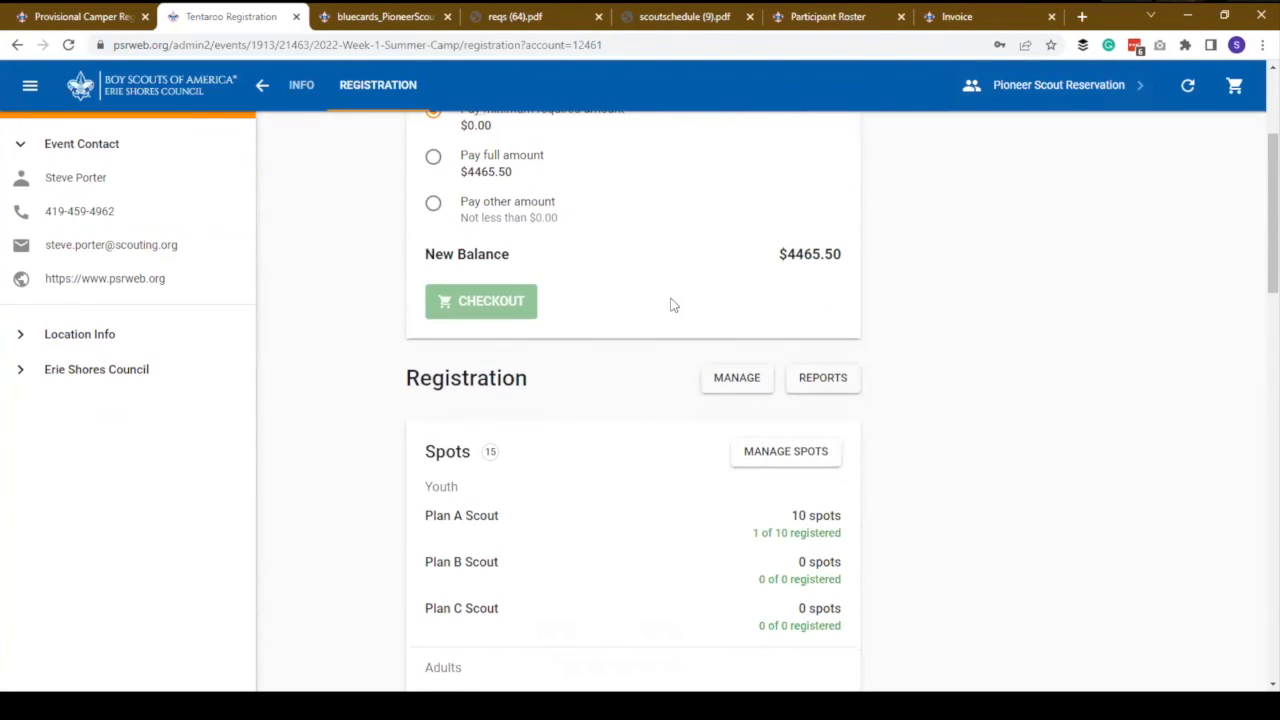
pyautogui.scroll(-6, 692, 256)
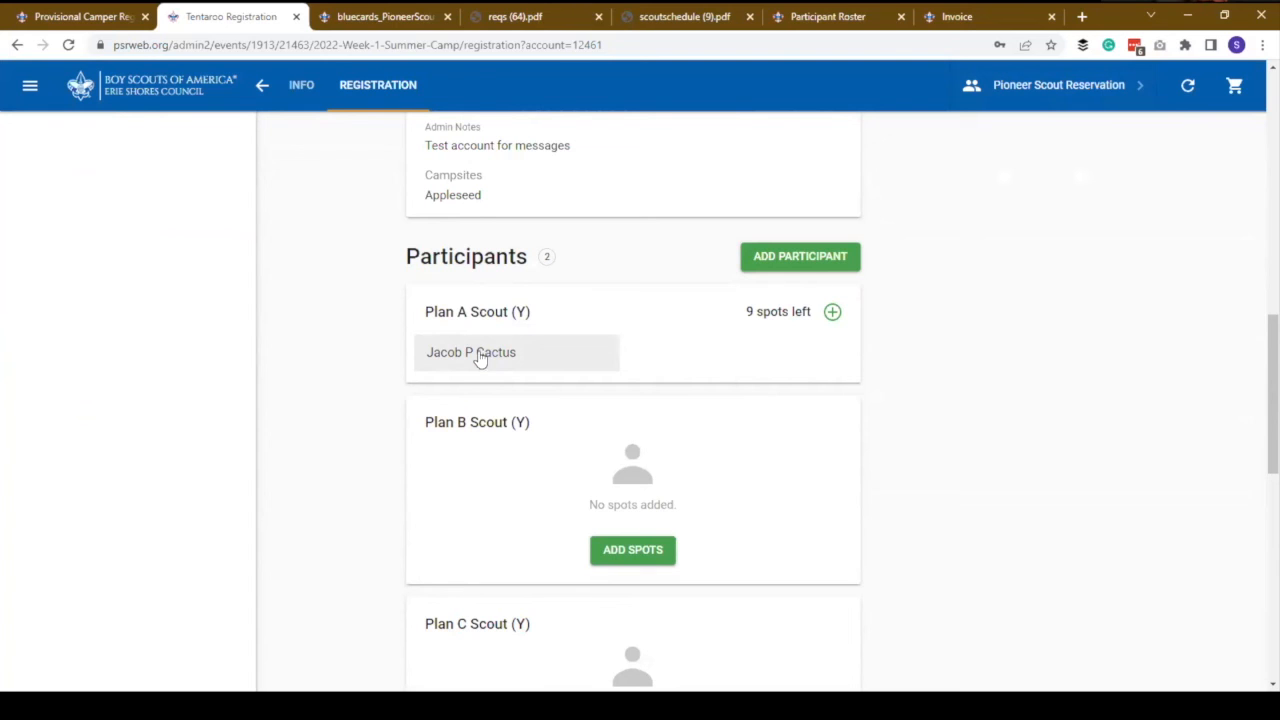
pyautogui.scroll(2, 551, 368)
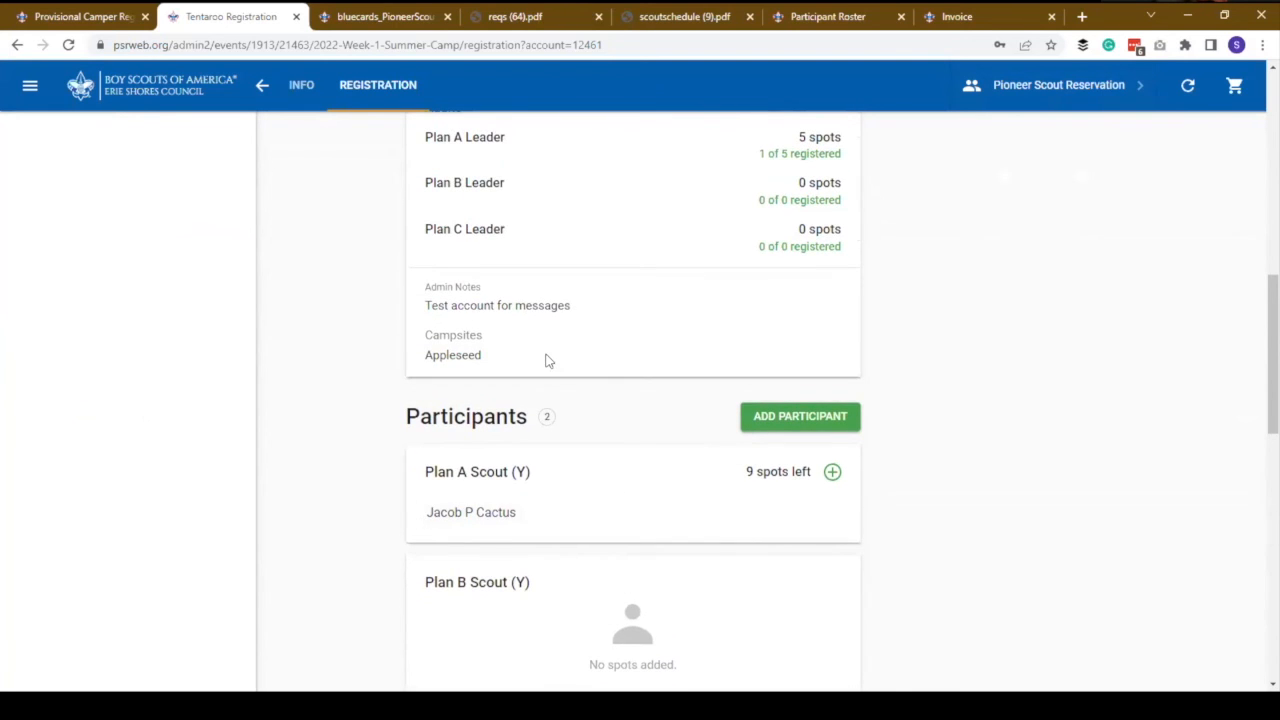
pyautogui.scroll(3, 548, 360)
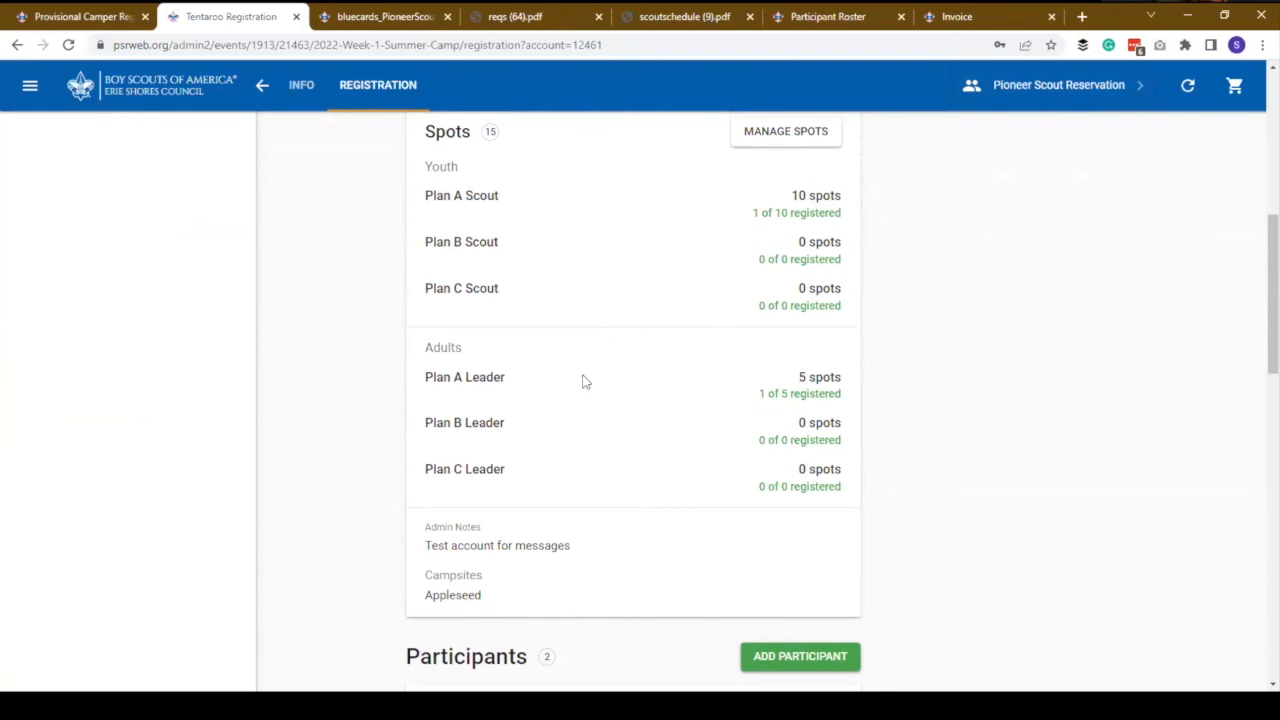
pyautogui.scroll(3, 585, 378)
pyautogui.scroll(2, 590, 377)
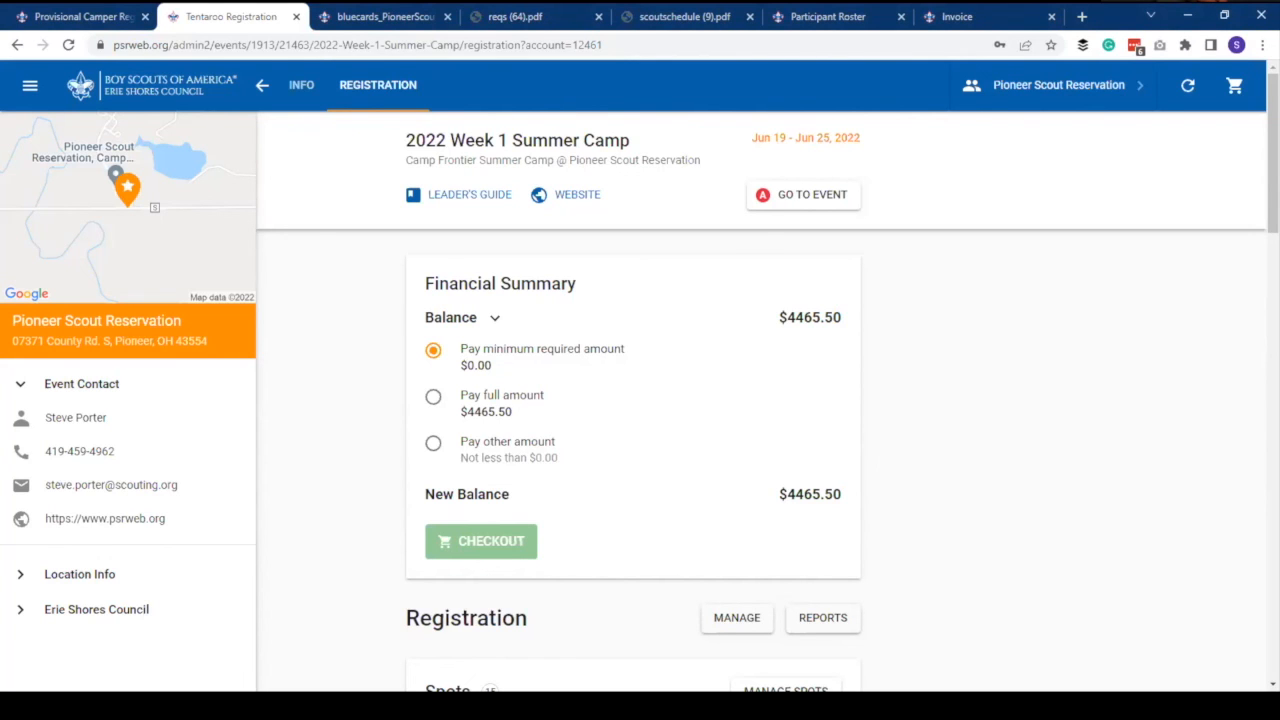
pyautogui.scroll(-8, 606, 370)
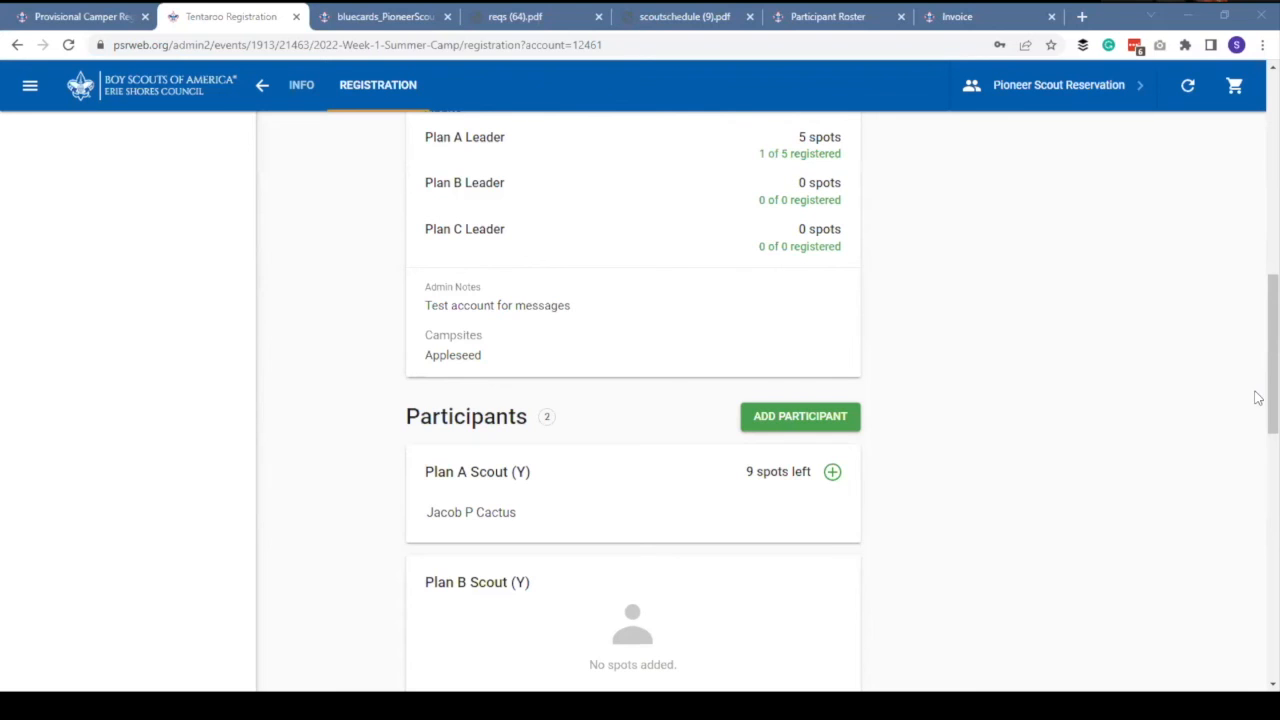
pyautogui.scroll(8, 1208, 371)
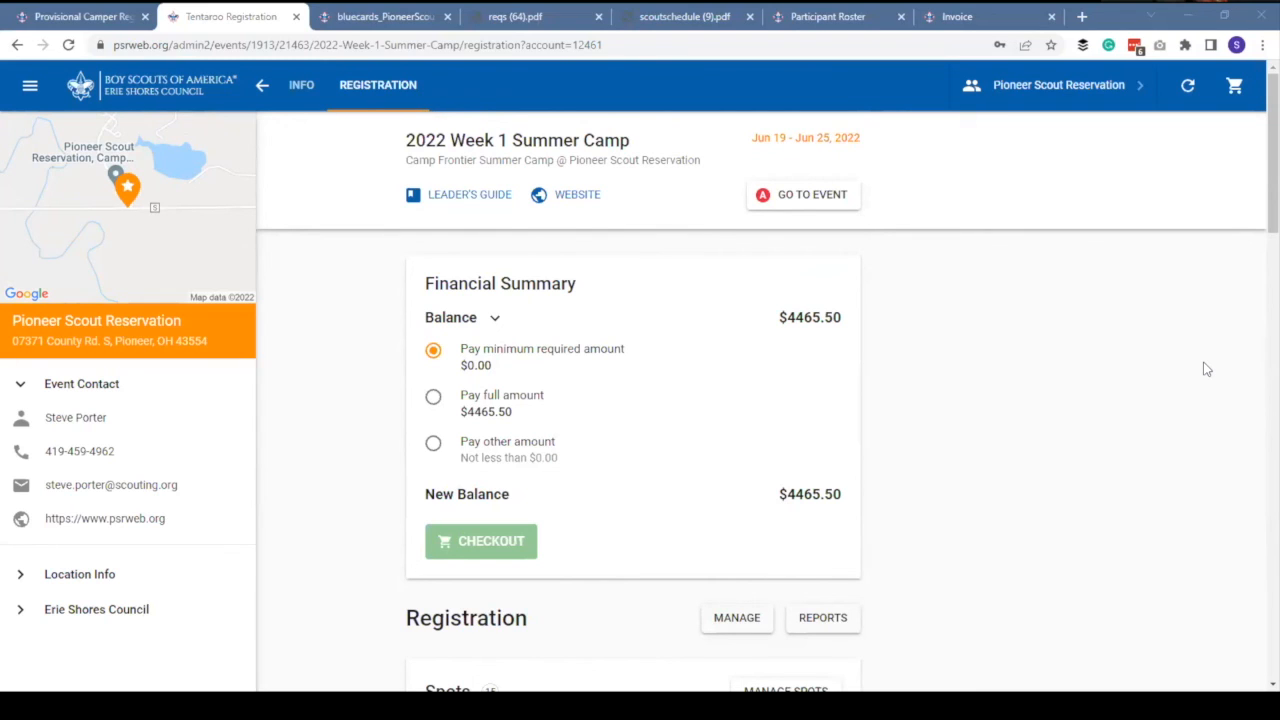
# - Go to the Camp Frontier website's home page and open the Leader's/Parent's Guide page for Scouts BSA Summer Camp
pyautogui.click(100, 18)
pyautogui.scroll(4, 300, 187)
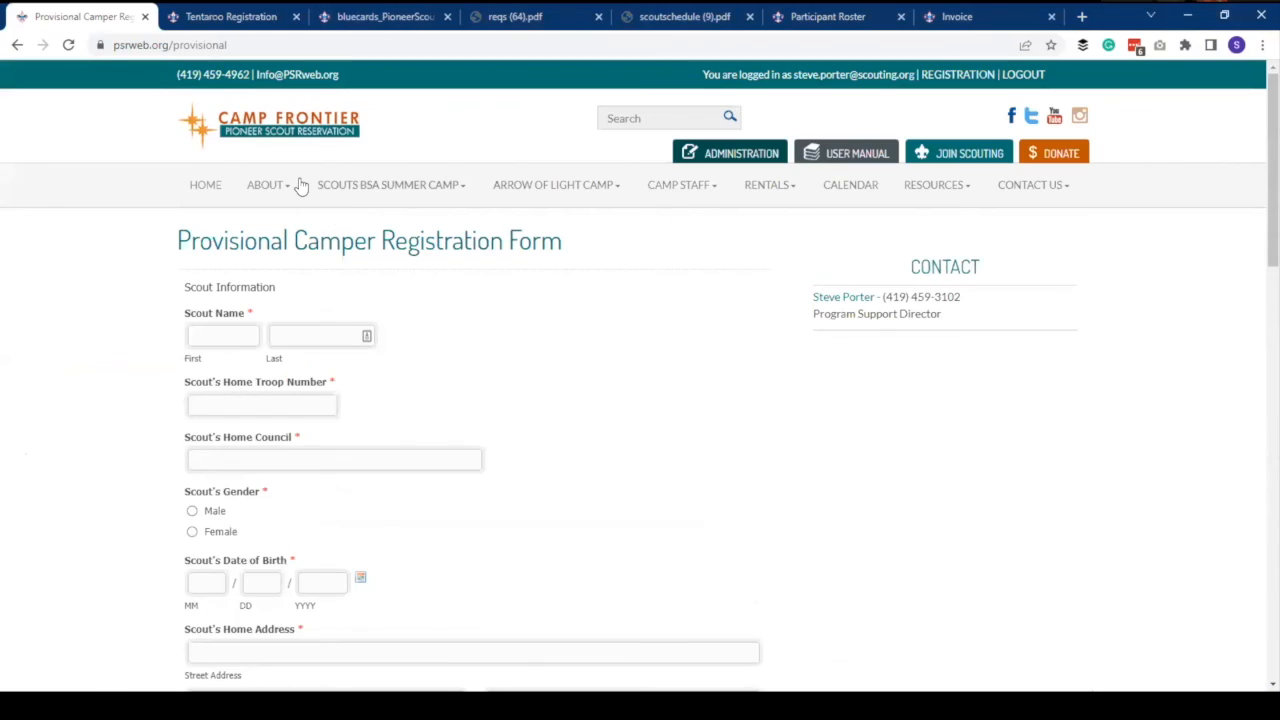
pyautogui.click(272, 125)
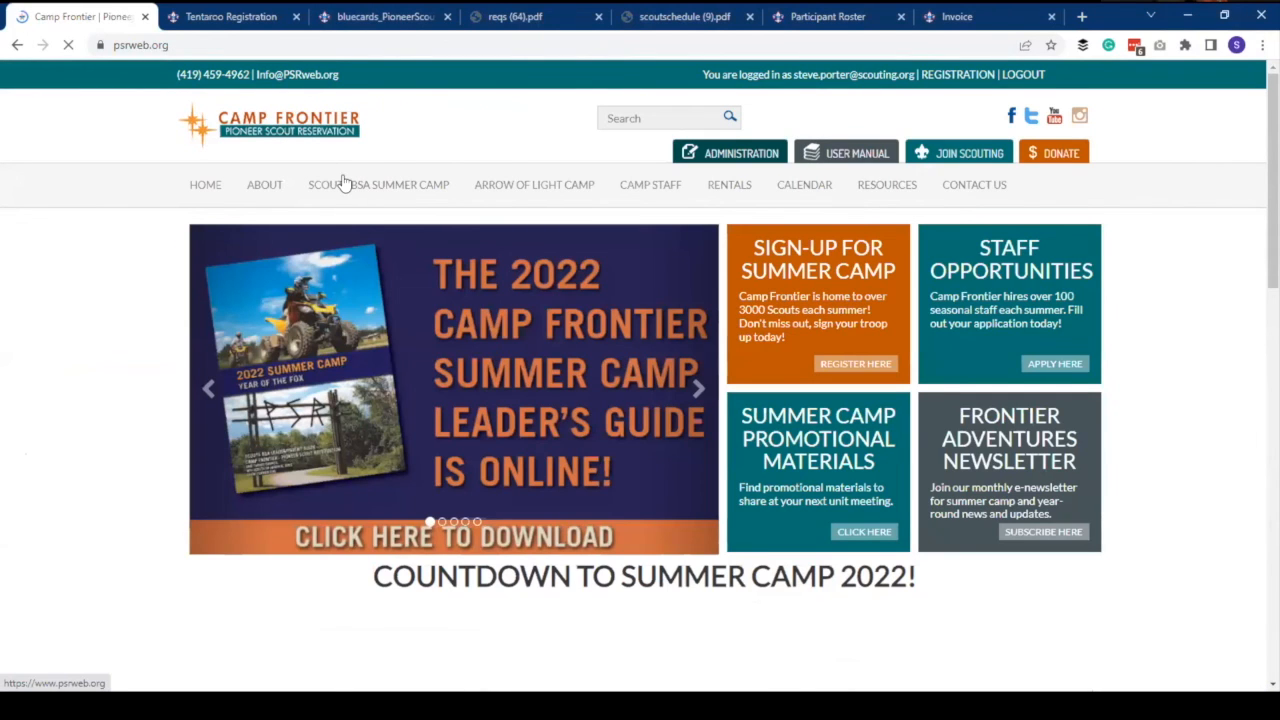
pyautogui.moveTo(423, 208)
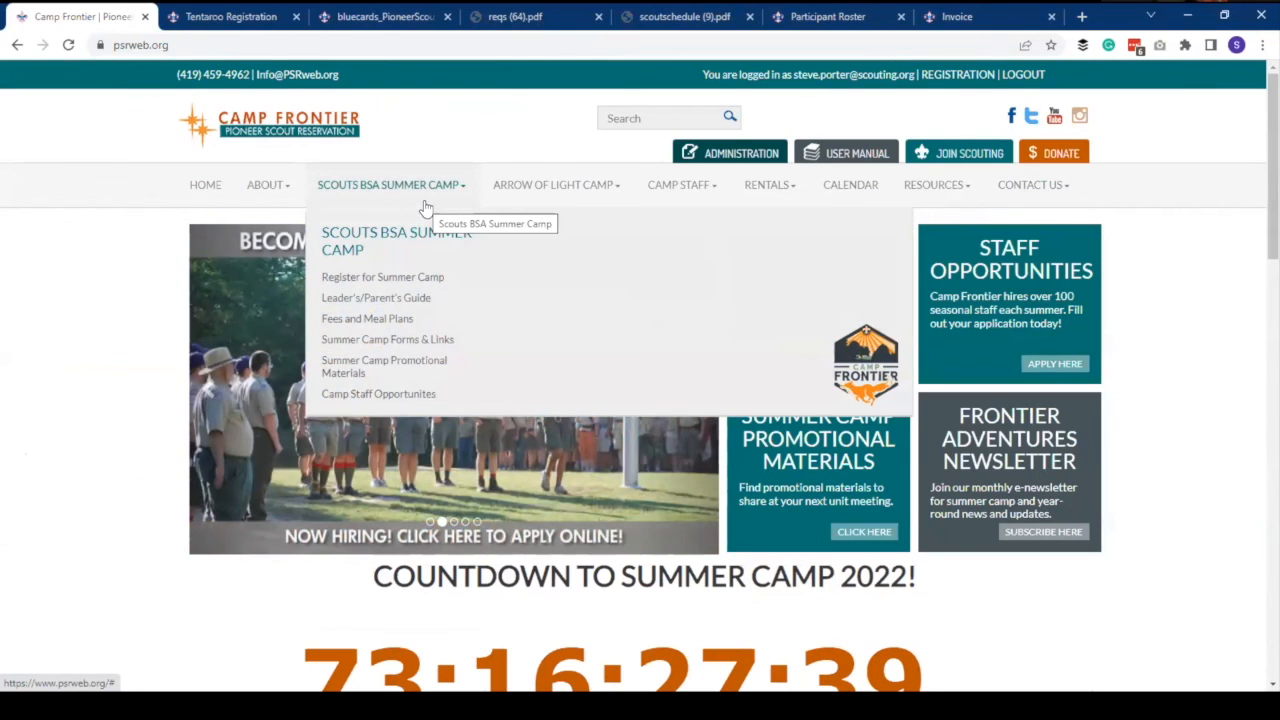
pyautogui.click(420, 298)
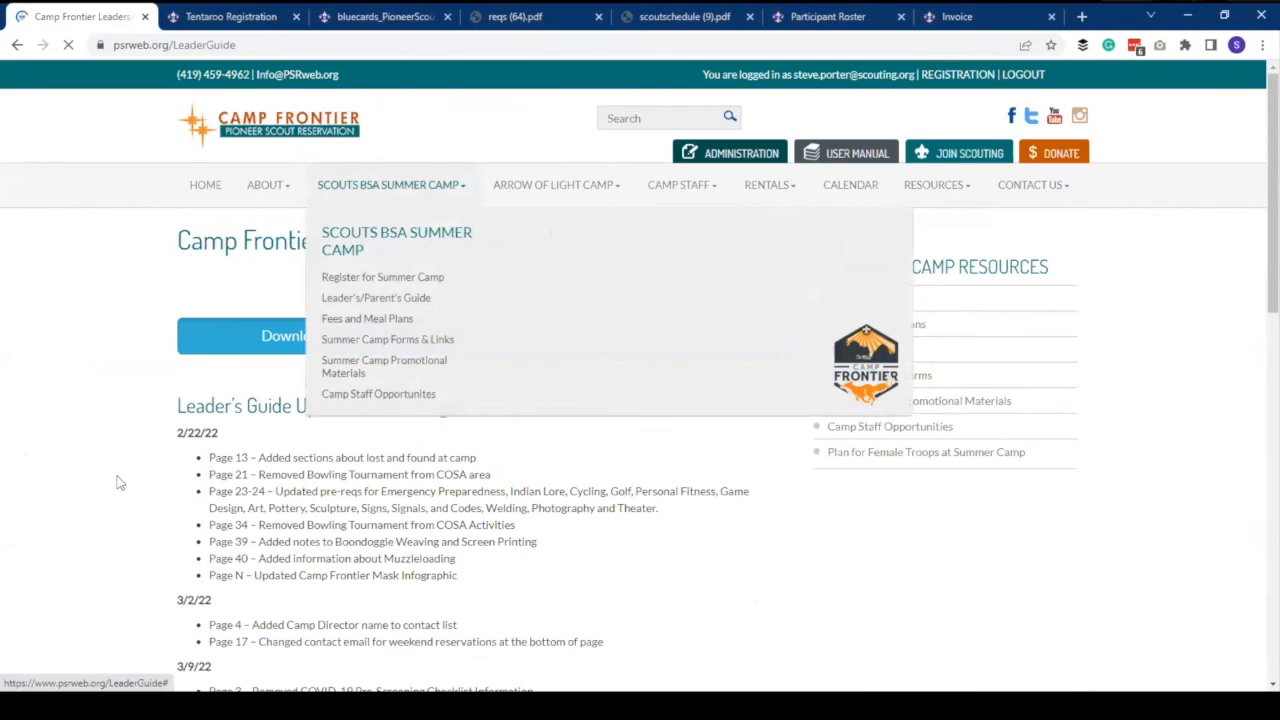
# - Look through the Leader's Guide update notes and open the Summer Camp Forms & Links page
pyautogui.scroll(-4, 120, 478)
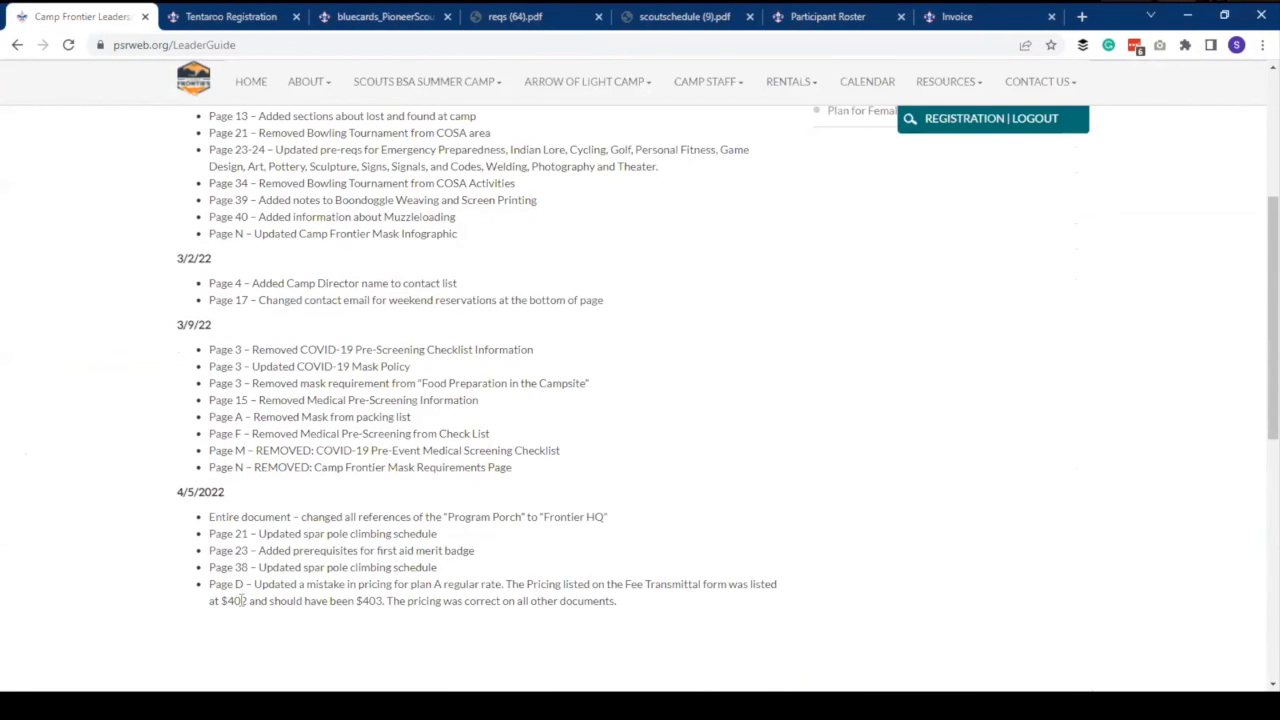
pyautogui.scroll(4, 332, 442)
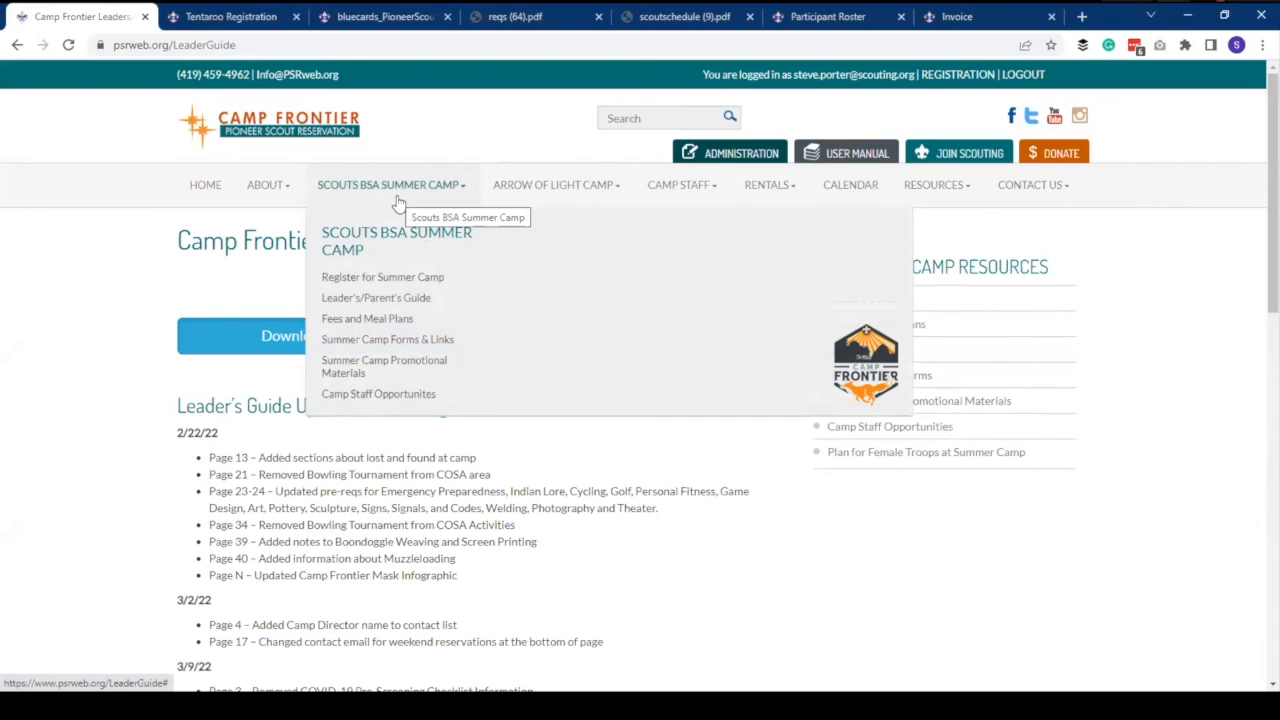
pyautogui.click(432, 342)
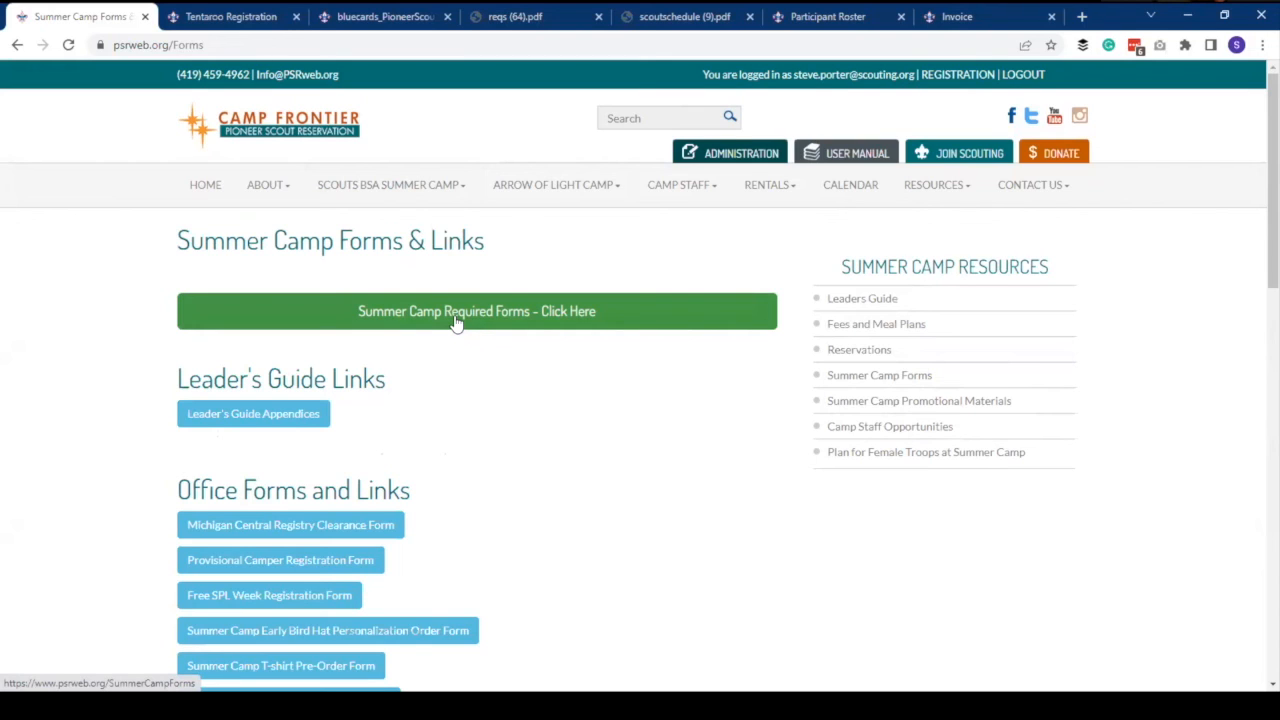
# - Open the Summer Camp Required Forms page and review the forms required for youth and for adults attending under or over 72 hours
pyautogui.click(456, 318)
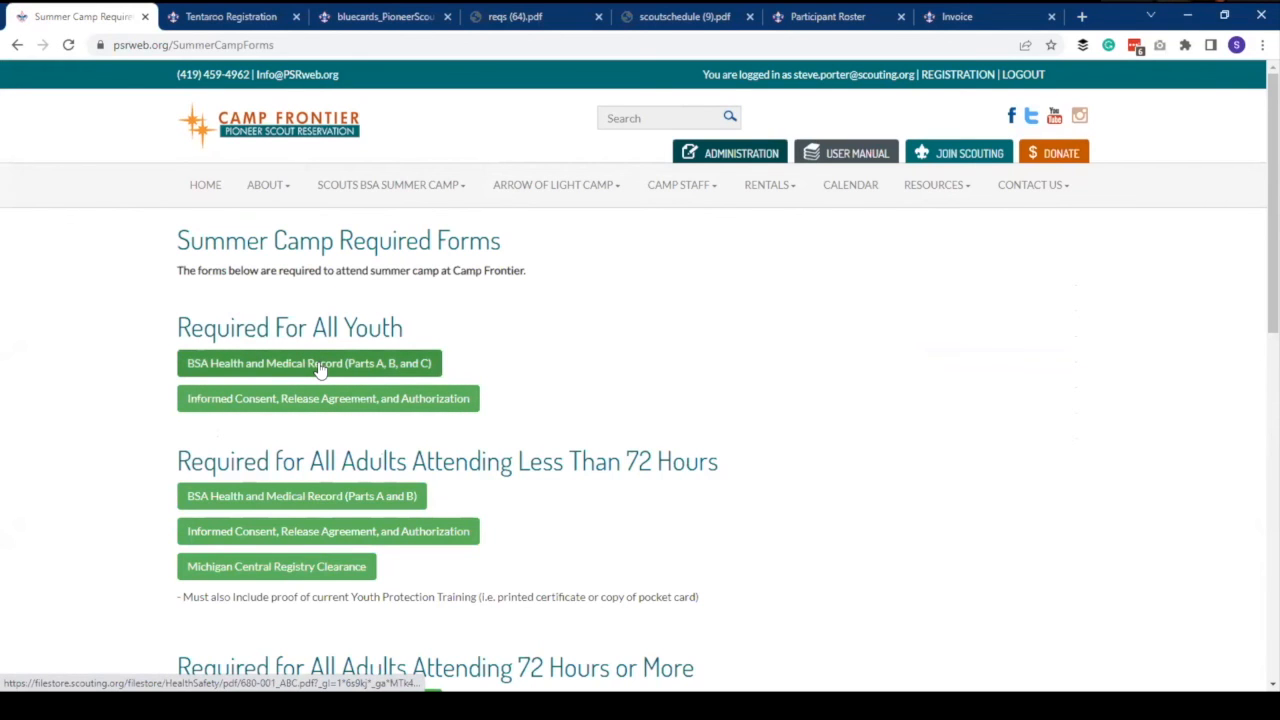
pyautogui.scroll(-1, 318, 367)
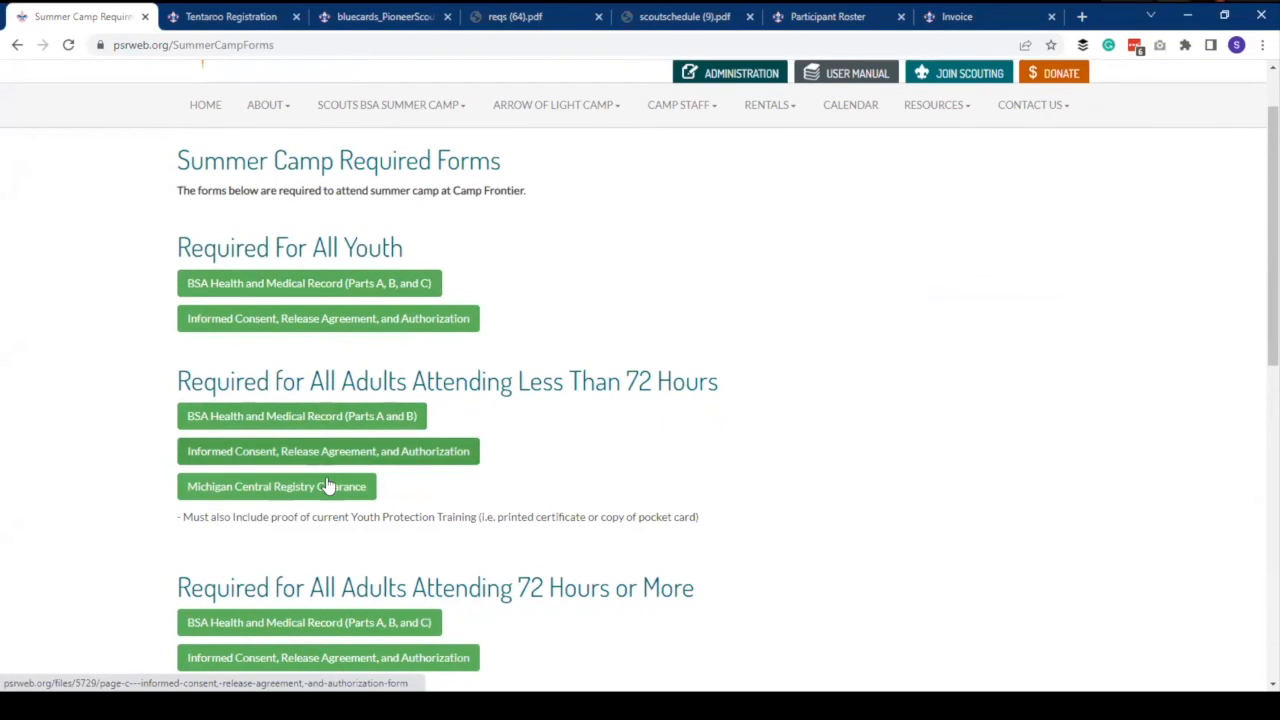
pyautogui.scroll(-2, 340, 490)
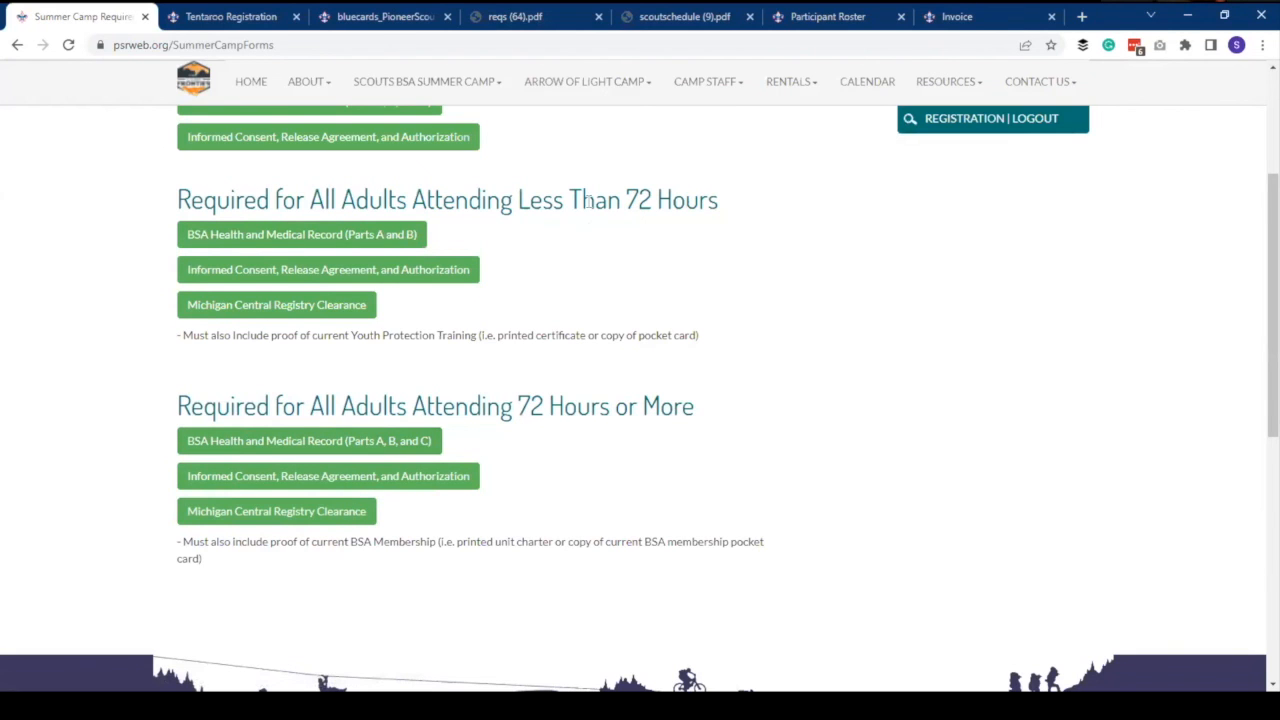
pyautogui.scroll(5, 583, 407)
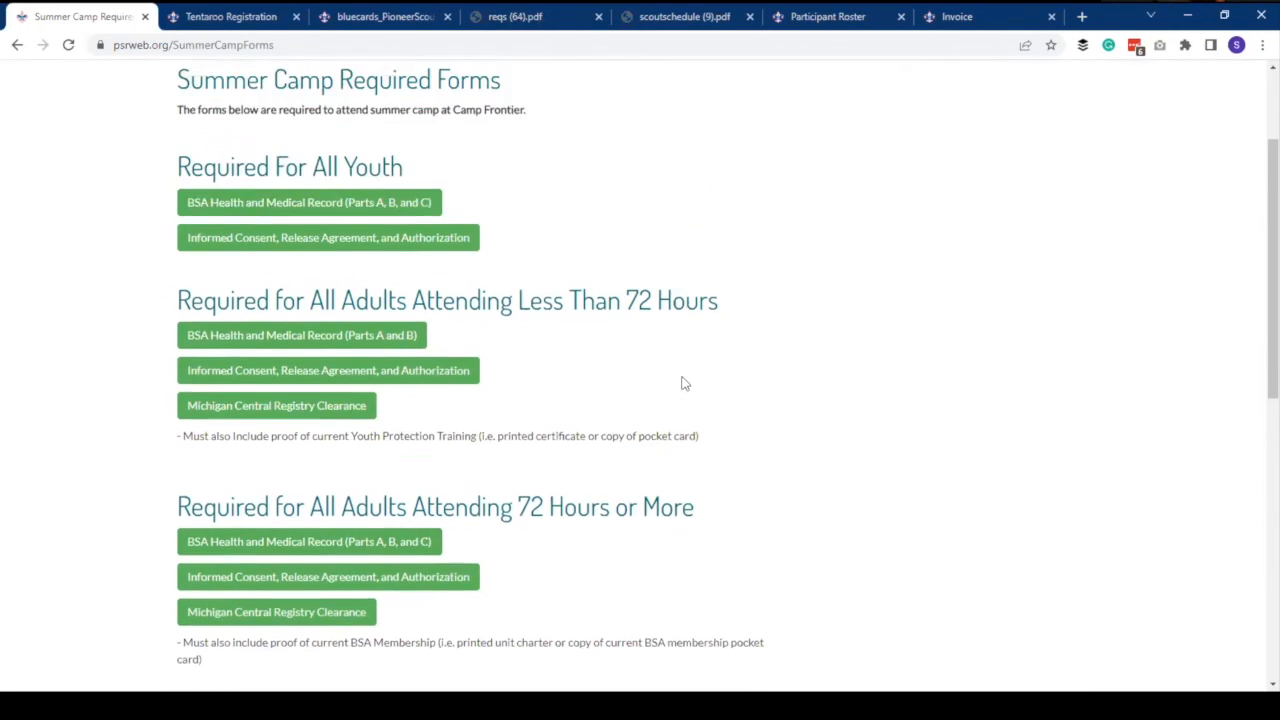
# - Return to the Summer Camp Forms & Links page and look through its office, program and food service forms
pyautogui.click(17, 45)
pyautogui.scroll(-2, 456, 440)
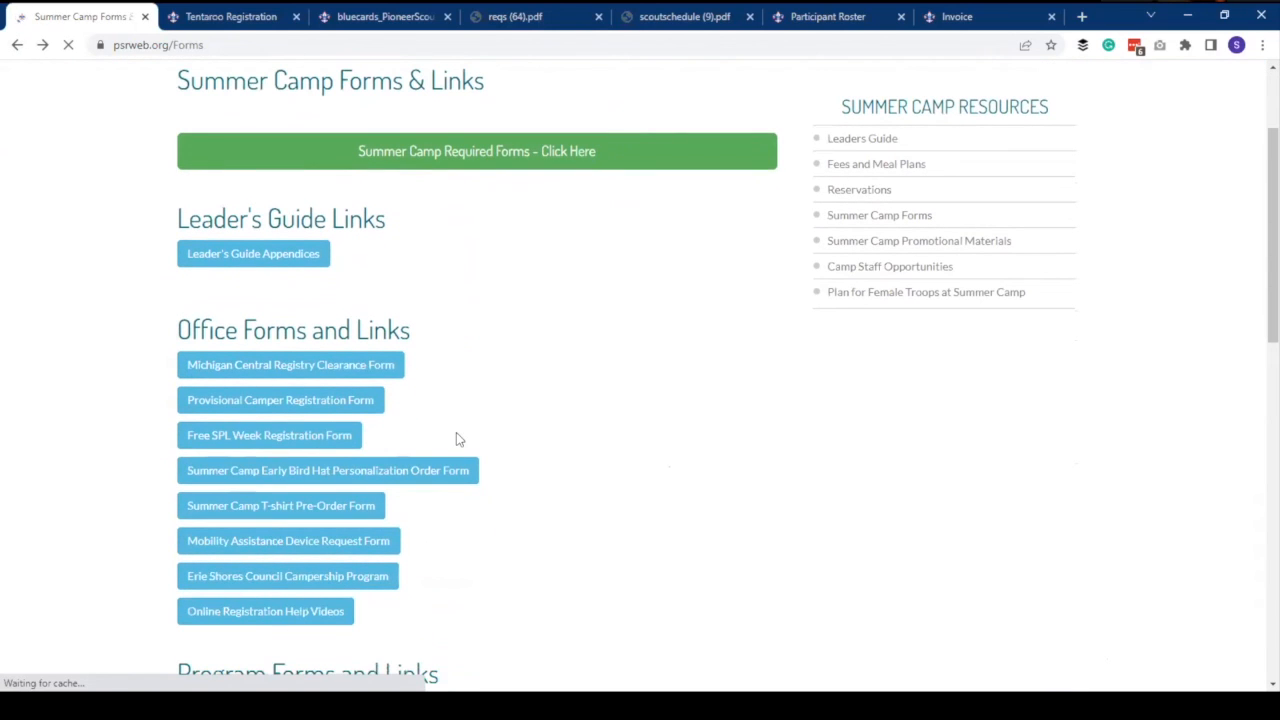
pyautogui.scroll(-3, 396, 378)
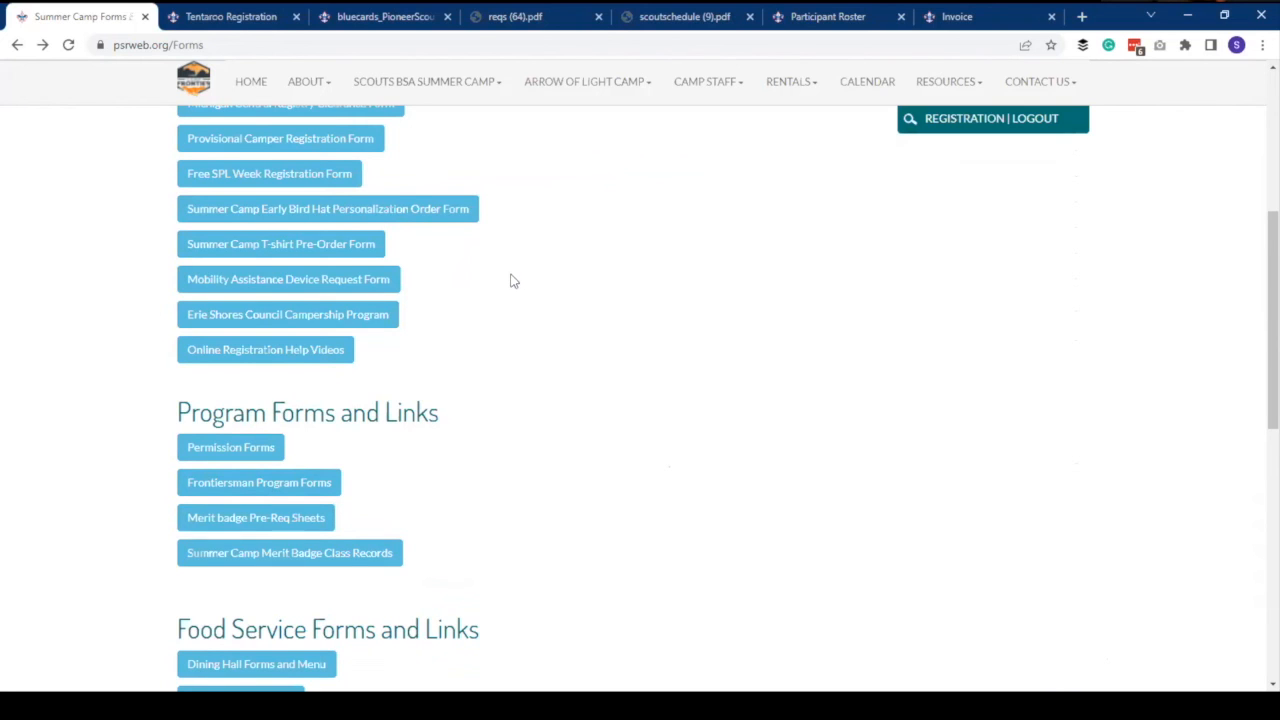
pyautogui.scroll(-1, 512, 284)
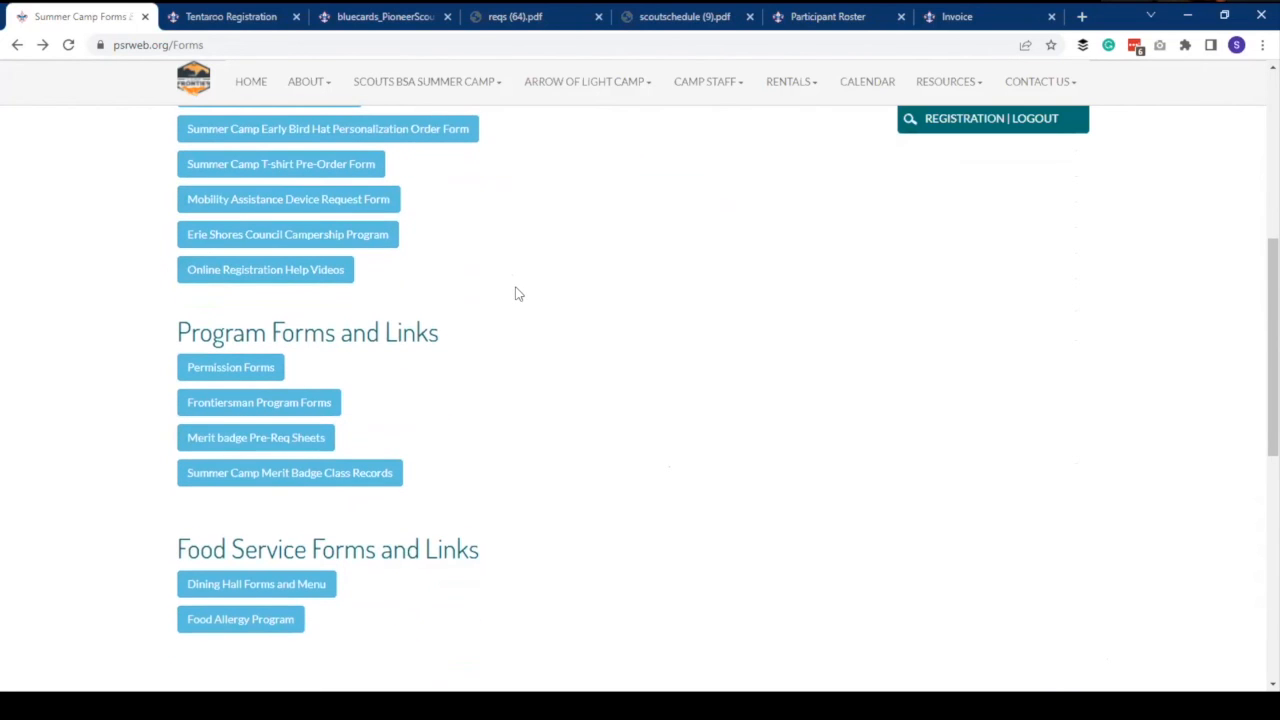
pyautogui.scroll(4, 516, 293)
pyautogui.scroll(-1, 516, 293)
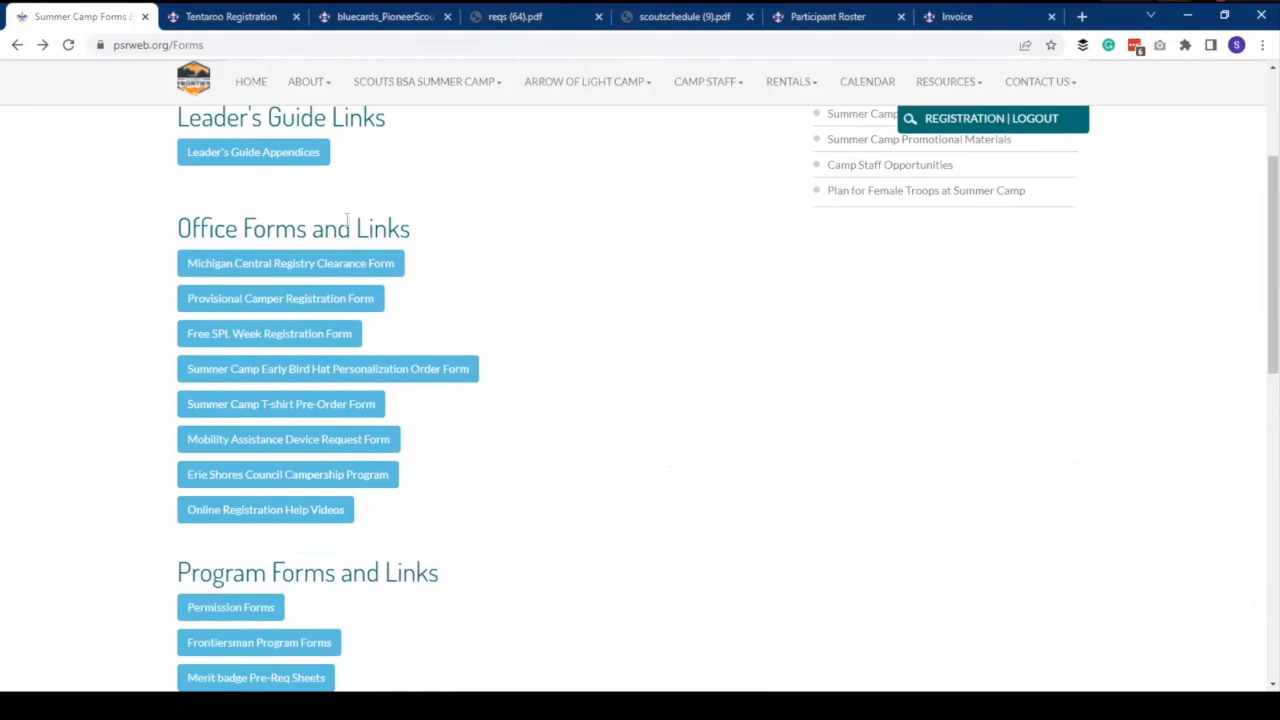
# - View the Online Registration Help Videos topics and return to the start of the Summer Camp Forms & Links page
pyautogui.click(314, 516)
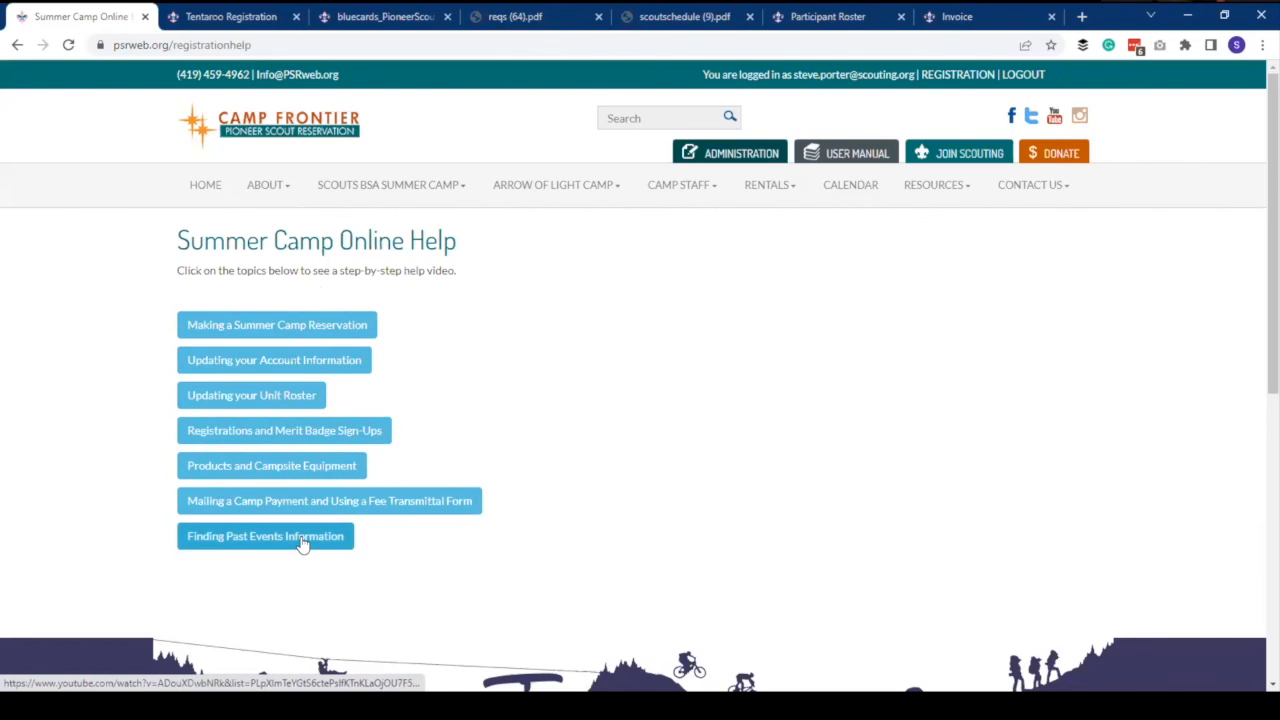
pyautogui.click(17, 48)
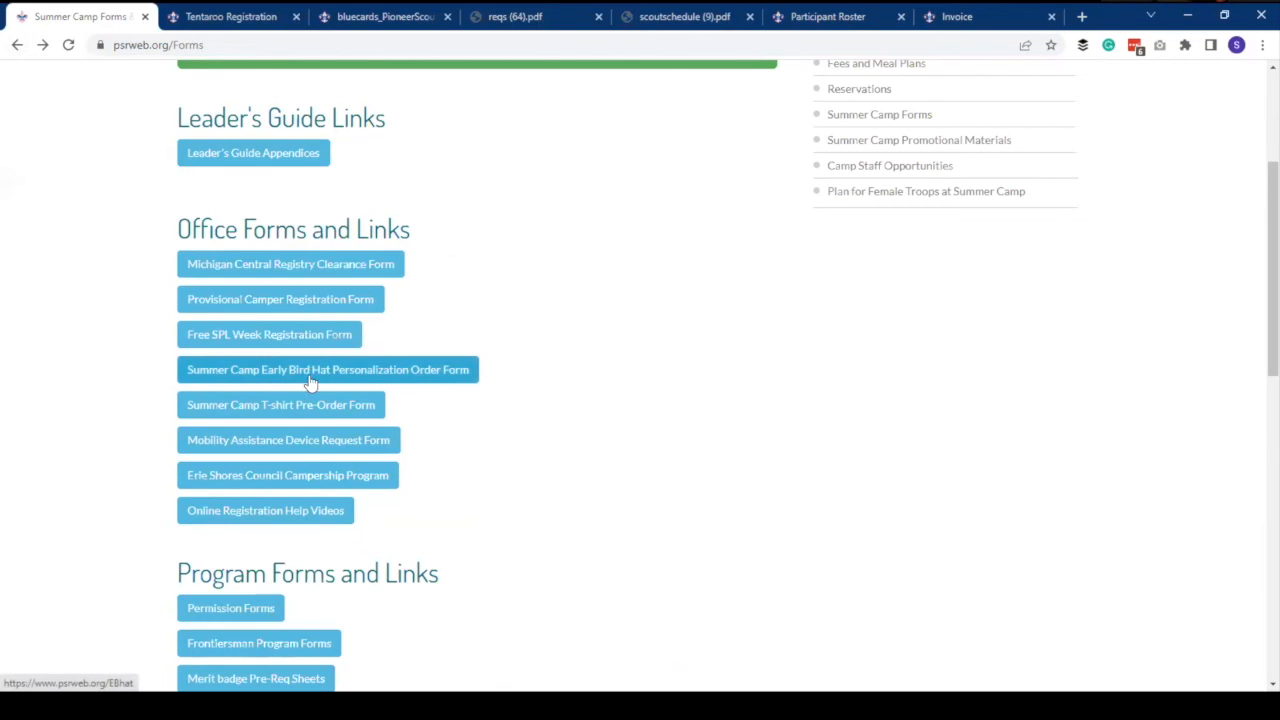
pyautogui.scroll(3, 314, 378)
pyautogui.scroll(-1, 314, 386)
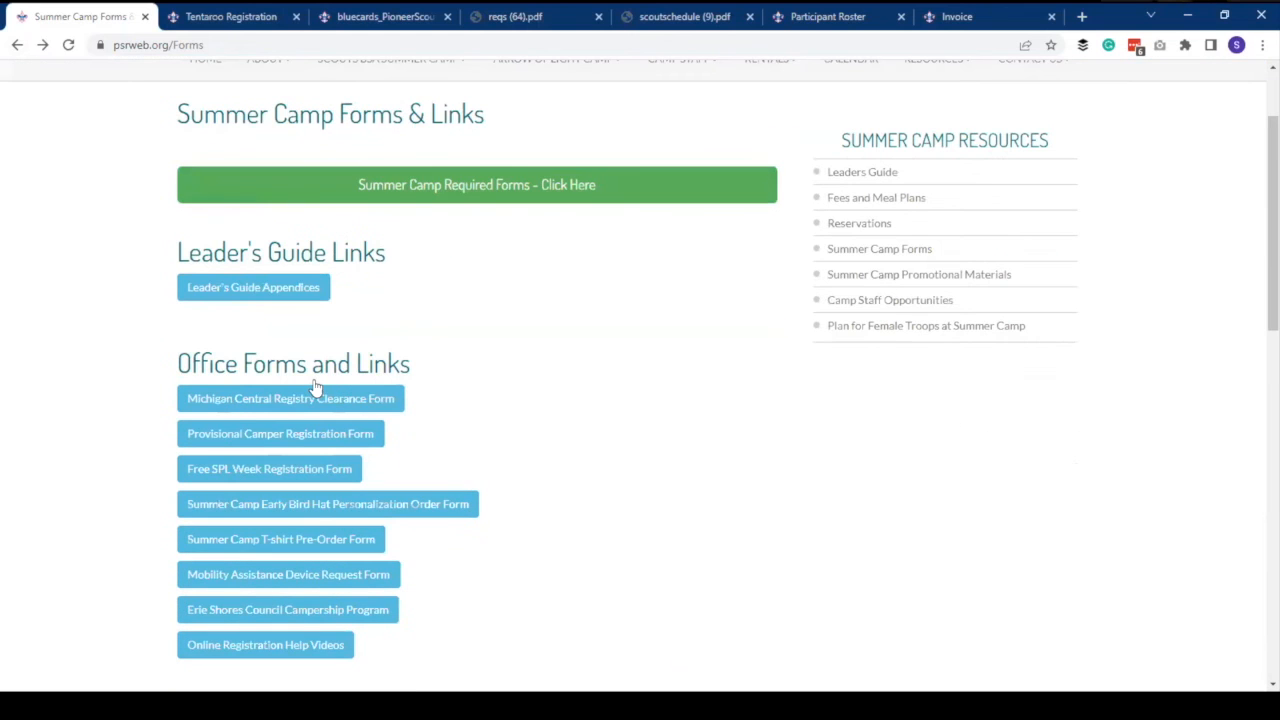
pyautogui.scroll(2, 390, 313)
pyautogui.moveTo(373, 197)
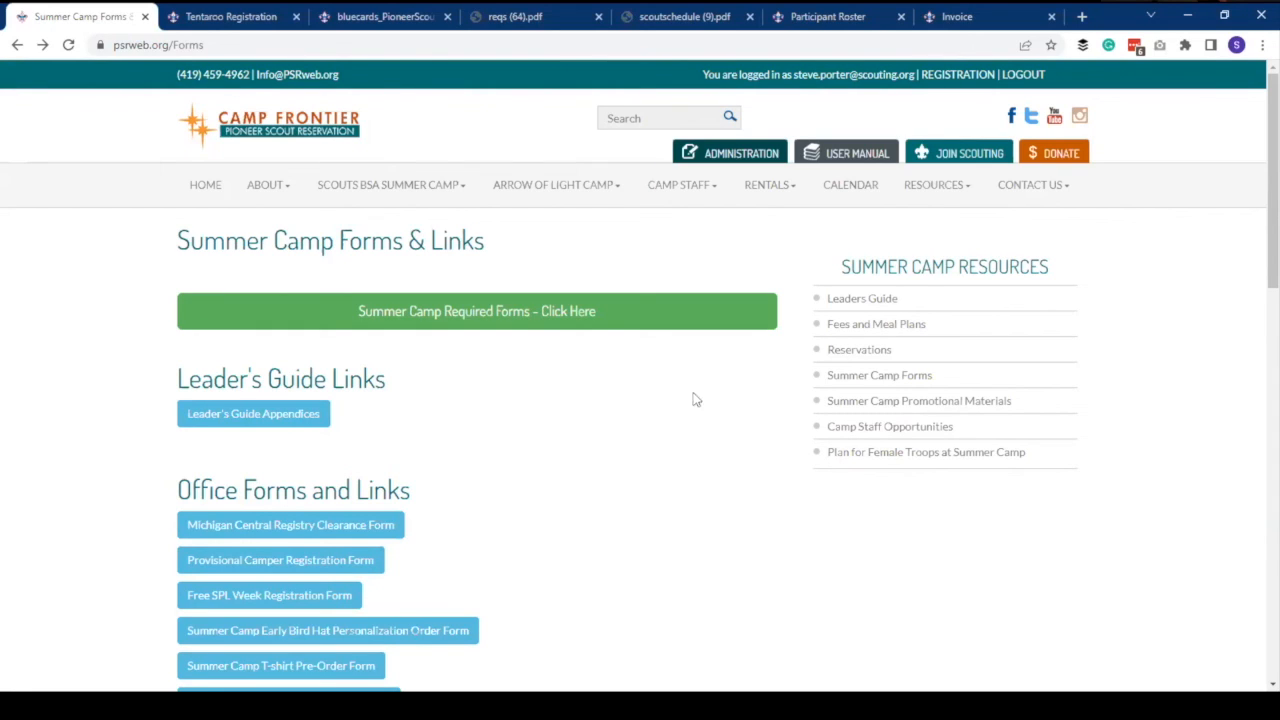
# - Search the Camp Frontier website for "hat" and open the Early Bird Hat Customization Order Form
pyautogui.click(622, 120)
pyautogui.write('hat')
pyautogui.press('Return')
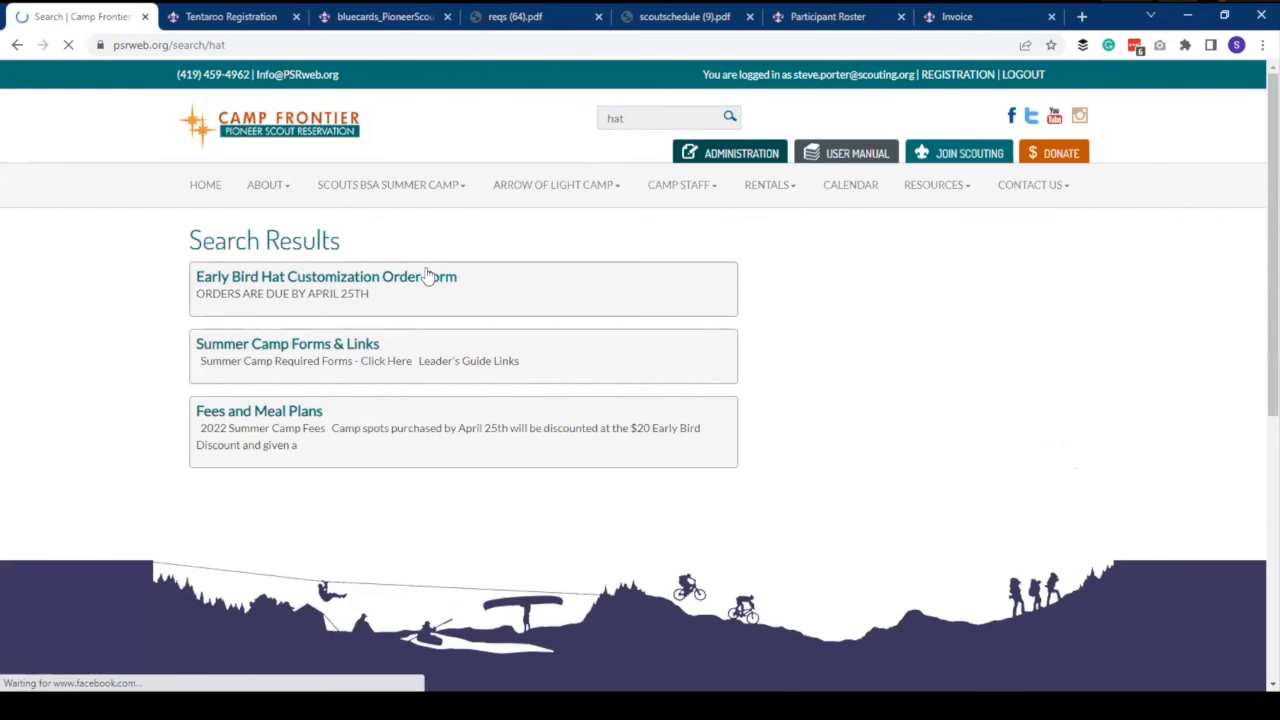
pyautogui.click(291, 284)
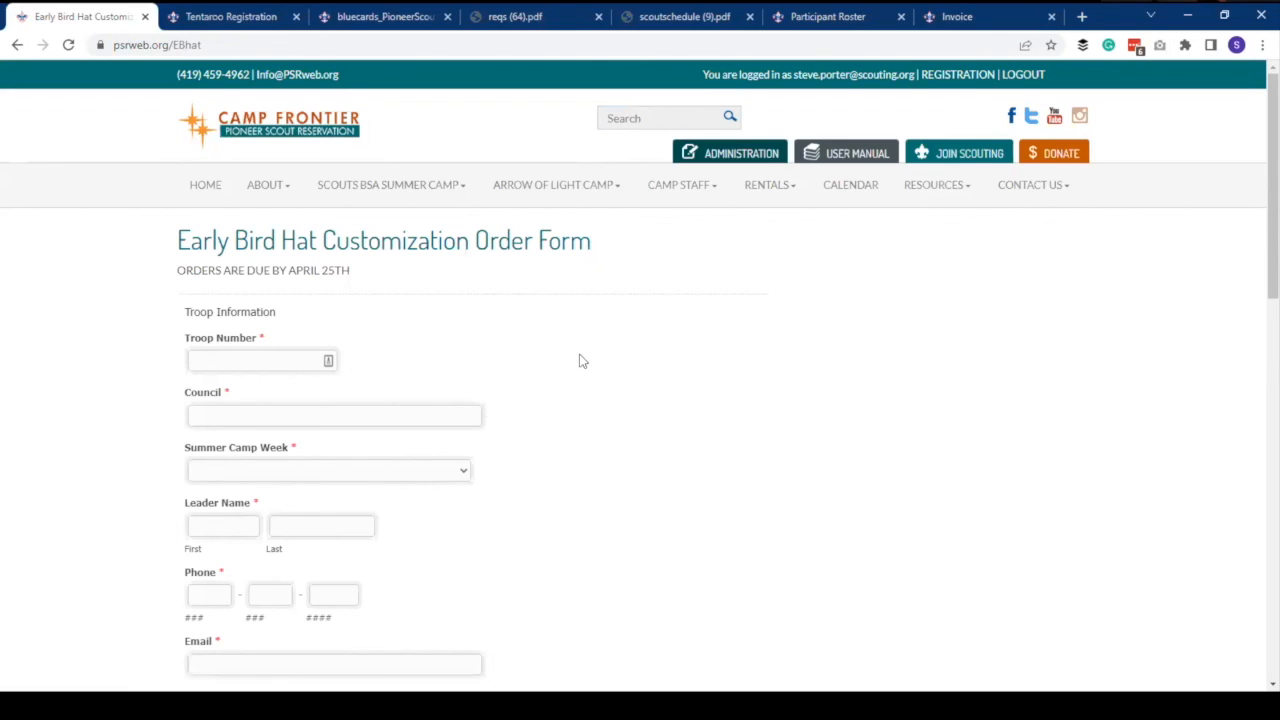
# - Search the website for "shirt" and open the Pre-Sale T-Shirt Order Form
pyautogui.click(628, 117)
pyautogui.write('shir')
pyautogui.press('Return')
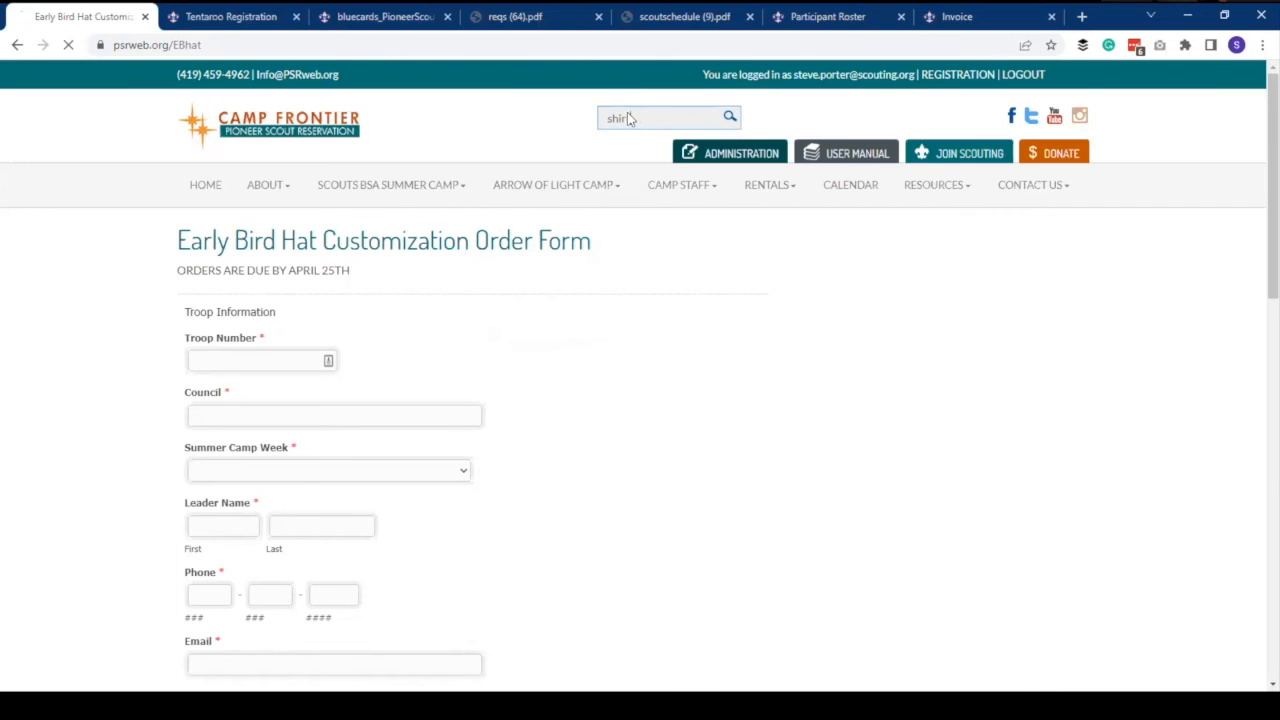
pyautogui.click(265, 283)
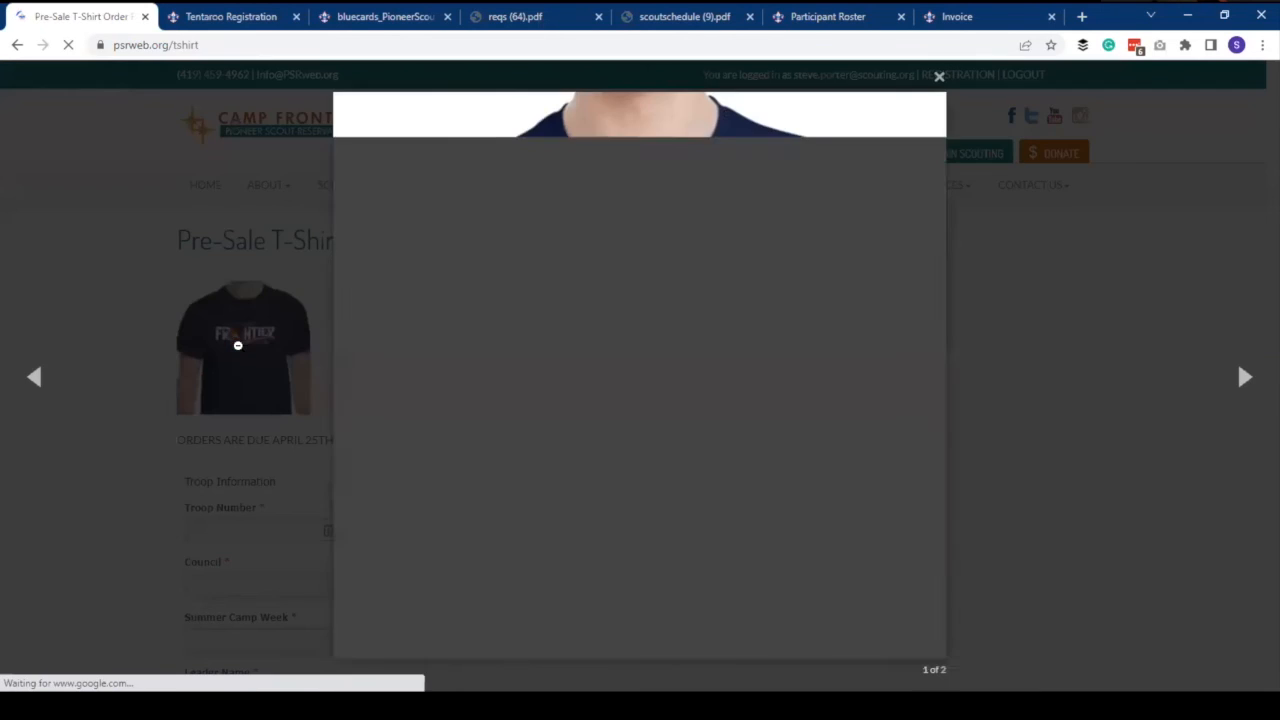
# - View the enlarged front and sleeve pictures of the pre-sale T-shirt and check the order form's due date and troop fields
pyautogui.click(237, 343)
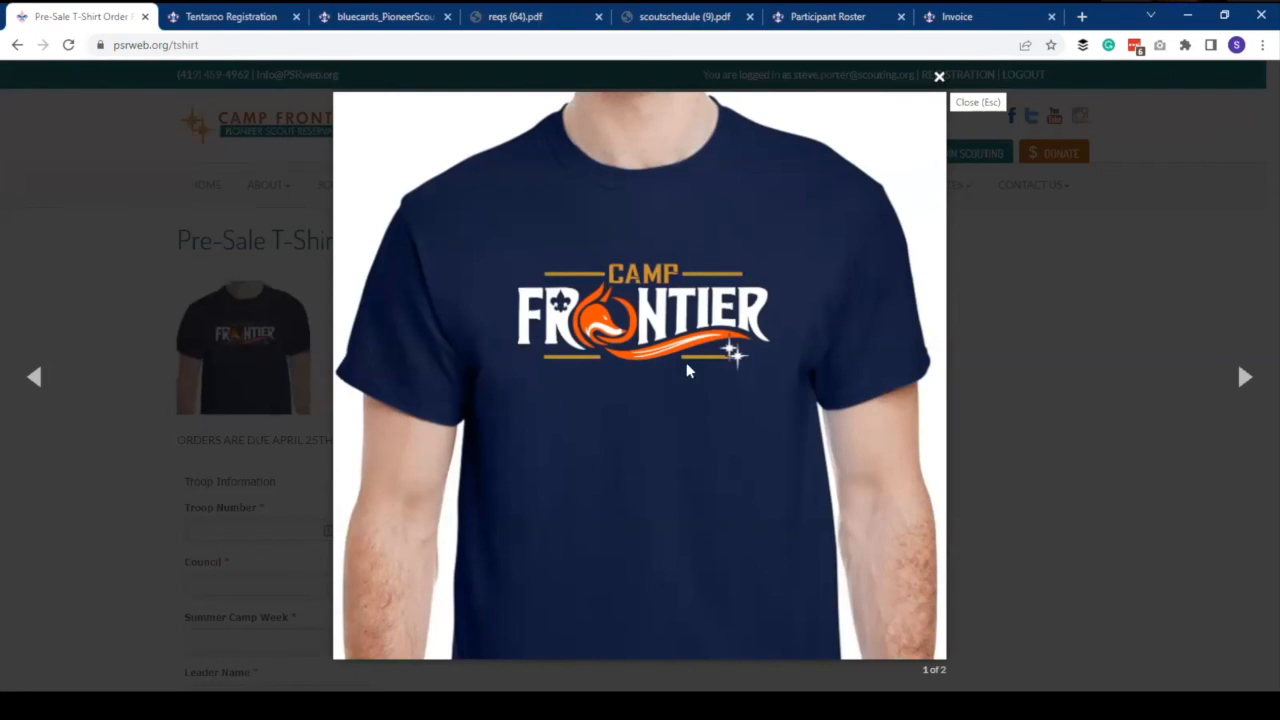
pyautogui.press('Escape')
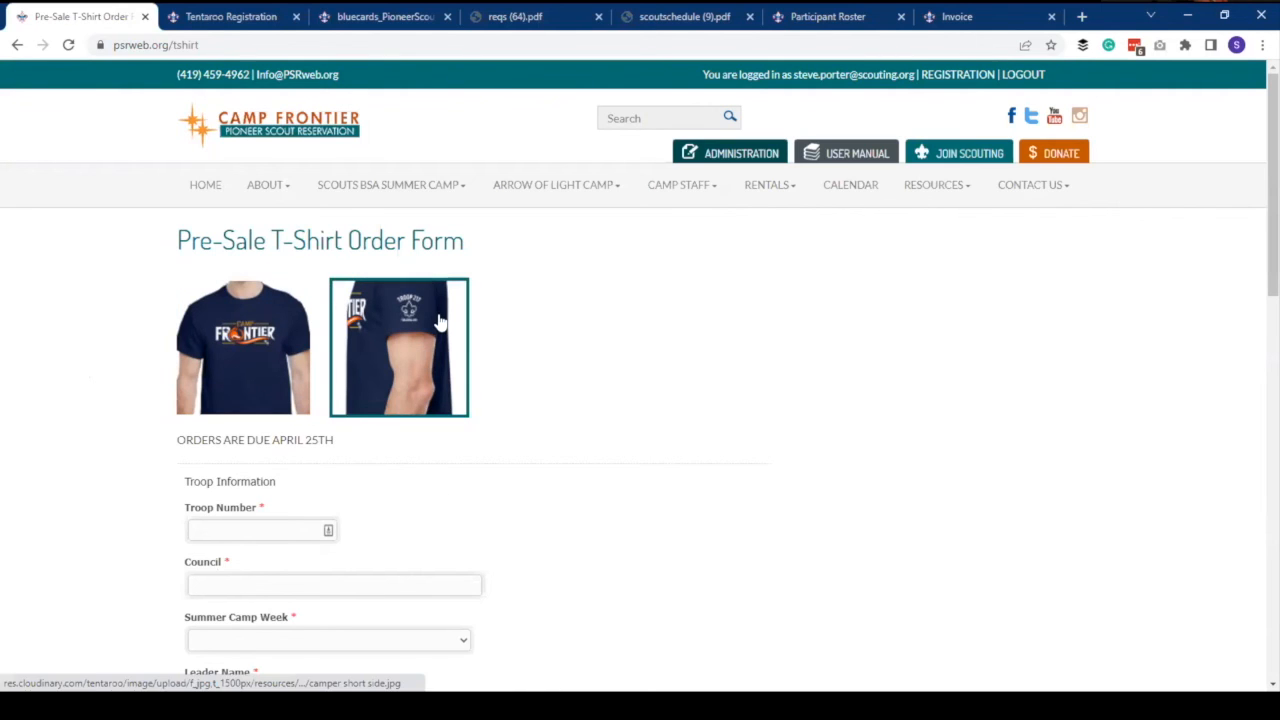
pyautogui.click(462, 372)
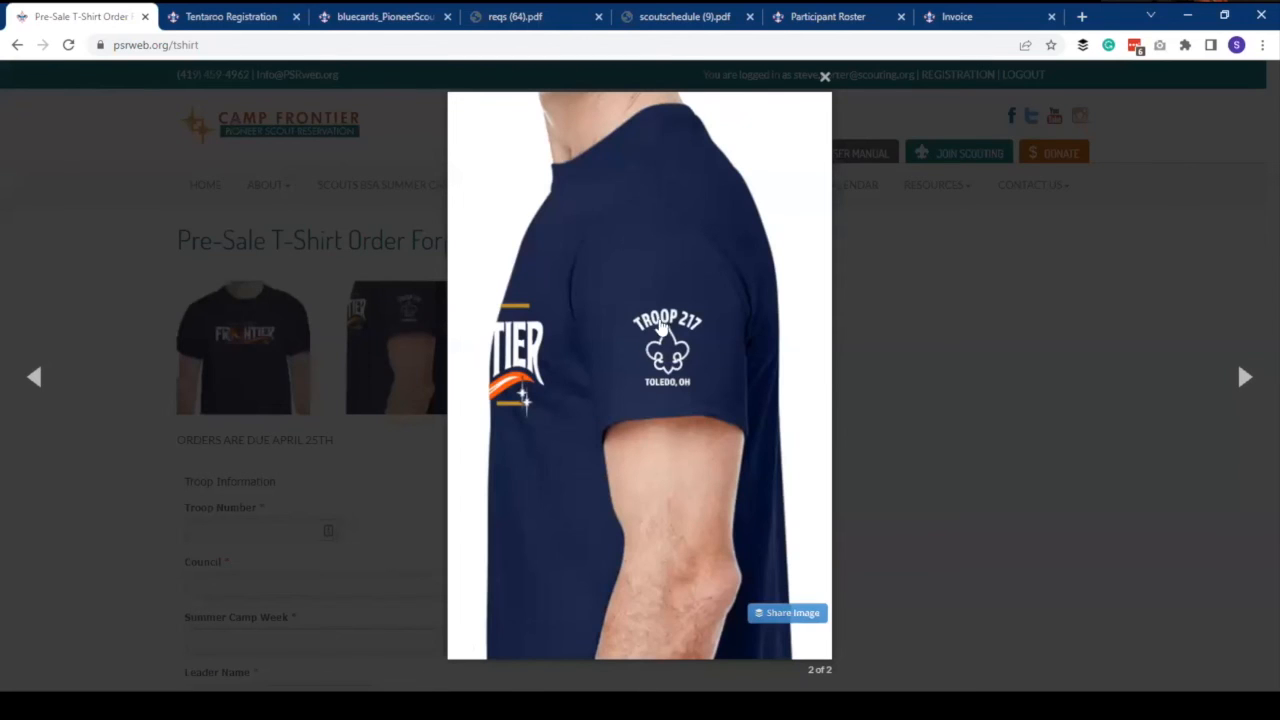
pyautogui.click(825, 76)
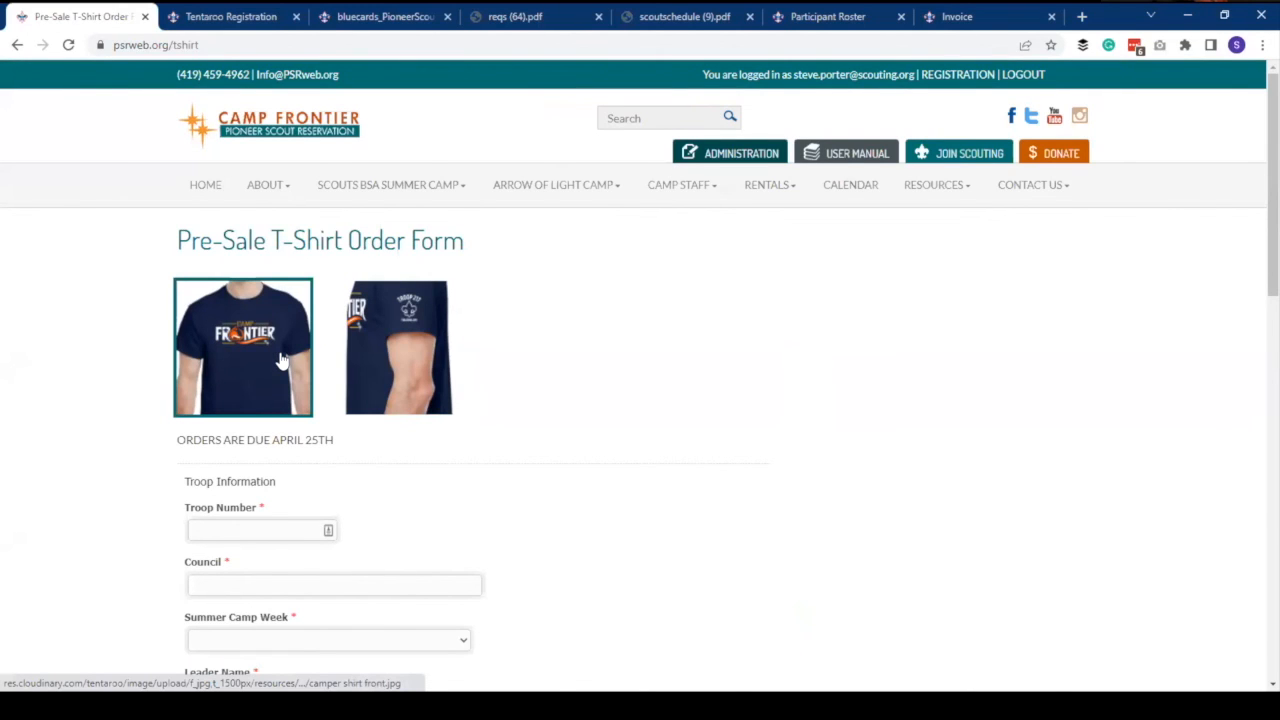
pyautogui.scroll(-1, 494, 386)
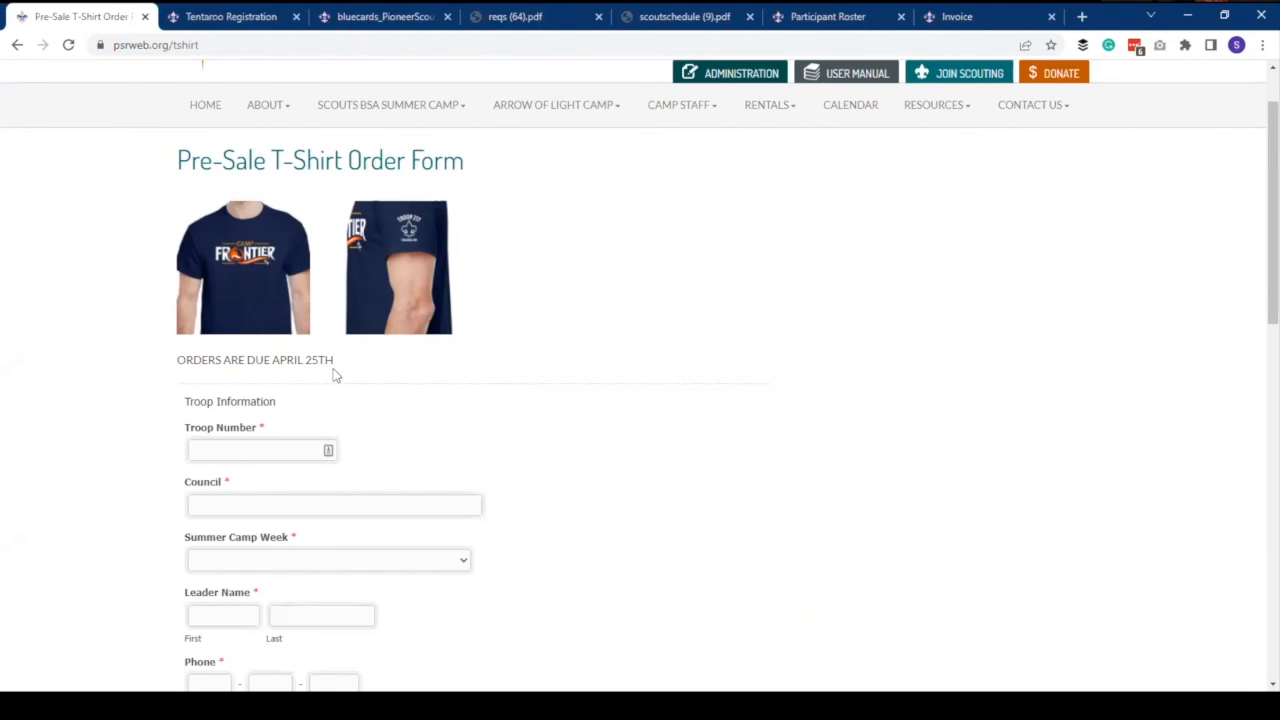
pyautogui.scroll(1, 449, 308)
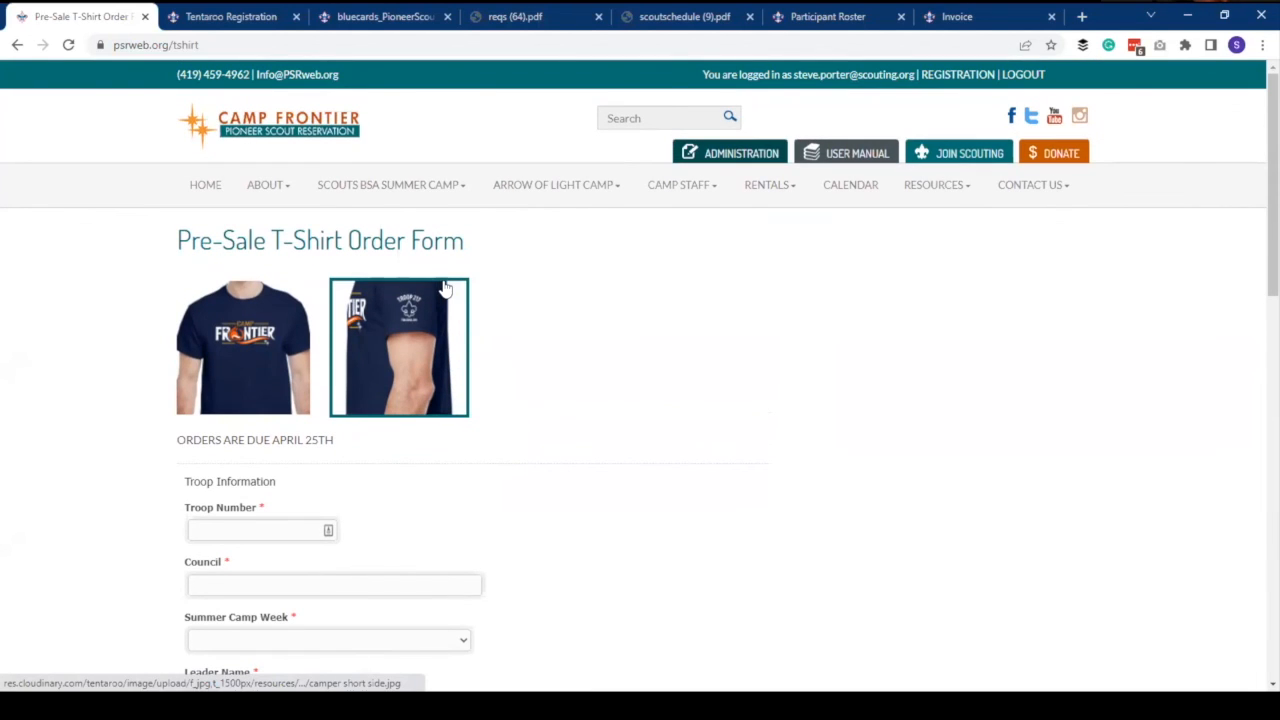
# - Search the website for "hat" again, reopen the Early Bird Hat Customization Order Form and look through its fields
pyautogui.click(679, 117)
pyautogui.write('hat')
pyautogui.press('Return')
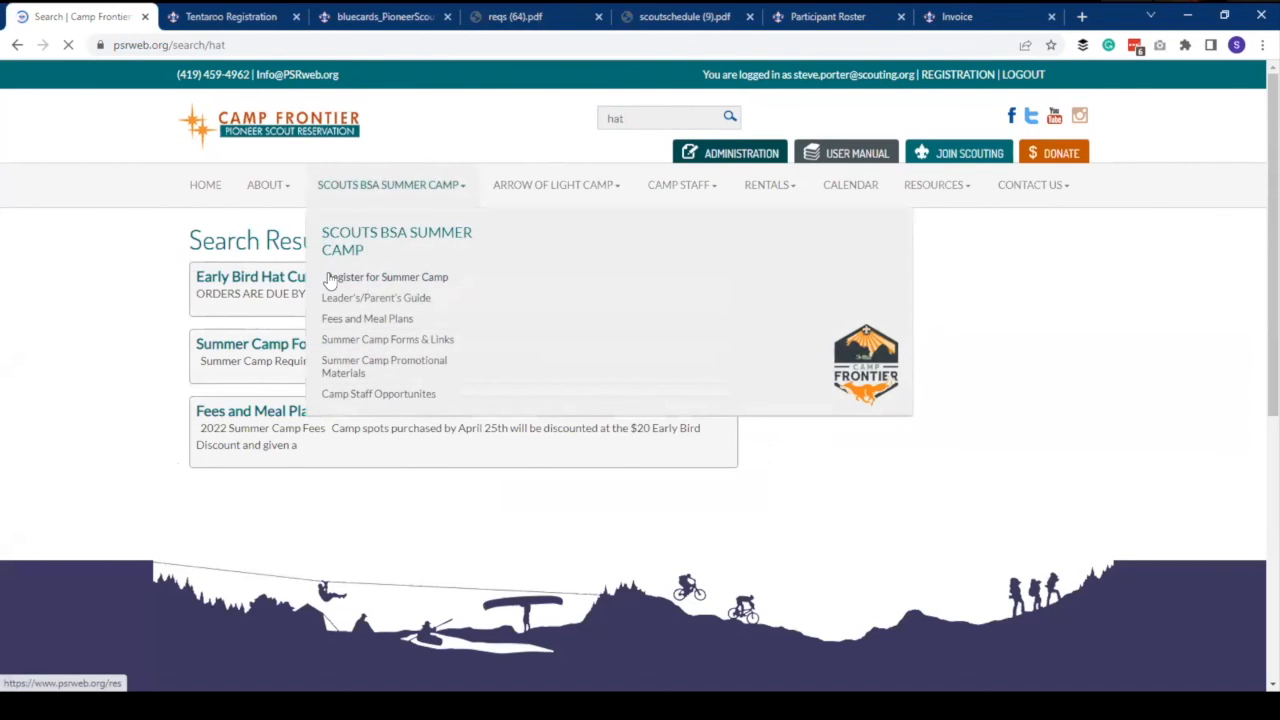
pyautogui.click(282, 284)
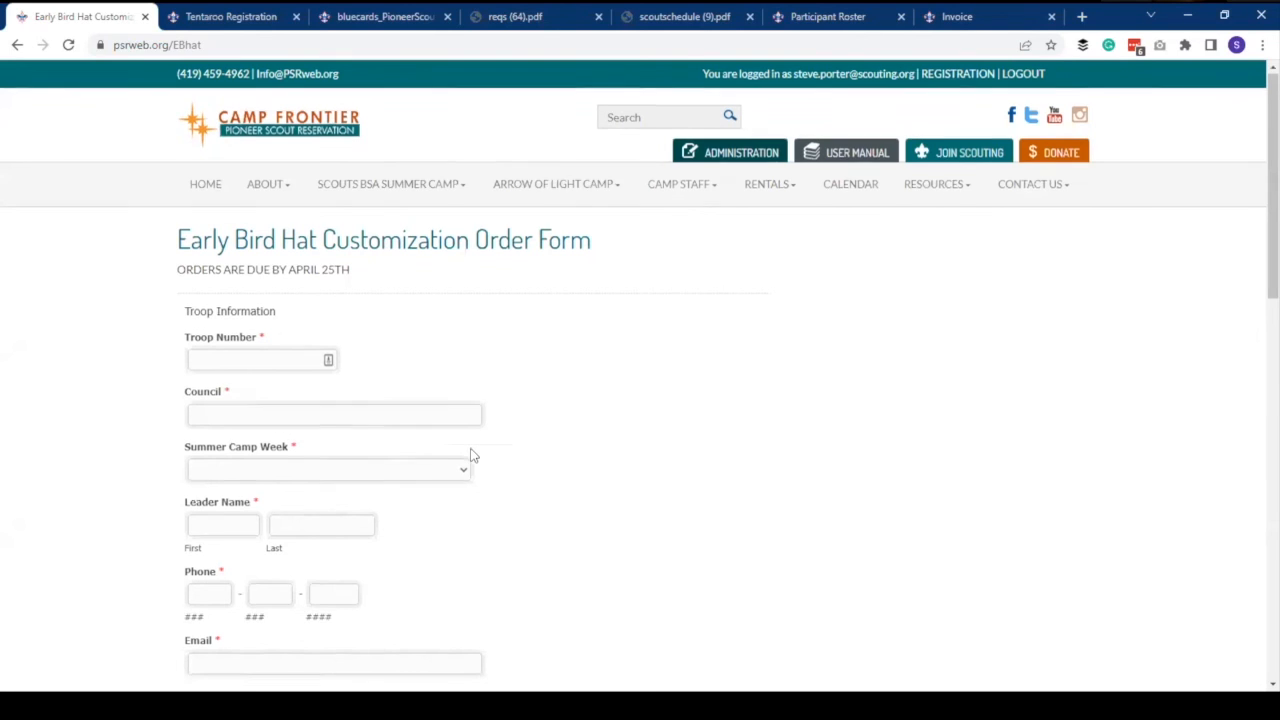
pyautogui.scroll(-3, 490, 465)
pyautogui.scroll(3, 570, 510)
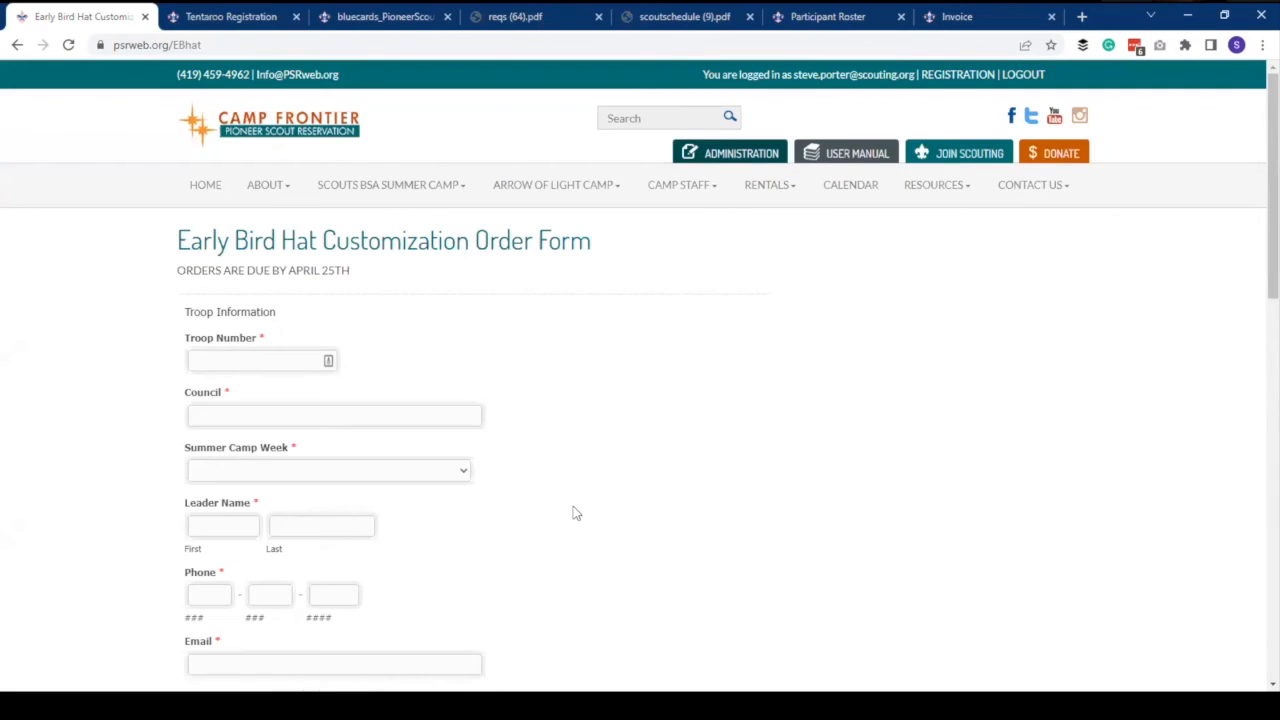